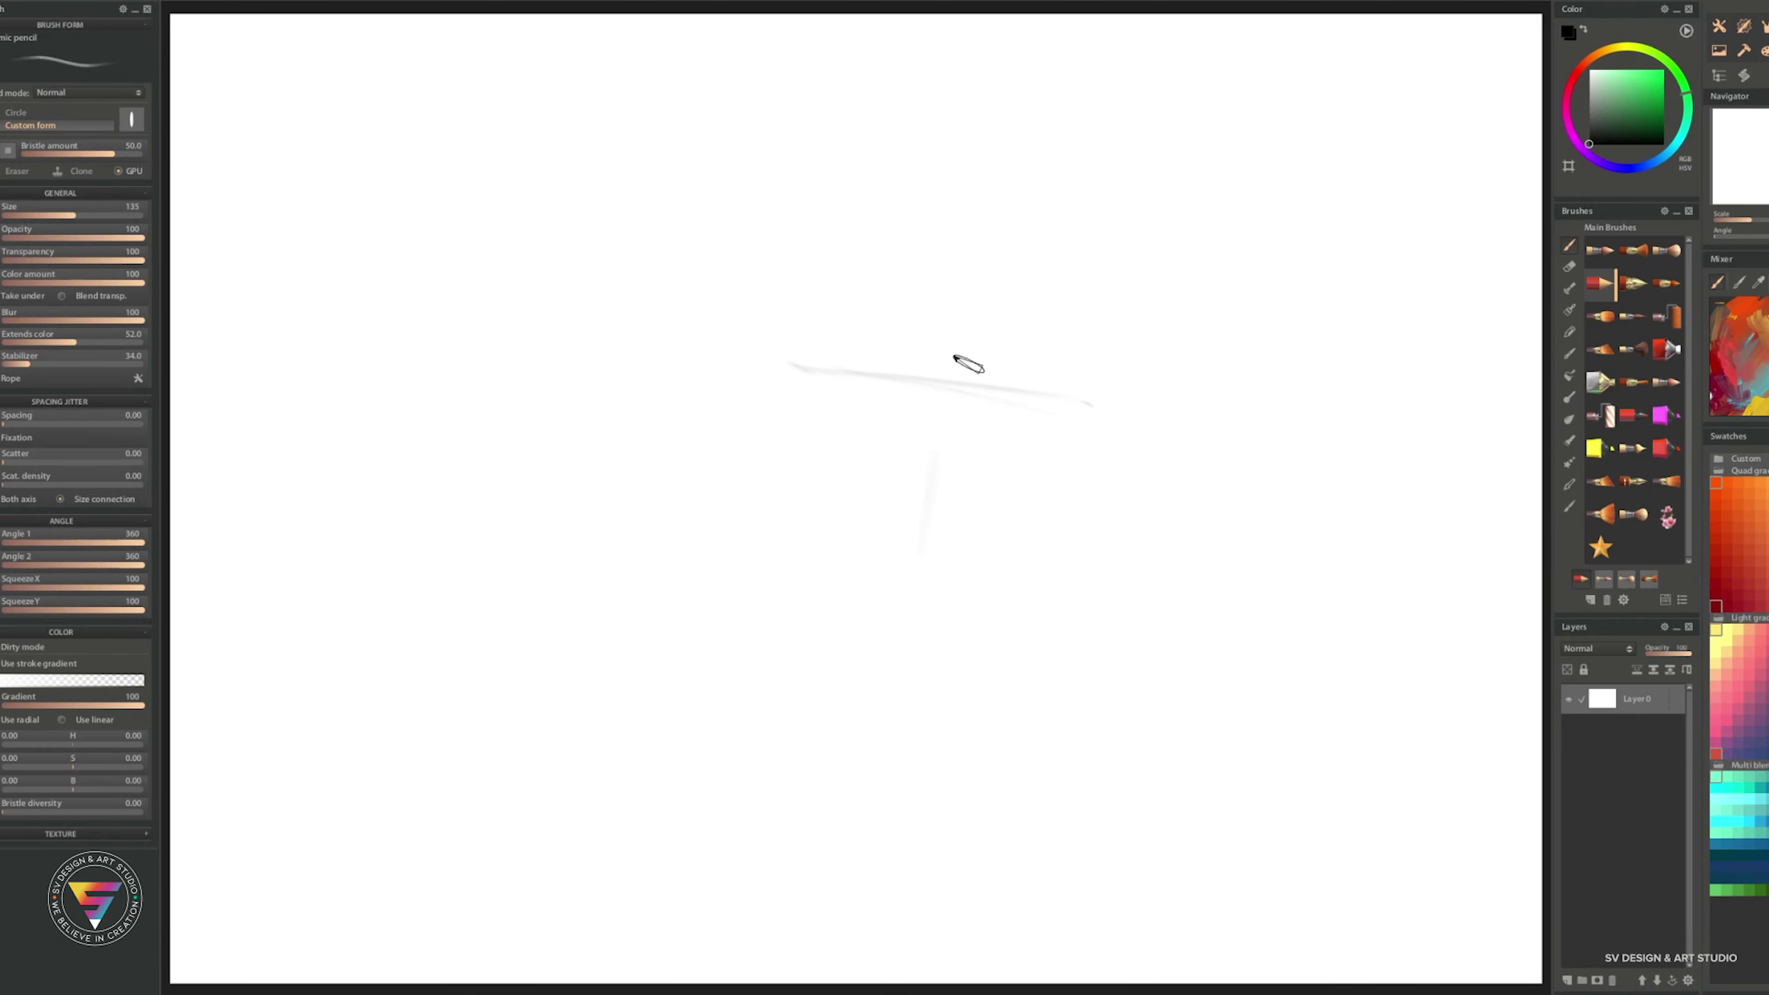
# - Draw the T-shaped brow and centre-line guide and sketch both eyebrows over it
pyautogui.moveTo(890, 392); pyautogui.dragTo(1072, 410)
pyautogui.moveTo(937, 387); pyautogui.dragTo(921, 548)
pyautogui.moveTo(941, 393); pyautogui.dragTo(883, 547)
pyautogui.click(832, 370)
pyautogui.moveTo(839, 361); pyautogui.dragTo(1062, 388)
pyautogui.moveTo(937, 352)
pyautogui.mouseDown()
pyautogui.moveTo(909, 388)
pyautogui.moveTo(1022, 392)
pyautogui.moveTo(907, 409)
pyautogui.mouseUp()
# - Reduce the brush to 68.3 and sketch the left eye, nose base and nostrils
pyautogui.press('[')
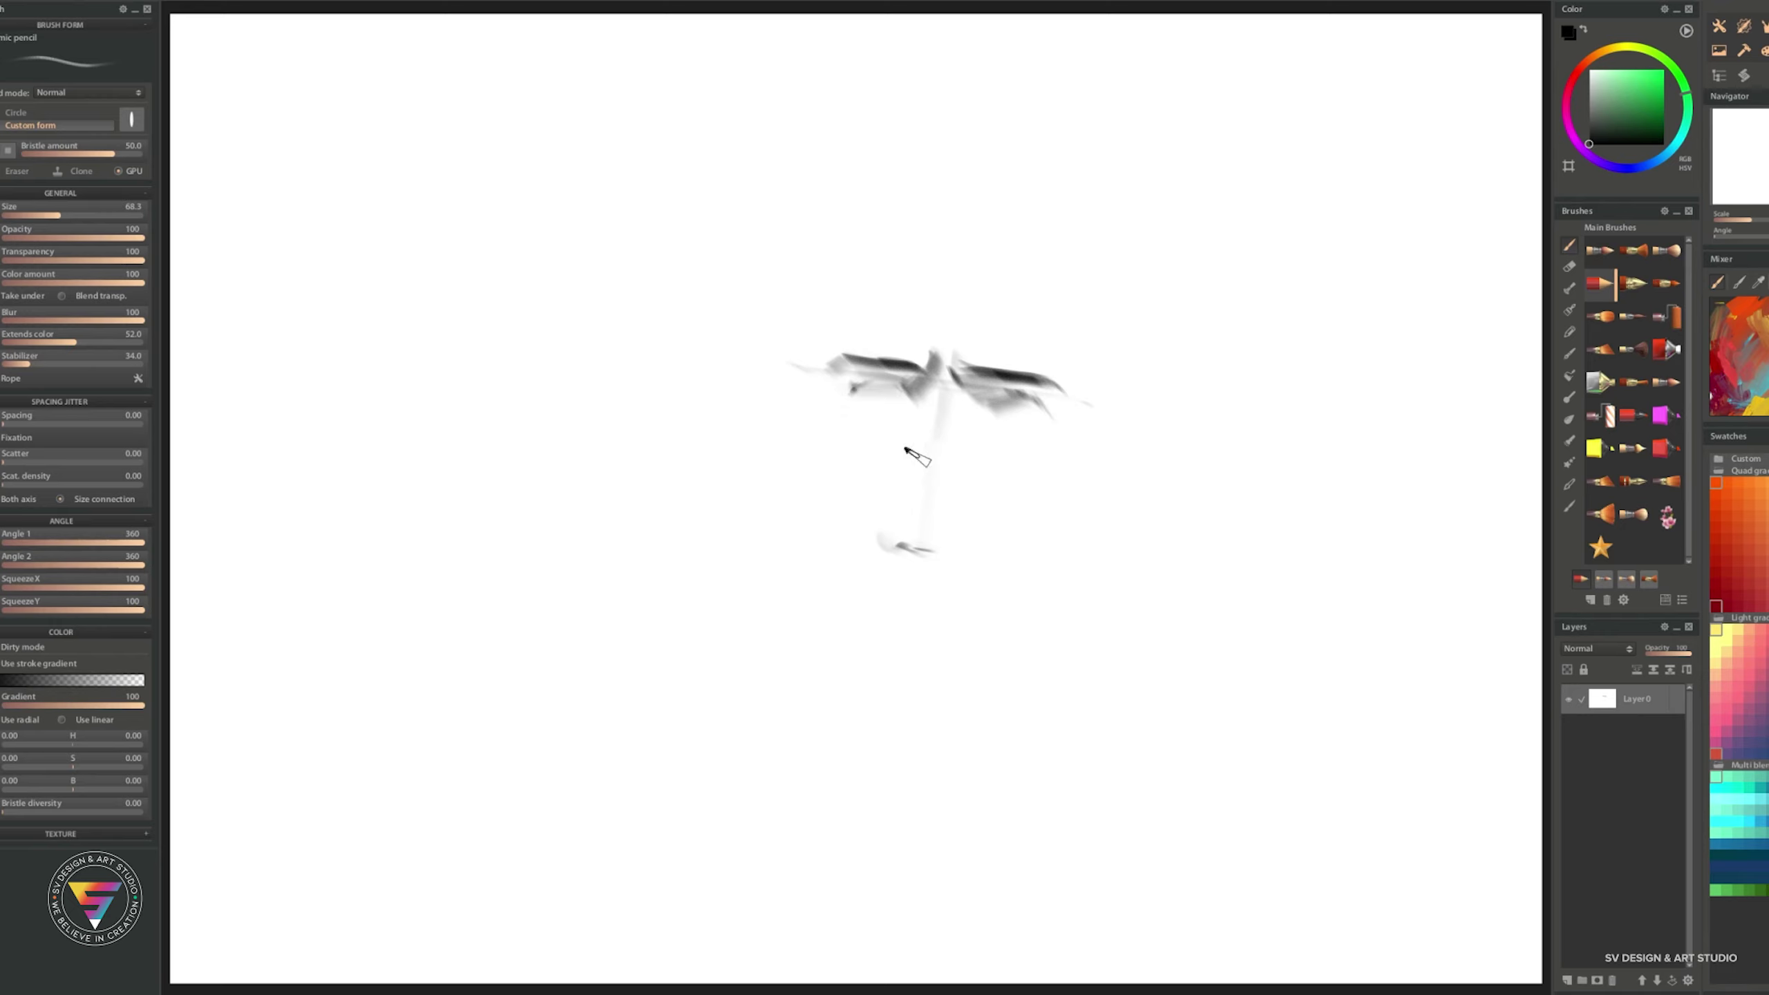
pyautogui.moveTo(915, 512)
pyautogui.mouseDown()
pyautogui.moveTo(932, 557)
pyautogui.moveTo(845, 549)
pyautogui.moveTo(940, 542)
pyautogui.mouseUp()
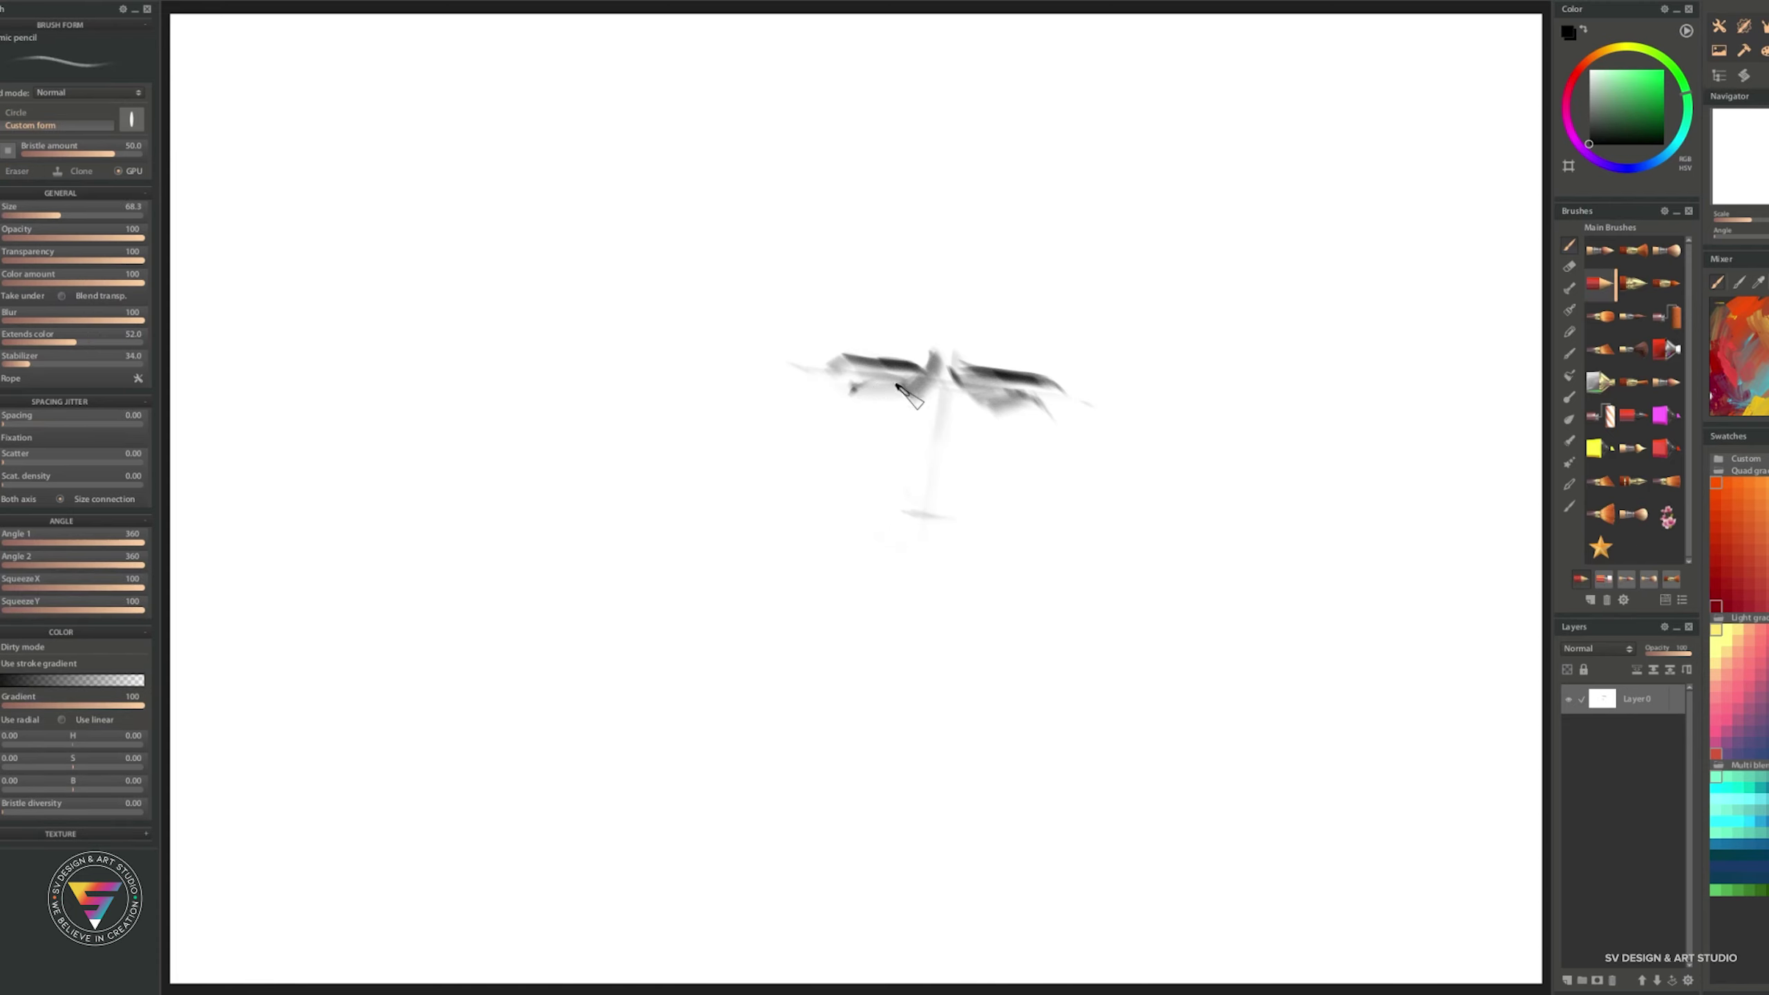
pyautogui.moveTo(874, 398); pyautogui.dragTo(1038, 409)
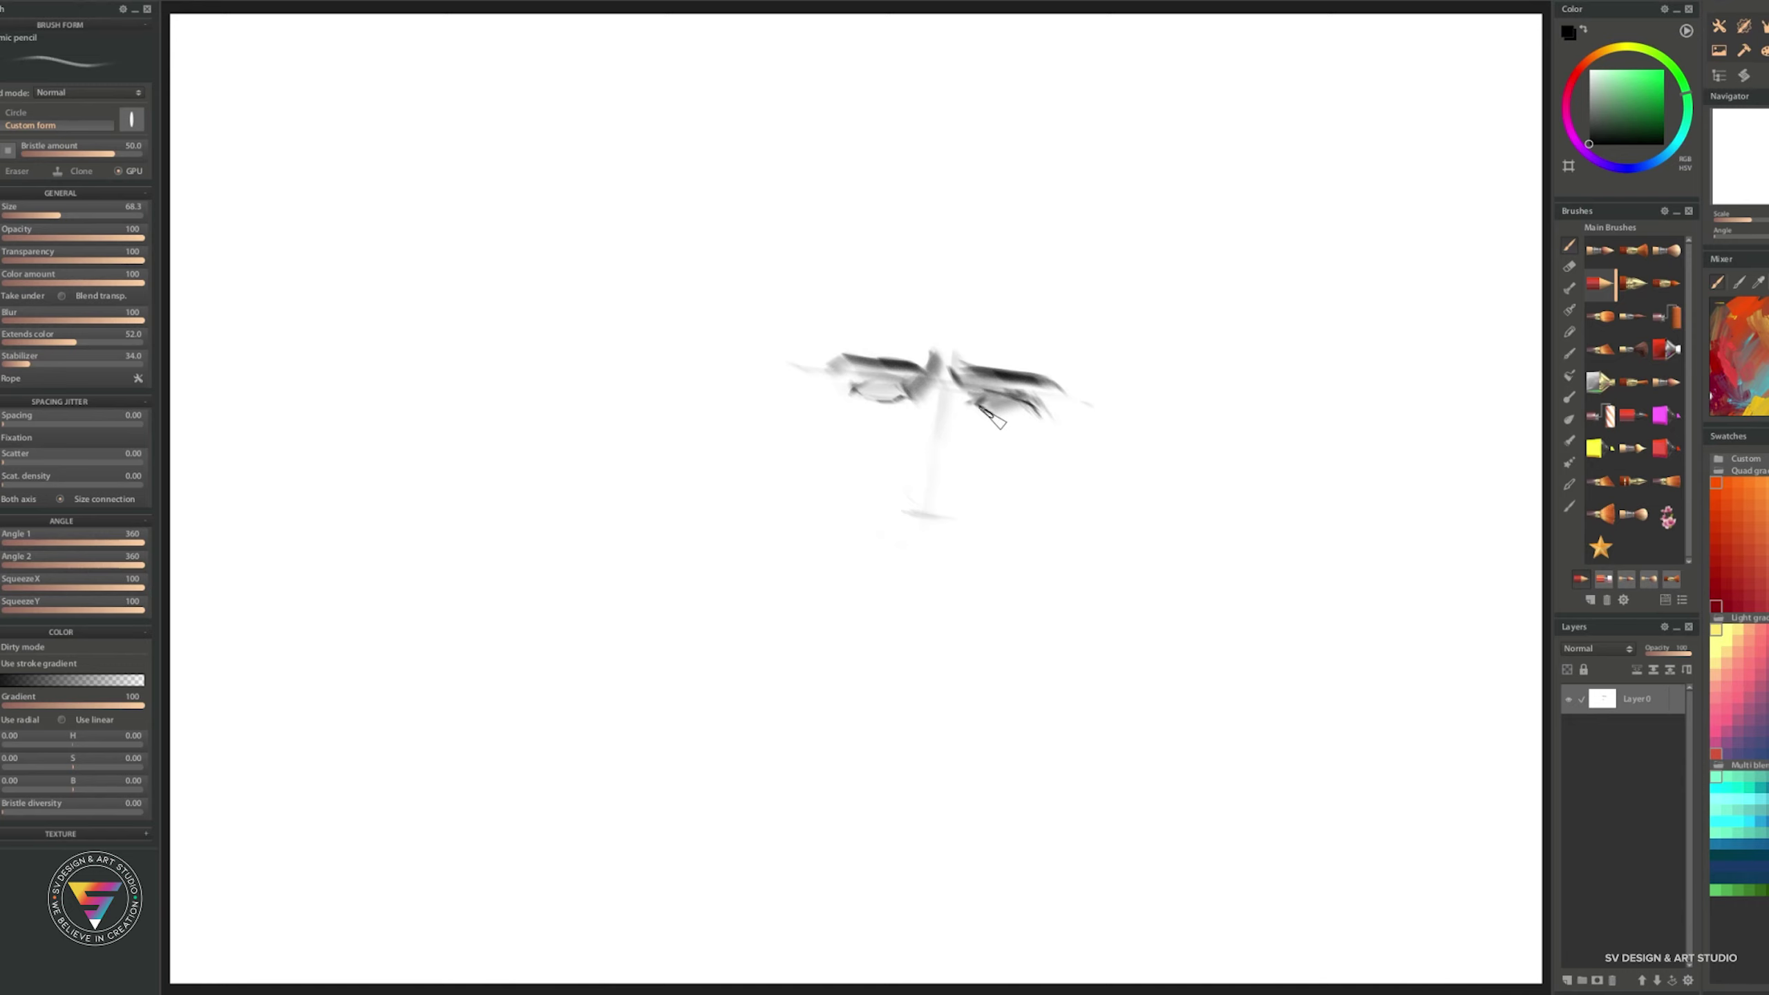
pyautogui.moveTo(844, 385); pyautogui.dragTo(894, 400)
pyautogui.moveTo(935, 516); pyautogui.dragTo(943, 512)
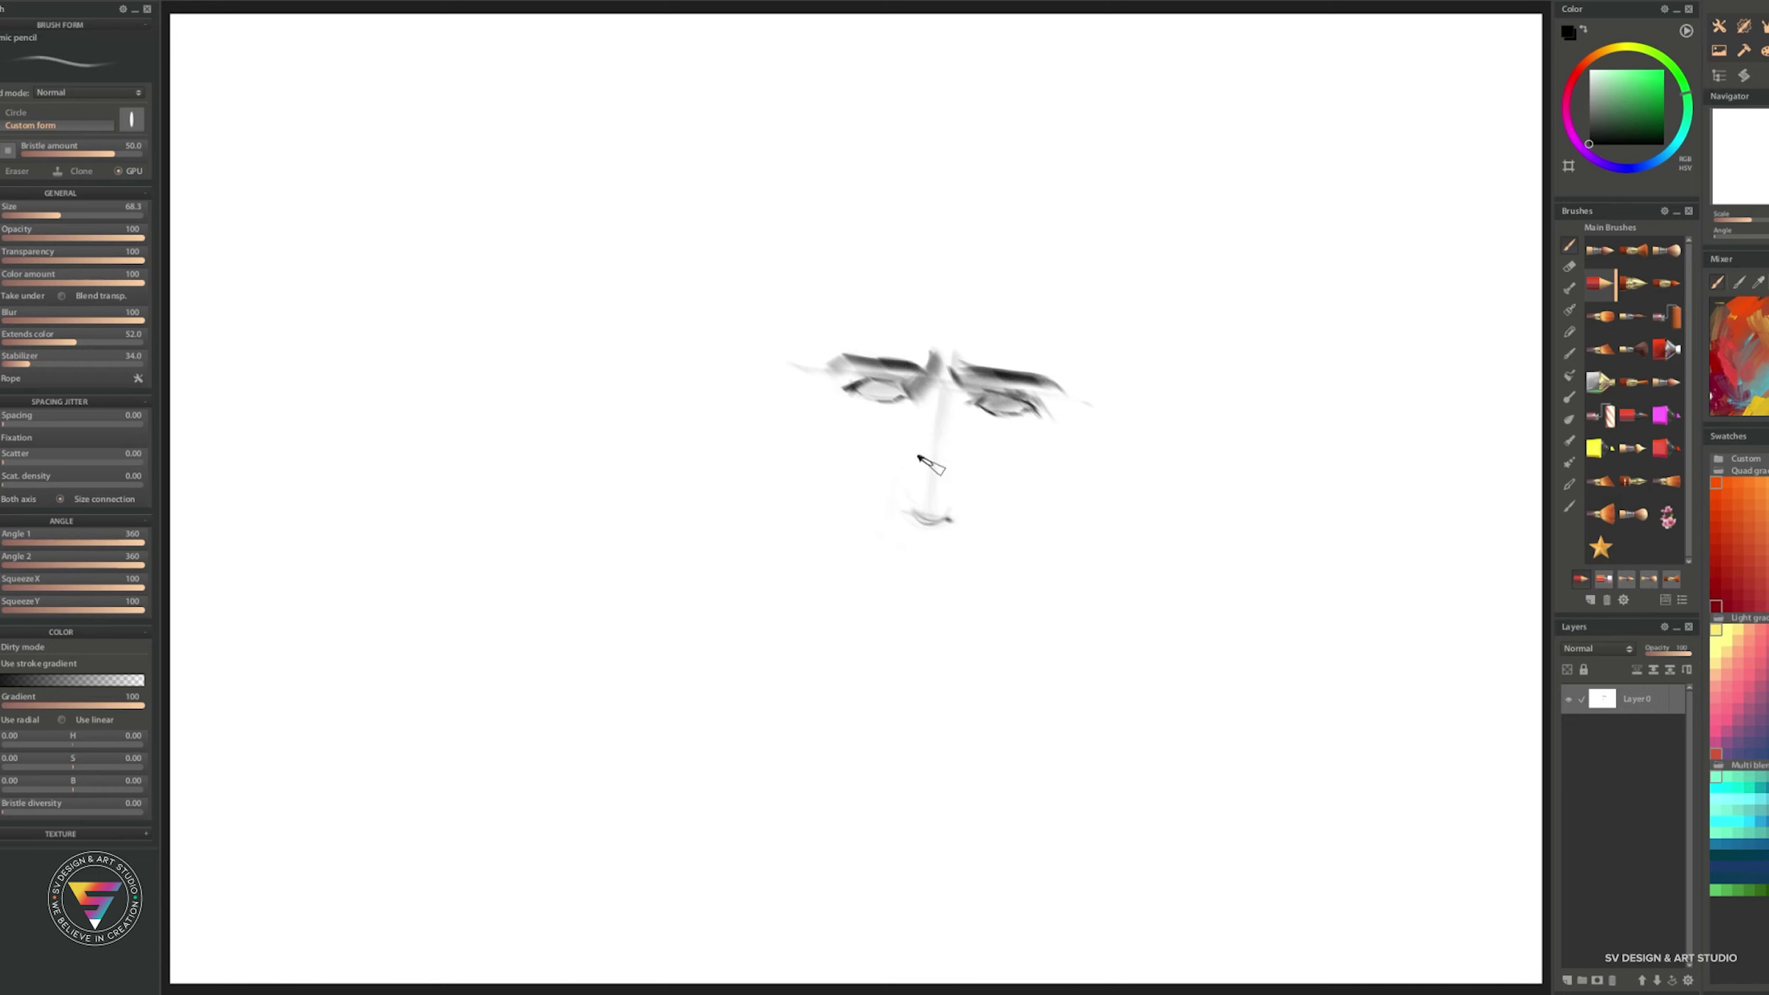
pyautogui.moveTo(902, 480)
pyautogui.mouseDown()
pyautogui.moveTo(903, 509)
pyautogui.moveTo(951, 510)
pyautogui.mouseUp()
pyautogui.moveTo(902, 482)
pyautogui.mouseDown()
pyautogui.moveTo(893, 512)
pyautogui.moveTo(937, 522)
pyautogui.moveTo(994, 499)
pyautogui.mouseUp()
pyautogui.press('e')
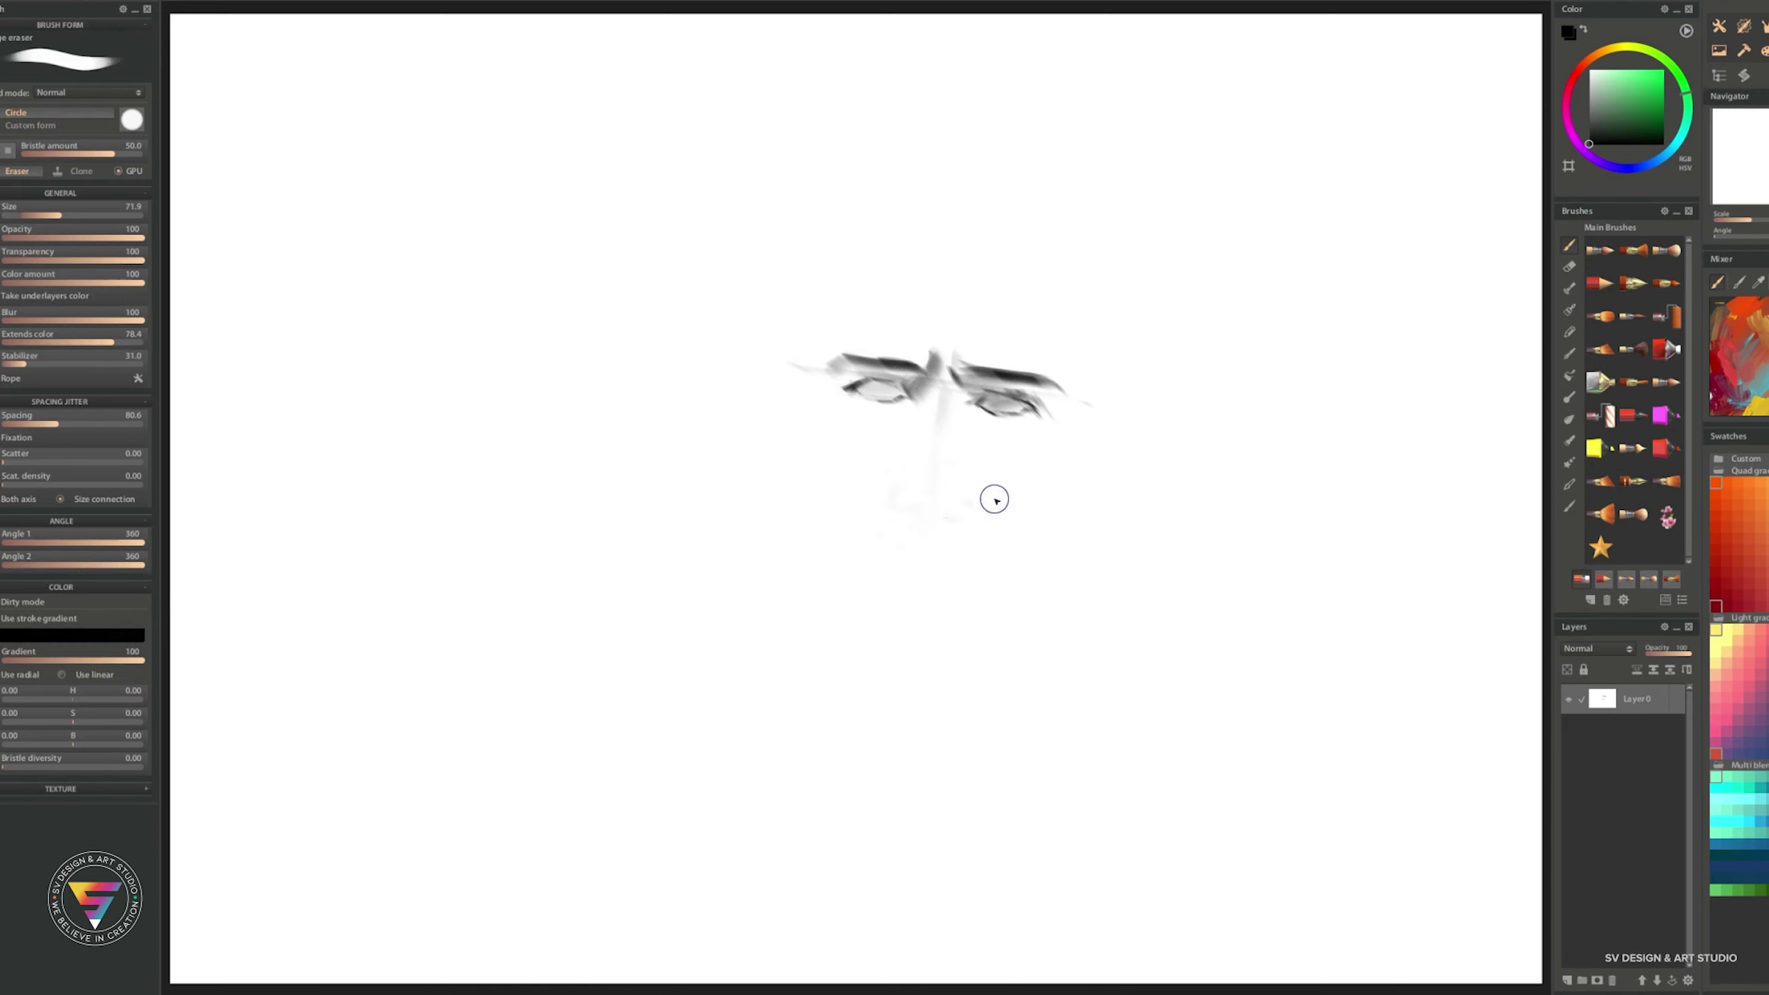
# - Return to the pencil and draw the left lower lid, rounded nose tip and nose wing
pyautogui.press('e')
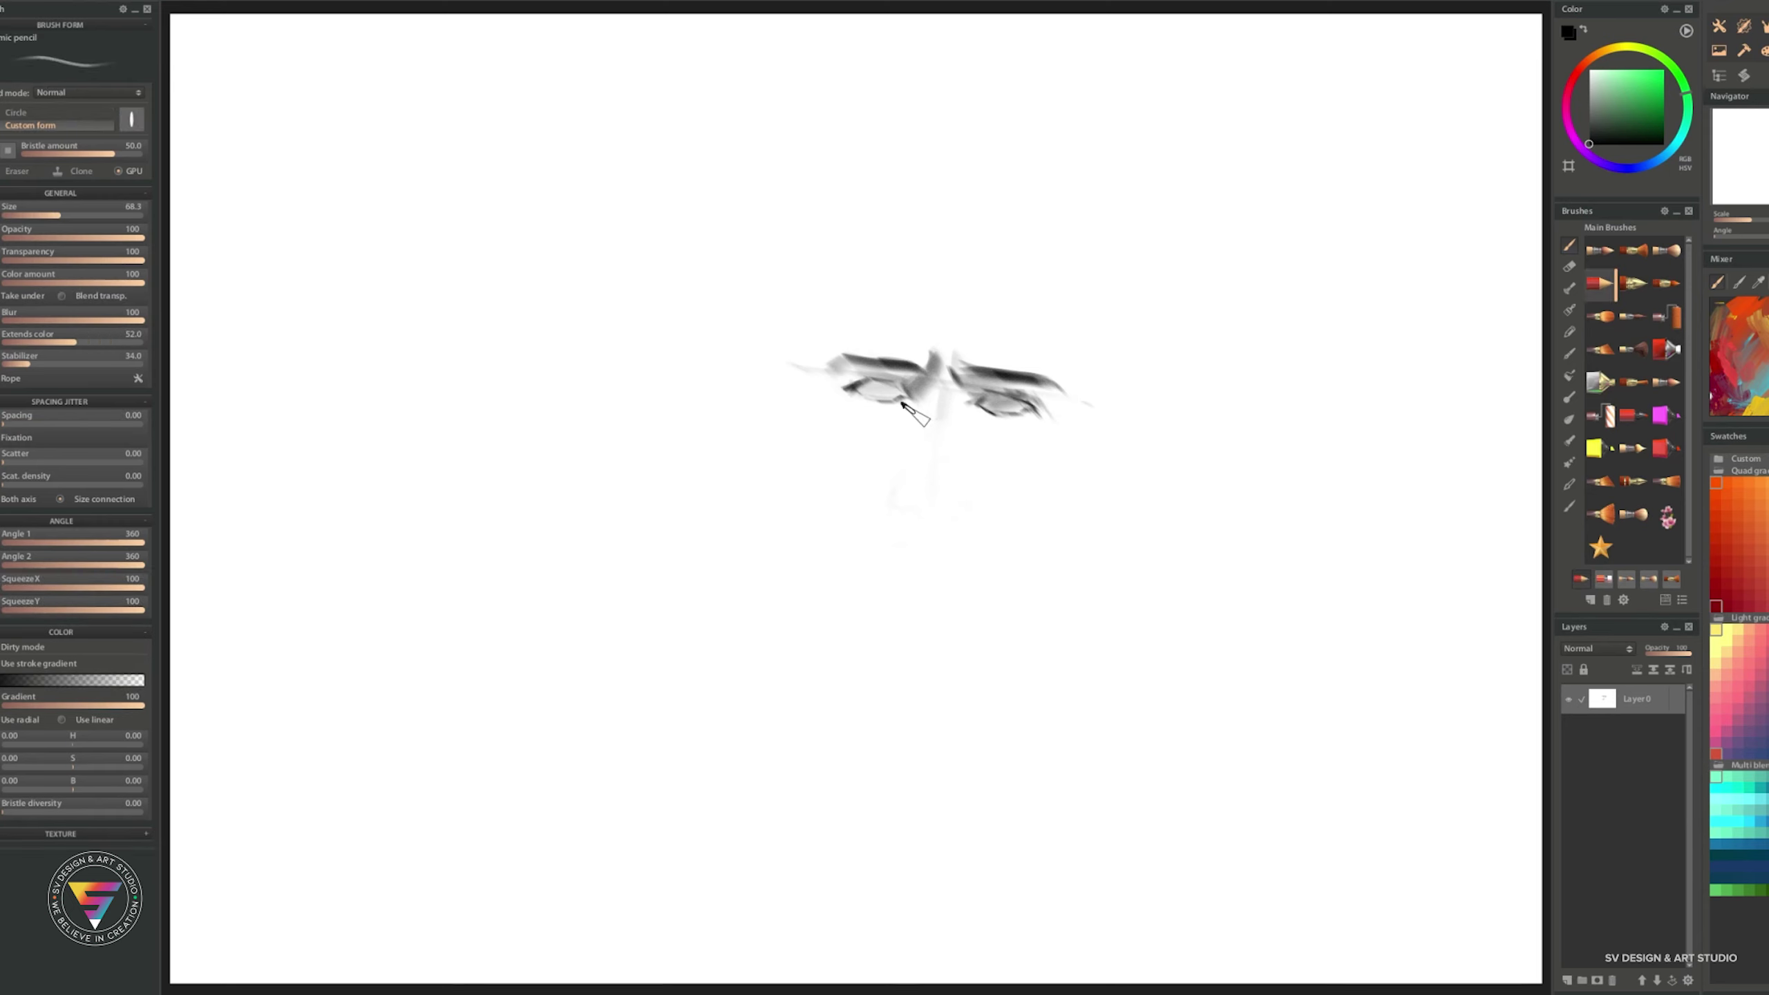
pyautogui.moveTo(899, 409)
pyautogui.mouseDown()
pyautogui.moveTo(865, 414)
pyautogui.moveTo(913, 406)
pyautogui.mouseUp()
pyautogui.moveTo(912, 468); pyautogui.dragTo(914, 495)
pyautogui.moveTo(916, 428)
pyautogui.mouseDown()
pyautogui.moveTo(865, 476)
pyautogui.moveTo(898, 509)
pyautogui.moveTo(930, 449)
pyautogui.mouseUp()
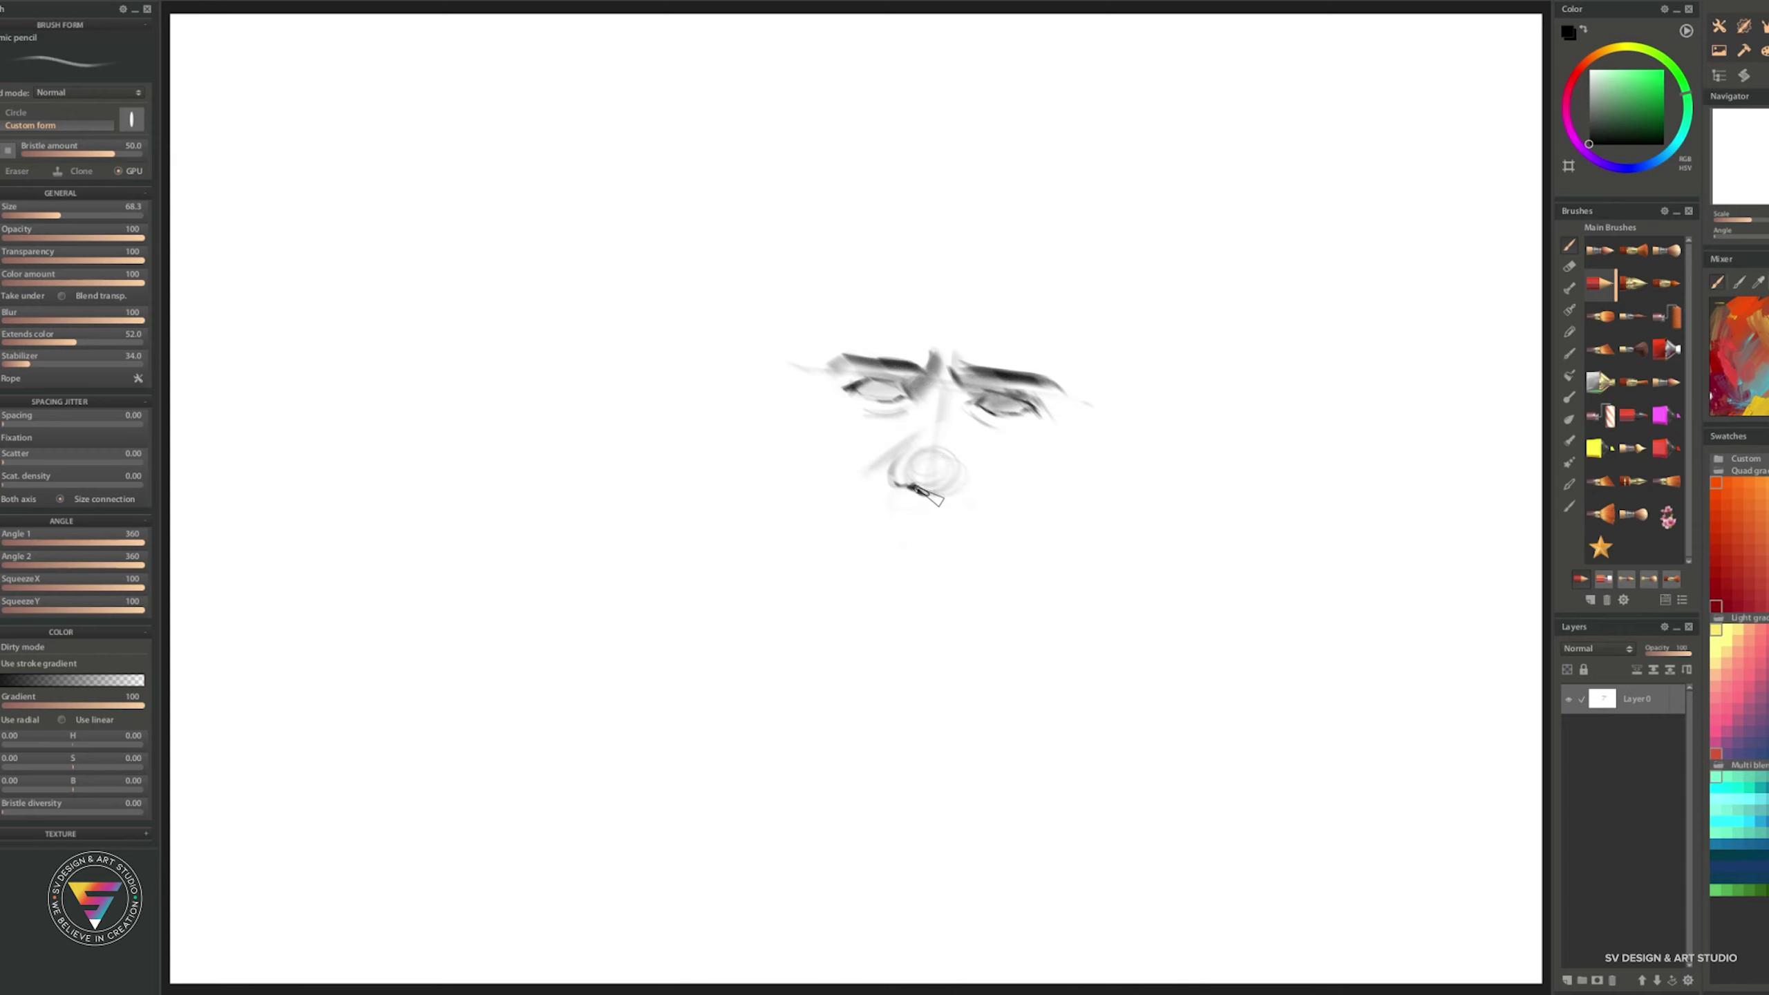
pyautogui.moveTo(960, 488); pyautogui.dragTo(956, 512)
# - Add a brow crease, darken the left upper lid, and shade under and beside the nose
pyautogui.moveTo(942, 346); pyautogui.dragTo(936, 382)
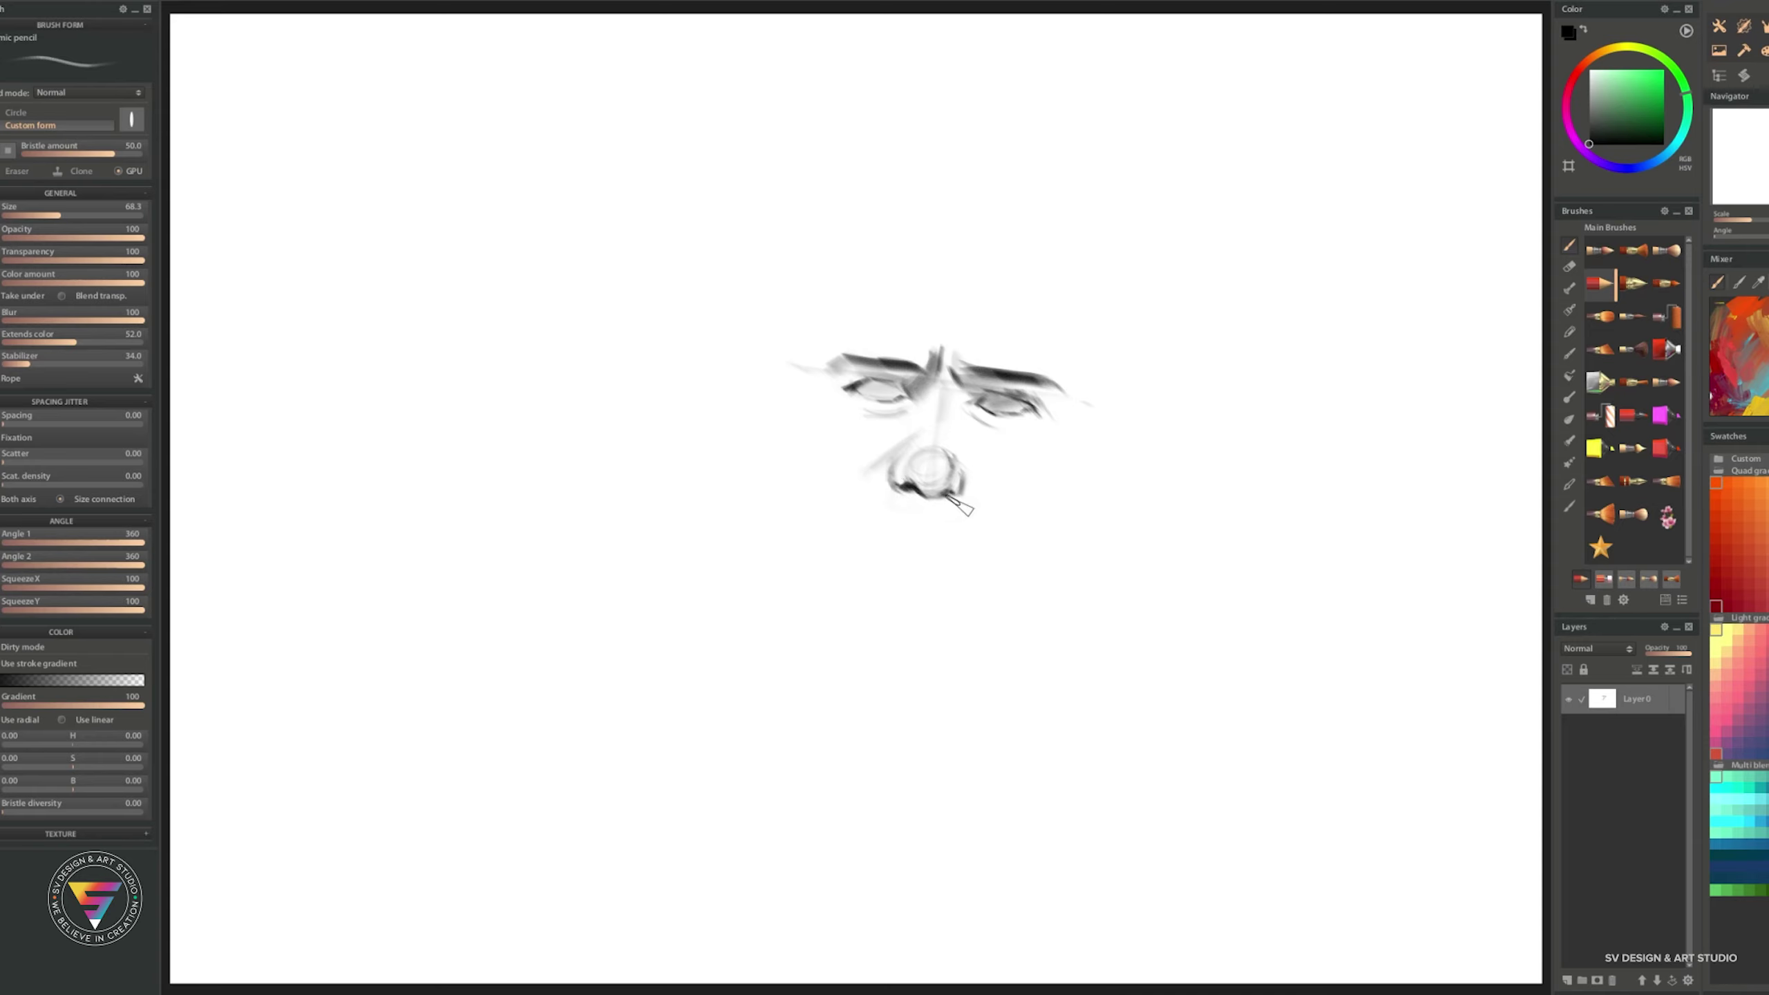
pyautogui.moveTo(930, 491)
pyautogui.mouseDown()
pyautogui.moveTo(903, 512)
pyautogui.moveTo(954, 519)
pyautogui.mouseUp()
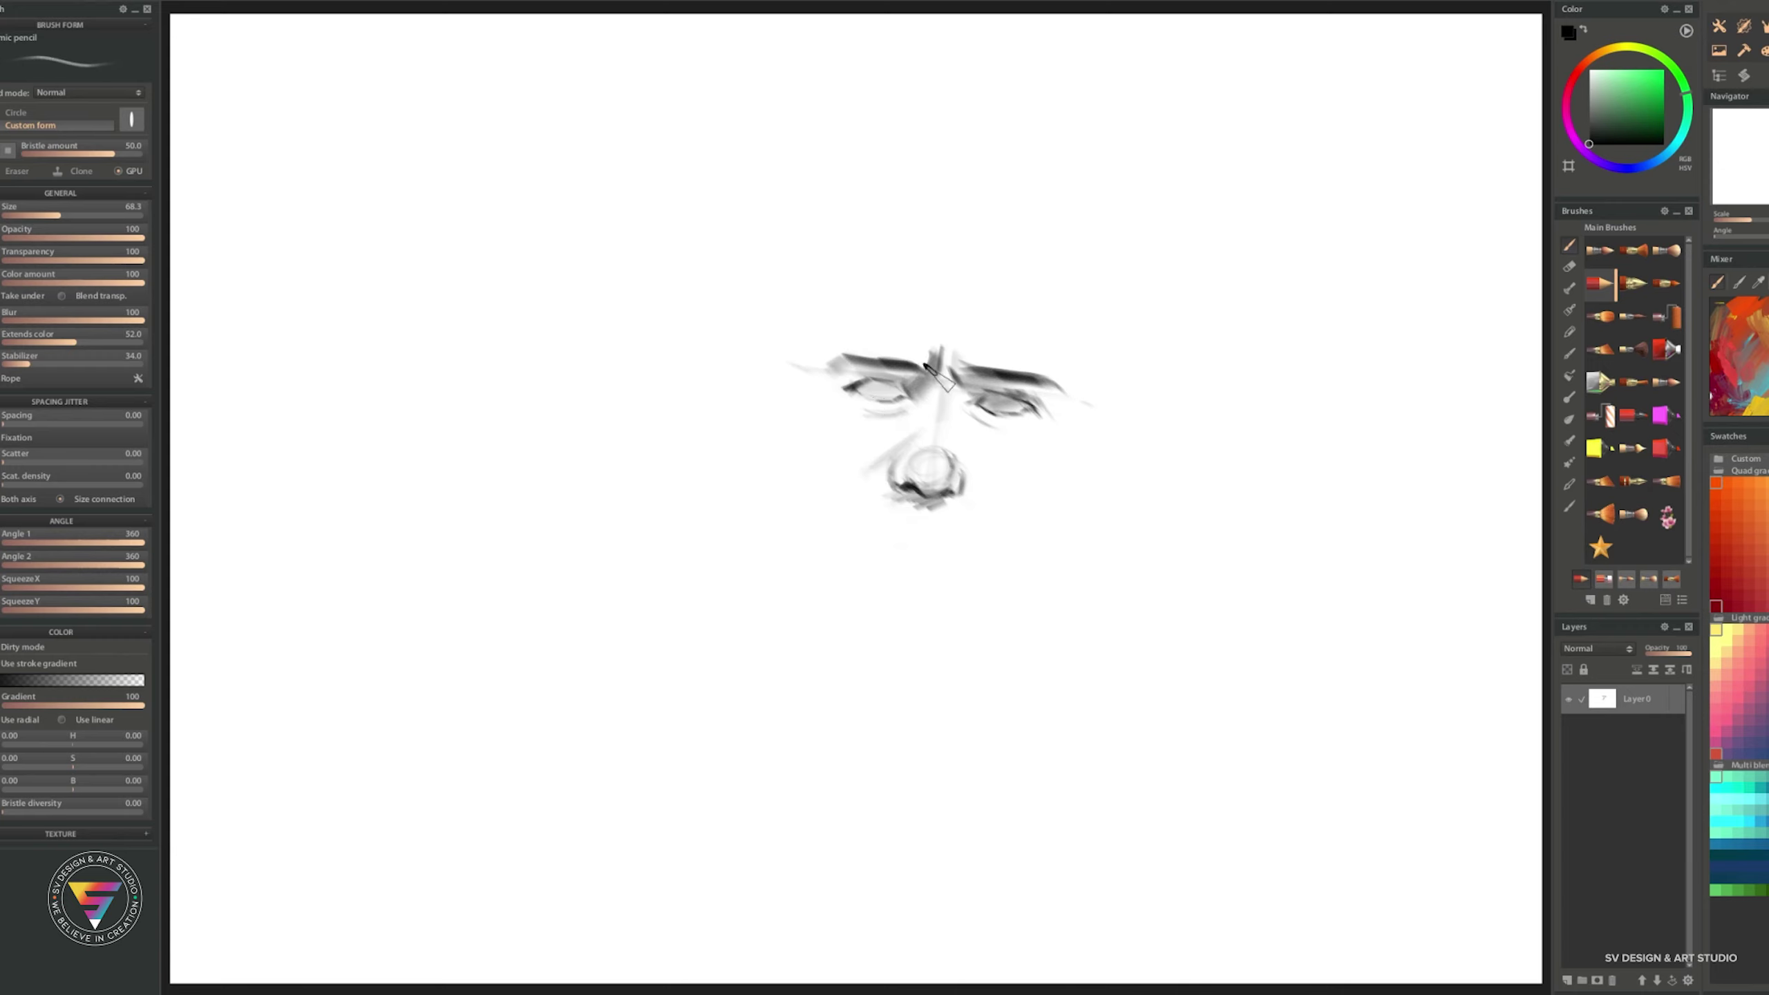
pyautogui.moveTo(847, 385); pyautogui.dragTo(905, 394)
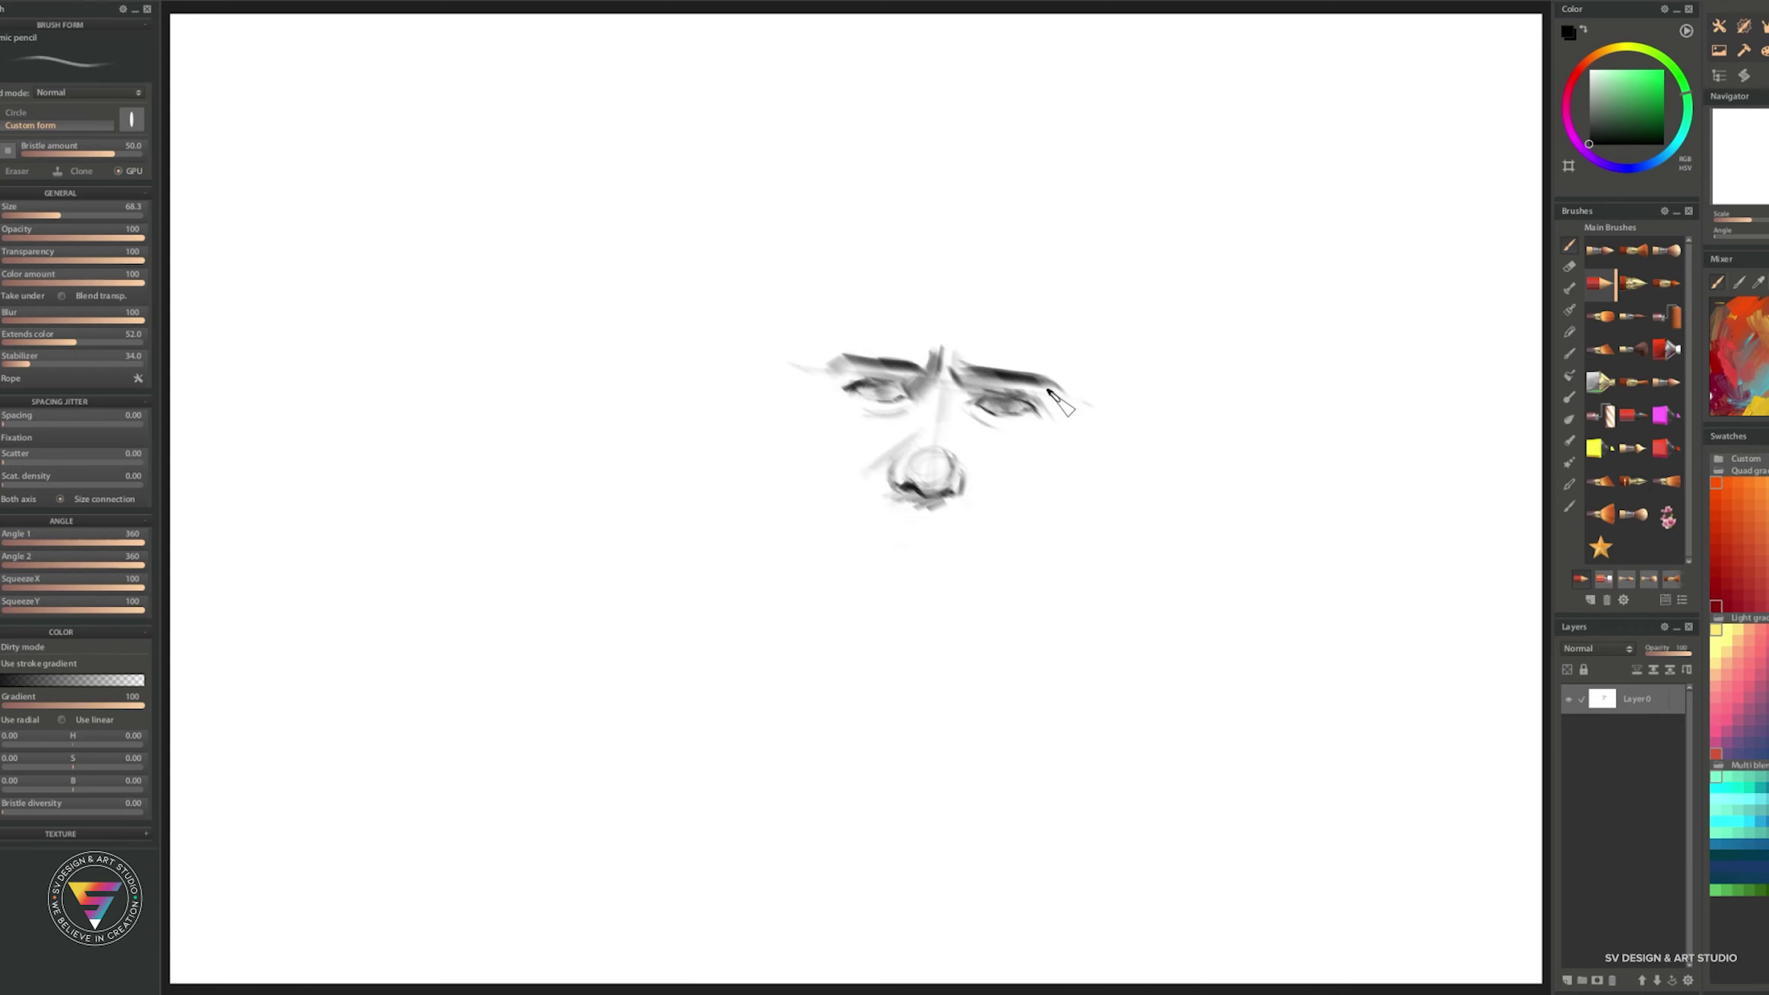
pyautogui.moveTo(967, 265); pyautogui.dragTo(949, 263)
pyautogui.moveTo(884, 481)
pyautogui.mouseDown()
pyautogui.moveTo(912, 461)
pyautogui.moveTo(861, 492)
pyautogui.moveTo(921, 532)
pyautogui.moveTo(928, 506)
pyautogui.mouseUp()
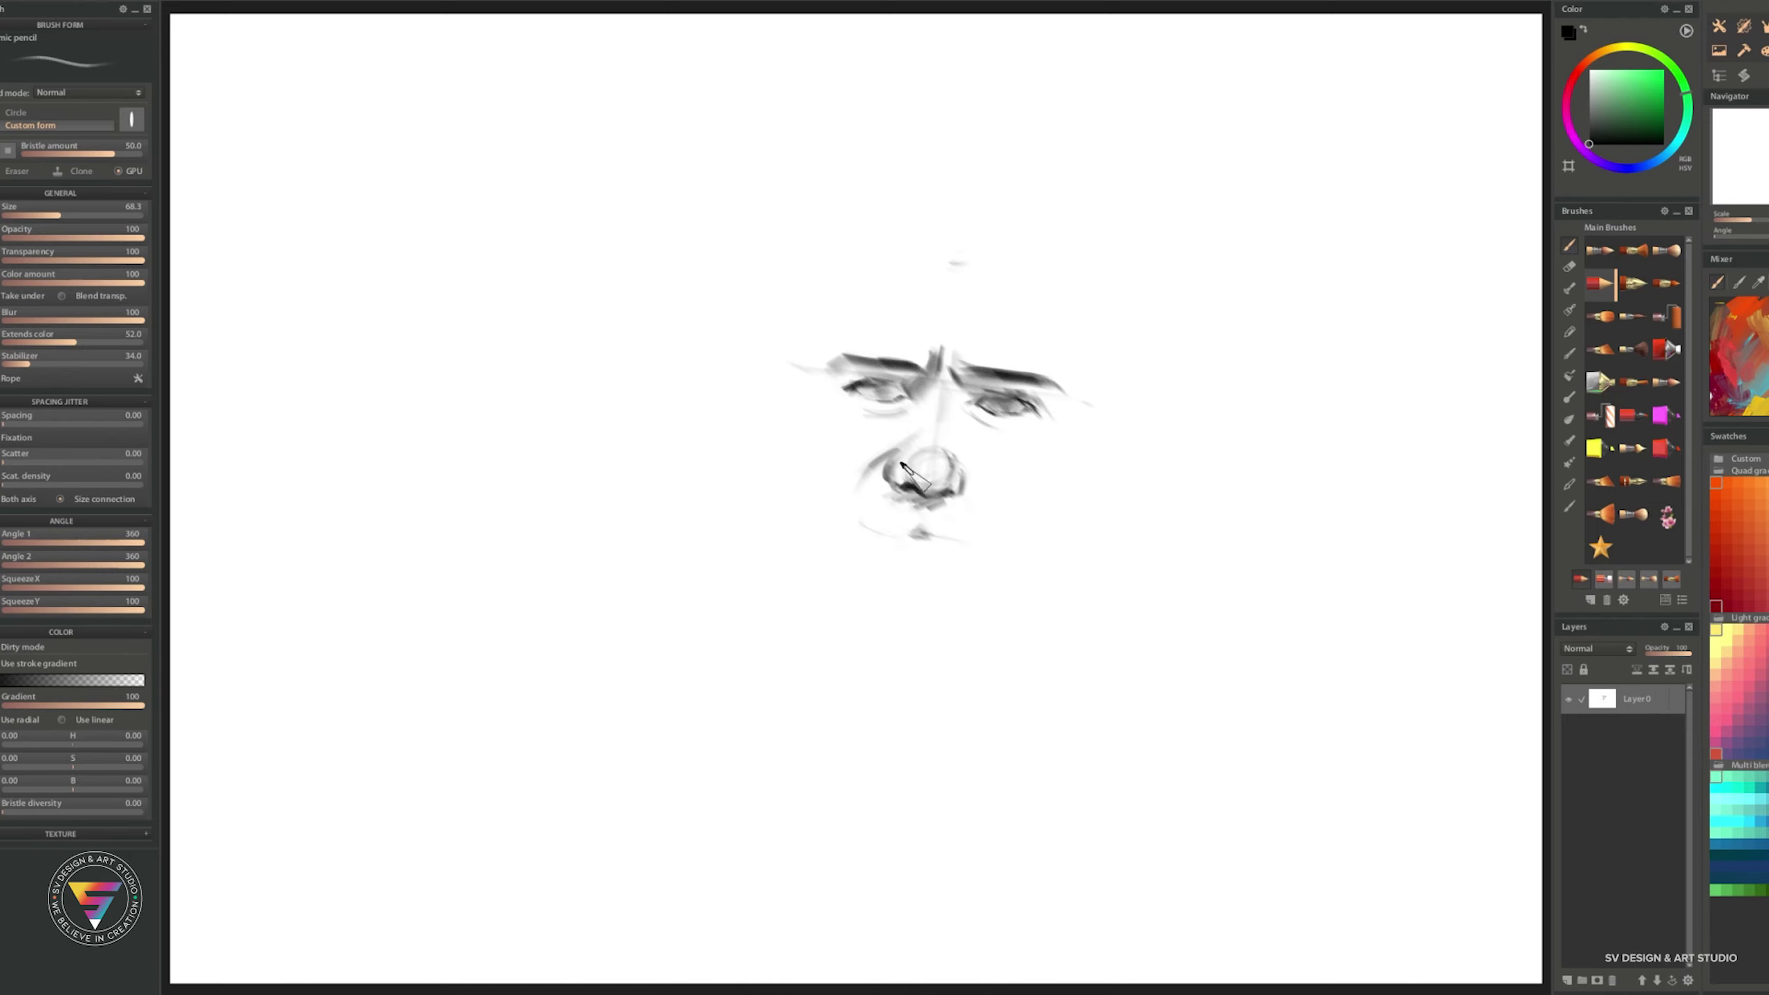
# - Draw and extend the mouth line and shade above the upper lip
pyautogui.moveTo(871, 531); pyautogui.dragTo(924, 528)
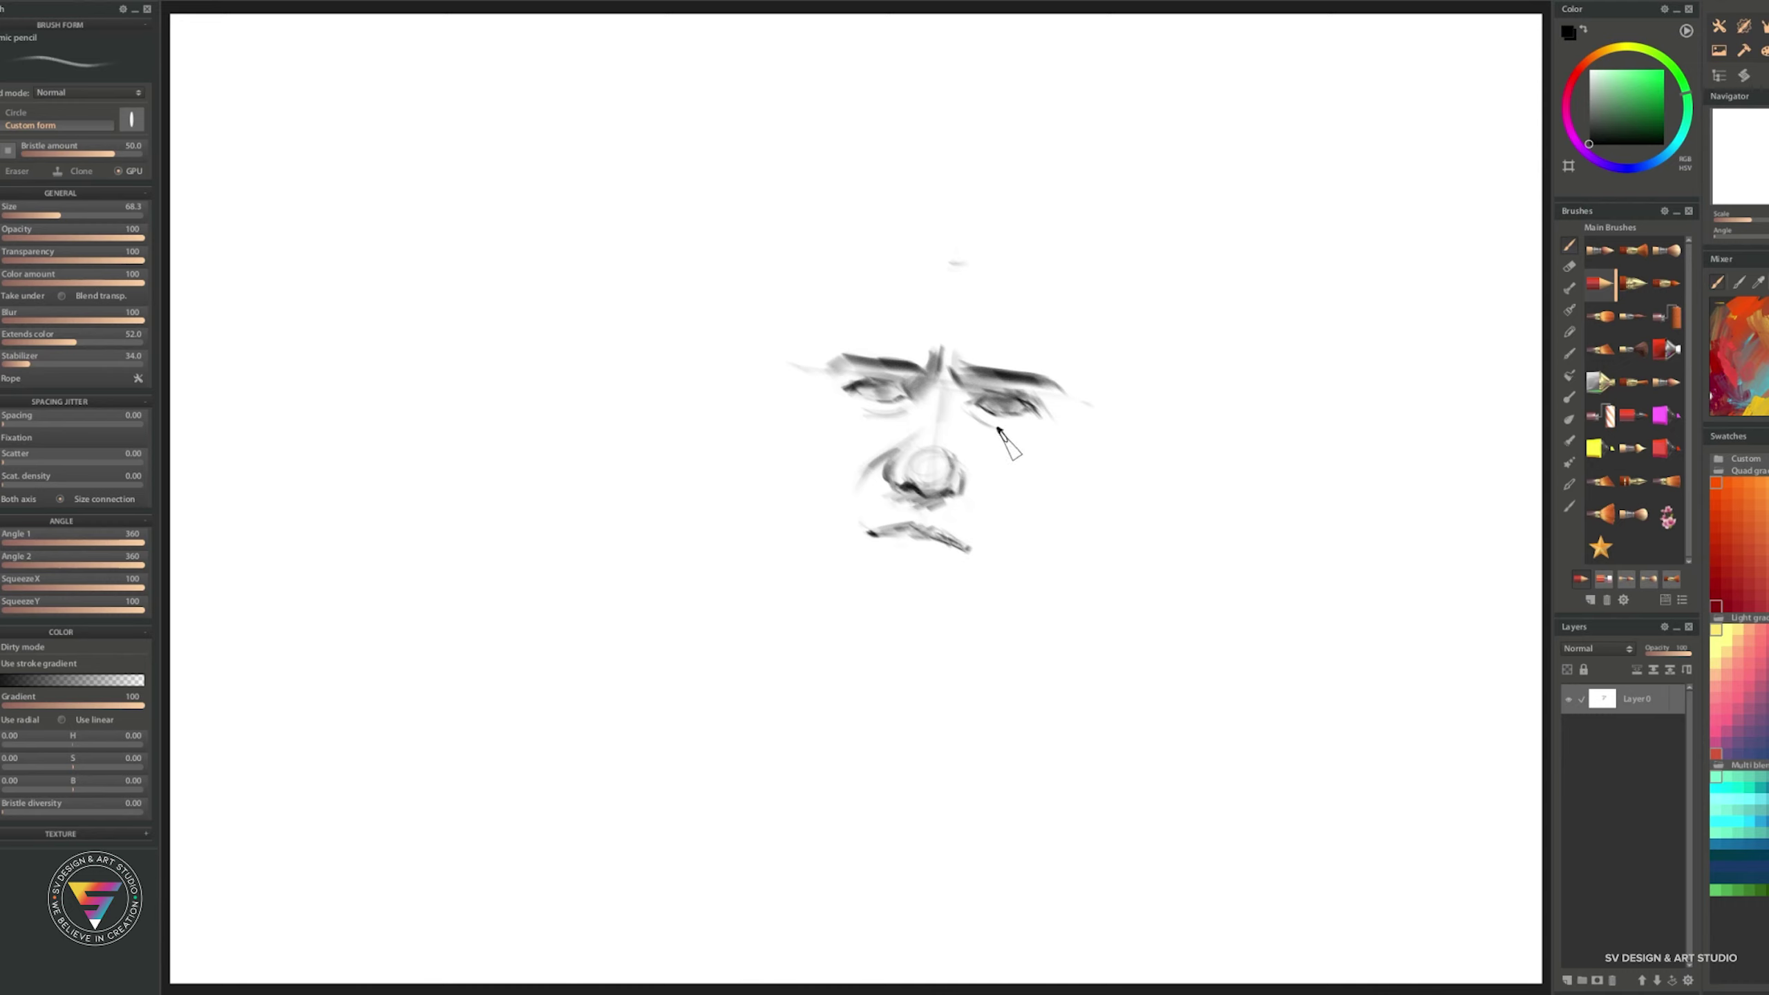
pyautogui.moveTo(955, 436); pyautogui.dragTo(983, 501)
pyautogui.moveTo(869, 532)
pyautogui.mouseDown()
pyautogui.moveTo(929, 533)
pyautogui.moveTo(944, 557)
pyautogui.mouseUp()
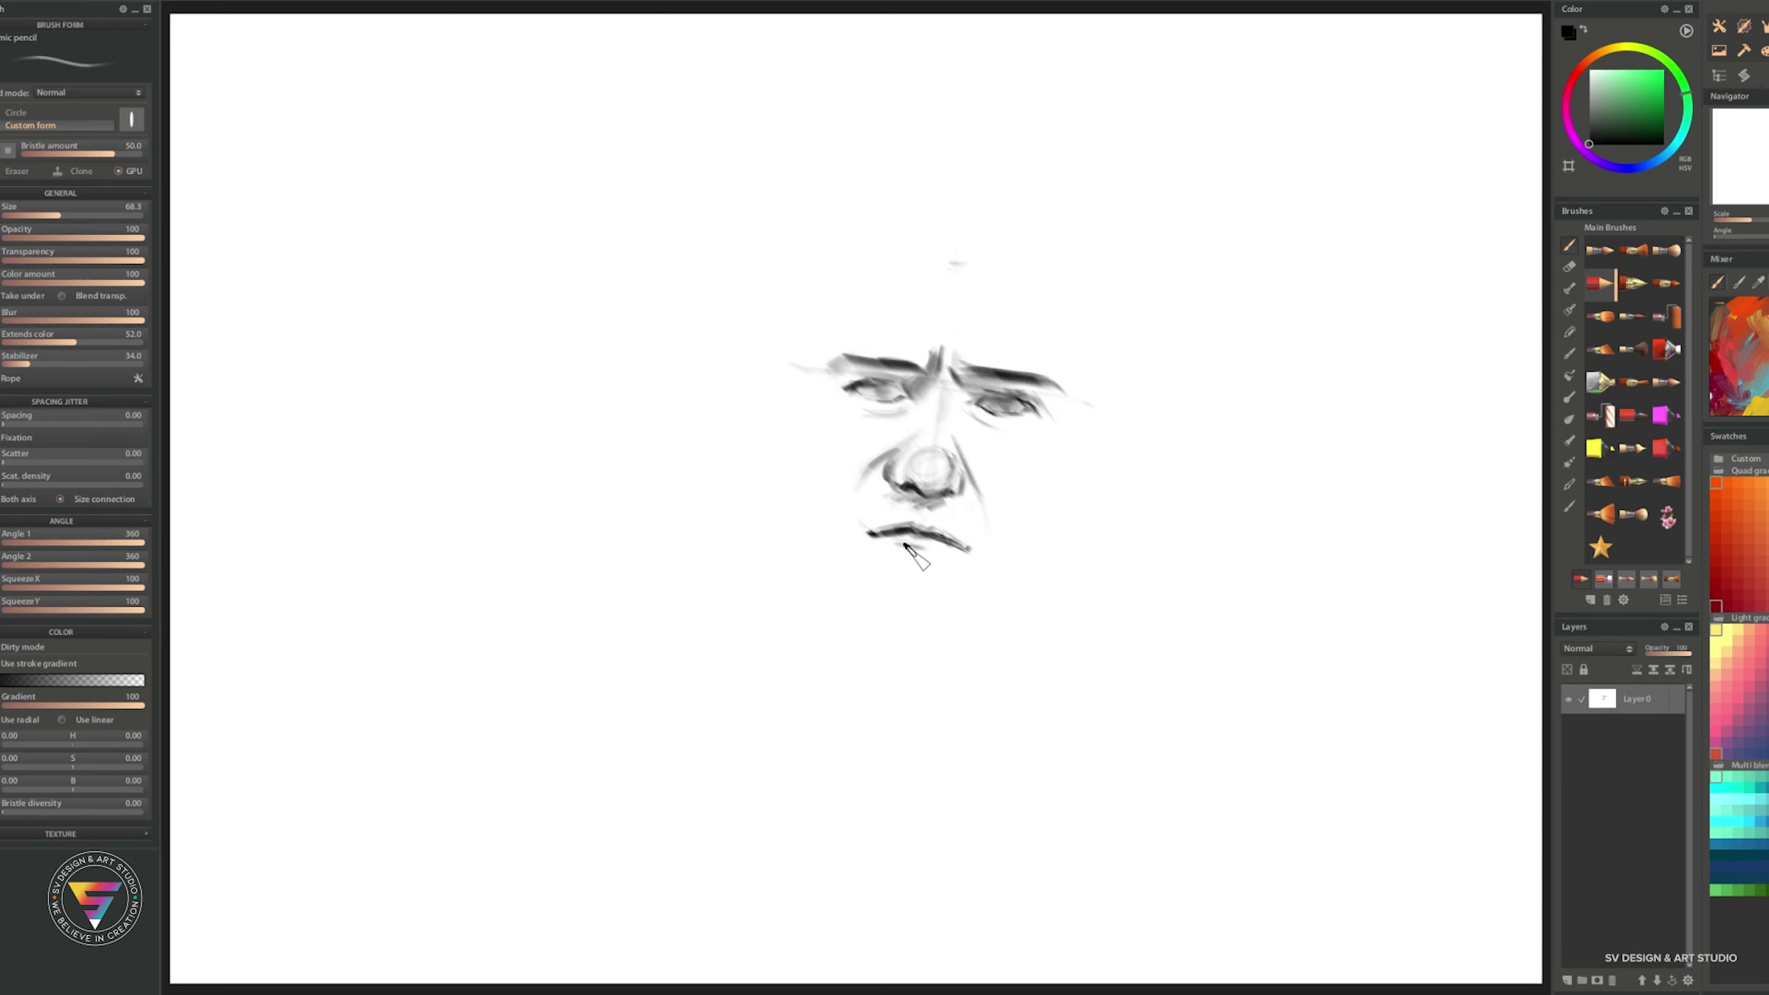
pyautogui.moveTo(855, 519)
pyautogui.mouseDown()
pyautogui.moveTo(905, 505)
pyautogui.moveTo(940, 515)
pyautogui.moveTo(898, 529)
pyautogui.moveTo(981, 554)
pyautogui.mouseUp()
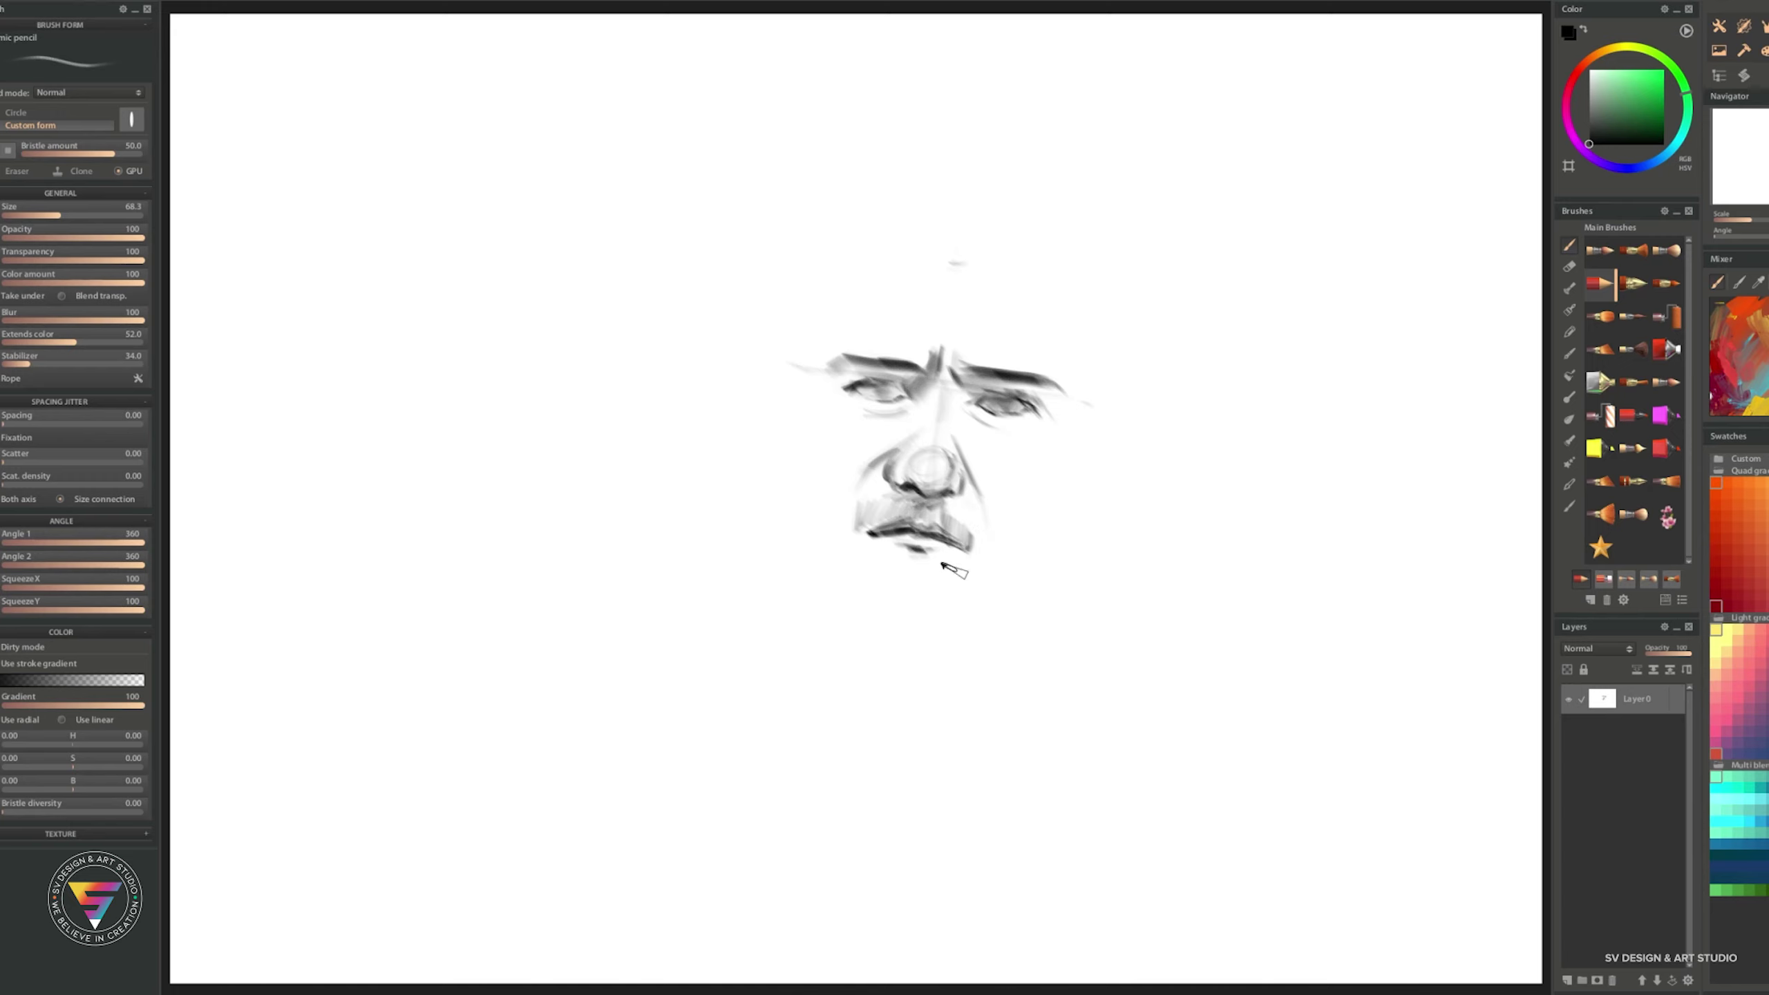
pyautogui.moveTo(871, 503)
pyautogui.mouseDown()
pyautogui.moveTo(969, 535)
pyautogui.moveTo(932, 579)
pyautogui.mouseUp()
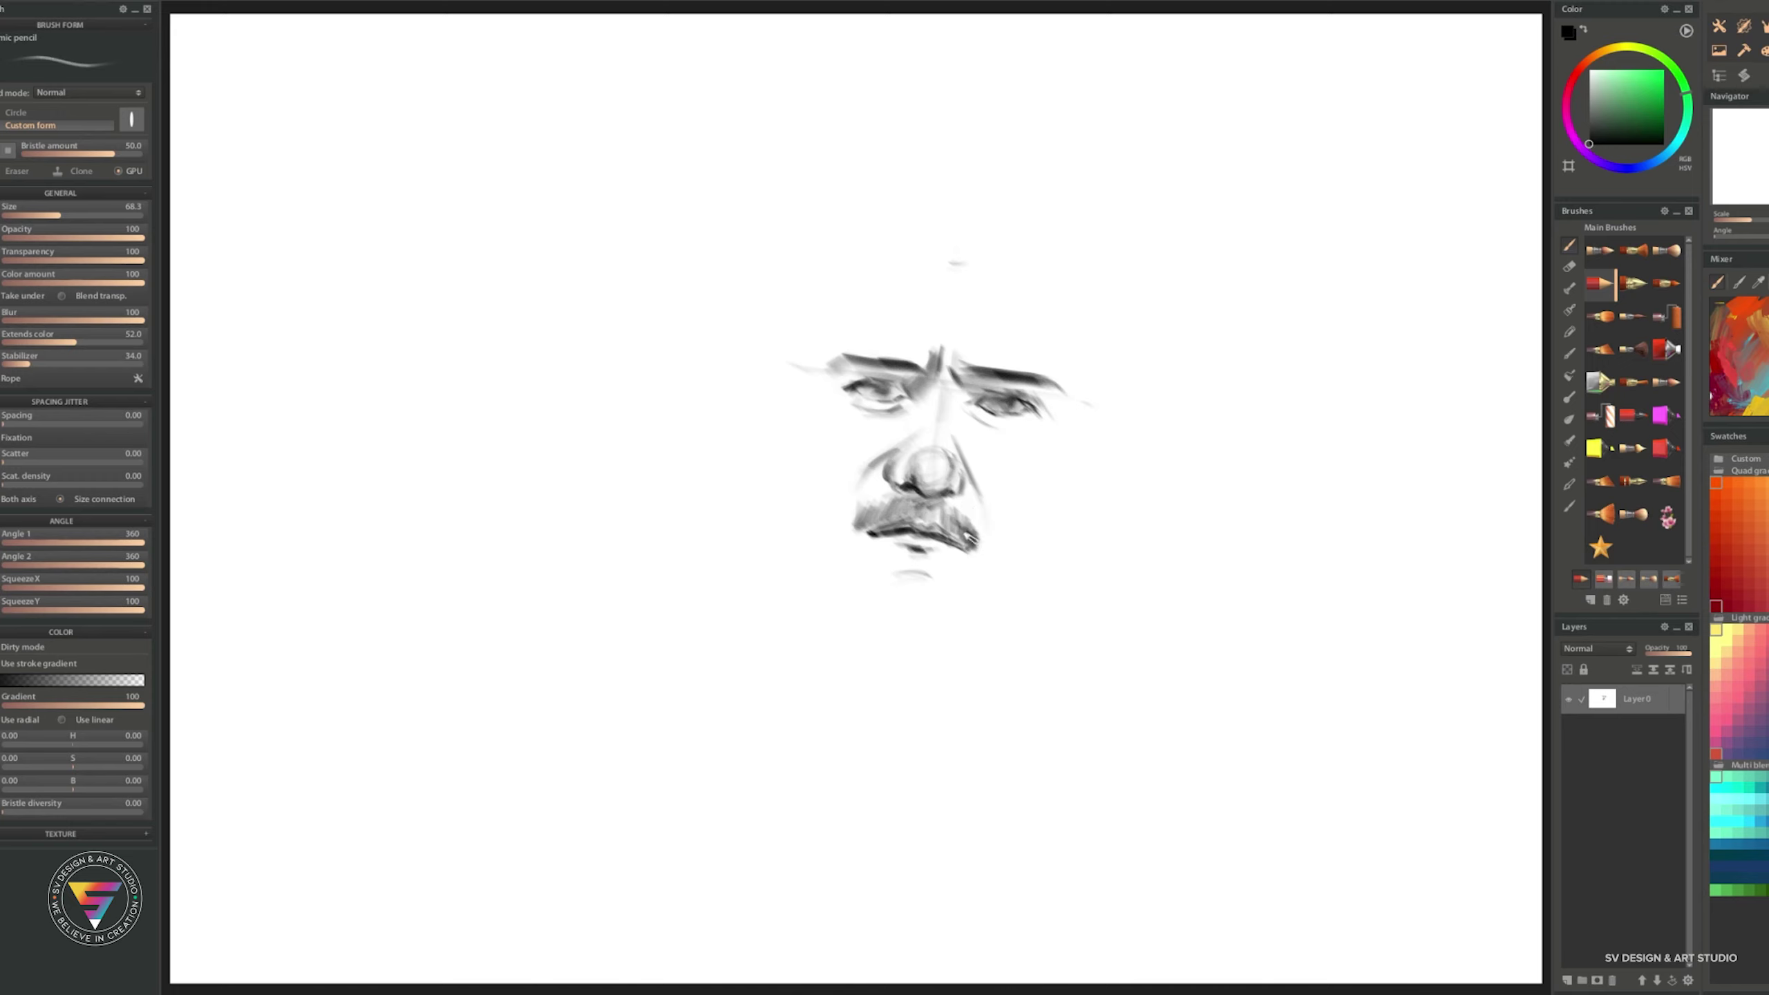
# - Accent the right eye, darken the left eyebrow, strengthen the lower lip and hatch the mustache
pyautogui.moveTo(1050, 412); pyautogui.dragTo(1053, 427)
pyautogui.moveTo(829, 376); pyautogui.dragTo(993, 379)
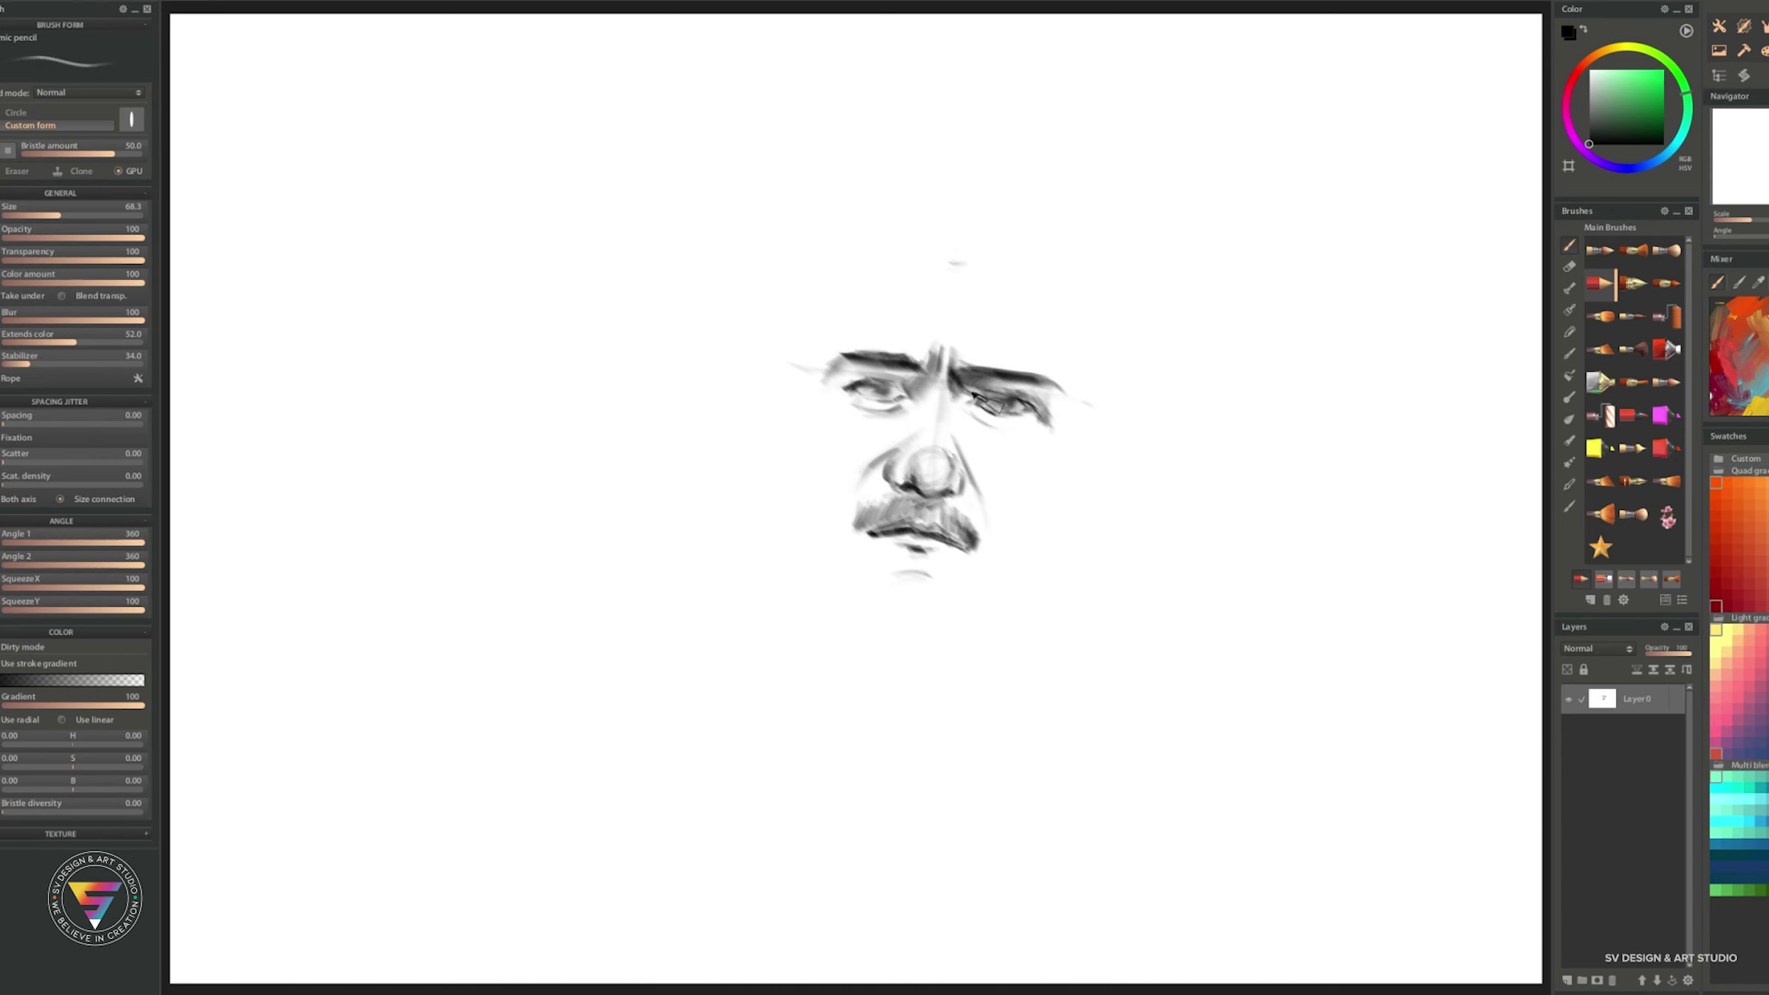
pyautogui.moveTo(977, 399); pyautogui.dragTo(1010, 413)
pyautogui.moveTo(872, 550); pyautogui.dragTo(951, 546)
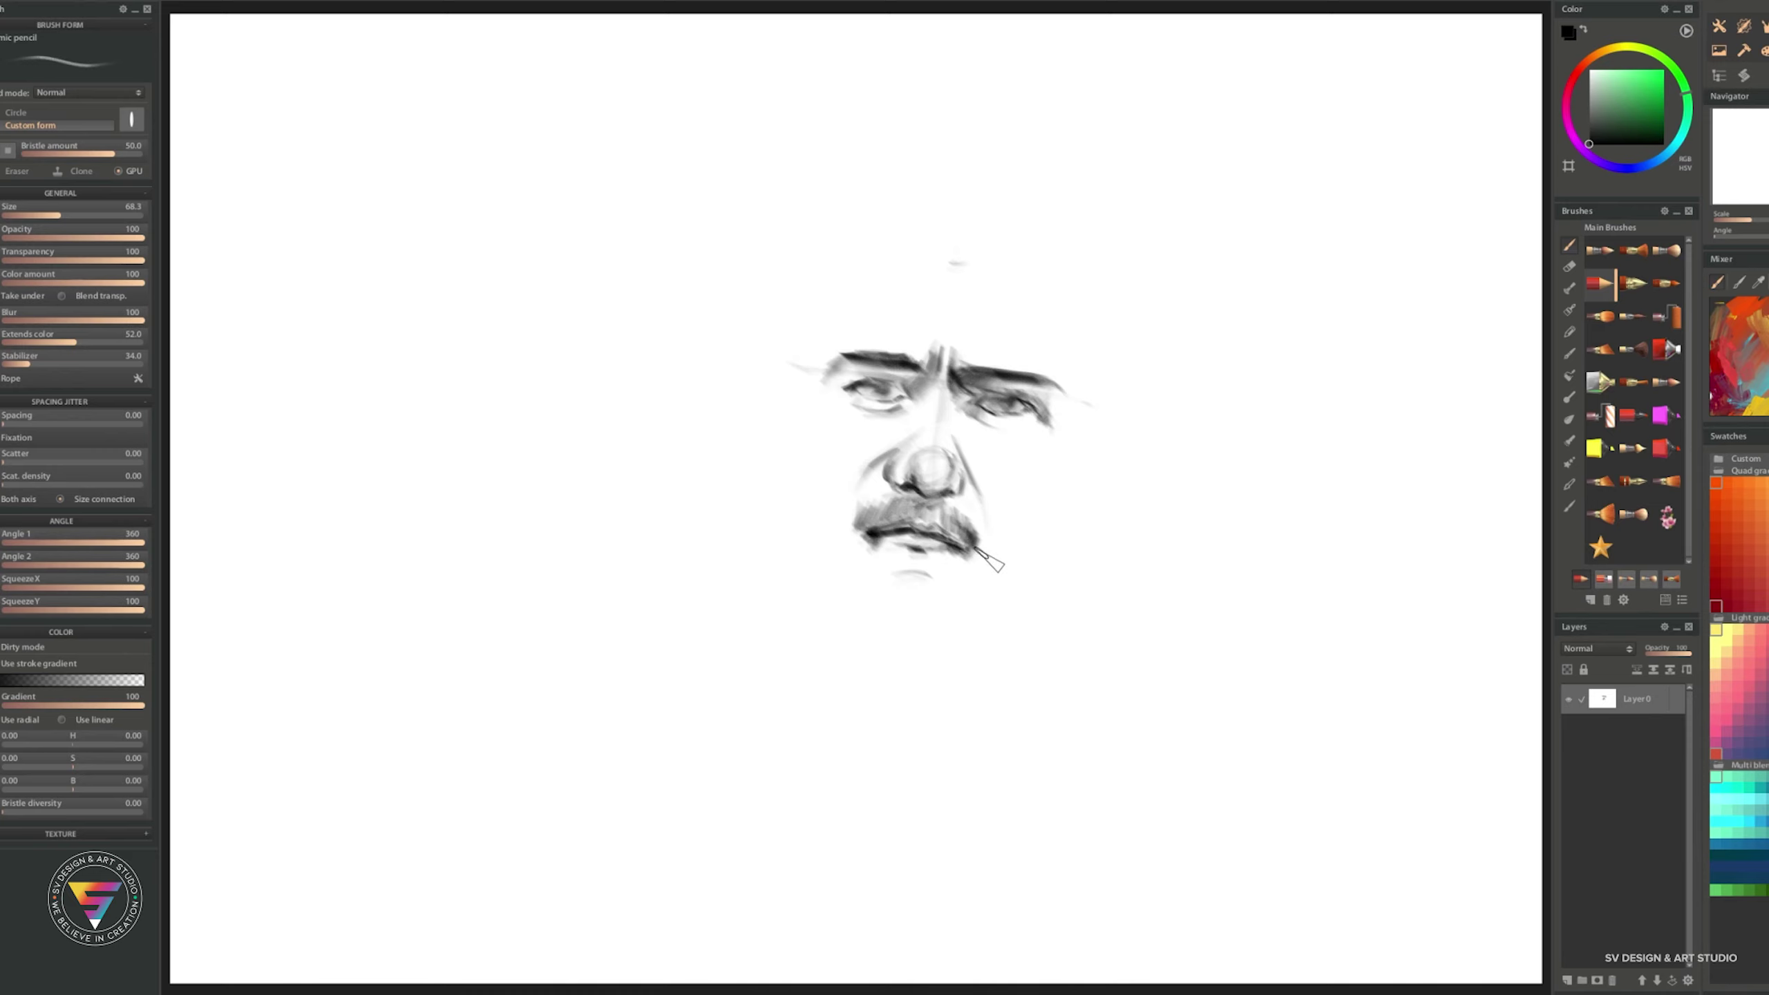
pyautogui.moveTo(857, 509)
pyautogui.mouseDown()
pyautogui.moveTo(971, 528)
pyautogui.moveTo(983, 555)
pyautogui.mouseUp()
# - Shade the nose bridge and left eye, thicken the right eyebrow, and mark the chin and crown
pyautogui.moveTo(893, 446)
pyautogui.mouseDown()
pyautogui.moveTo(912, 415)
pyautogui.moveTo(906, 471)
pyautogui.mouseUp()
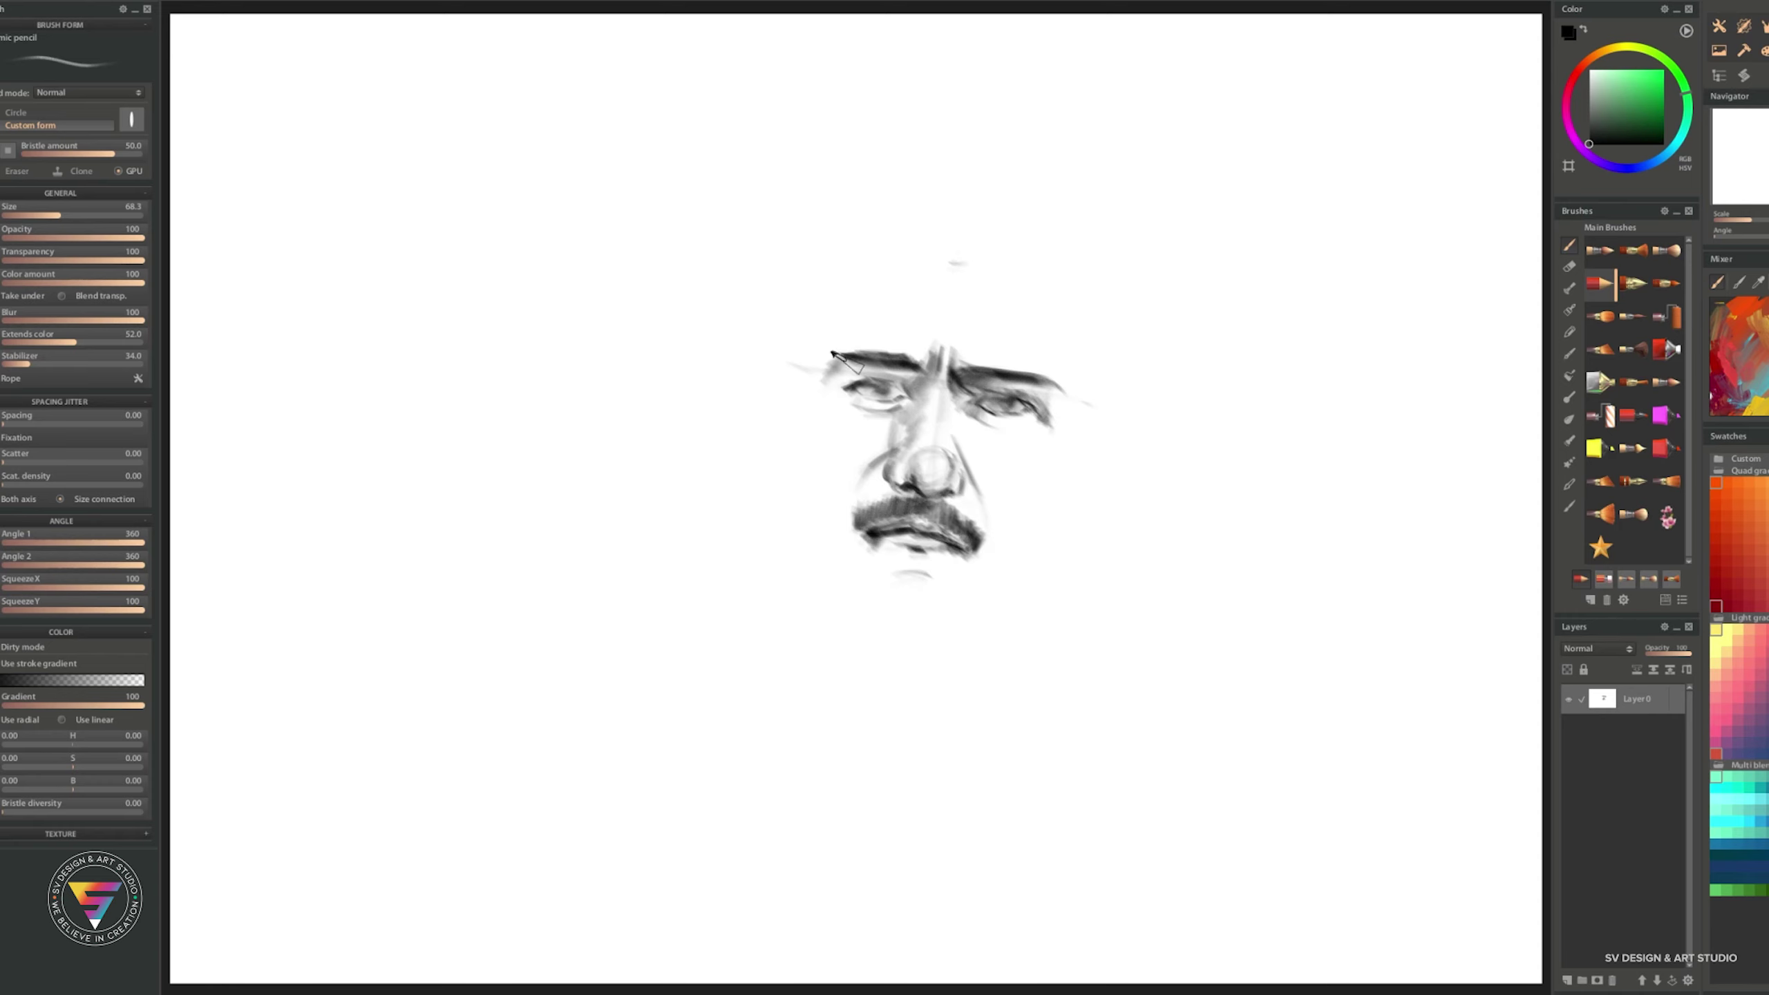
pyautogui.moveTo(835, 380); pyautogui.dragTo(879, 404)
pyautogui.moveTo(996, 363); pyautogui.dragTo(1042, 396)
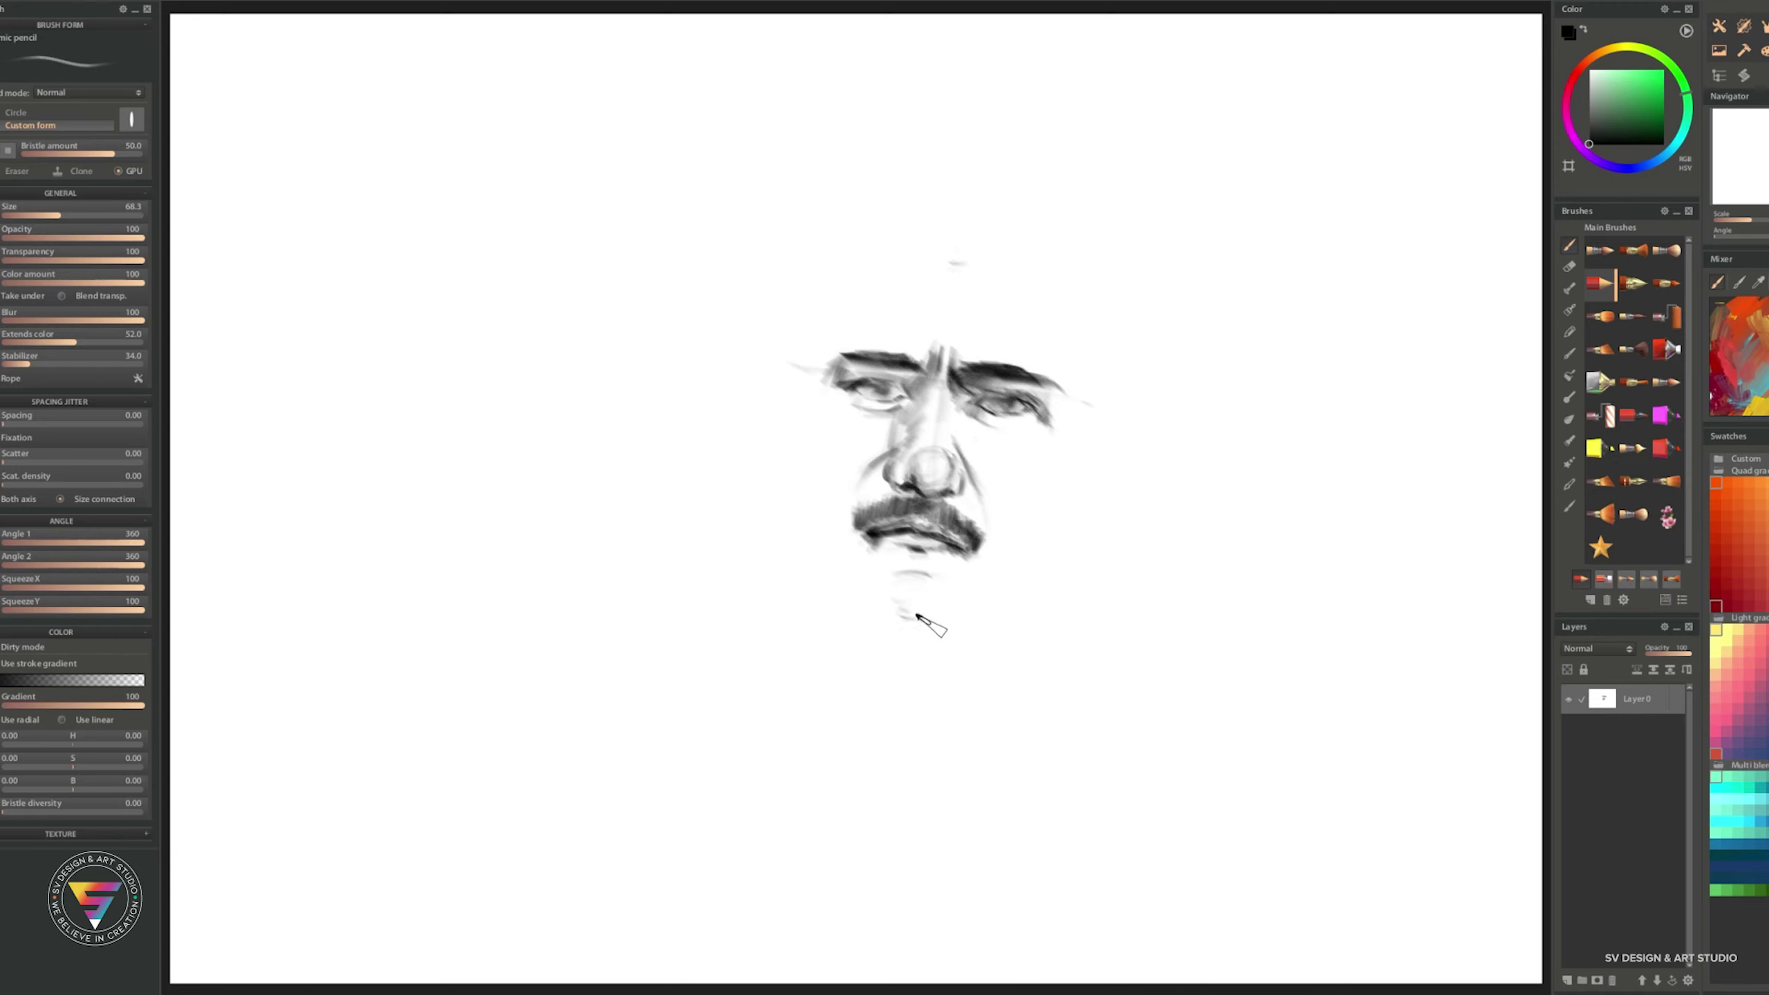
pyautogui.moveTo(931, 626); pyautogui.dragTo(974, 623)
pyautogui.moveTo(953, 220); pyautogui.dragTo(1024, 230)
# - Trace the bald head contour and draw the left ear with the jaw below it
pyautogui.moveTo(1098, 302)
pyautogui.mouseDown()
pyautogui.moveTo(1059, 244)
pyautogui.moveTo(892, 211)
pyautogui.moveTo(785, 261)
pyautogui.moveTo(761, 362)
pyautogui.mouseUp()
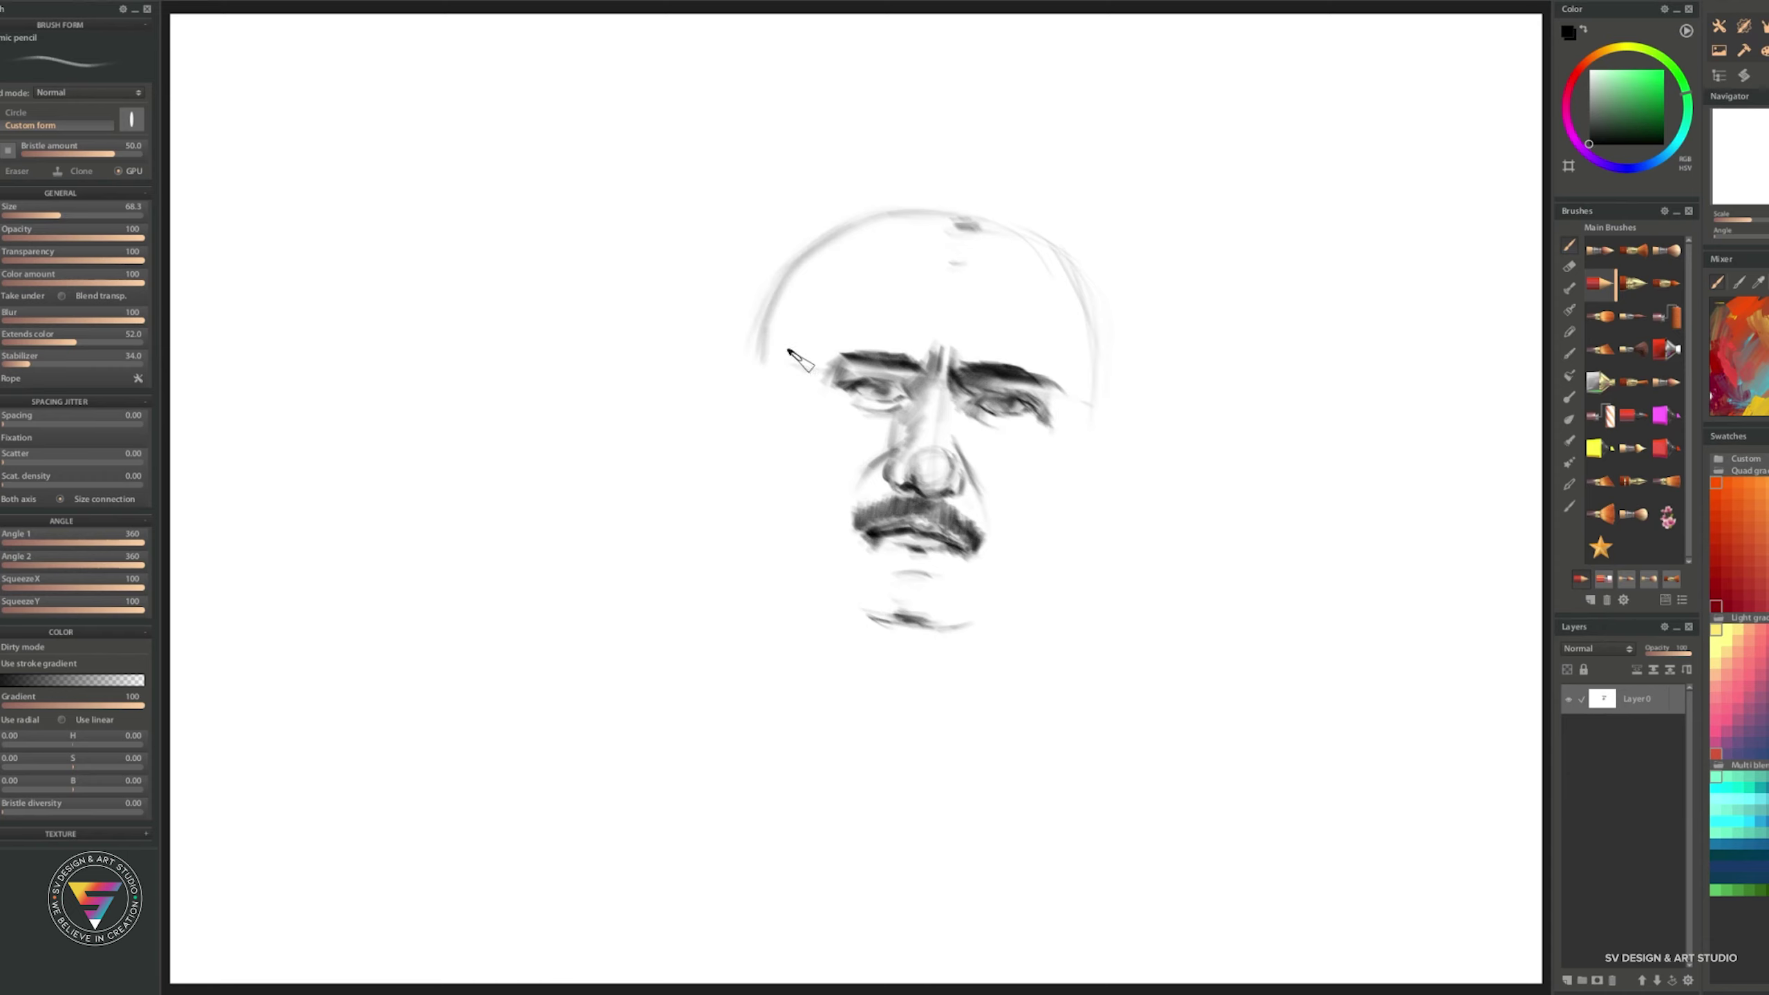
pyautogui.moveTo(759, 365)
pyautogui.mouseDown()
pyautogui.moveTo(746, 435)
pyautogui.moveTo(769, 461)
pyautogui.moveTo(741, 377)
pyautogui.mouseUp()
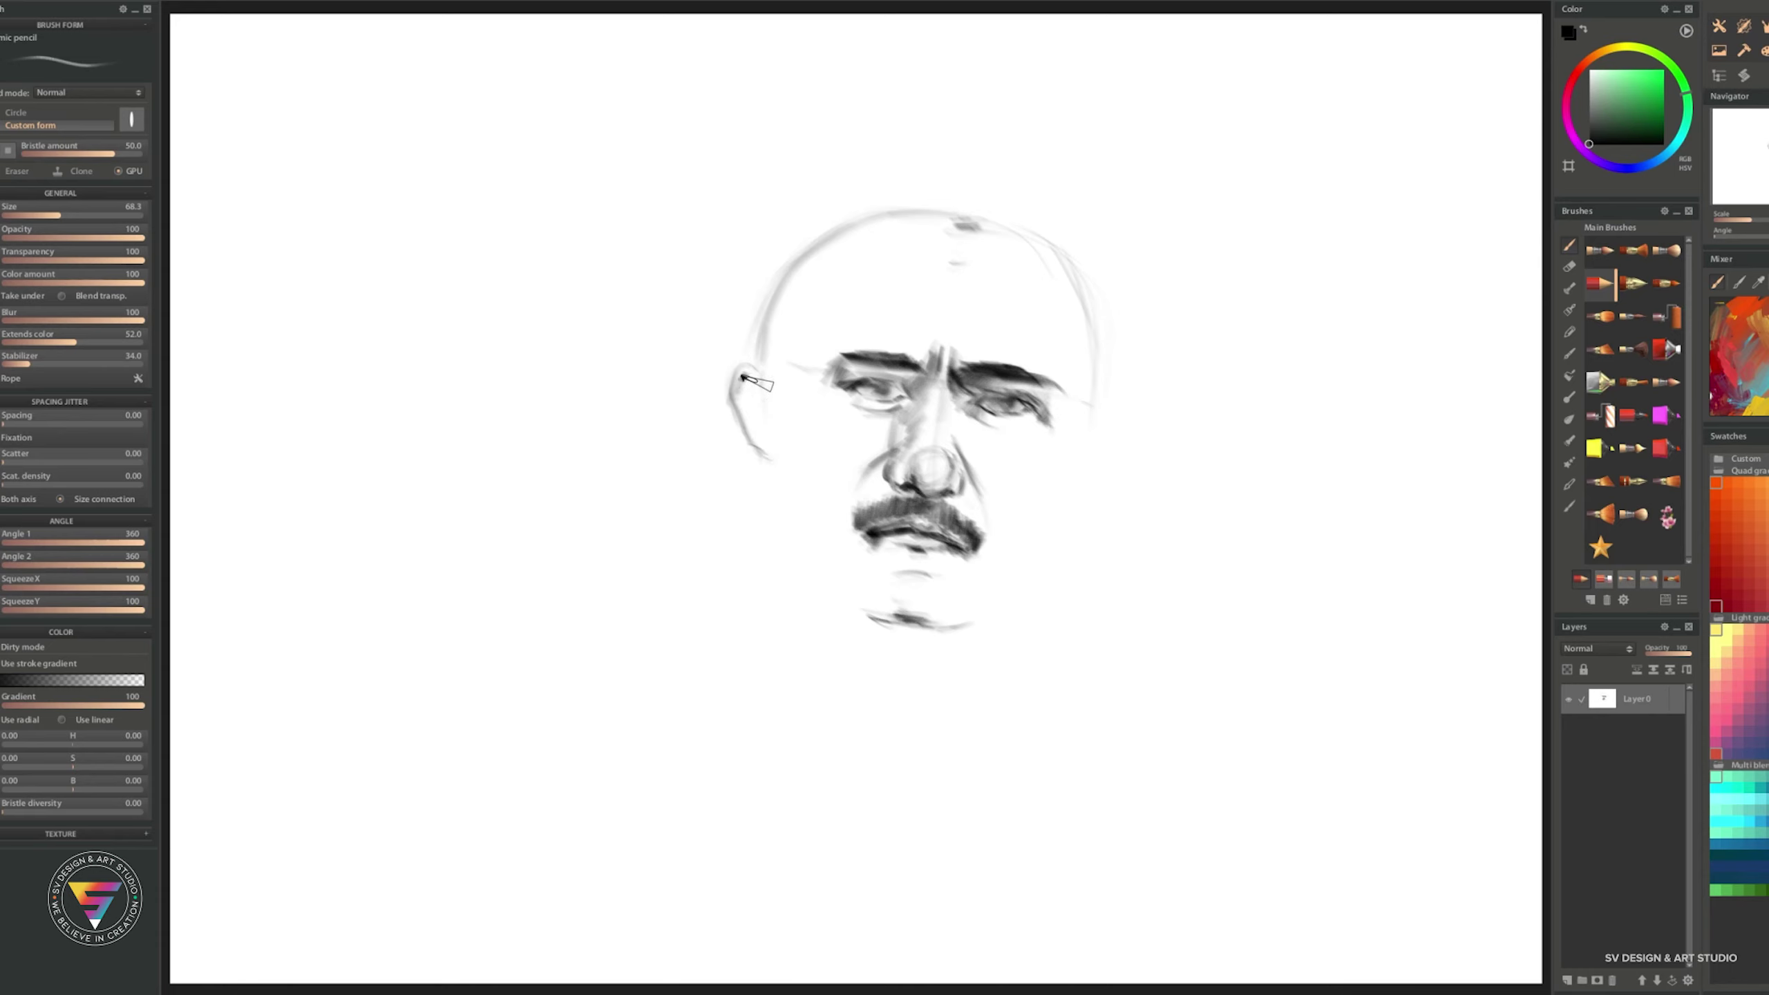
pyautogui.moveTo(740, 410)
pyautogui.mouseDown()
pyautogui.moveTo(755, 351)
pyautogui.moveTo(766, 380)
pyautogui.moveTo(756, 285)
pyautogui.moveTo(776, 397)
pyautogui.moveTo(786, 359)
pyautogui.mouseUp()
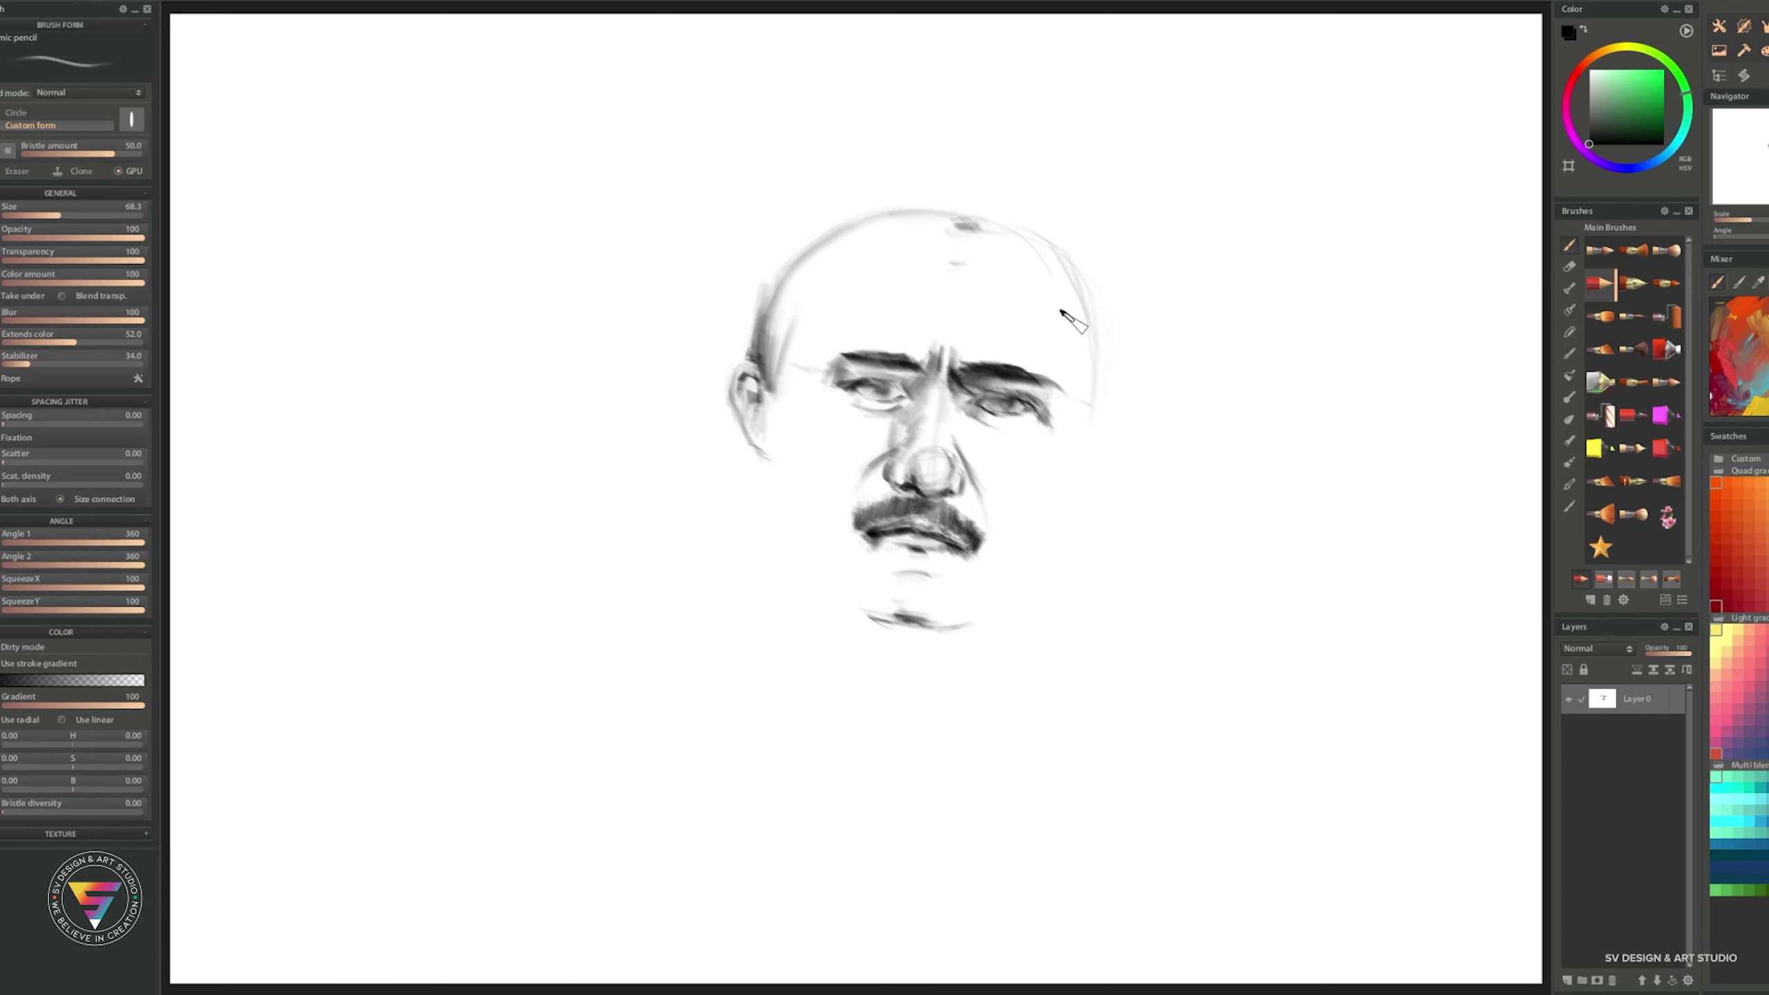
pyautogui.moveTo(763, 458); pyautogui.dragTo(738, 417)
pyautogui.moveTo(745, 335)
pyautogui.mouseDown()
pyautogui.moveTo(774, 460)
pyautogui.moveTo(759, 474)
pyautogui.mouseUp()
# - Shade the left eye socket, extend the mustache's left side, and draw the left jaw to the chin
pyautogui.moveTo(863, 379); pyautogui.dragTo(880, 368)
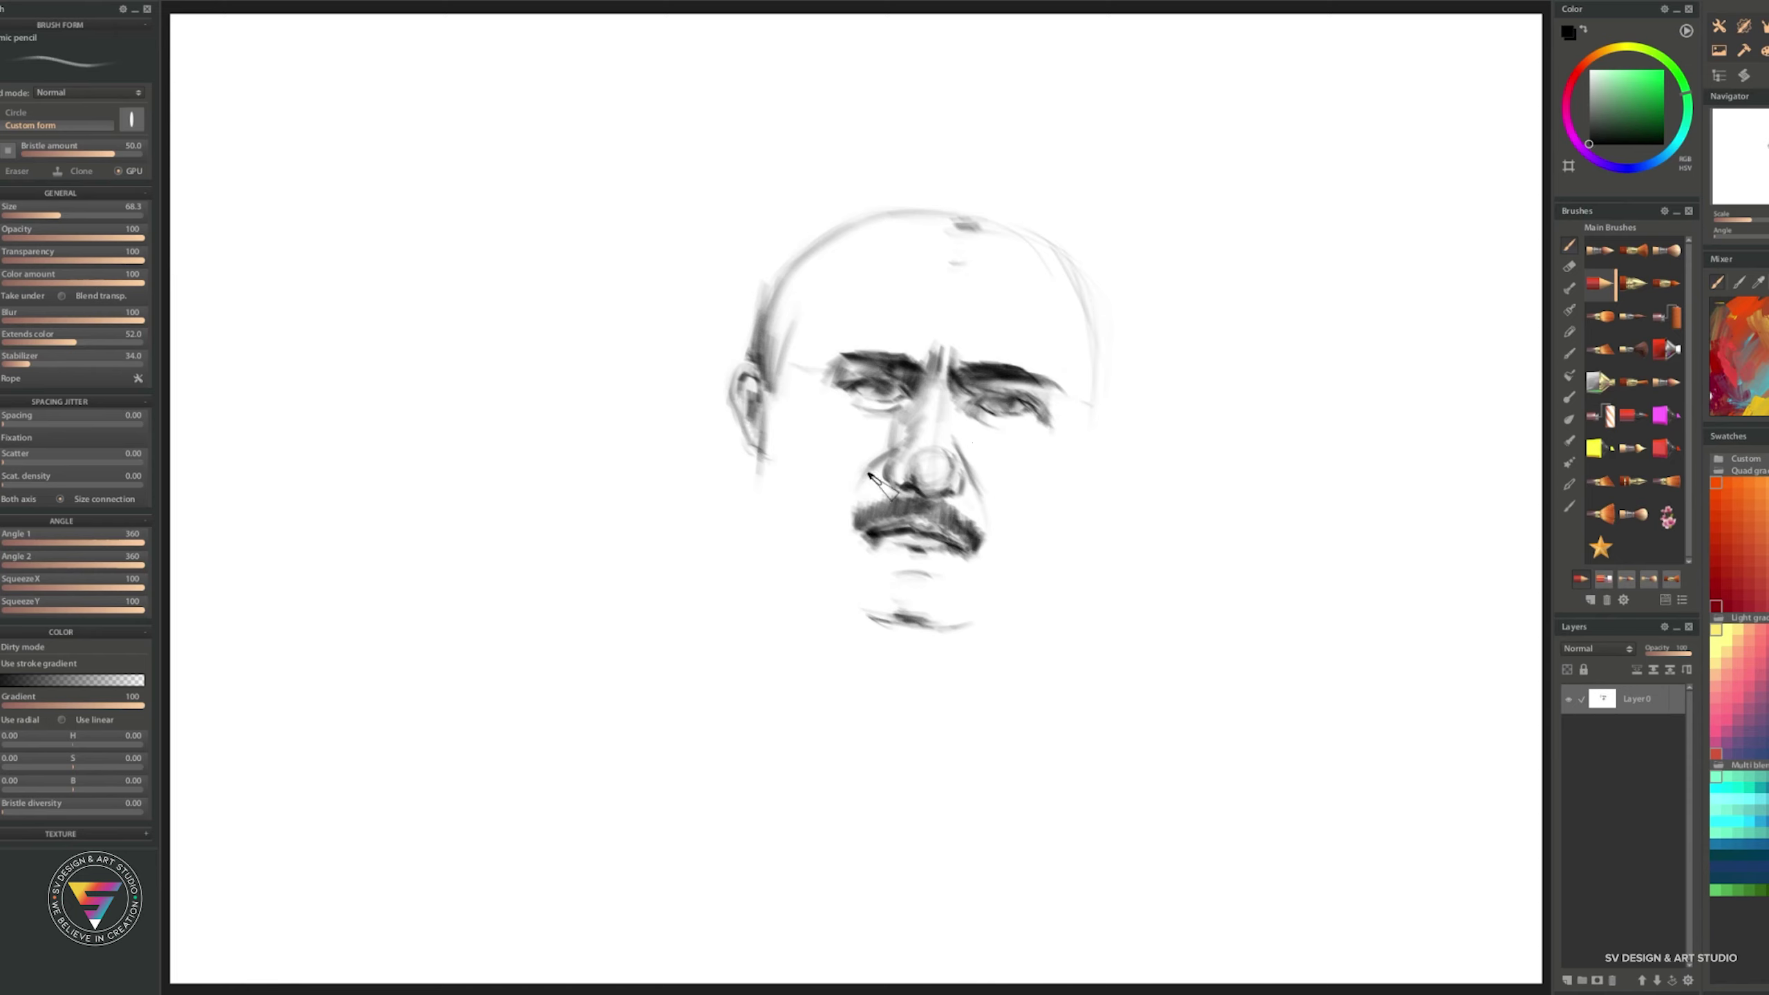
pyautogui.moveTo(905, 508); pyautogui.dragTo(850, 518)
pyautogui.moveTo(888, 460); pyautogui.dragTo(853, 480)
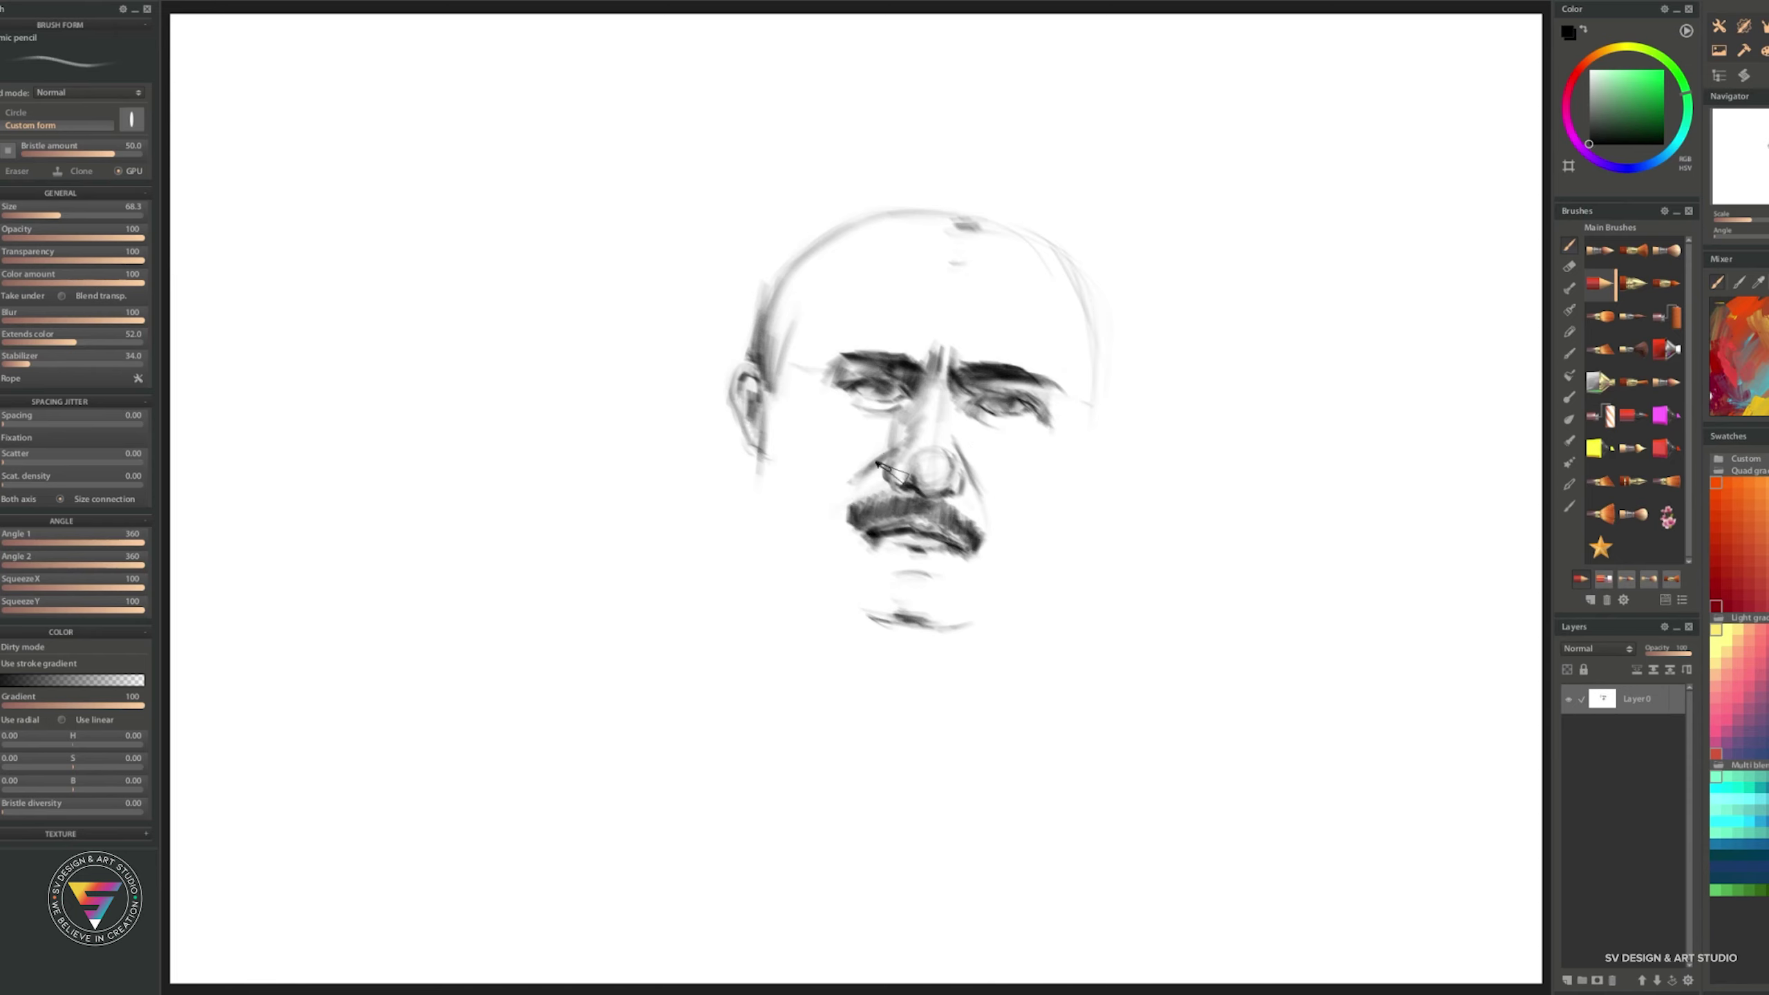
pyautogui.moveTo(768, 470); pyautogui.dragTo(764, 497)
pyautogui.moveTo(767, 437); pyautogui.dragTo(770, 603)
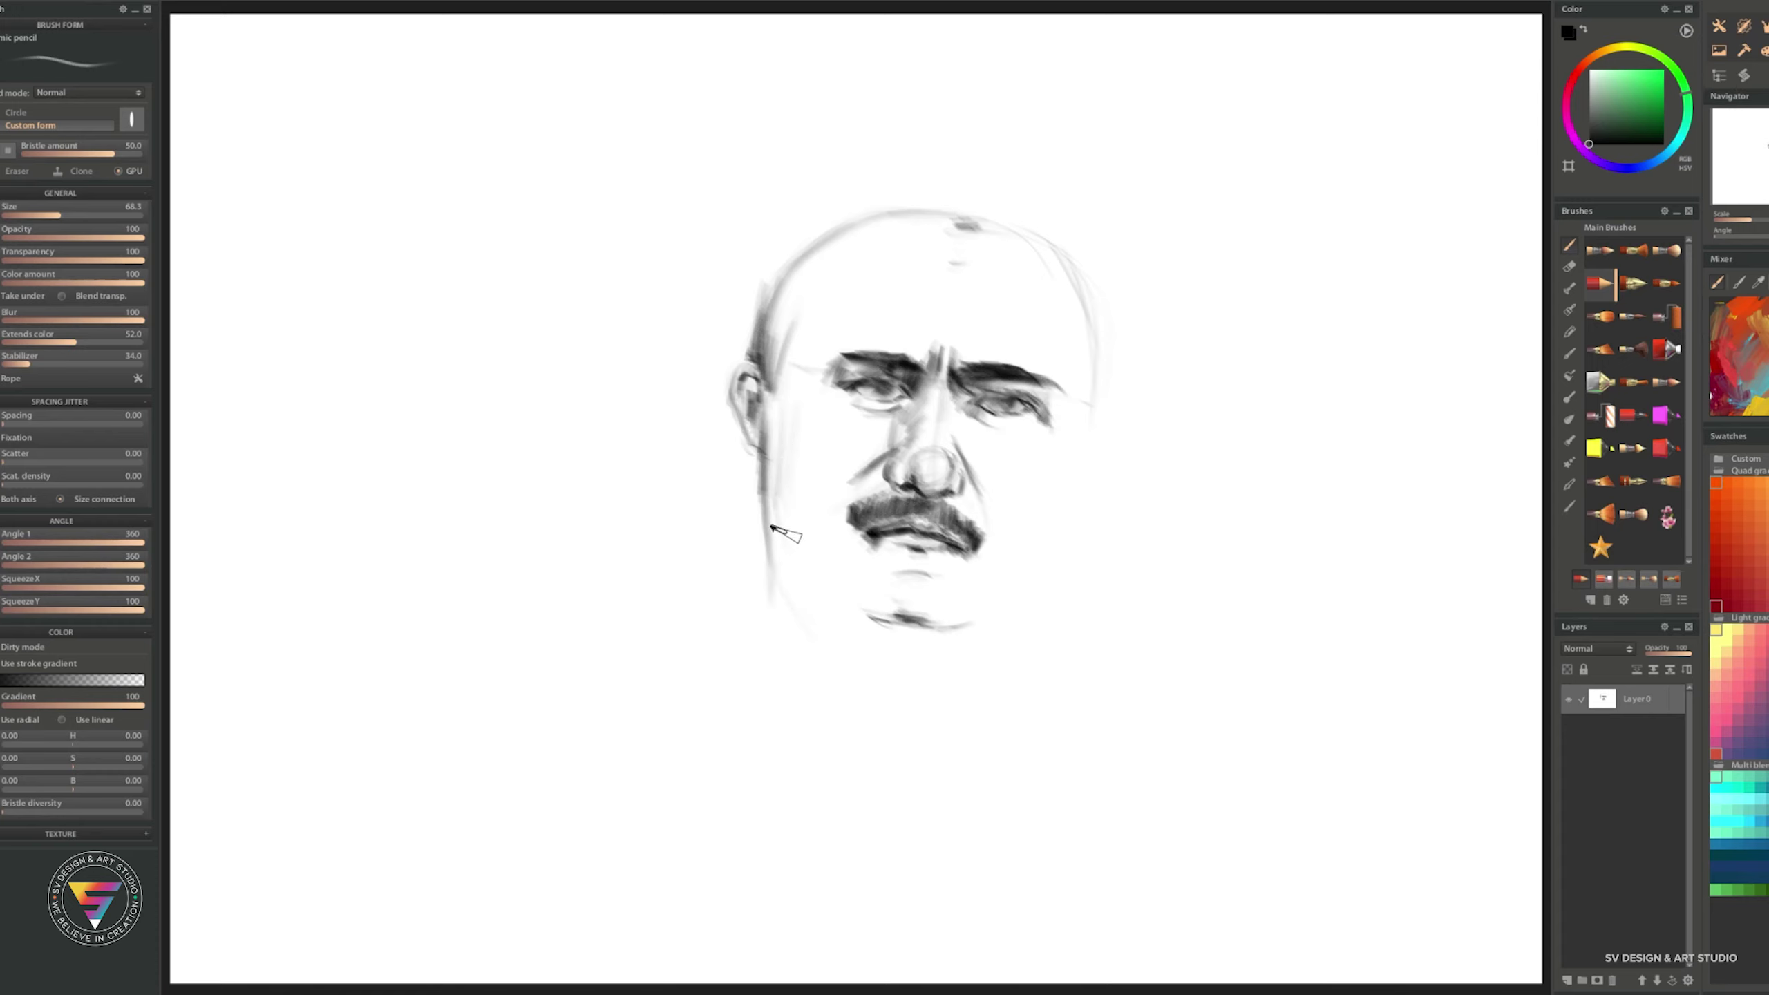
pyautogui.moveTo(784, 580); pyautogui.dragTo(882, 658)
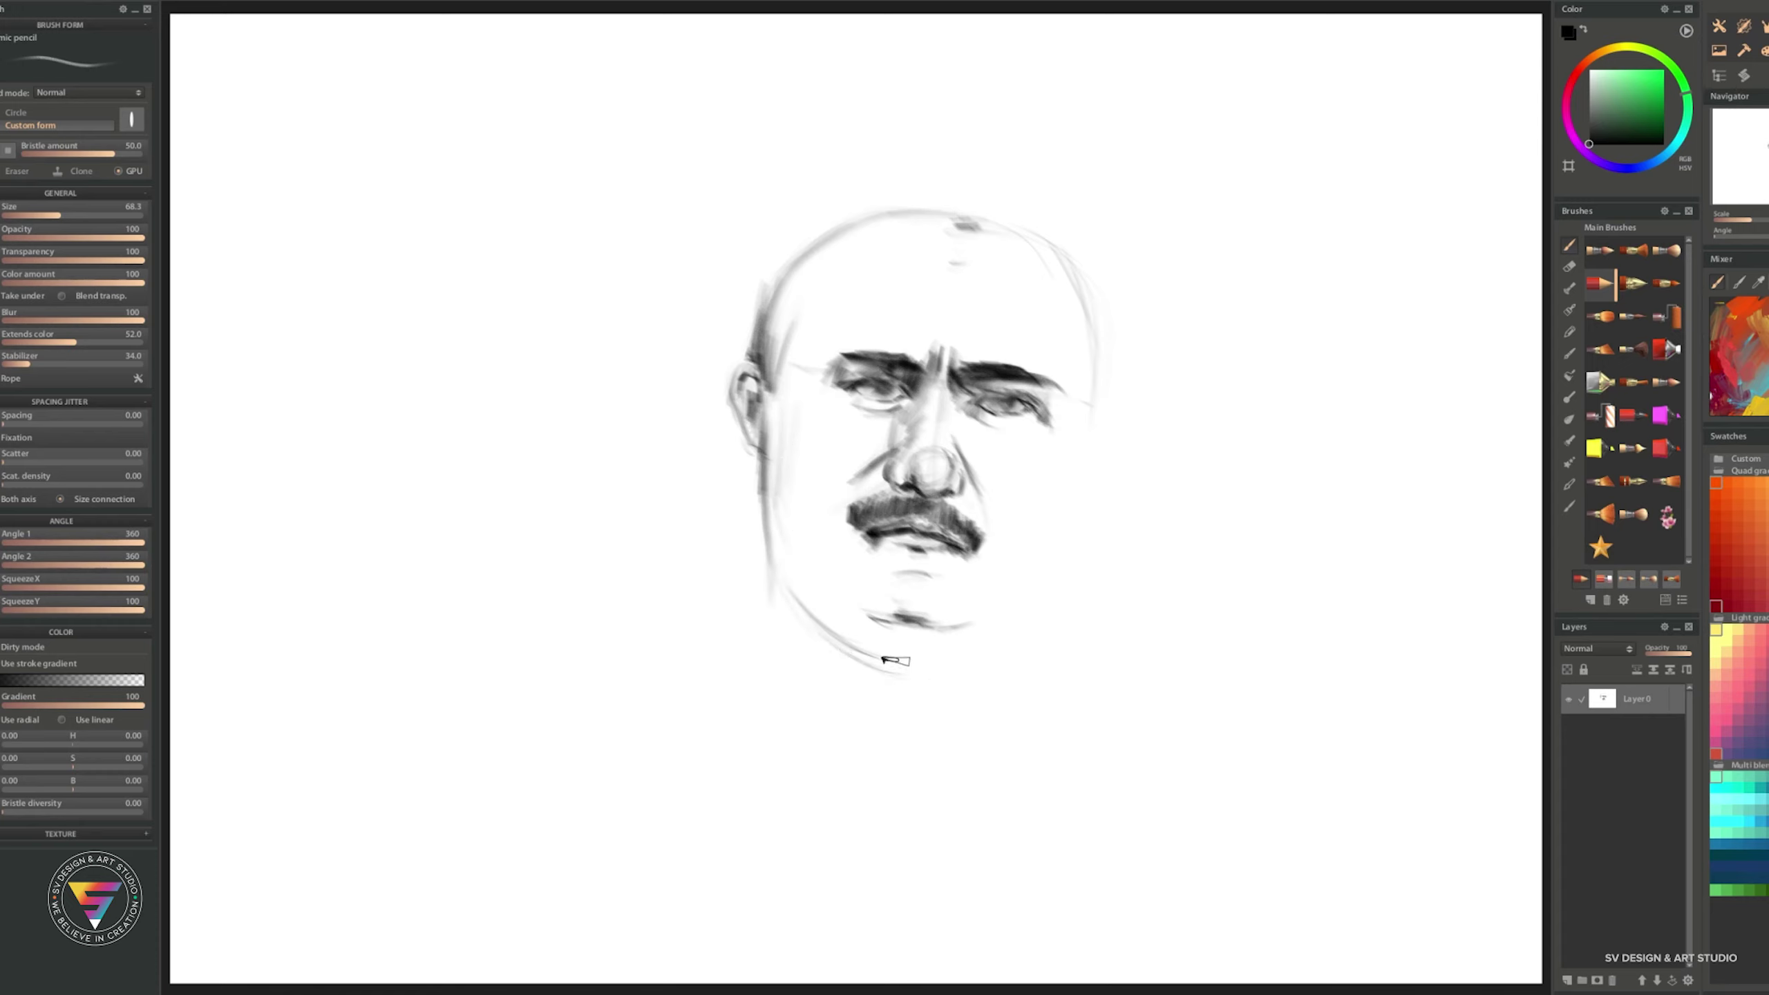
# - Hatch the right temple and cheek and refine the curve over the skull
pyautogui.moveTo(1081, 403)
pyautogui.mouseDown()
pyautogui.moveTo(1067, 346)
pyautogui.moveTo(1087, 403)
pyautogui.mouseUp()
pyautogui.moveTo(1071, 278); pyautogui.dragTo(1079, 457)
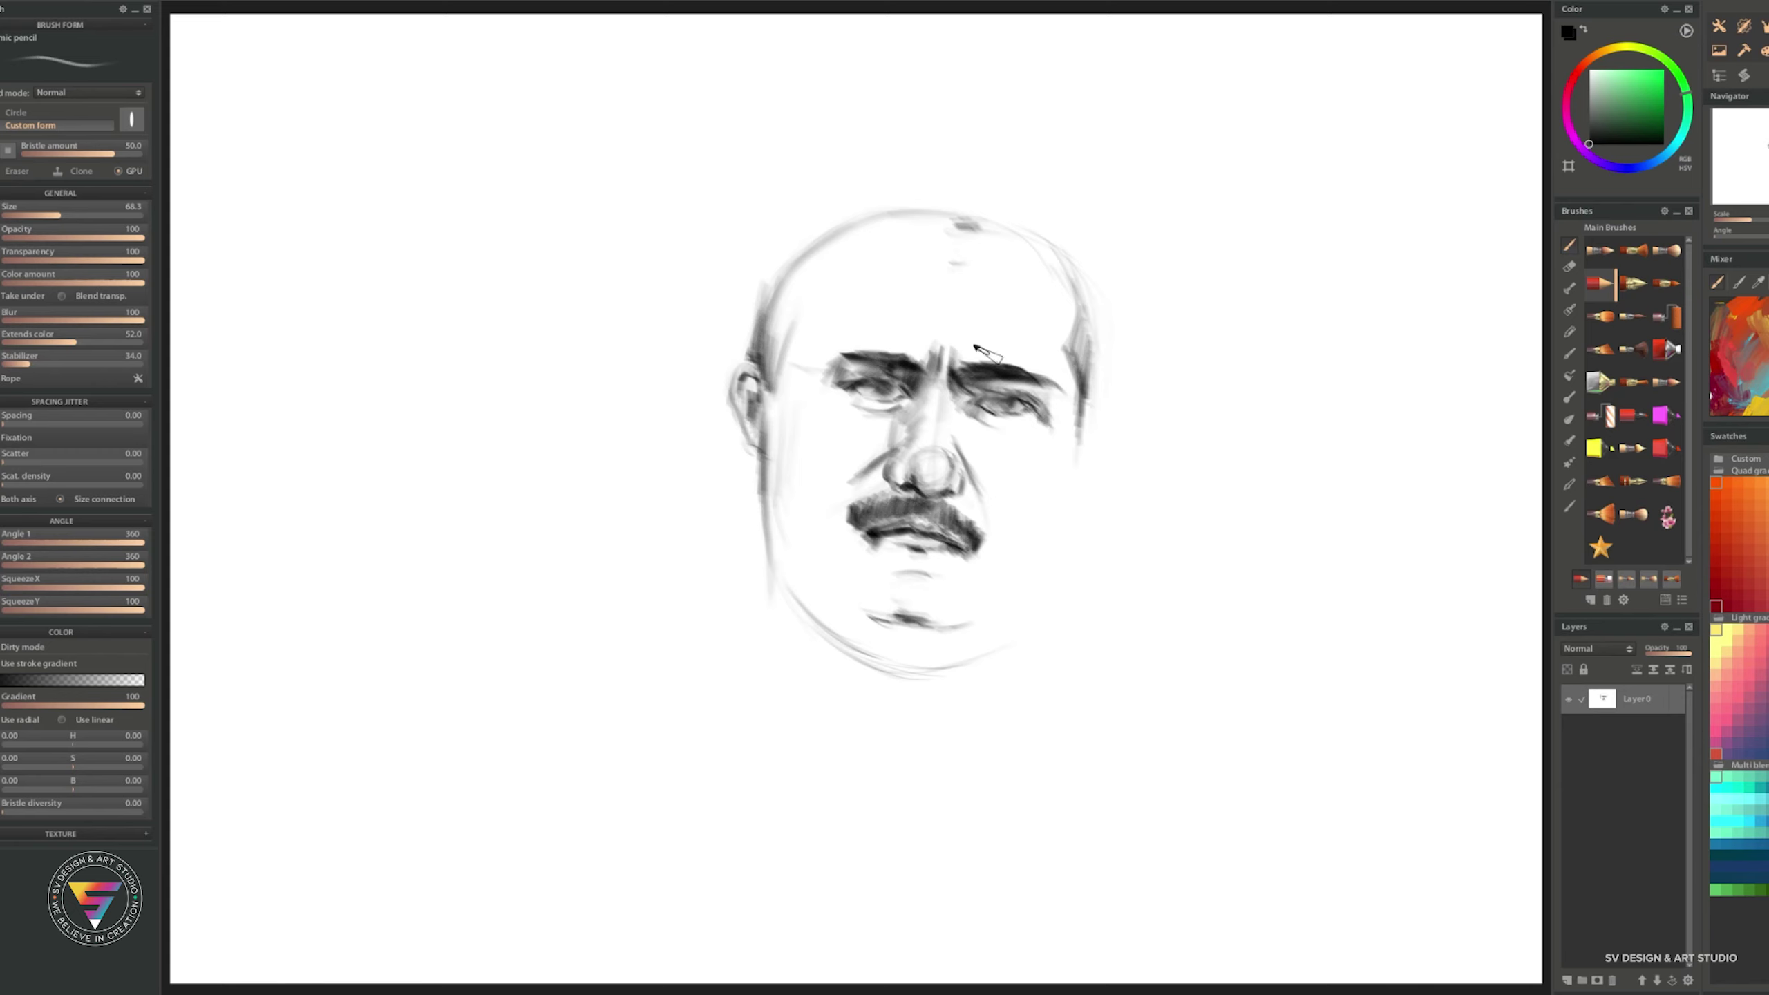
pyautogui.moveTo(787, 282)
pyautogui.mouseDown()
pyautogui.moveTo(919, 189)
pyautogui.moveTo(963, 193)
pyautogui.moveTo(1090, 311)
pyautogui.mouseUp()
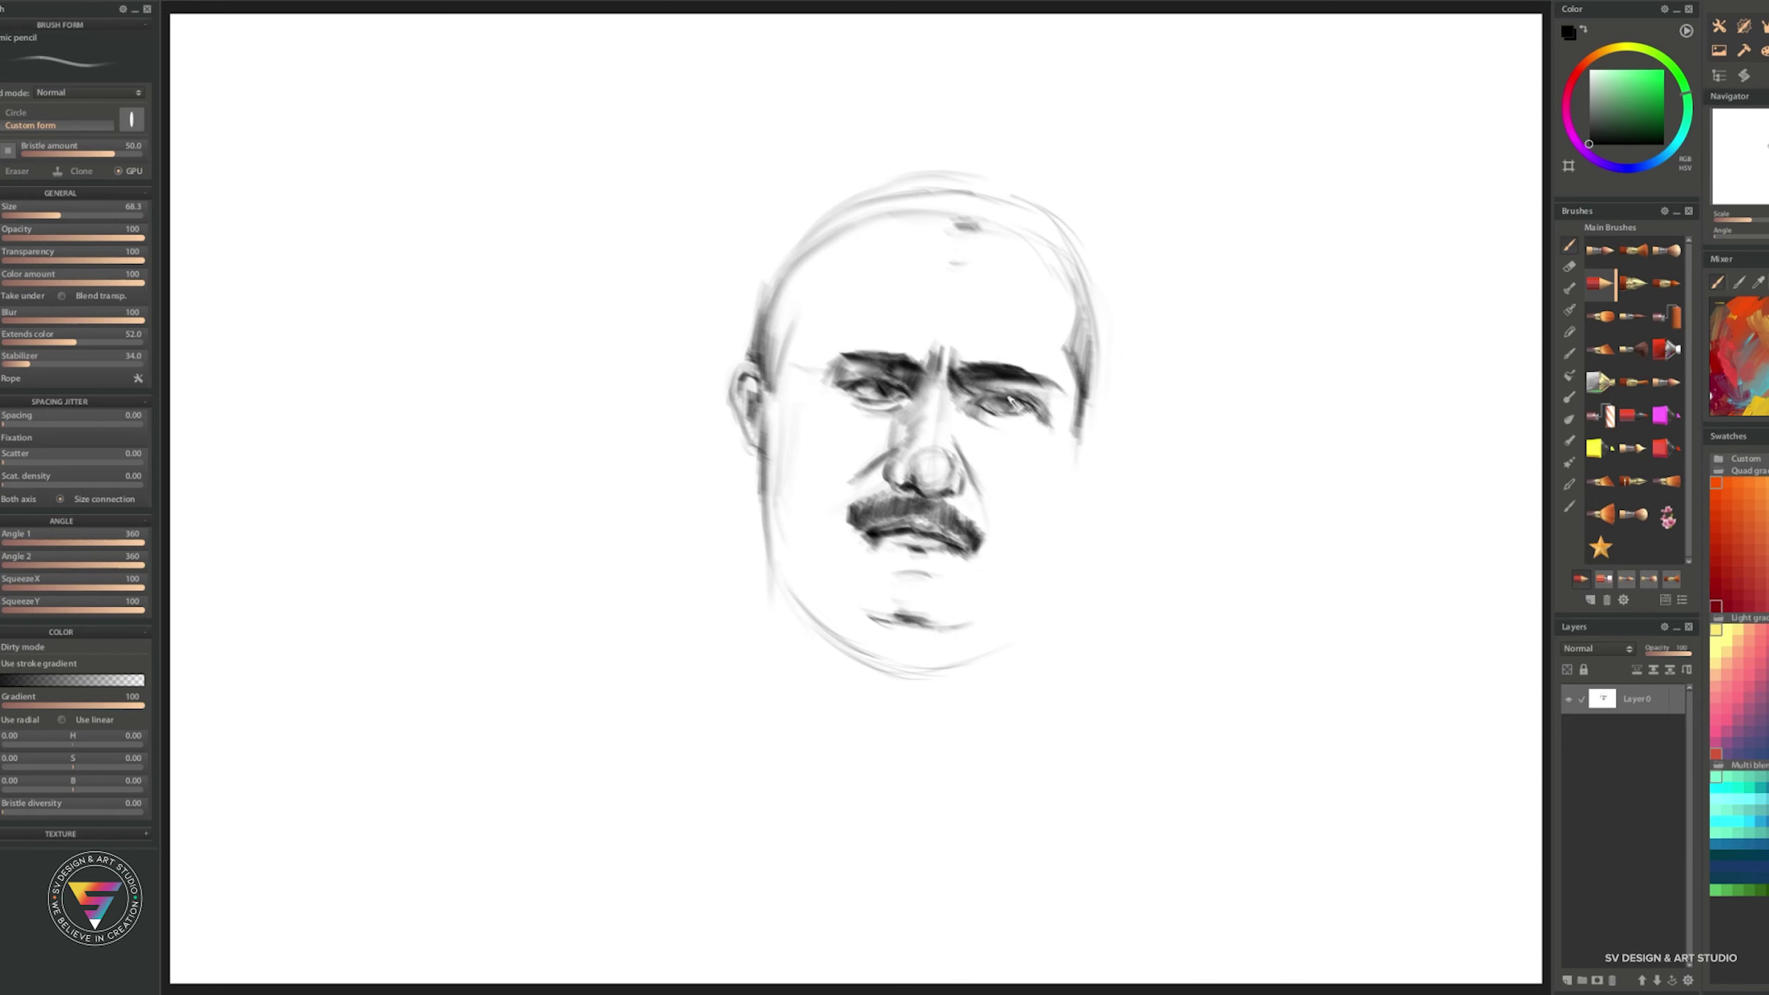
# - Draw the right cheek and jawline, trace the upper-left head outline and shade the left temple
pyautogui.moveTo(1094, 453); pyautogui.dragTo(1076, 571)
pyautogui.moveTo(1103, 498); pyautogui.dragTo(1017, 627)
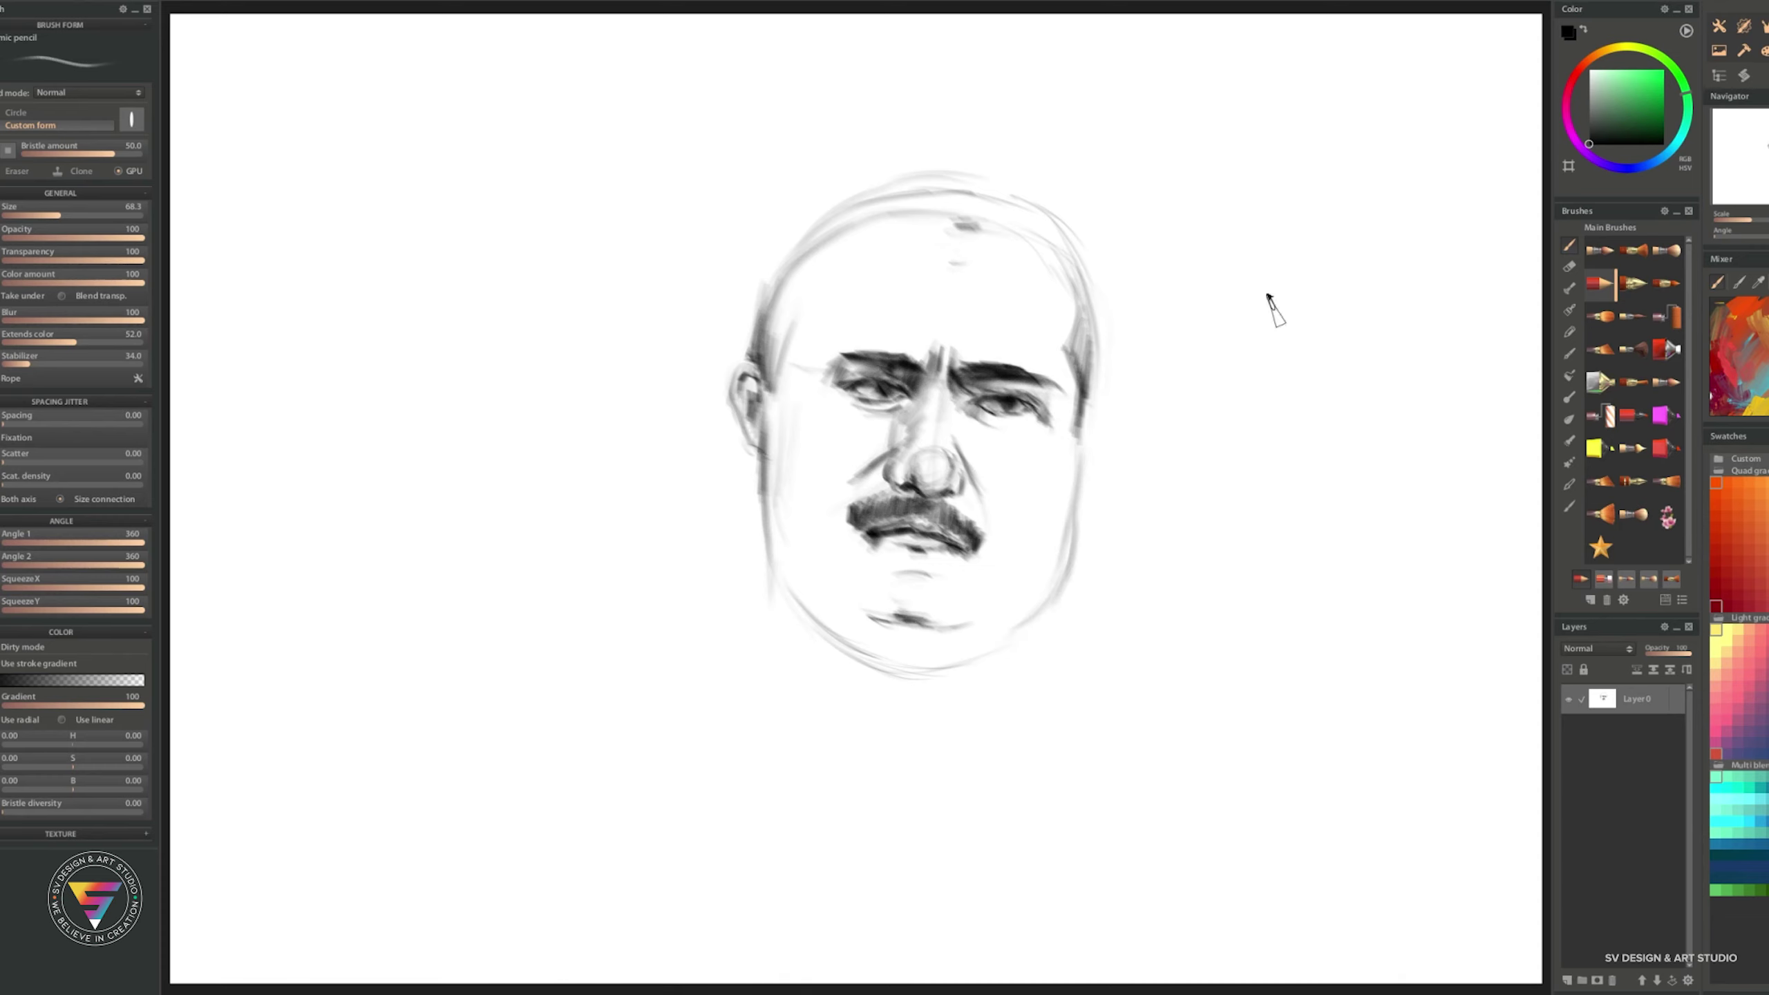
pyautogui.moveTo(1066, 483); pyautogui.dragTo(1019, 620)
pyautogui.moveTo(749, 291); pyautogui.dragTo(882, 182)
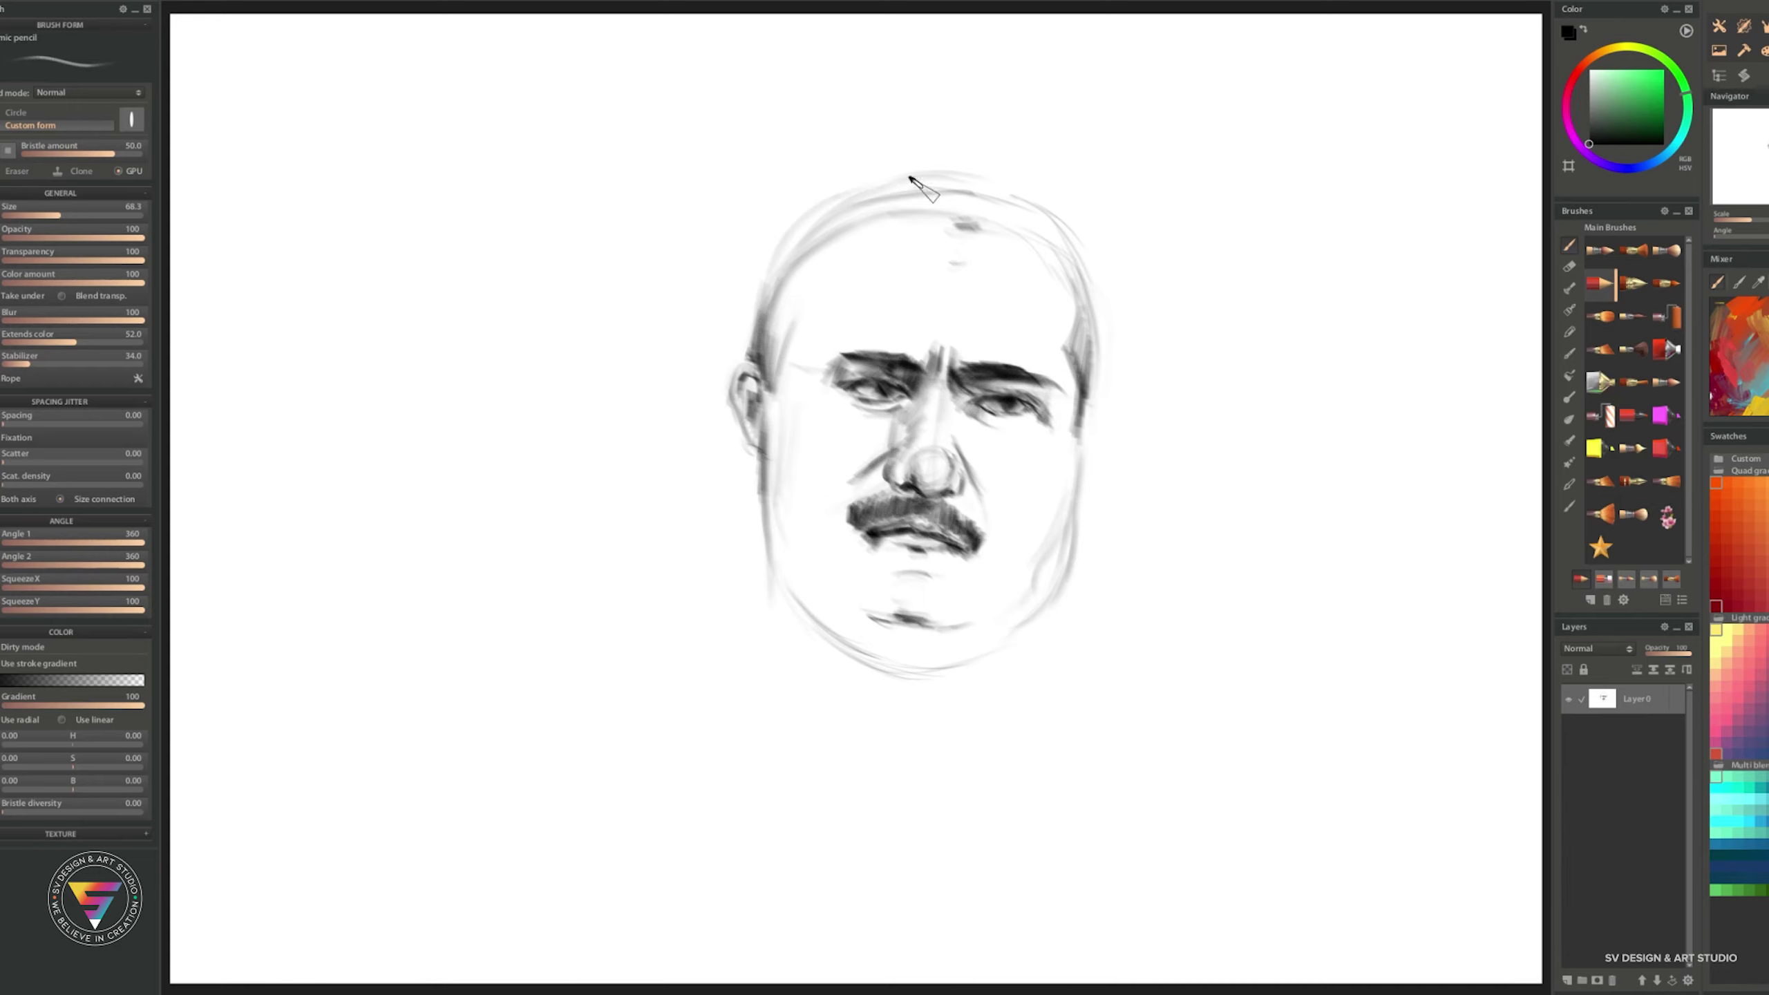
pyautogui.moveTo(798, 362)
pyautogui.mouseDown()
pyautogui.moveTo(766, 418)
pyautogui.moveTo(808, 334)
pyautogui.moveTo(770, 293)
pyautogui.moveTo(829, 219)
pyautogui.moveTo(765, 280)
pyautogui.moveTo(832, 216)
pyautogui.moveTo(778, 385)
pyautogui.mouseUp()
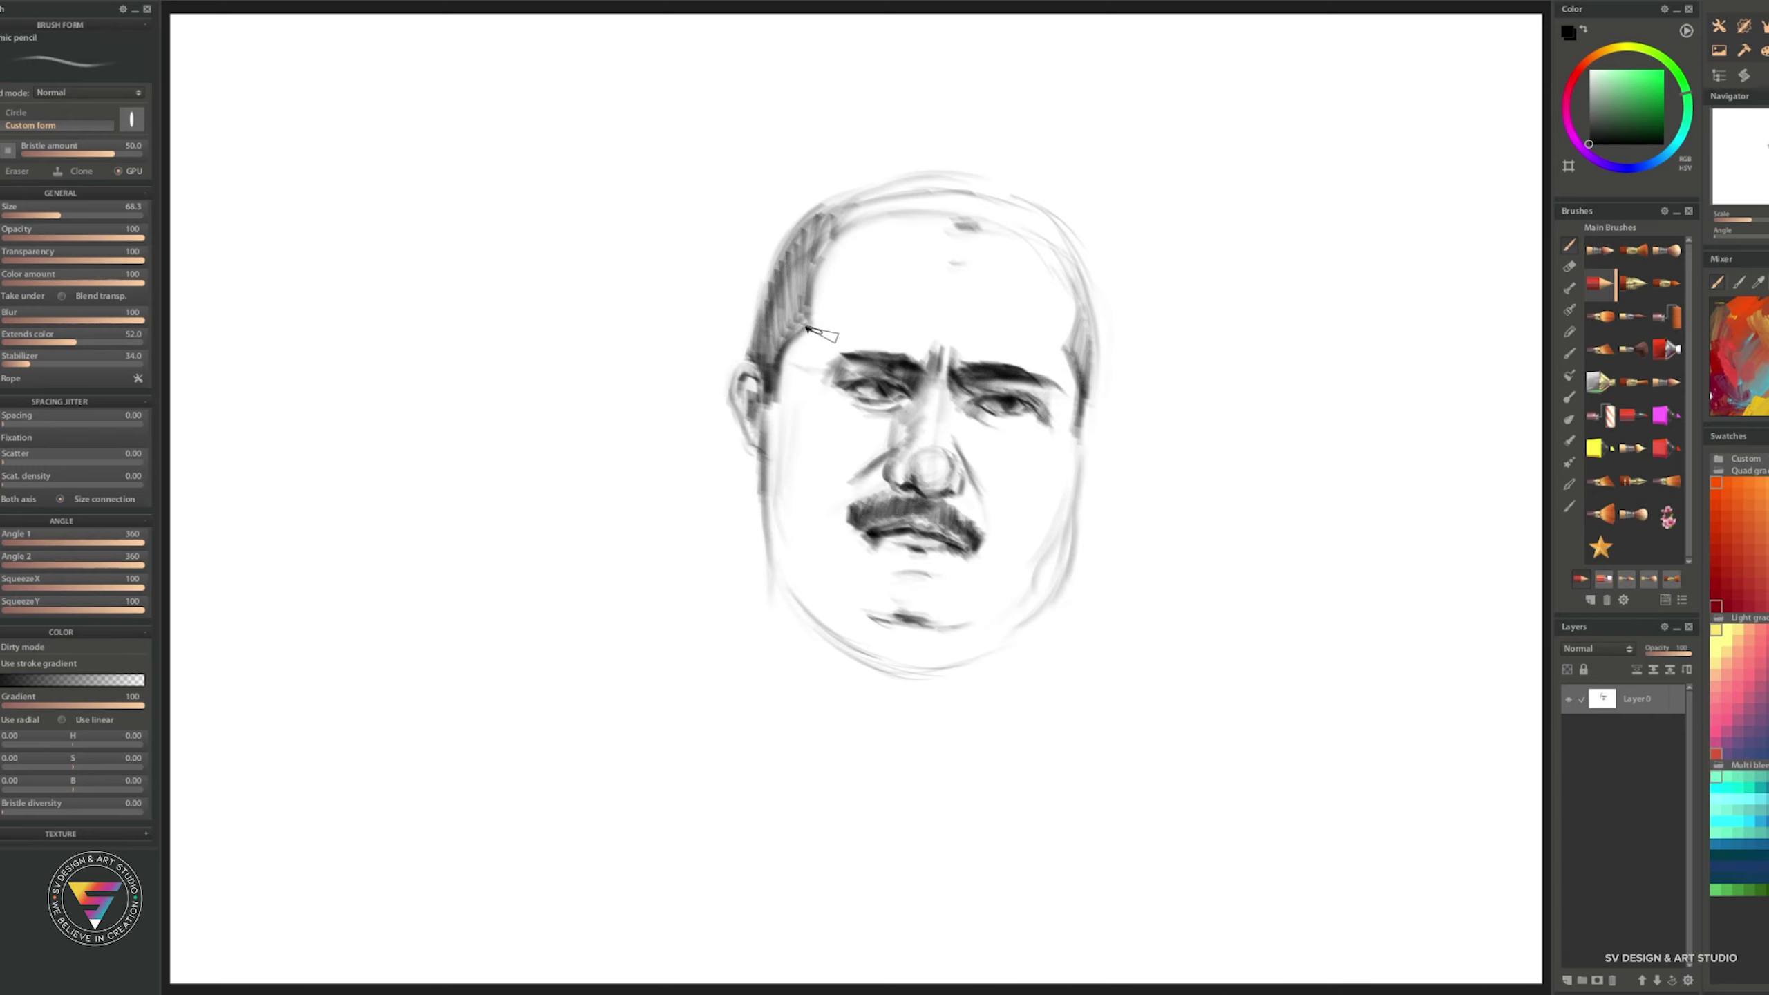
# - Hatch dark hair across the crown and upper right, shade the right ear, and darken the mustache's right end
pyautogui.moveTo(878, 202)
pyautogui.mouseDown()
pyautogui.moveTo(821, 279)
pyautogui.moveTo(905, 210)
pyautogui.moveTo(772, 333)
pyautogui.moveTo(822, 226)
pyautogui.moveTo(933, 188)
pyautogui.moveTo(861, 231)
pyautogui.moveTo(1049, 227)
pyautogui.moveTo(1068, 260)
pyautogui.mouseUp()
pyautogui.moveTo(857, 240)
pyautogui.mouseDown()
pyautogui.moveTo(937, 184)
pyautogui.moveTo(1003, 202)
pyautogui.mouseUp()
pyautogui.moveTo(919, 265); pyautogui.dragTo(1024, 209)
pyautogui.moveTo(850, 244)
pyautogui.mouseDown()
pyautogui.moveTo(934, 185)
pyautogui.moveTo(1079, 265)
pyautogui.moveTo(1075, 293)
pyautogui.mouseUp()
pyautogui.moveTo(1031, 213)
pyautogui.mouseDown()
pyautogui.moveTo(1074, 269)
pyautogui.moveTo(1090, 481)
pyautogui.mouseUp()
pyautogui.moveTo(1108, 398); pyautogui.dragTo(1087, 457)
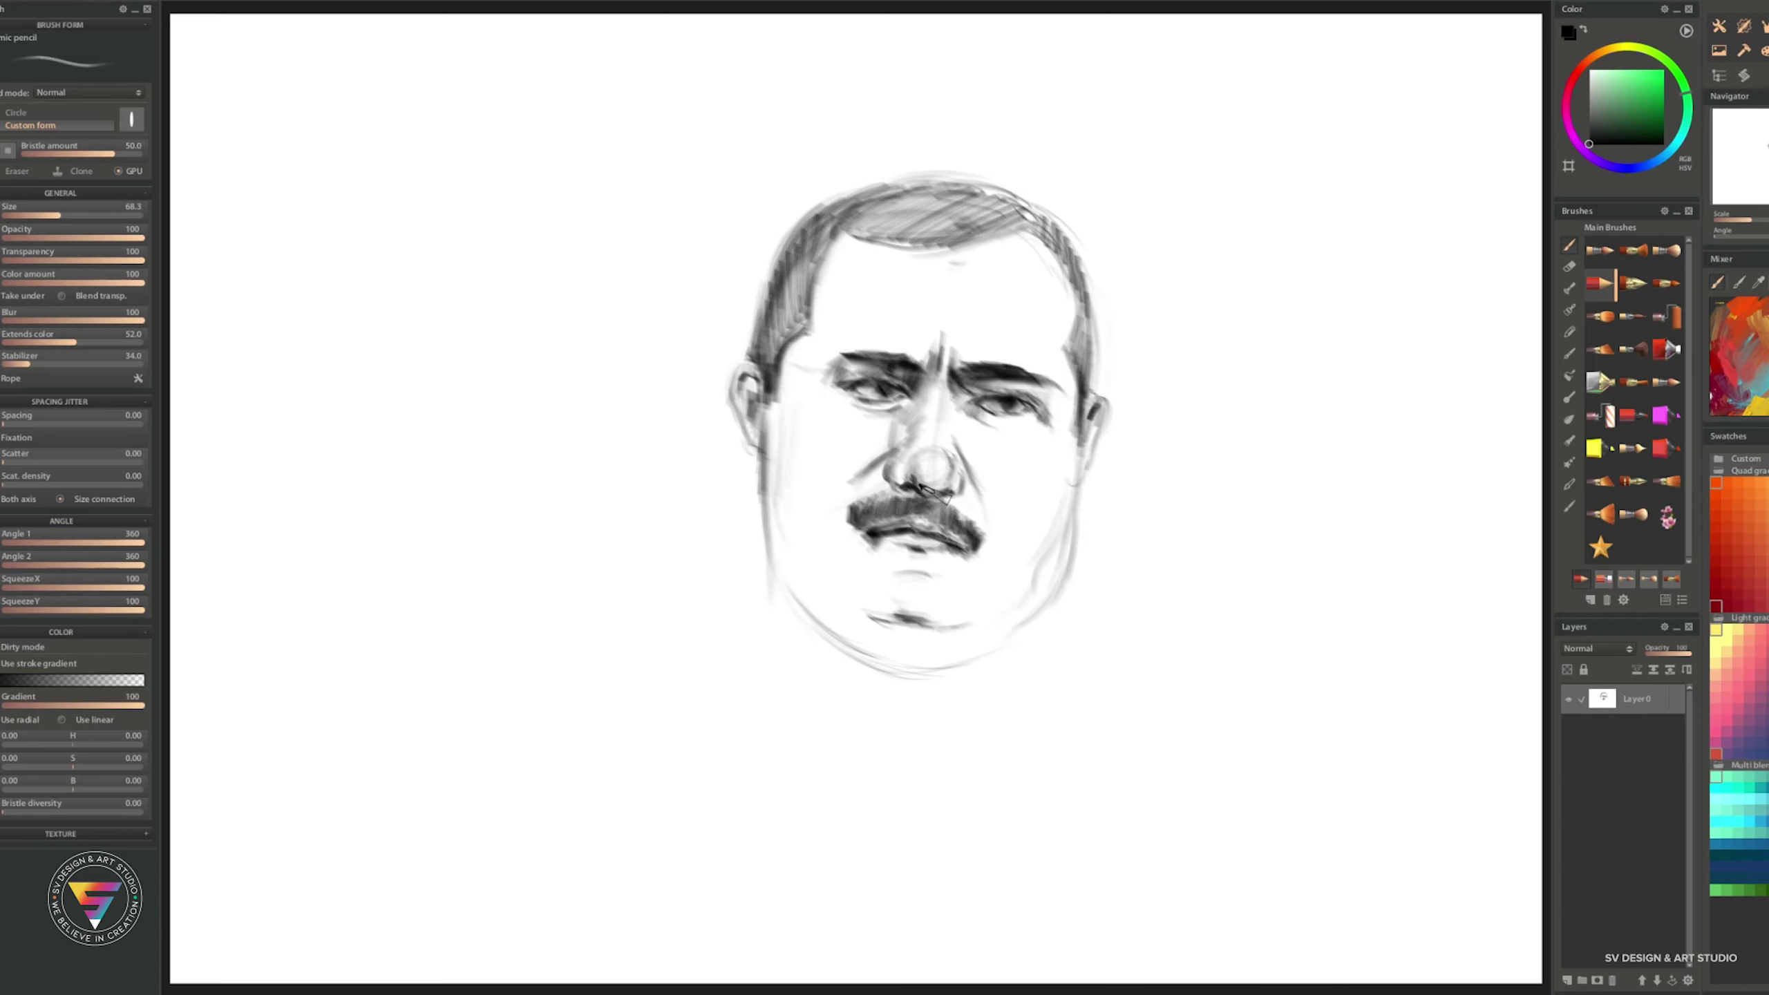
pyautogui.moveTo(962, 508); pyautogui.dragTo(989, 551)
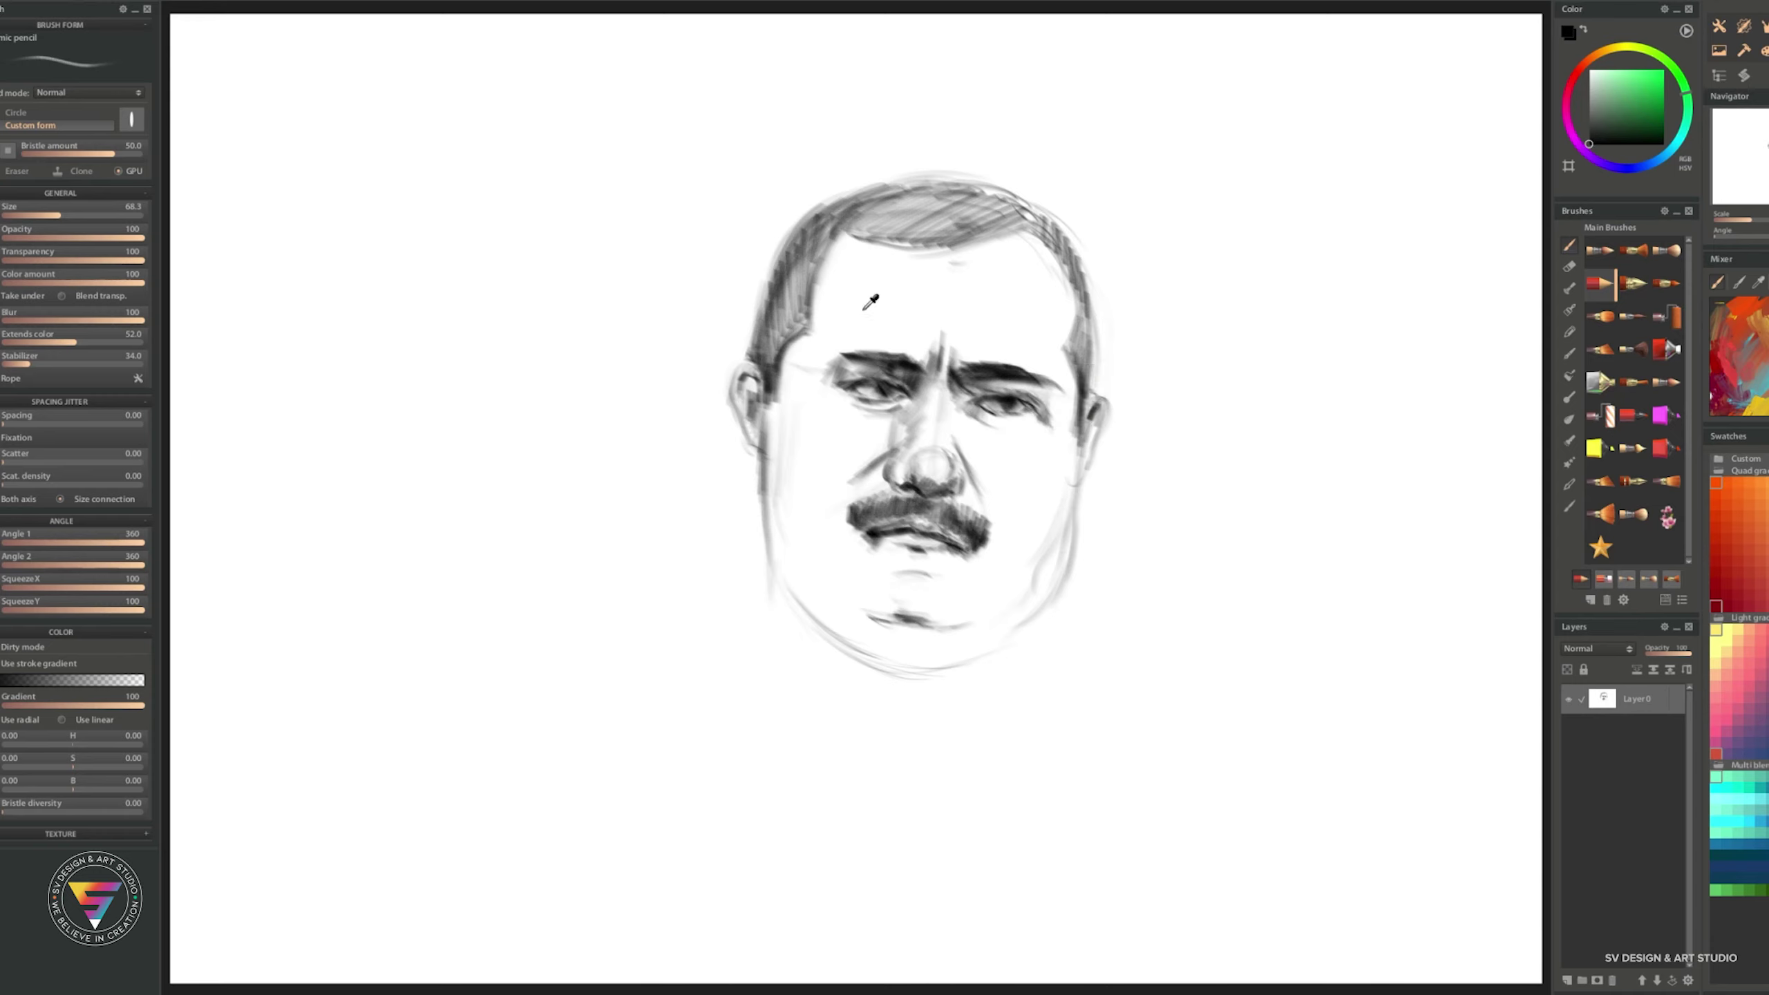
# - Shade the socket under the right eye and hatch the left sideburn and temple hair
pyautogui.press('x')
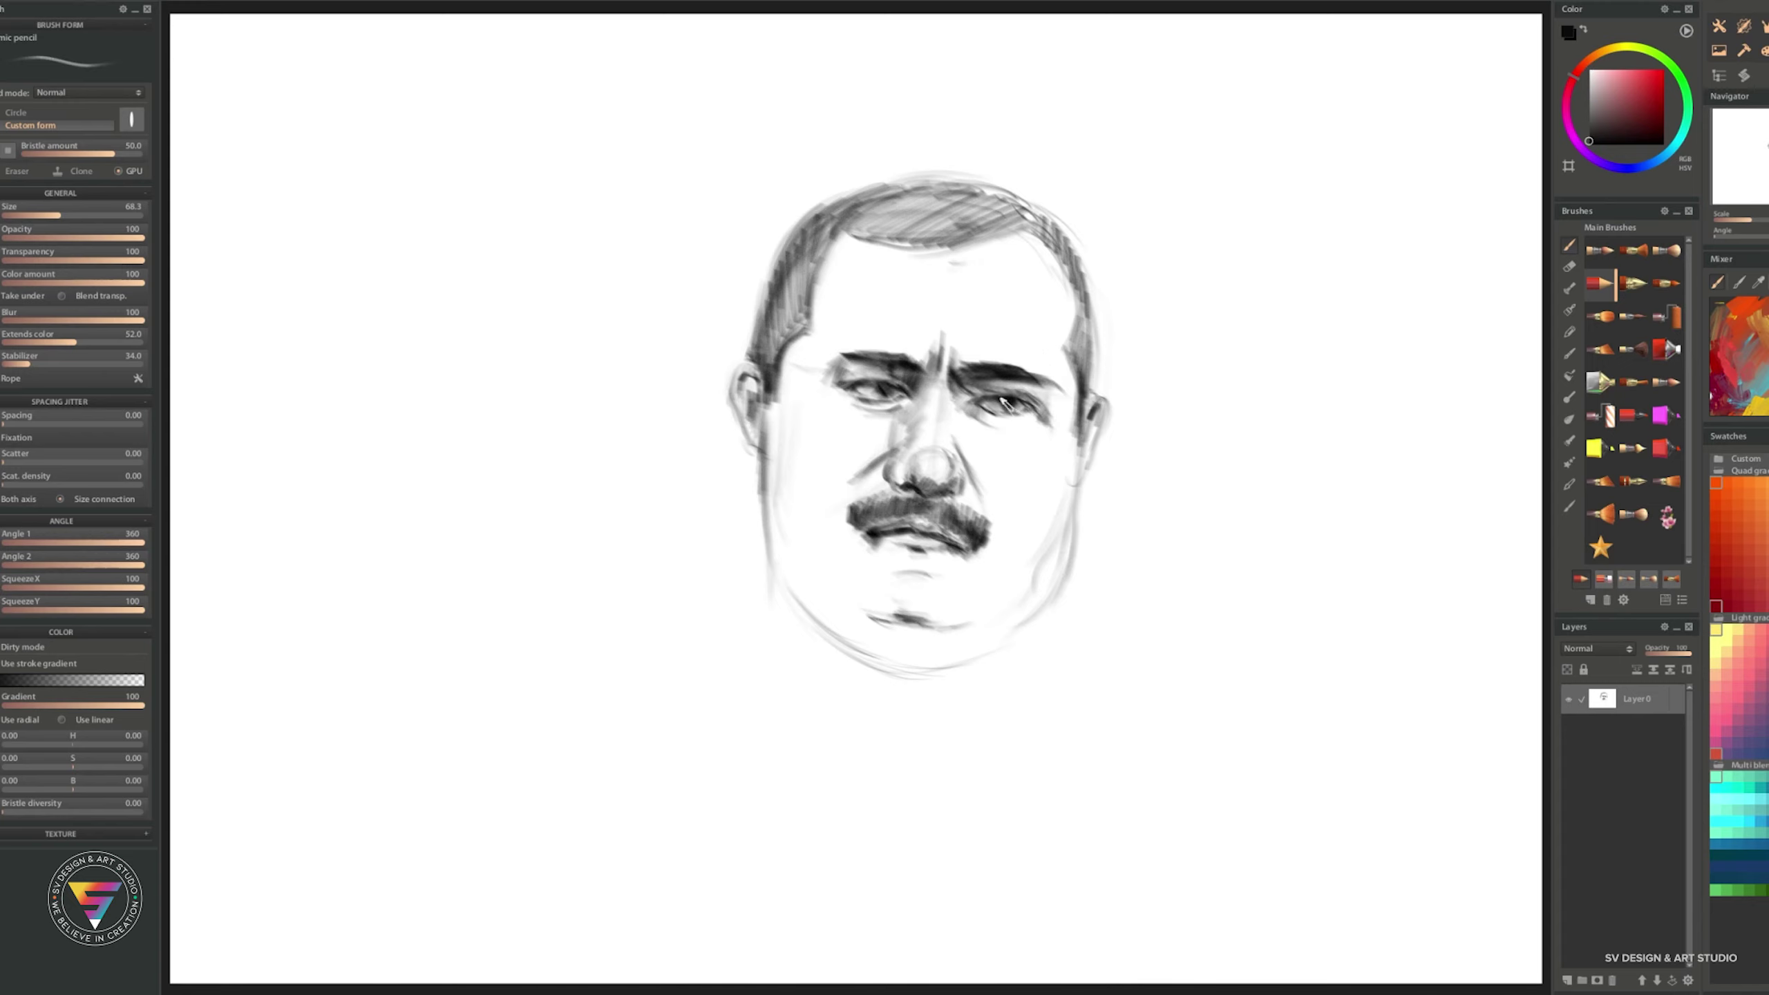
pyautogui.press('x')
pyautogui.press('x')
pyautogui.moveTo(998, 423)
pyautogui.mouseDown()
pyautogui.moveTo(975, 418)
pyautogui.moveTo(1041, 437)
pyautogui.mouseUp()
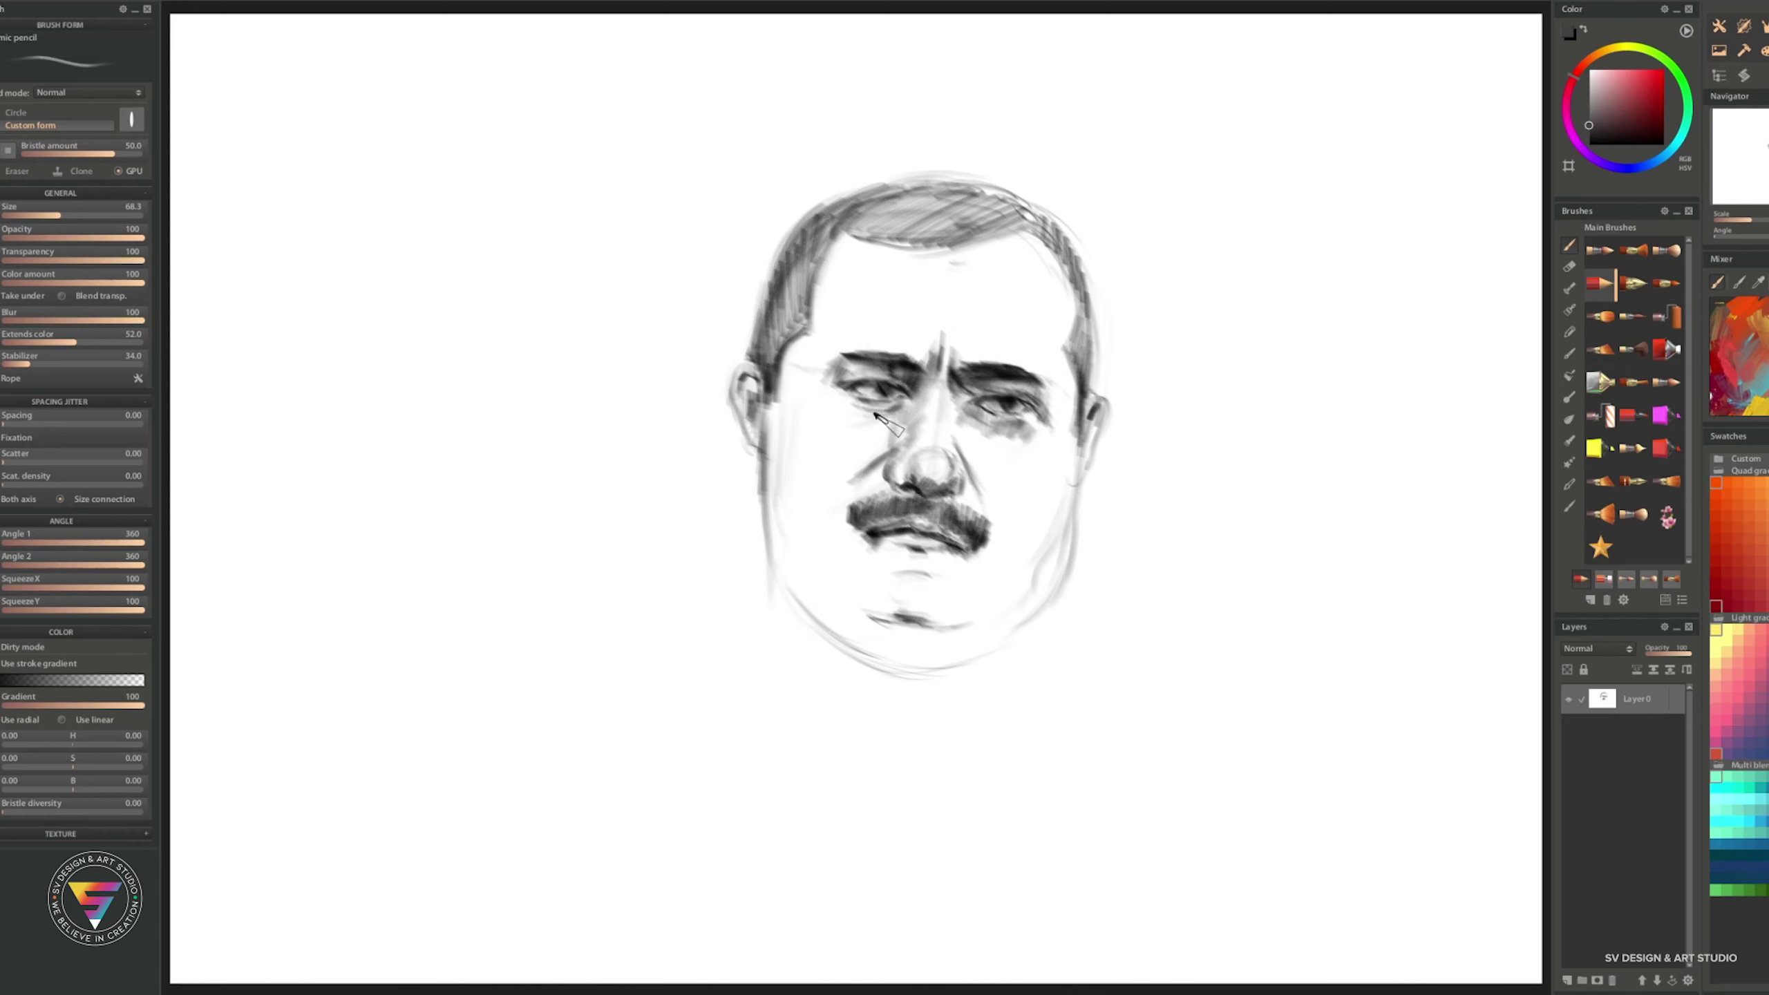
pyautogui.moveTo(815, 328)
pyautogui.mouseDown()
pyautogui.moveTo(775, 408)
pyautogui.moveTo(820, 332)
pyautogui.moveTo(787, 348)
pyautogui.mouseUp()
pyautogui.moveTo(854, 282); pyautogui.dragTo(767, 383)
# - Clean up the left hairline edge in white, then darken the hair along the left side and top
pyautogui.press('x')
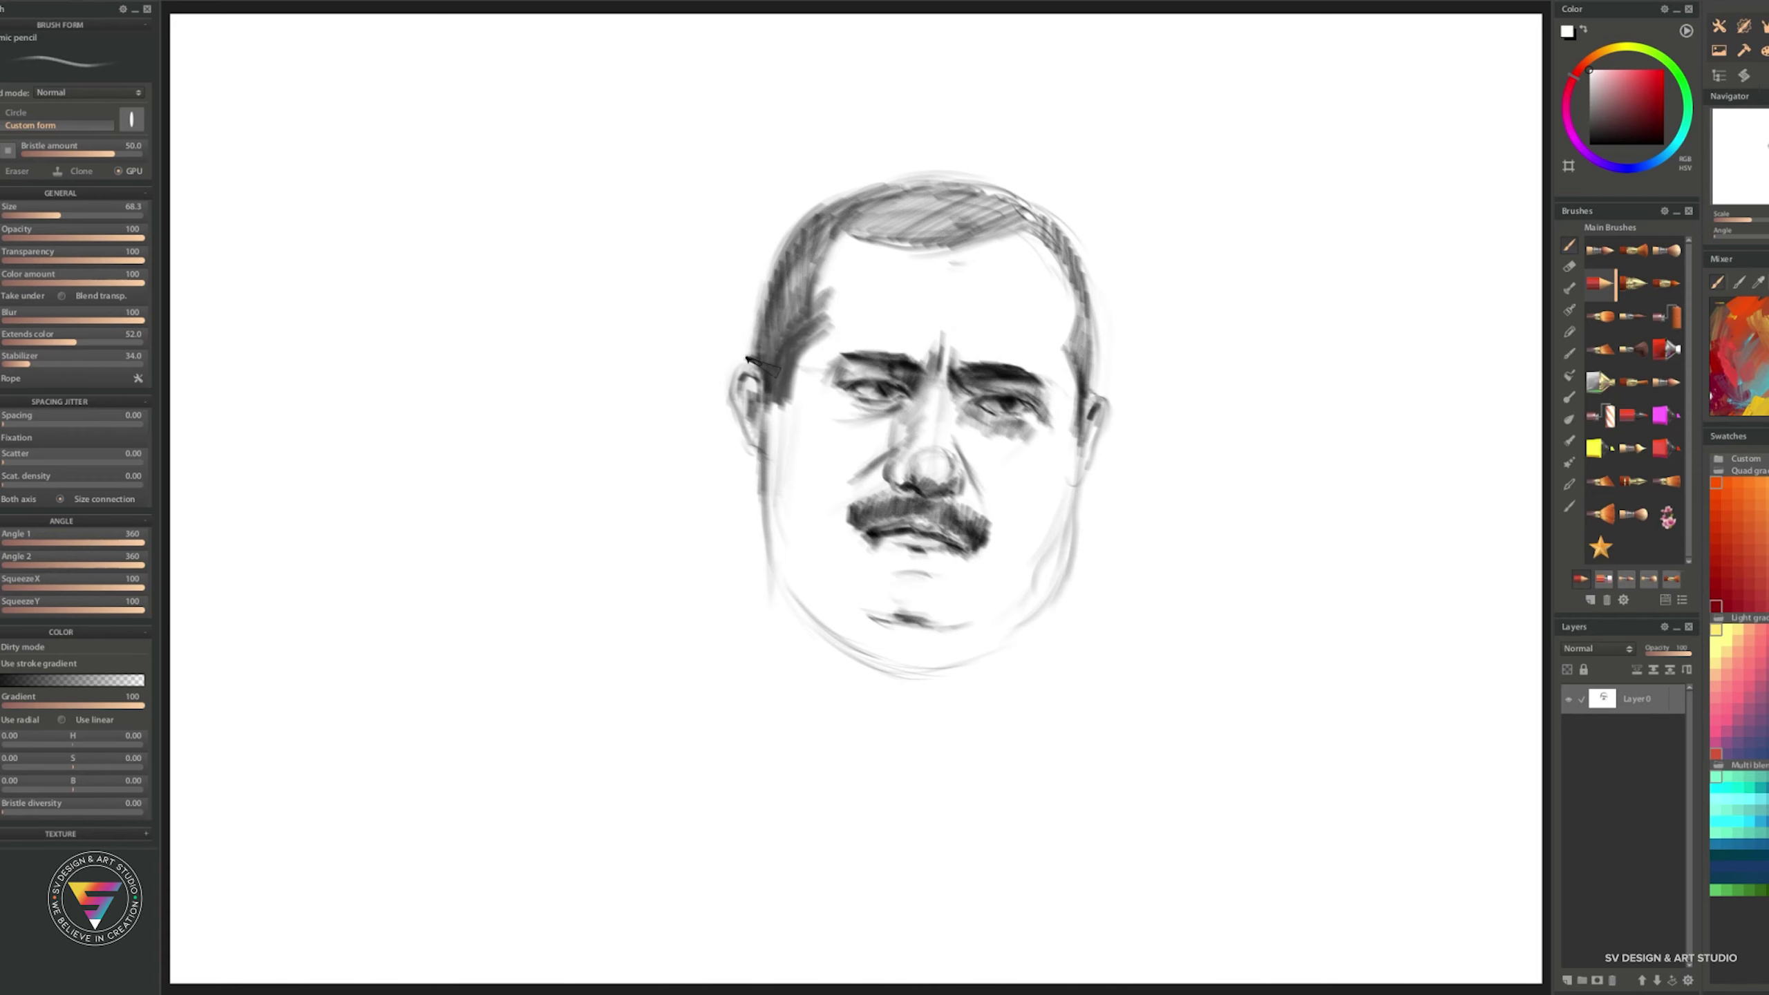
pyautogui.press('x')
pyautogui.keyDown('alt'); pyautogui.click(848, 241); pyautogui.keyUp('alt')
pyautogui.moveTo(843, 269)
pyautogui.mouseDown()
pyautogui.moveTo(881, 223)
pyautogui.moveTo(801, 258)
pyautogui.moveTo(774, 293)
pyautogui.mouseUp()
pyautogui.moveTo(847, 216)
pyautogui.mouseDown()
pyautogui.moveTo(896, 182)
pyautogui.moveTo(986, 181)
pyautogui.mouseUp()
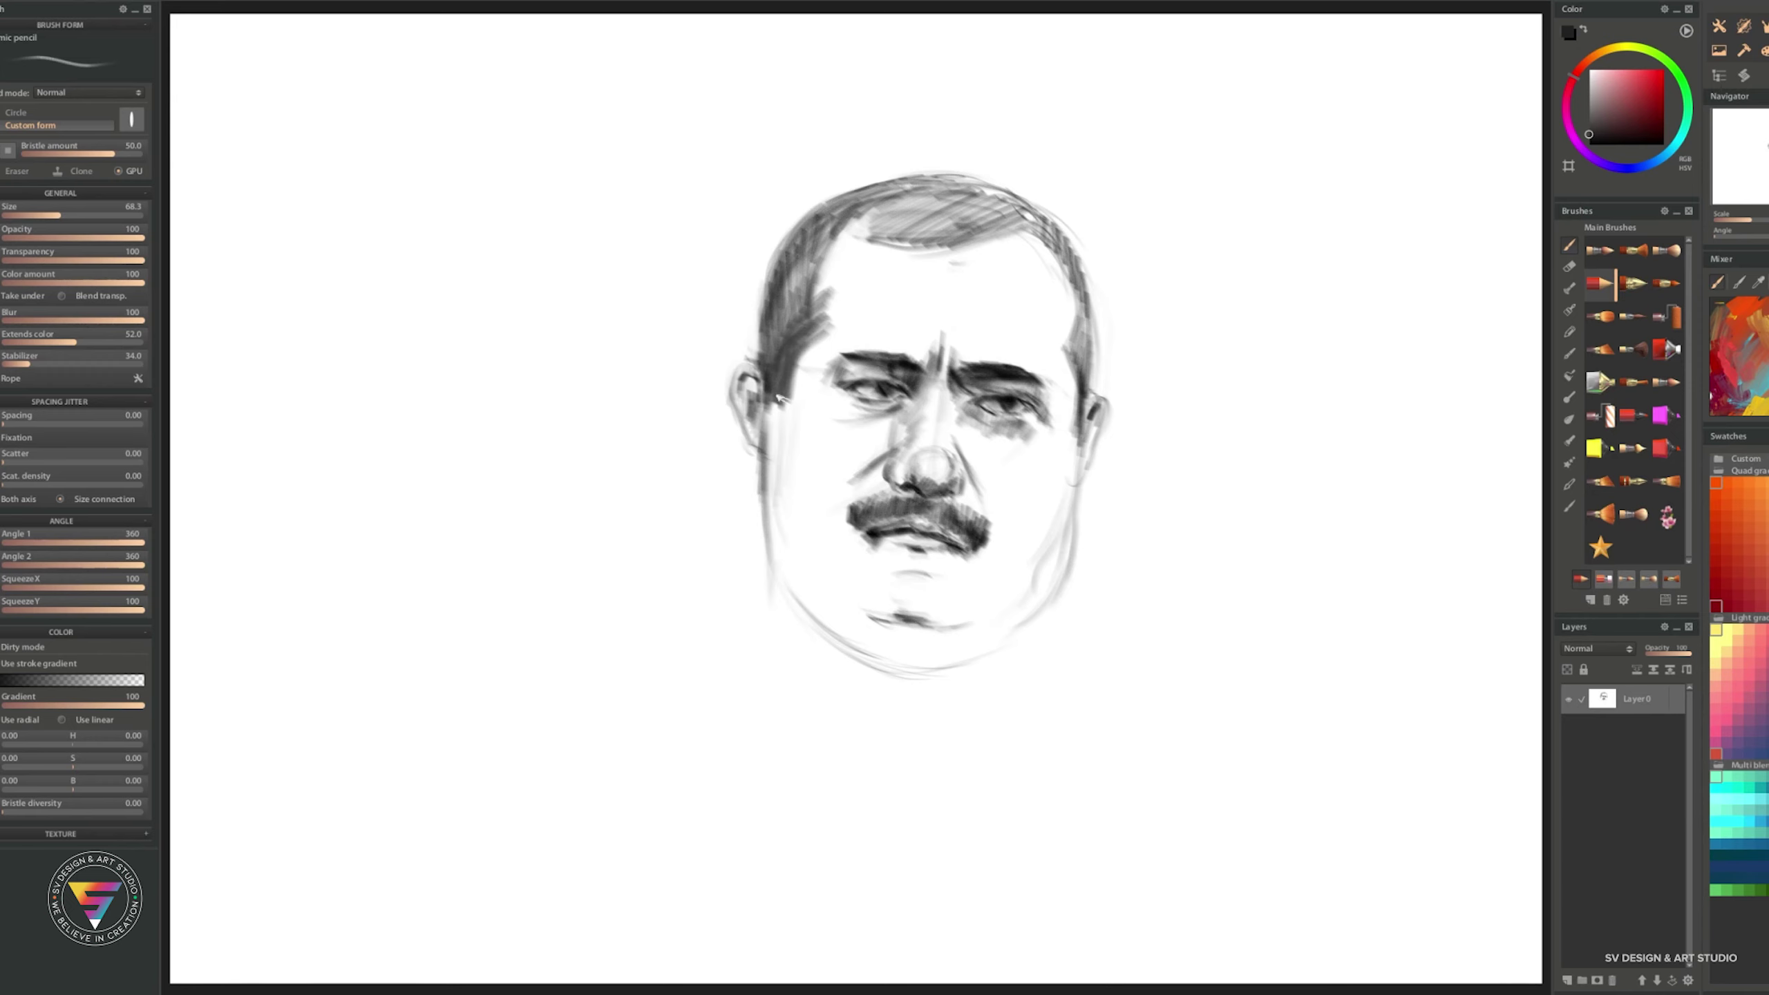
# - Darken and hatch the left jaw and cheek, deepen the mustache and left eyebrow, and scribble hair on top
pyautogui.moveTo(768, 392)
pyautogui.mouseDown()
pyautogui.moveTo(770, 530)
pyautogui.moveTo(808, 592)
pyautogui.mouseUp()
pyautogui.moveTo(783, 451)
pyautogui.mouseDown()
pyautogui.moveTo(782, 577)
pyautogui.moveTo(847, 616)
pyautogui.moveTo(834, 544)
pyautogui.moveTo(863, 631)
pyautogui.mouseUp()
pyautogui.moveTo(909, 499); pyautogui.dragTo(981, 544)
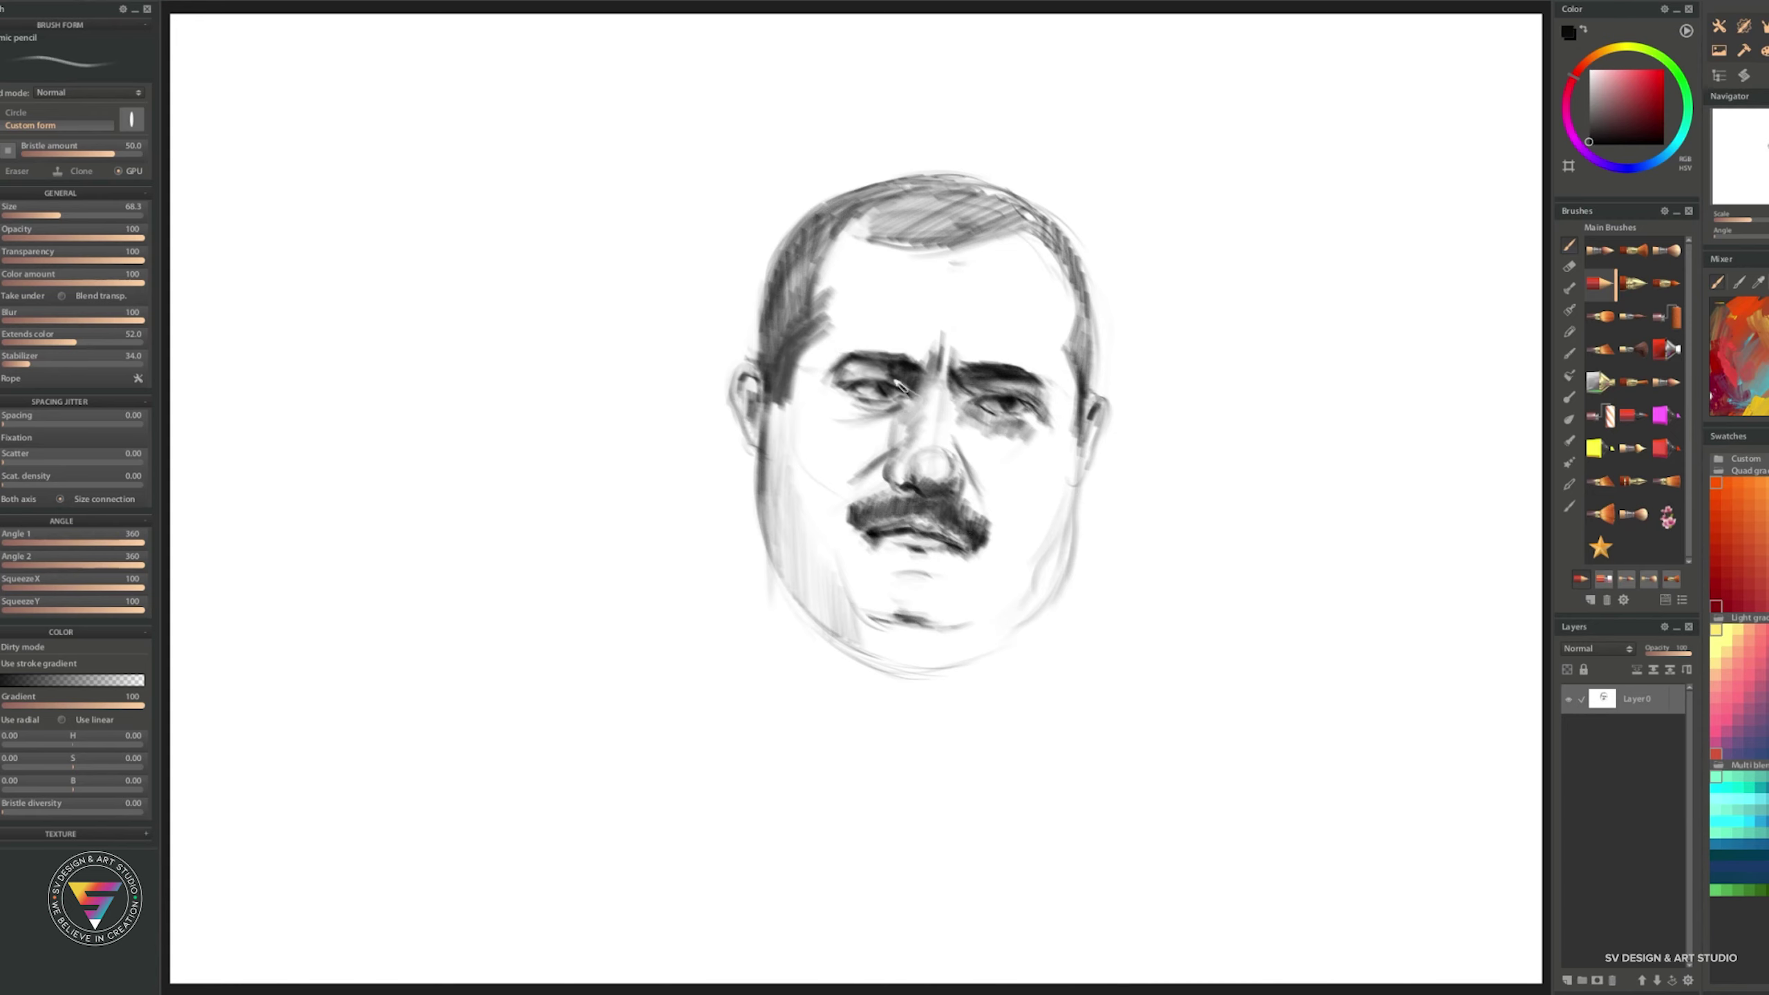
pyautogui.moveTo(877, 361); pyautogui.dragTo(843, 369)
pyautogui.moveTo(905, 223)
pyautogui.mouseDown()
pyautogui.moveTo(931, 211)
pyautogui.moveTo(1069, 264)
pyautogui.moveTo(1076, 351)
pyautogui.mouseUp()
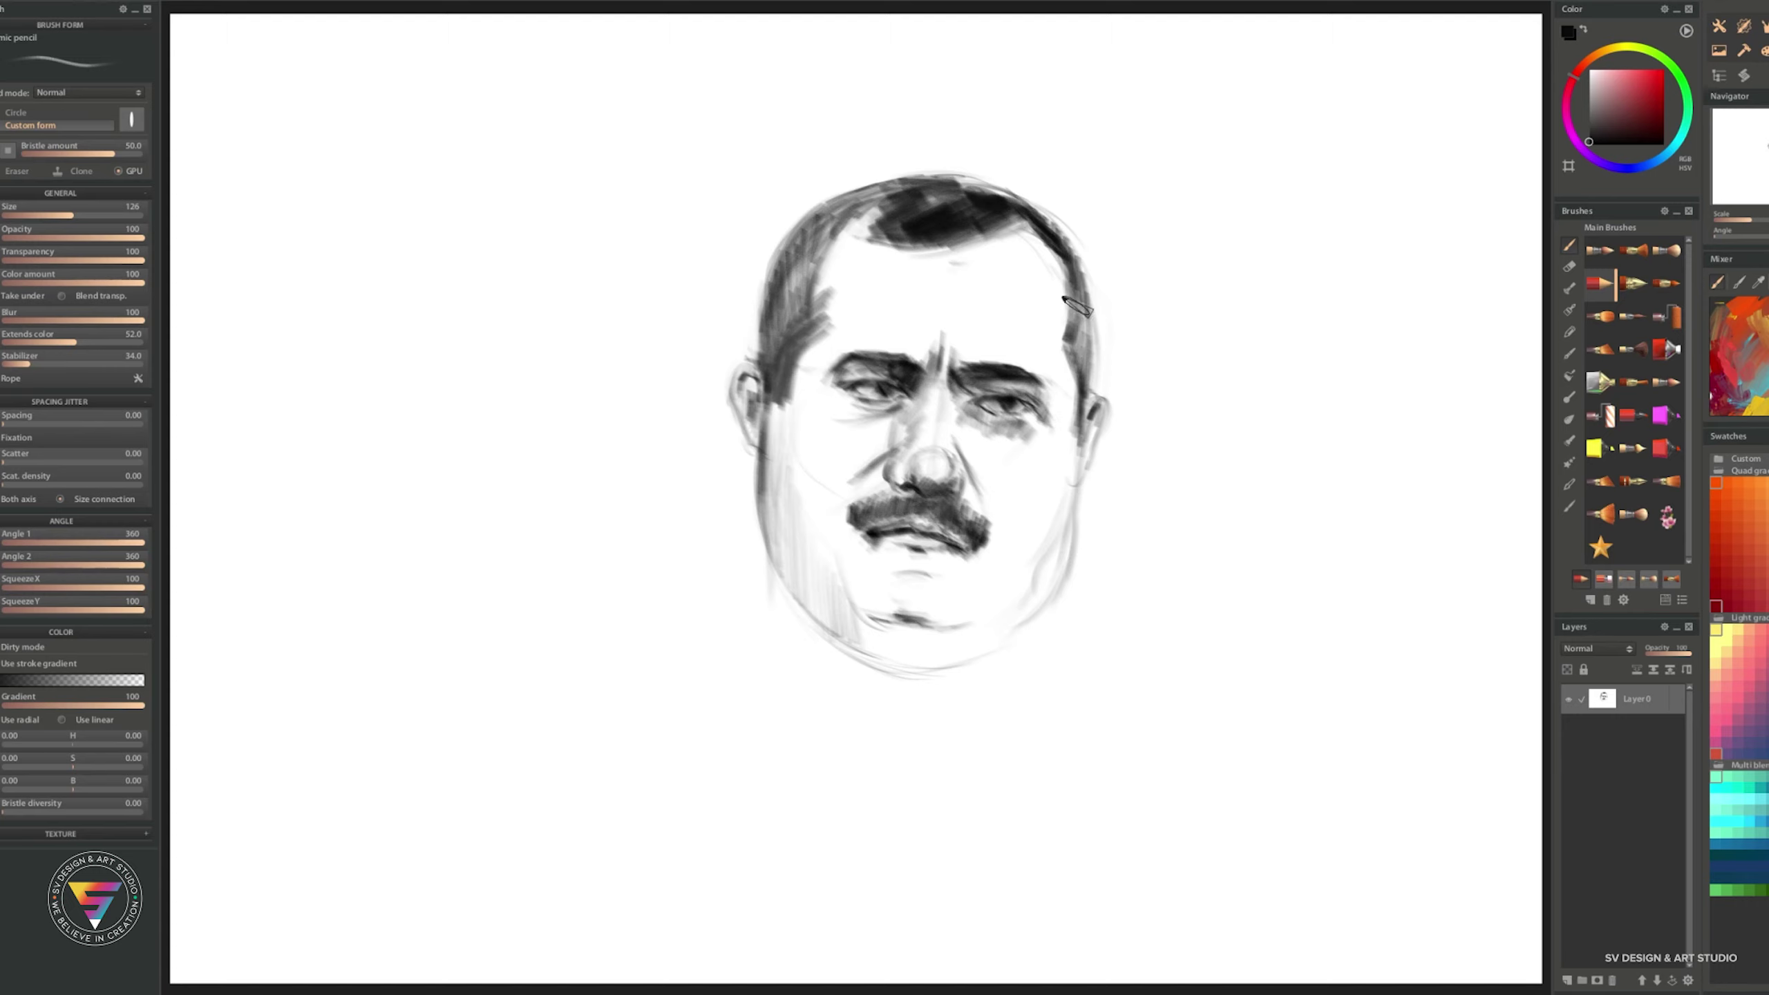
# - Reduce the brush to 56.8, sample white, and rework the left nostril and nose bridge shading
pyautogui.moveTo(1062, 343); pyautogui.dragTo(1047, 367)
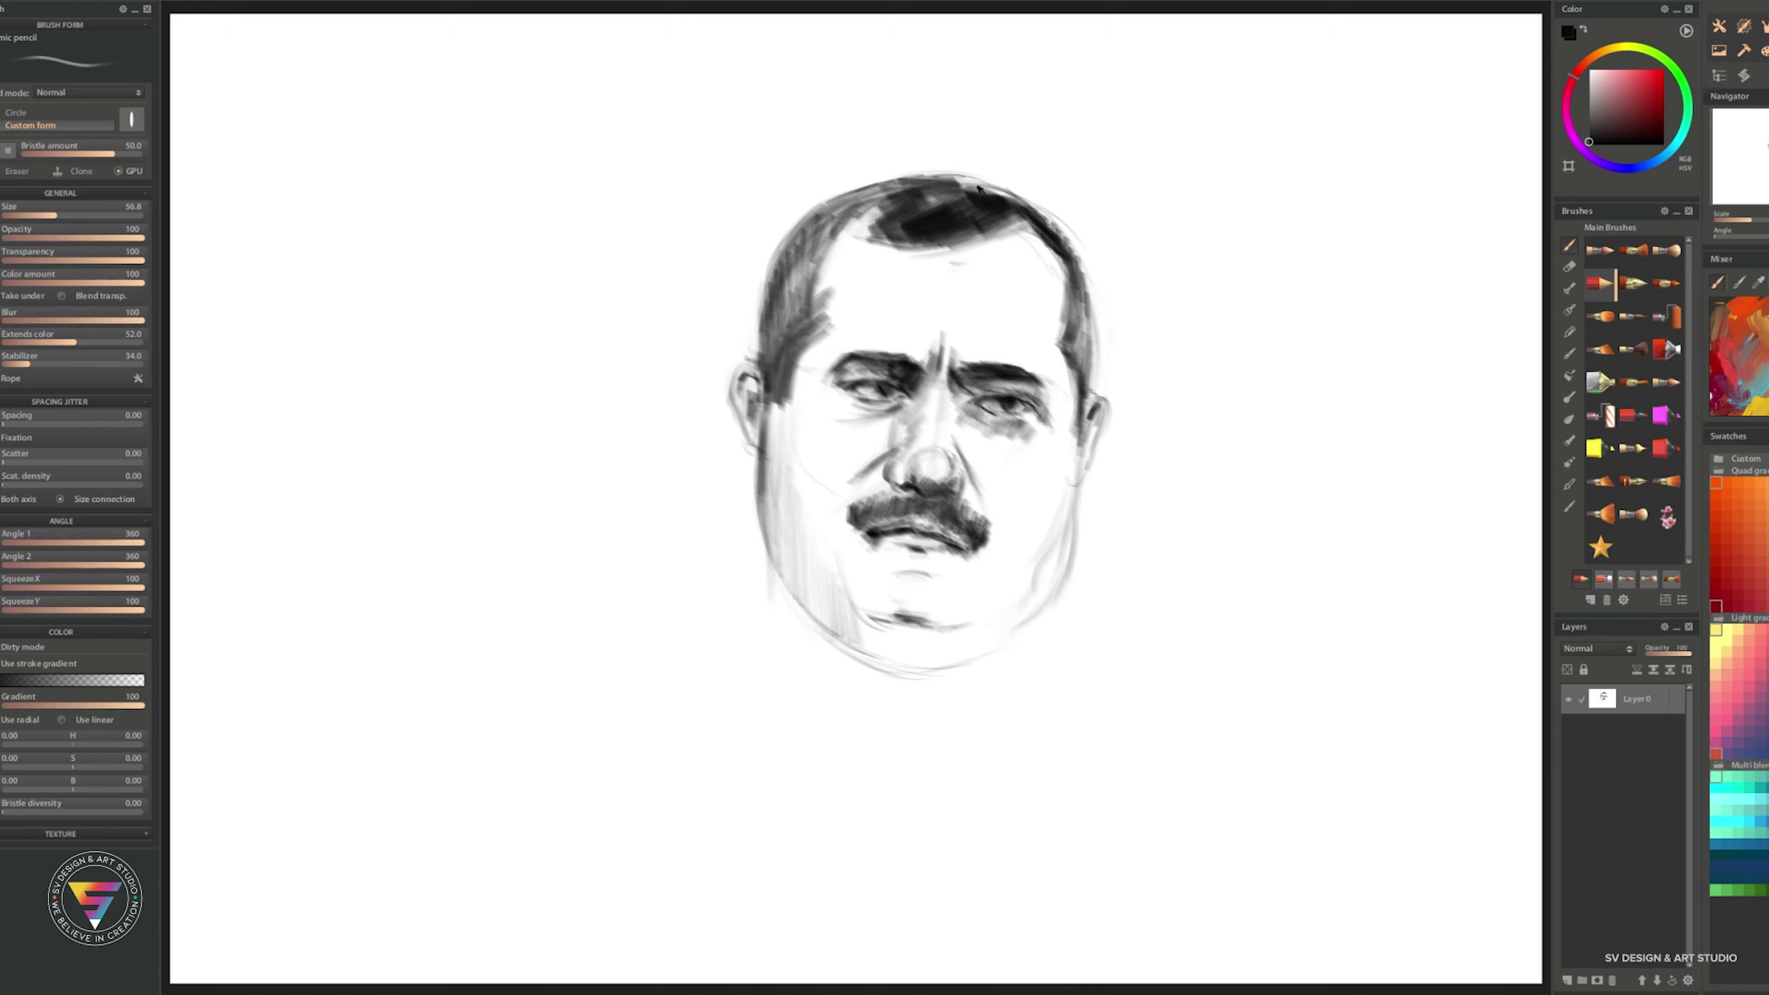
pyautogui.keyDown('alt'); pyautogui.click(844, 183); pyautogui.keyUp('alt')
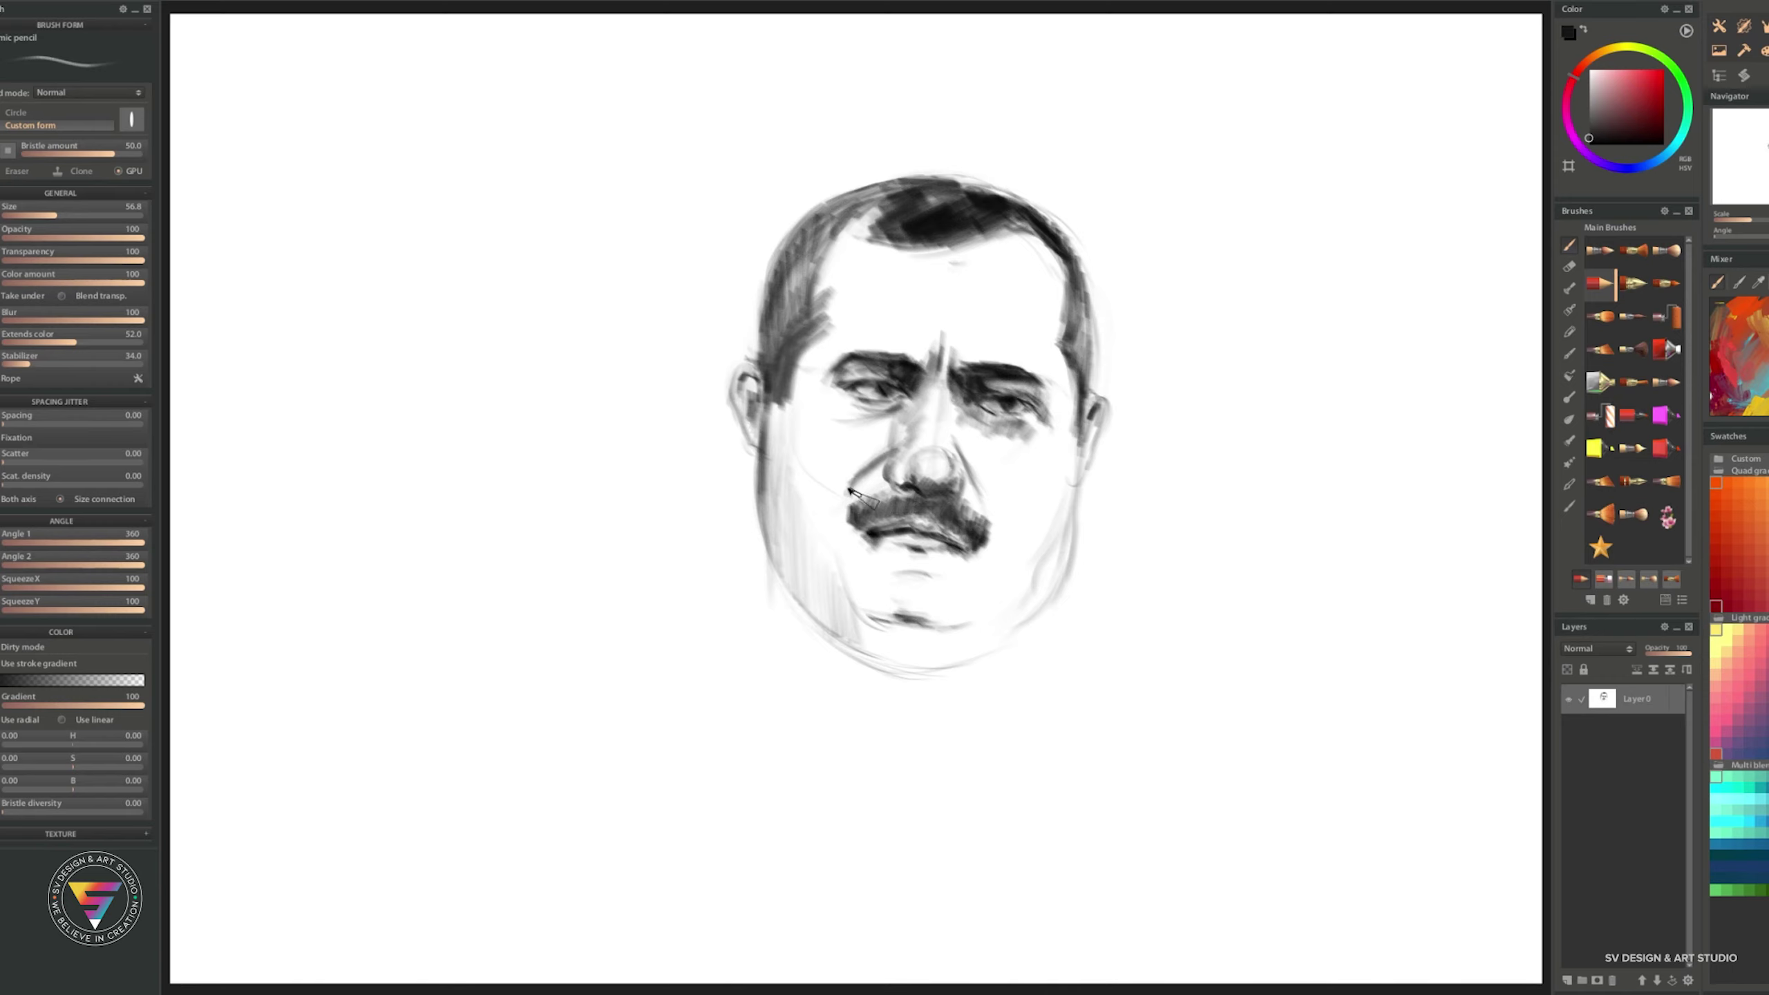
pyautogui.press('x')
pyautogui.press('x')
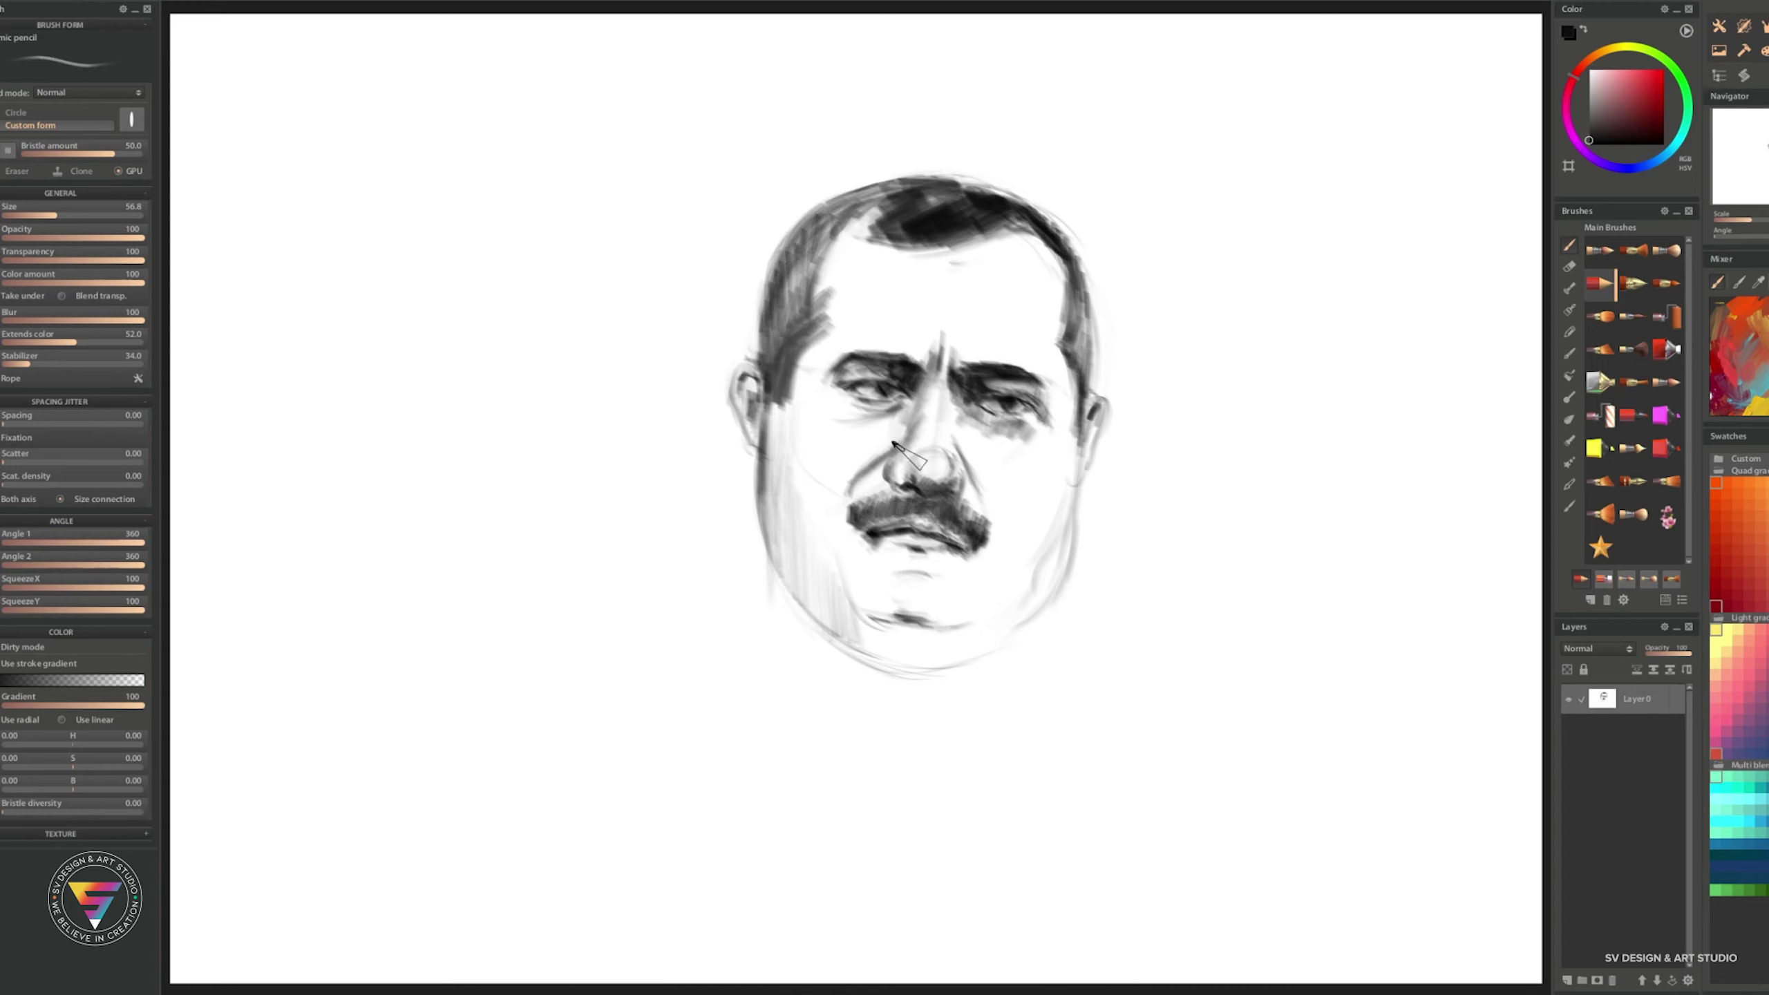
pyautogui.moveTo(890, 478); pyautogui.dragTo(911, 486)
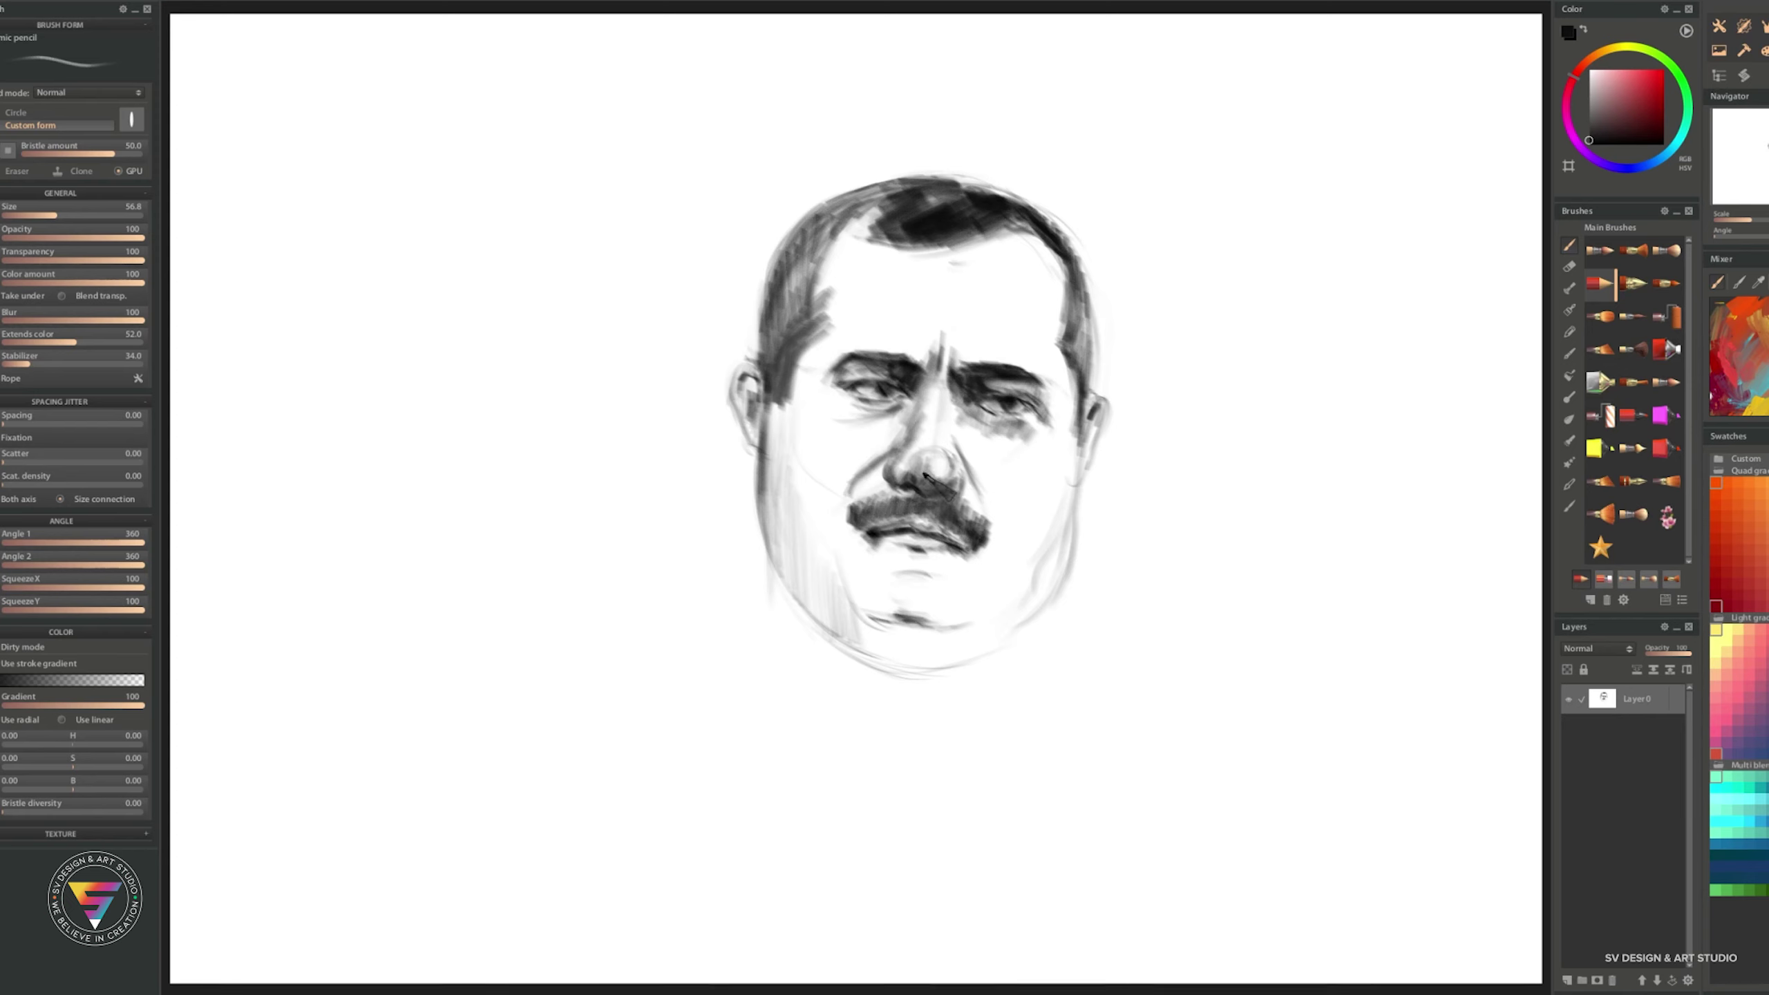
pyautogui.moveTo(946, 396); pyautogui.dragTo(924, 453)
# - Enlarge the brush to 248 for soft grey shading on the left jaw and neck, then resize to 144
pyautogui.press(']')
pyautogui.press(']')
pyautogui.press(']')
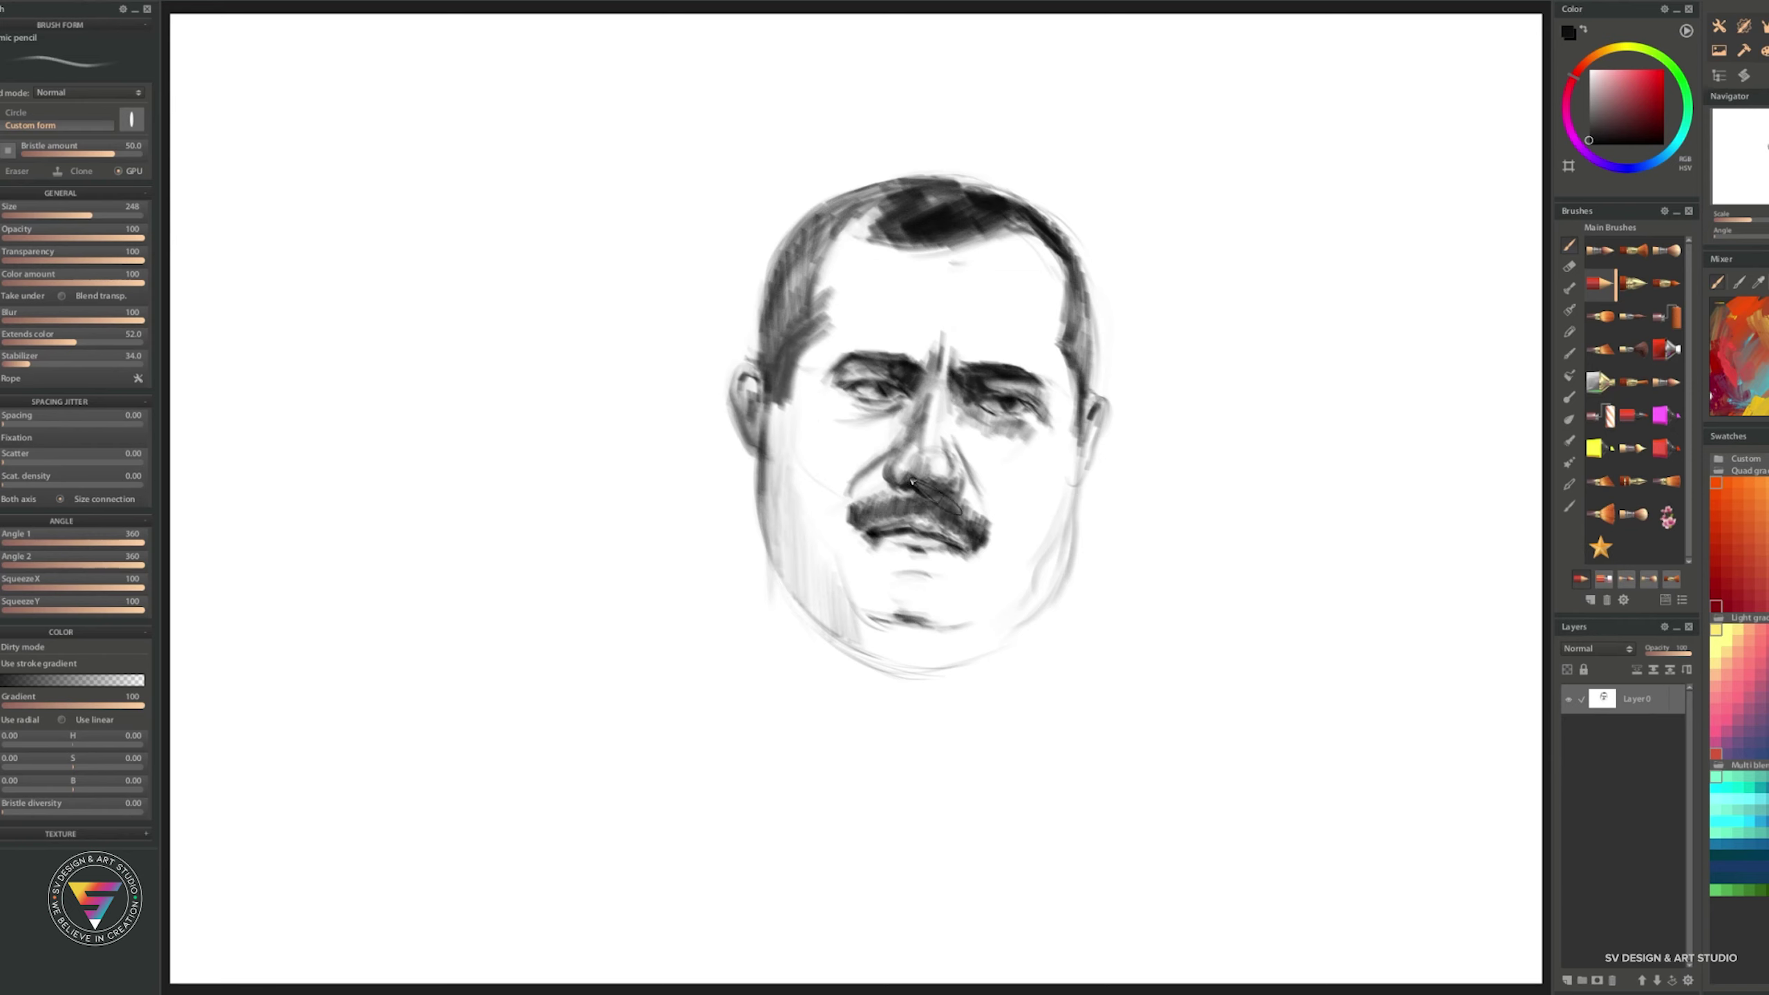
pyautogui.moveTo(790, 558); pyautogui.dragTo(772, 631)
pyautogui.press('x')
pyautogui.press('[')
pyautogui.press('[')
pyautogui.press('[')
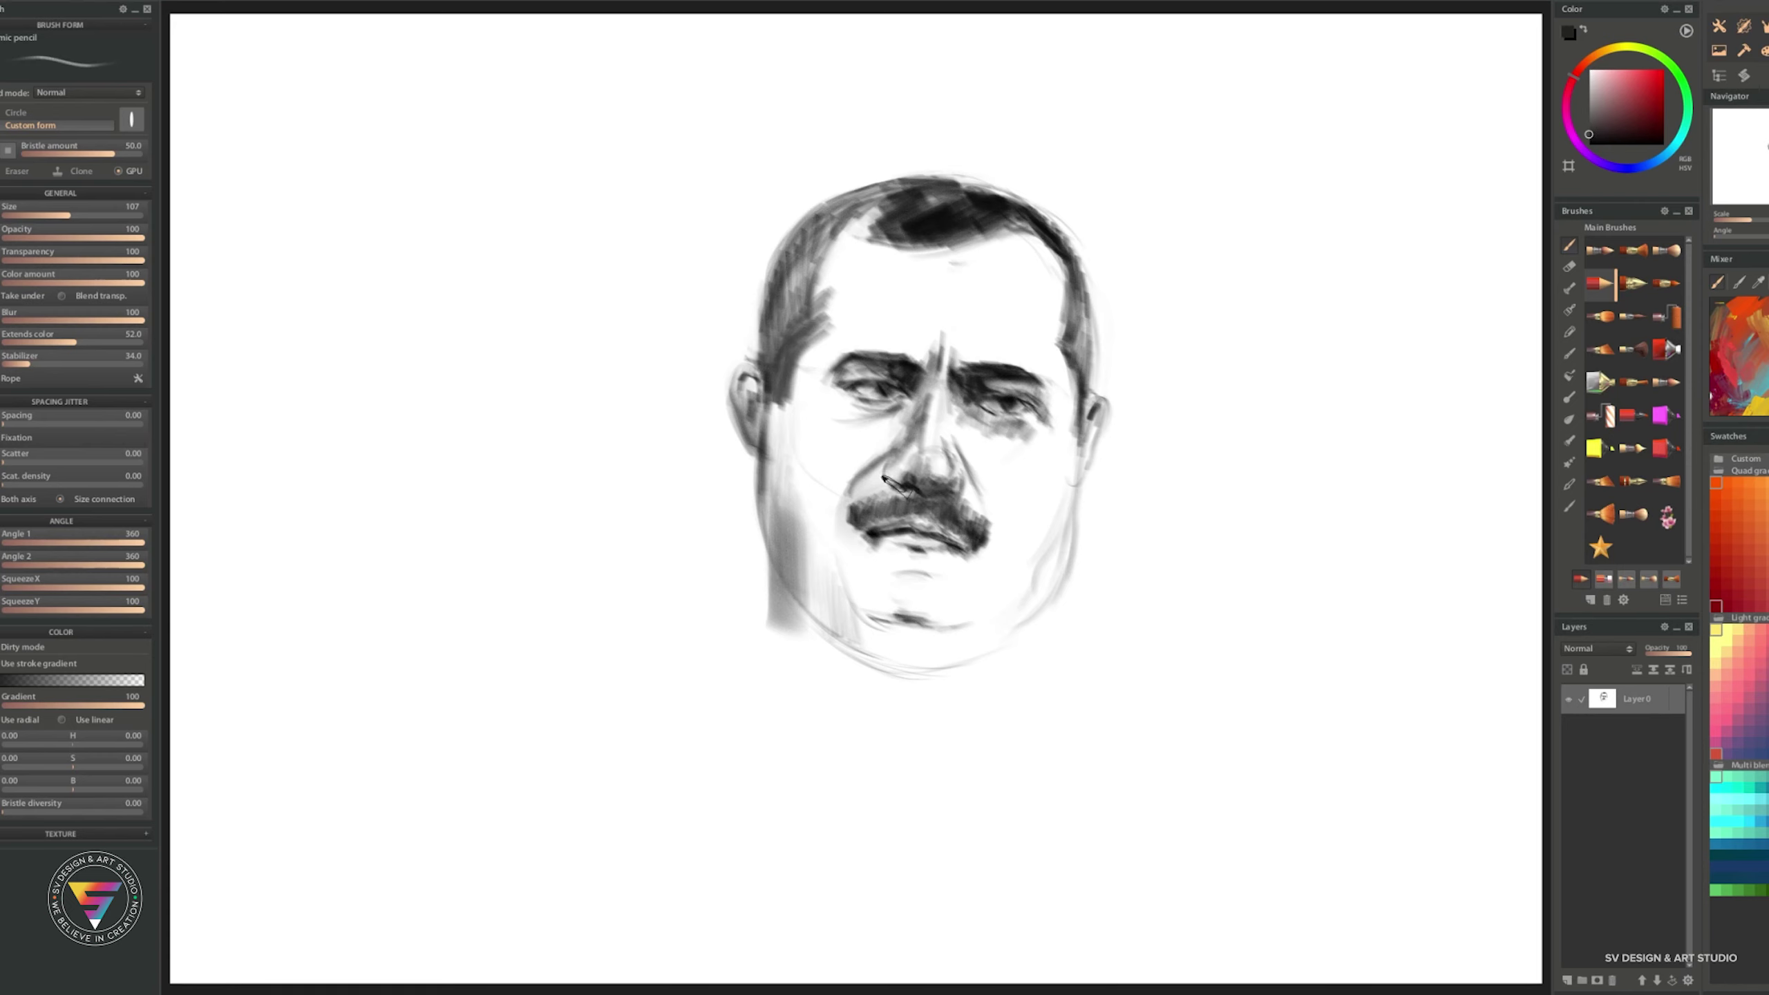
pyautogui.press('x')
pyautogui.press('x')
pyautogui.press('x')
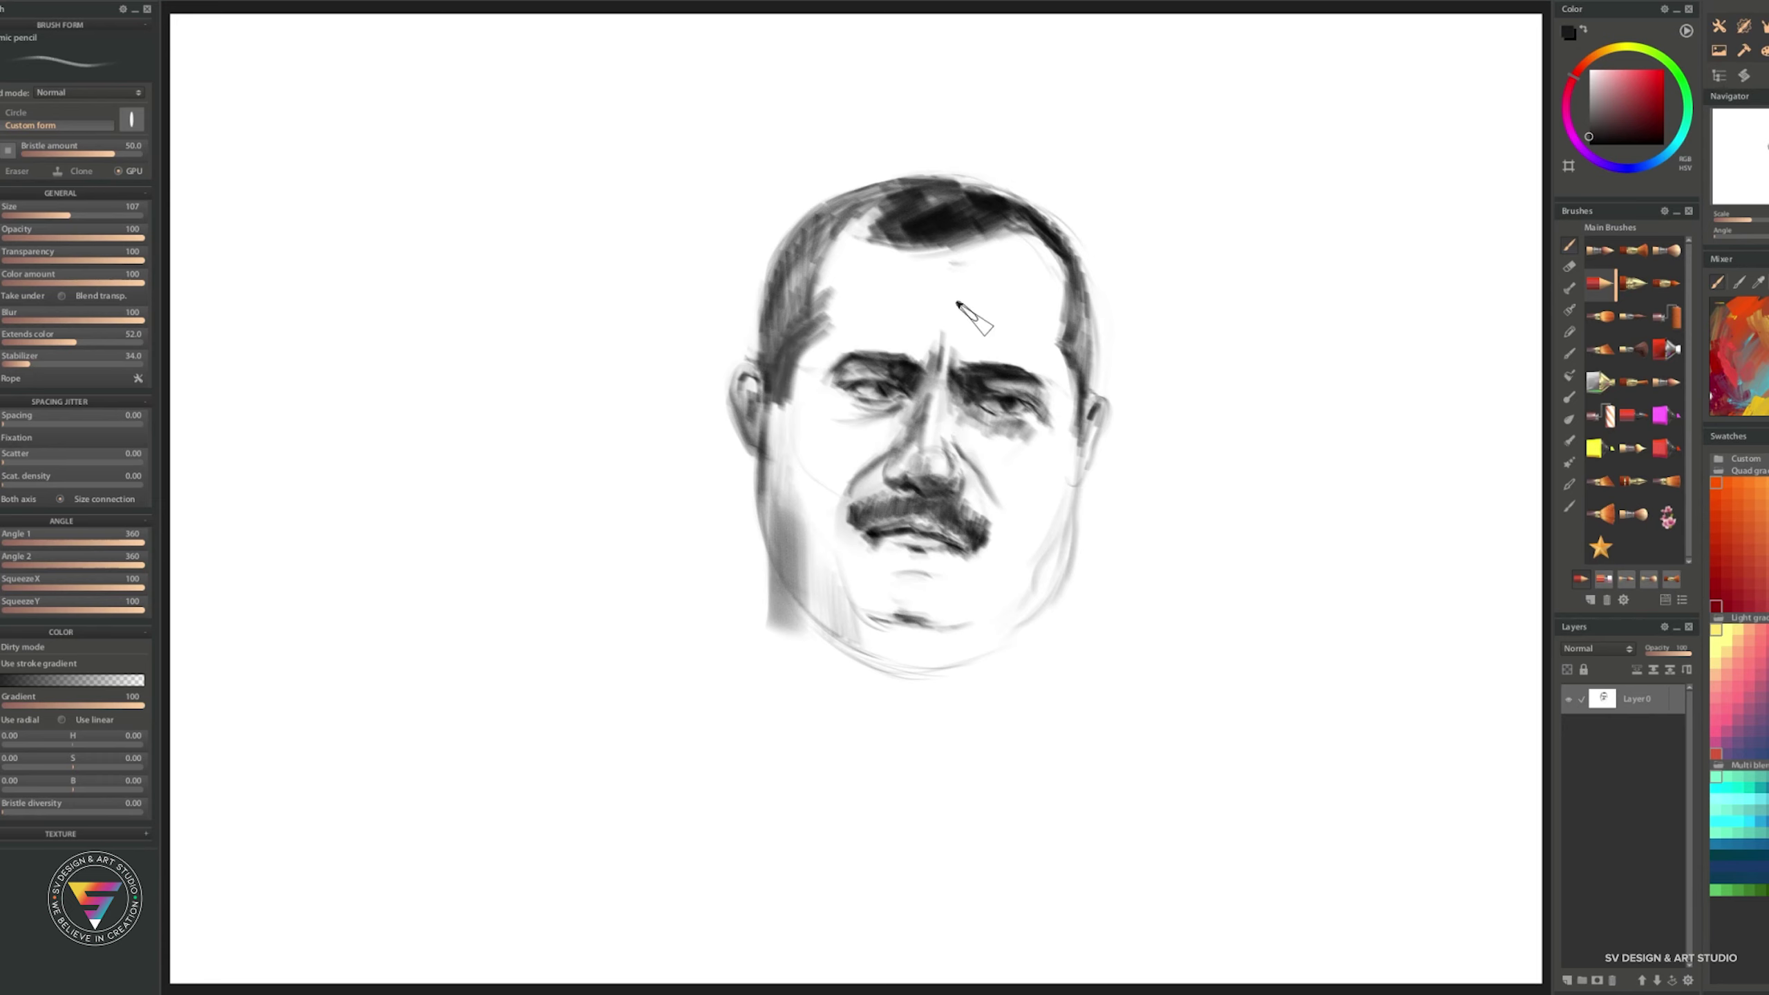
pyautogui.press(']')
pyautogui.press(']')
pyautogui.press(']')
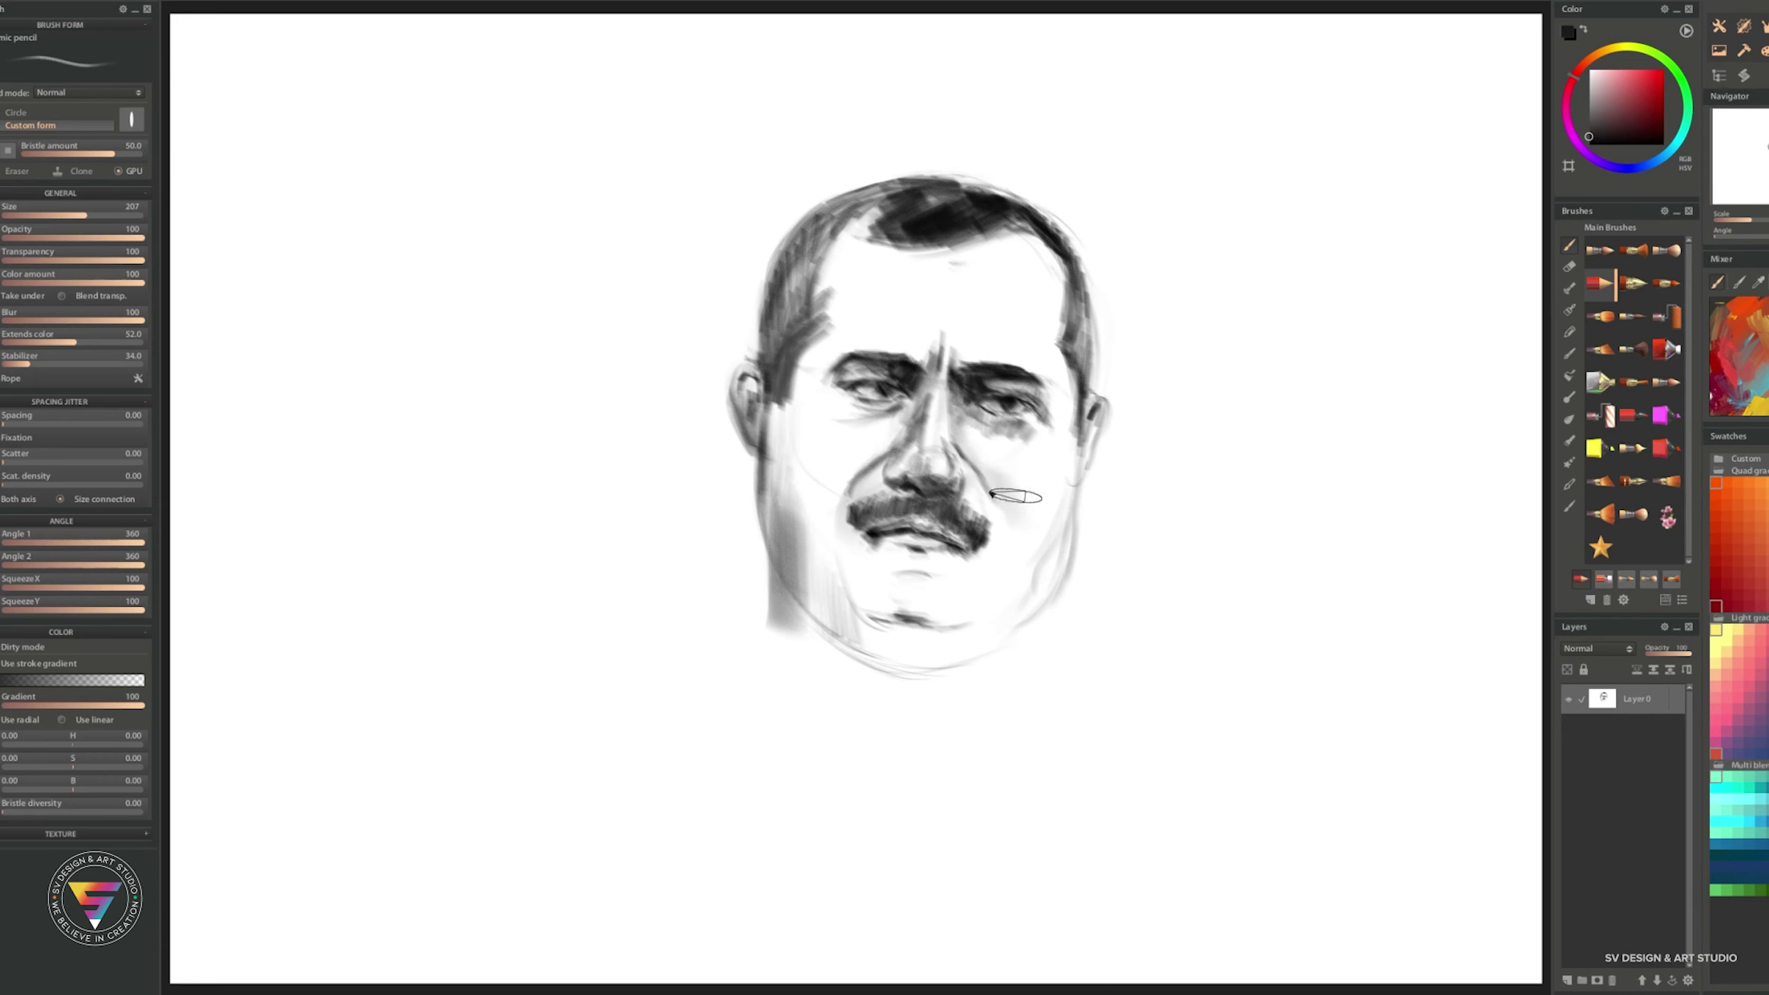
# - Shade the right cheek and, at brush size 207, soften shading under the mustache and chin, undoing one stroke
pyautogui.moveTo(986, 493); pyautogui.dragTo(1019, 525)
pyautogui.press(']')
pyautogui.press(']')
pyautogui.press(']')
pyautogui.moveTo(856, 563)
pyautogui.mouseDown()
pyautogui.moveTo(822, 613)
pyautogui.moveTo(864, 627)
pyautogui.moveTo(919, 593)
pyautogui.moveTo(901, 551)
pyautogui.mouseUp()
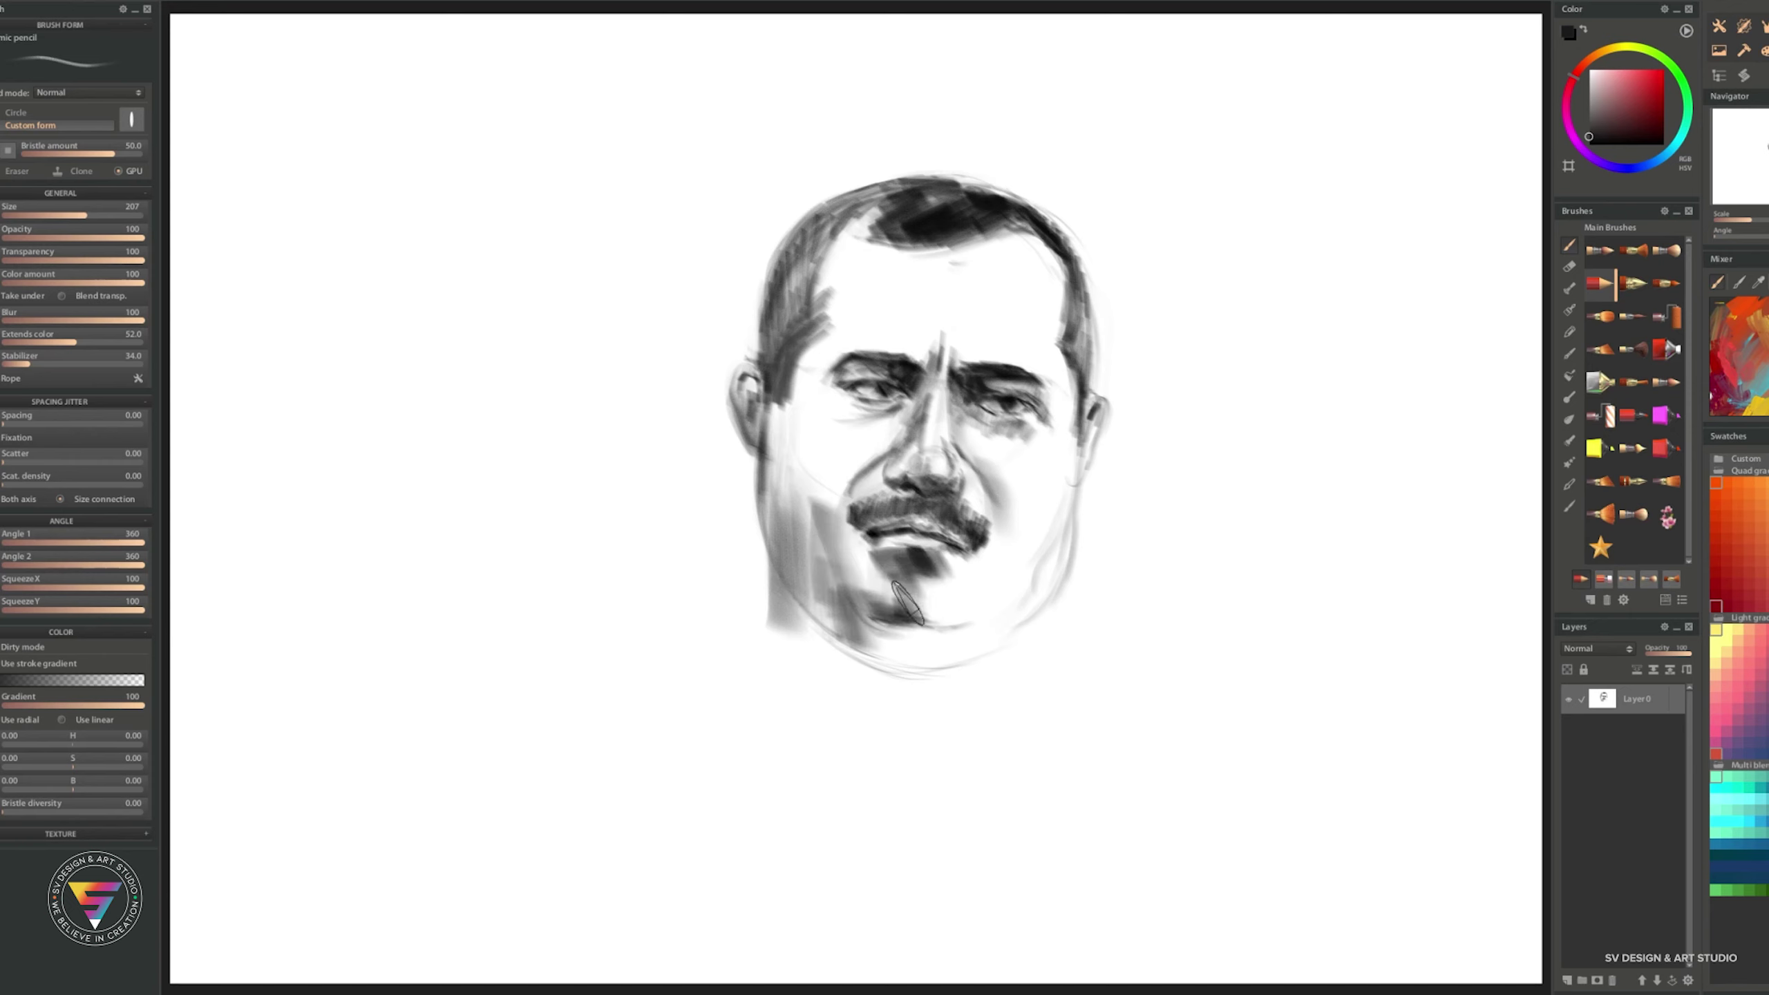
pyautogui.hotkey('ctrl', 'z')
pyautogui.hotkey('ctrl', 'z')
pyautogui.moveTo(926, 558)
pyautogui.mouseDown()
pyautogui.moveTo(870, 578)
pyautogui.moveTo(961, 558)
pyautogui.mouseUp()
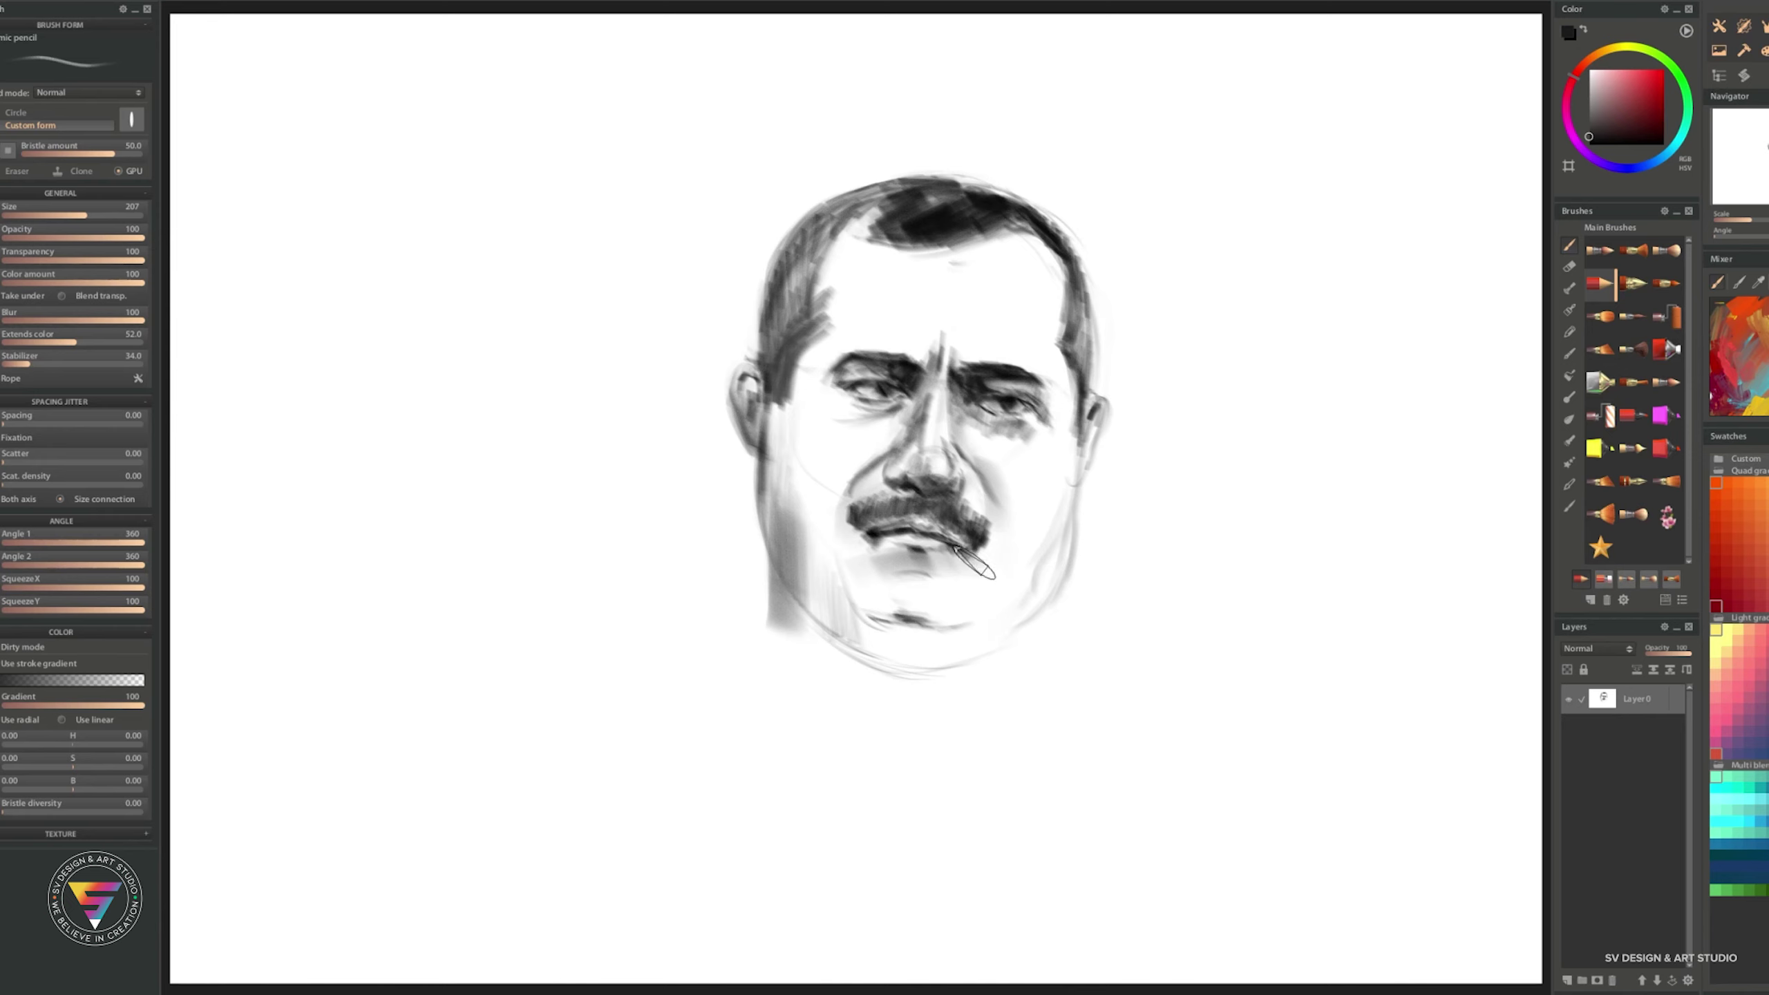
pyautogui.moveTo(1001, 418); pyautogui.dragTo(1045, 516)
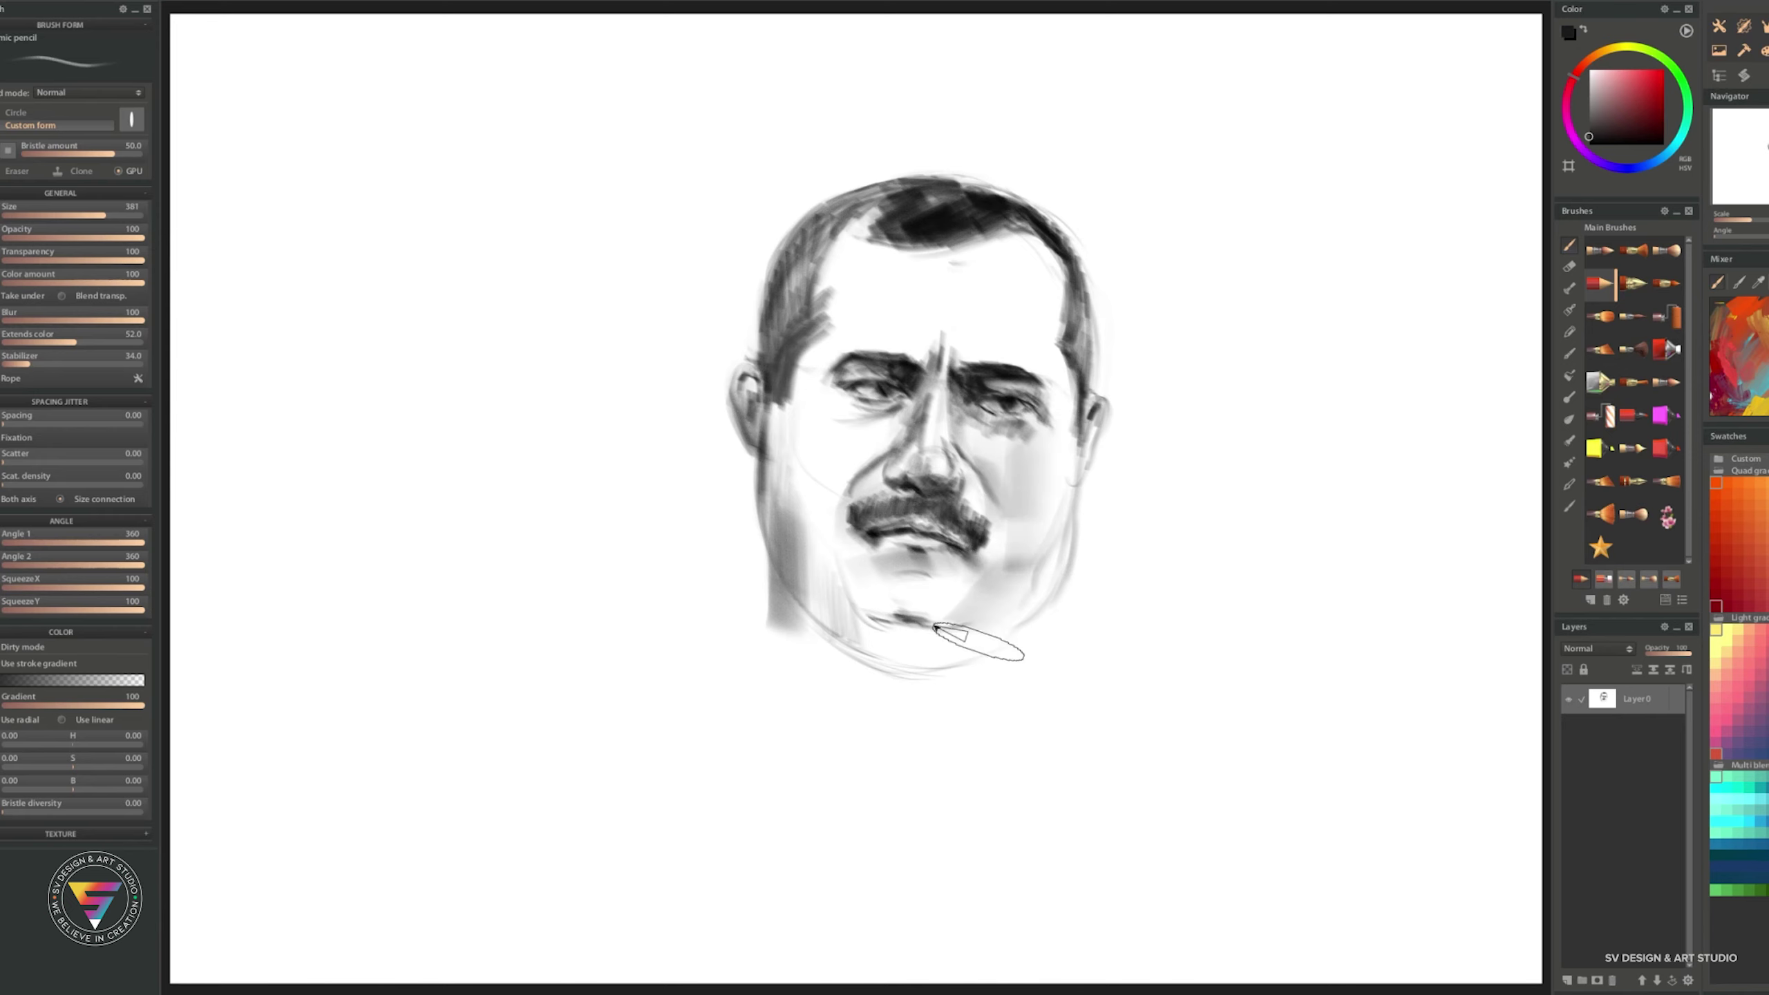
# - Shade the left temple, cheek and neck under the chin, draw the jawline, and darken the right sideburn at size 158
pyautogui.moveTo(838, 282)
pyautogui.mouseDown()
pyautogui.moveTo(830, 355)
pyautogui.moveTo(908, 285)
pyautogui.moveTo(1013, 301)
pyautogui.mouseUp()
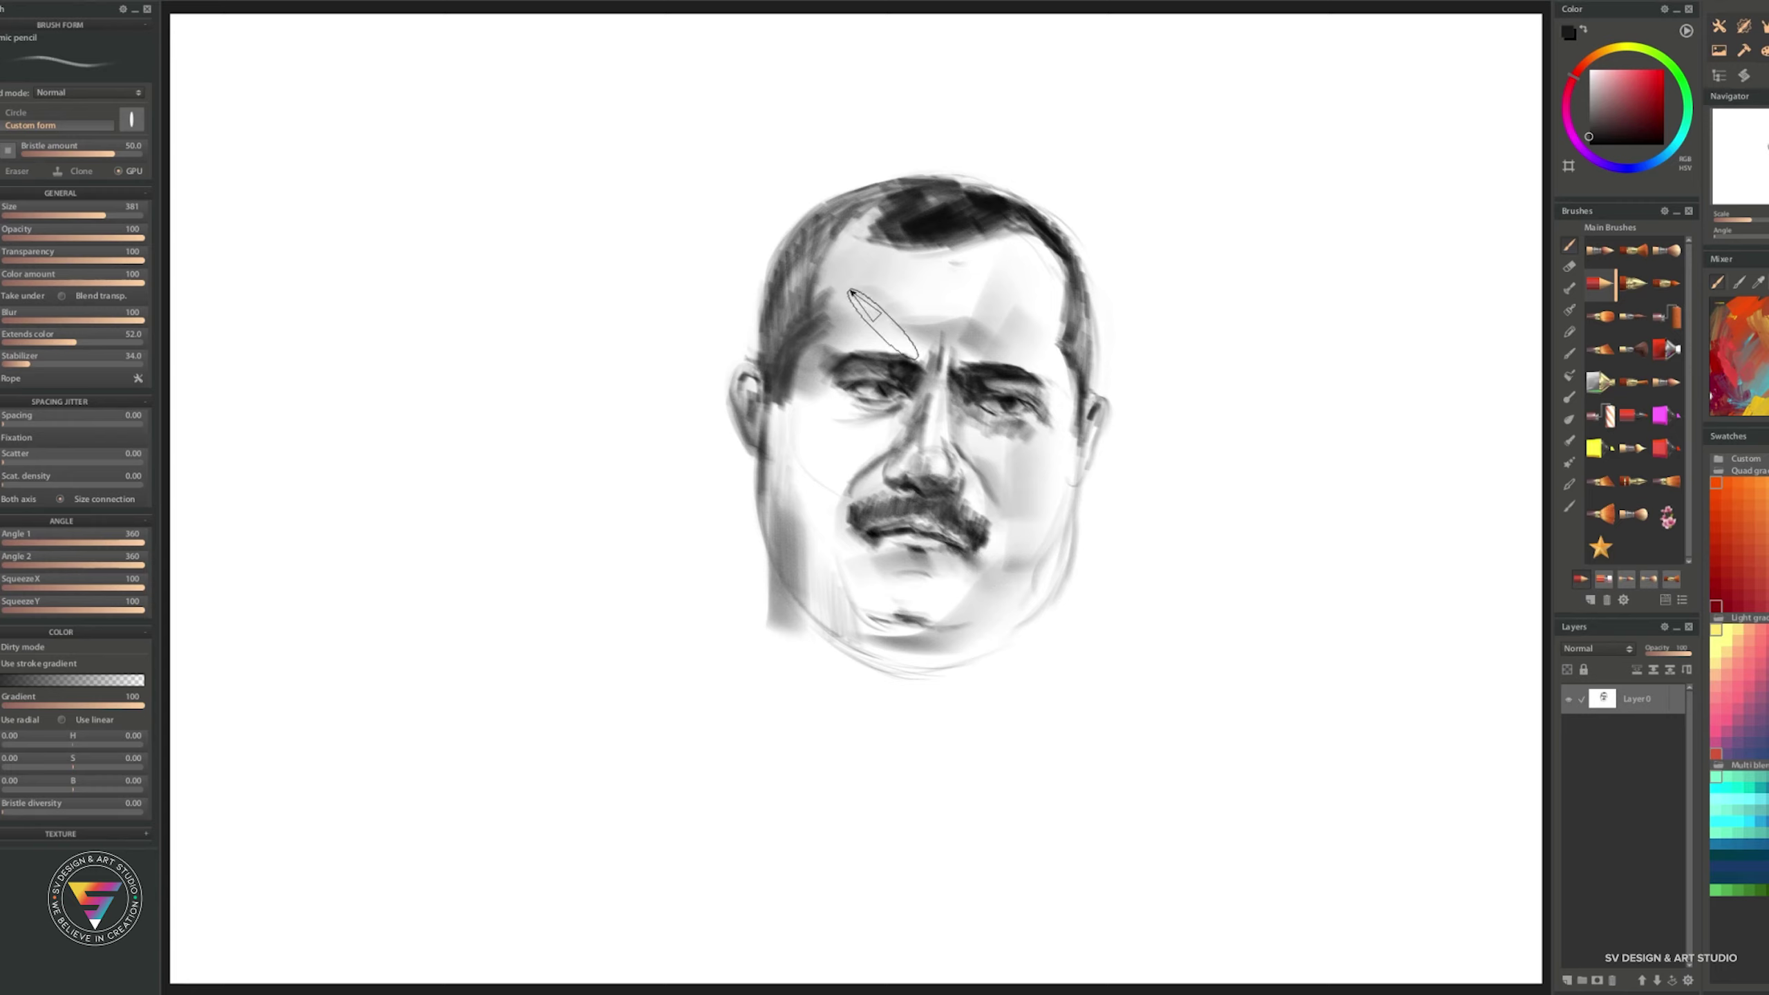
pyautogui.moveTo(809, 414); pyautogui.dragTo(774, 545)
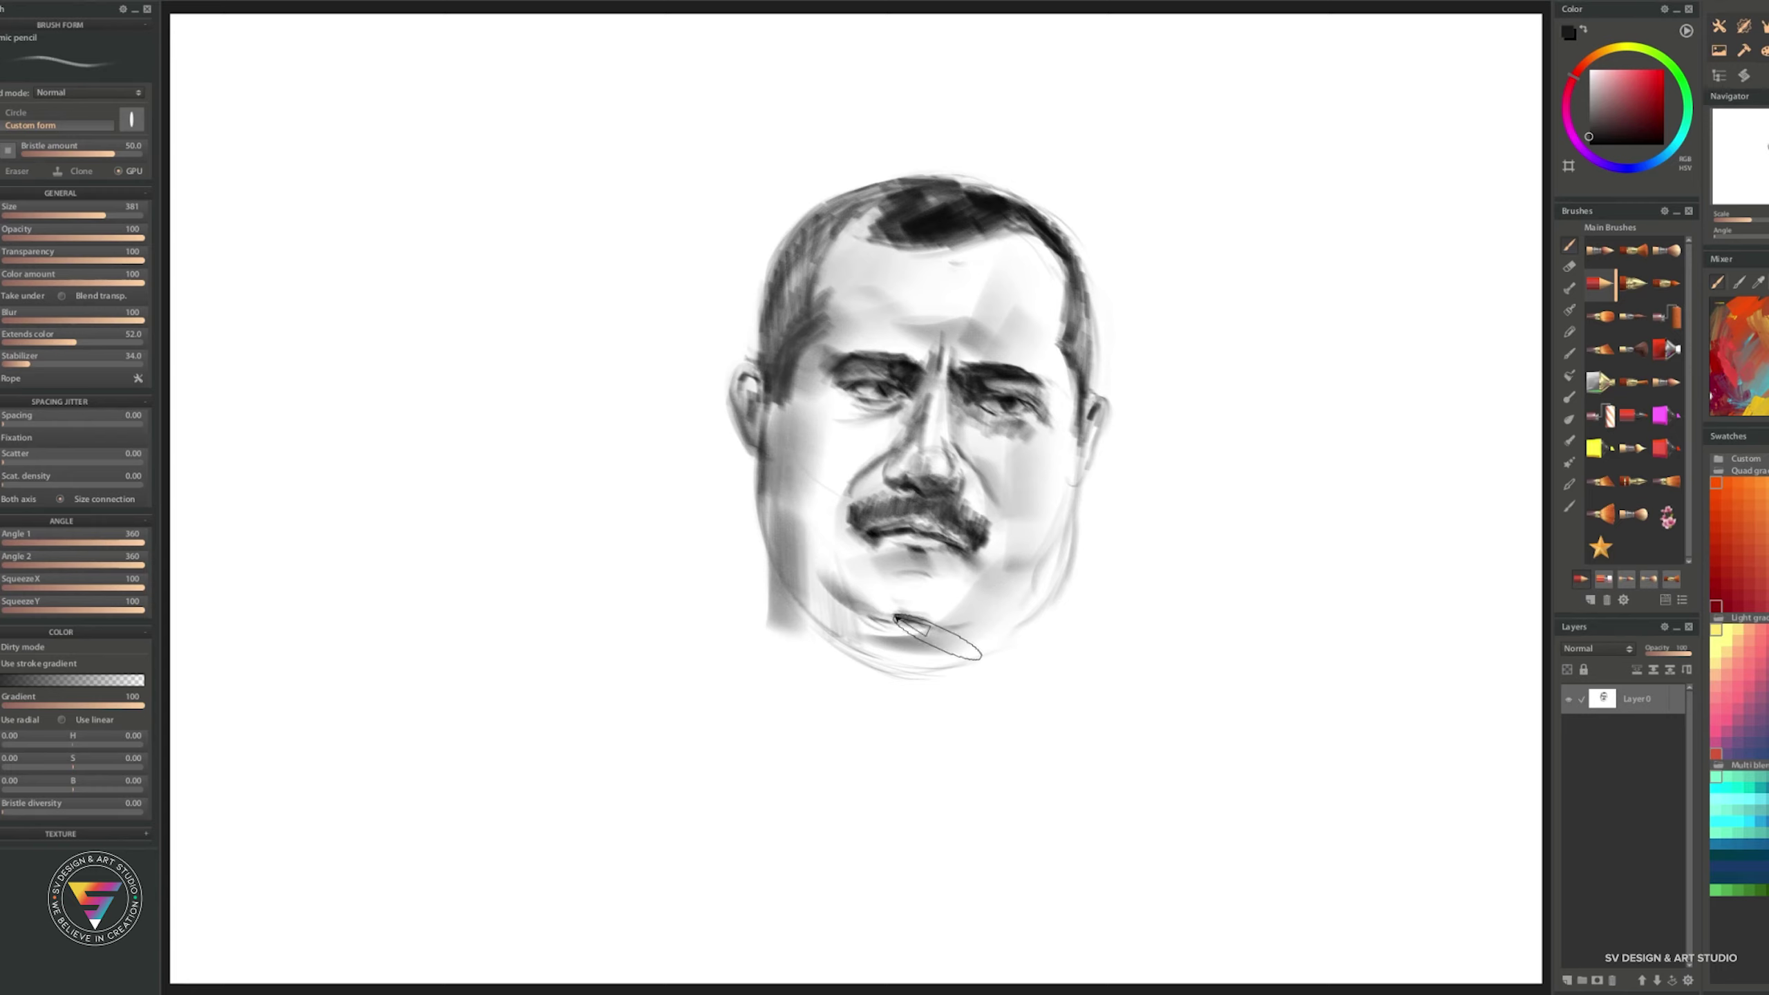
pyautogui.moveTo(916, 671)
pyautogui.mouseDown()
pyautogui.moveTo(849, 629)
pyautogui.moveTo(770, 671)
pyautogui.mouseUp()
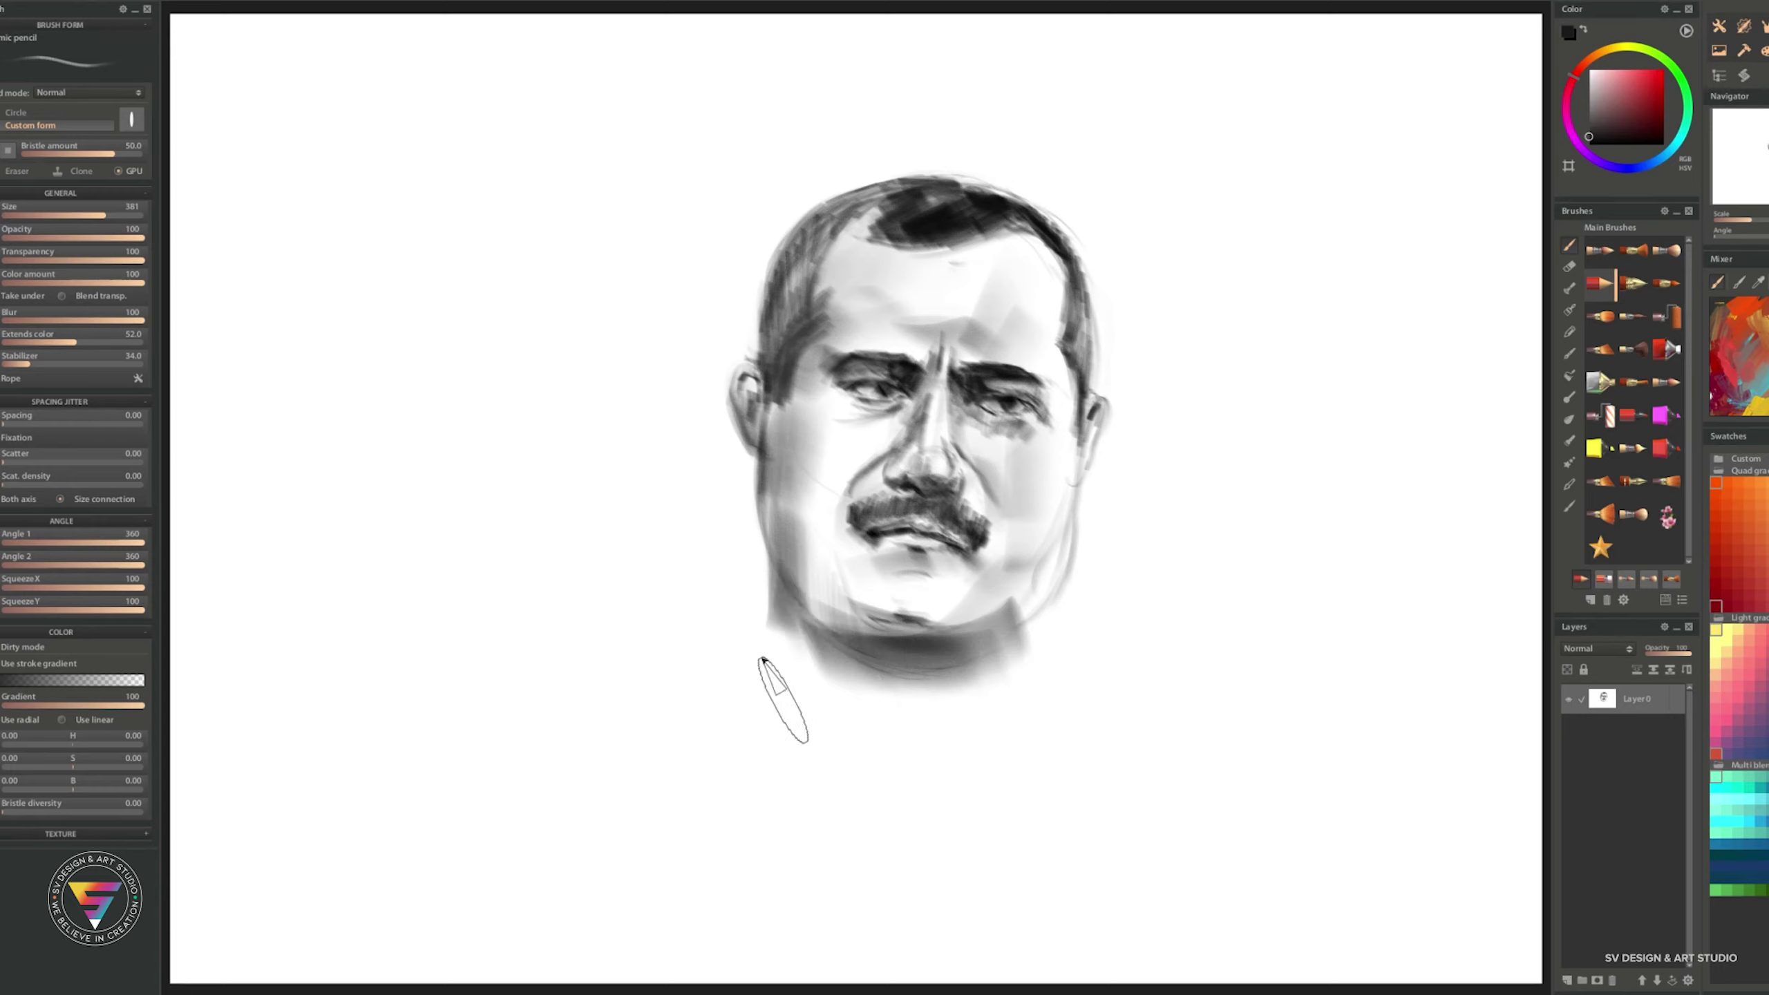
pyautogui.moveTo(790, 585)
pyautogui.mouseDown()
pyautogui.moveTo(1006, 648)
pyautogui.moveTo(989, 627)
pyautogui.mouseUp()
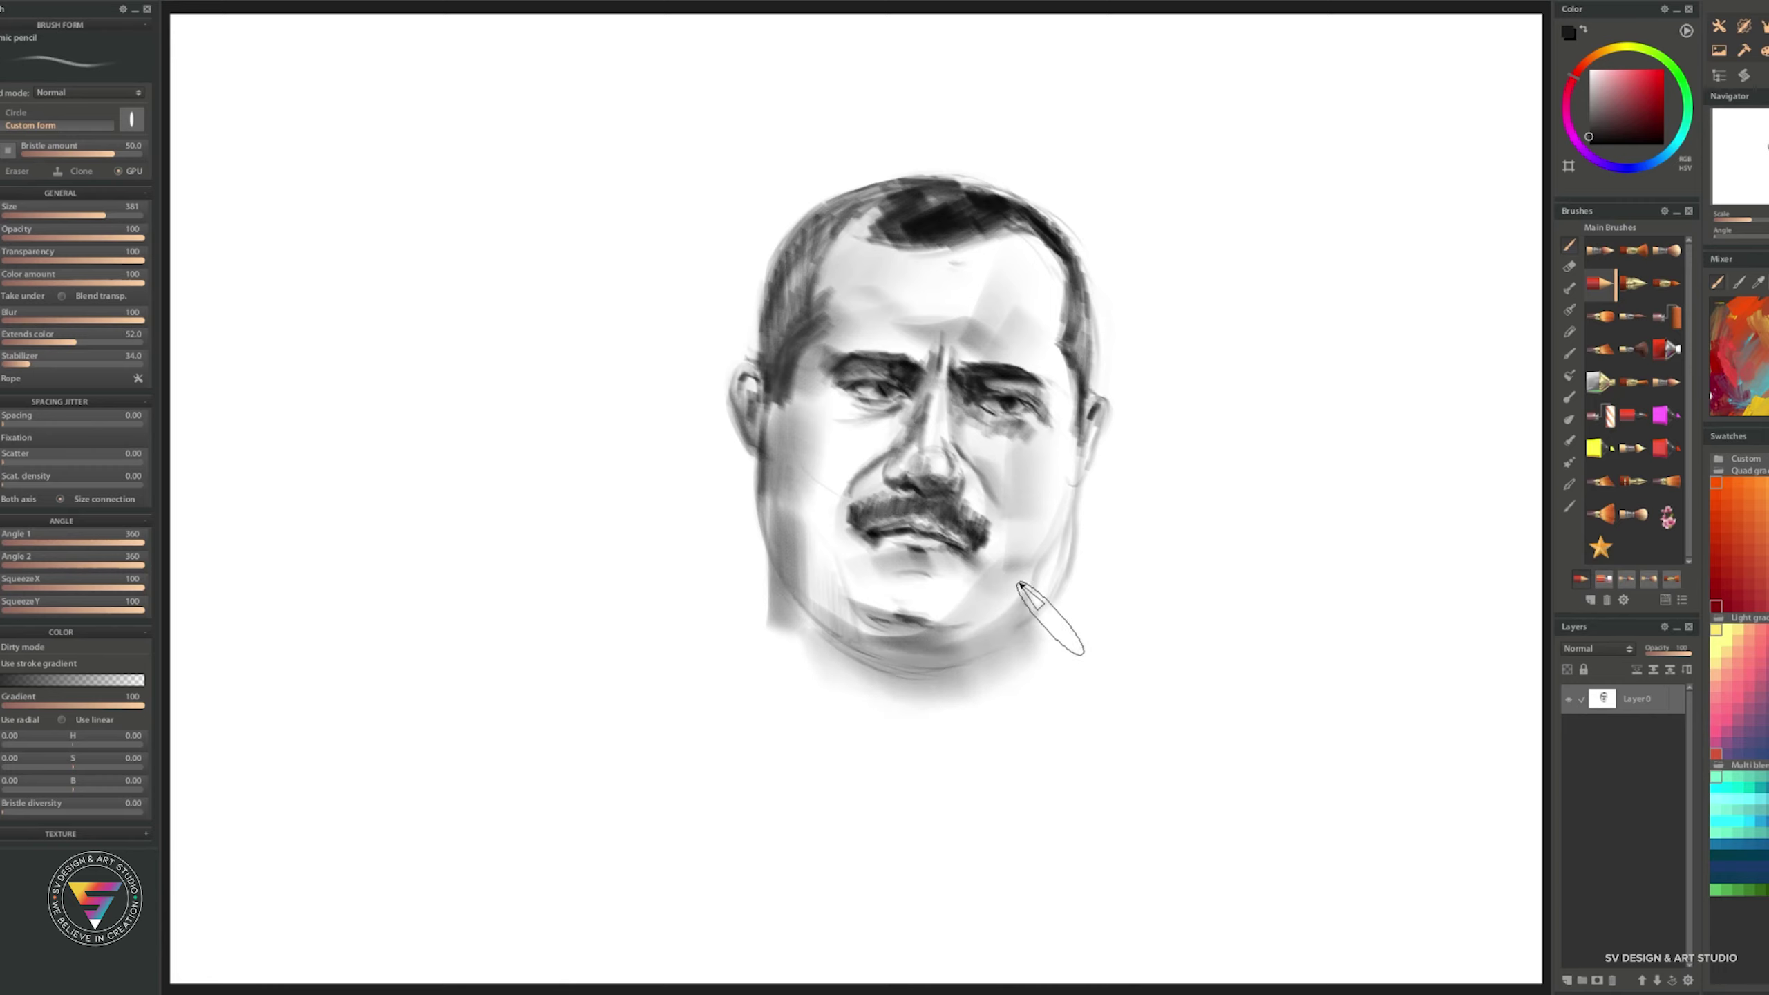
pyautogui.press('[')
pyautogui.press('[')
pyautogui.press('[')
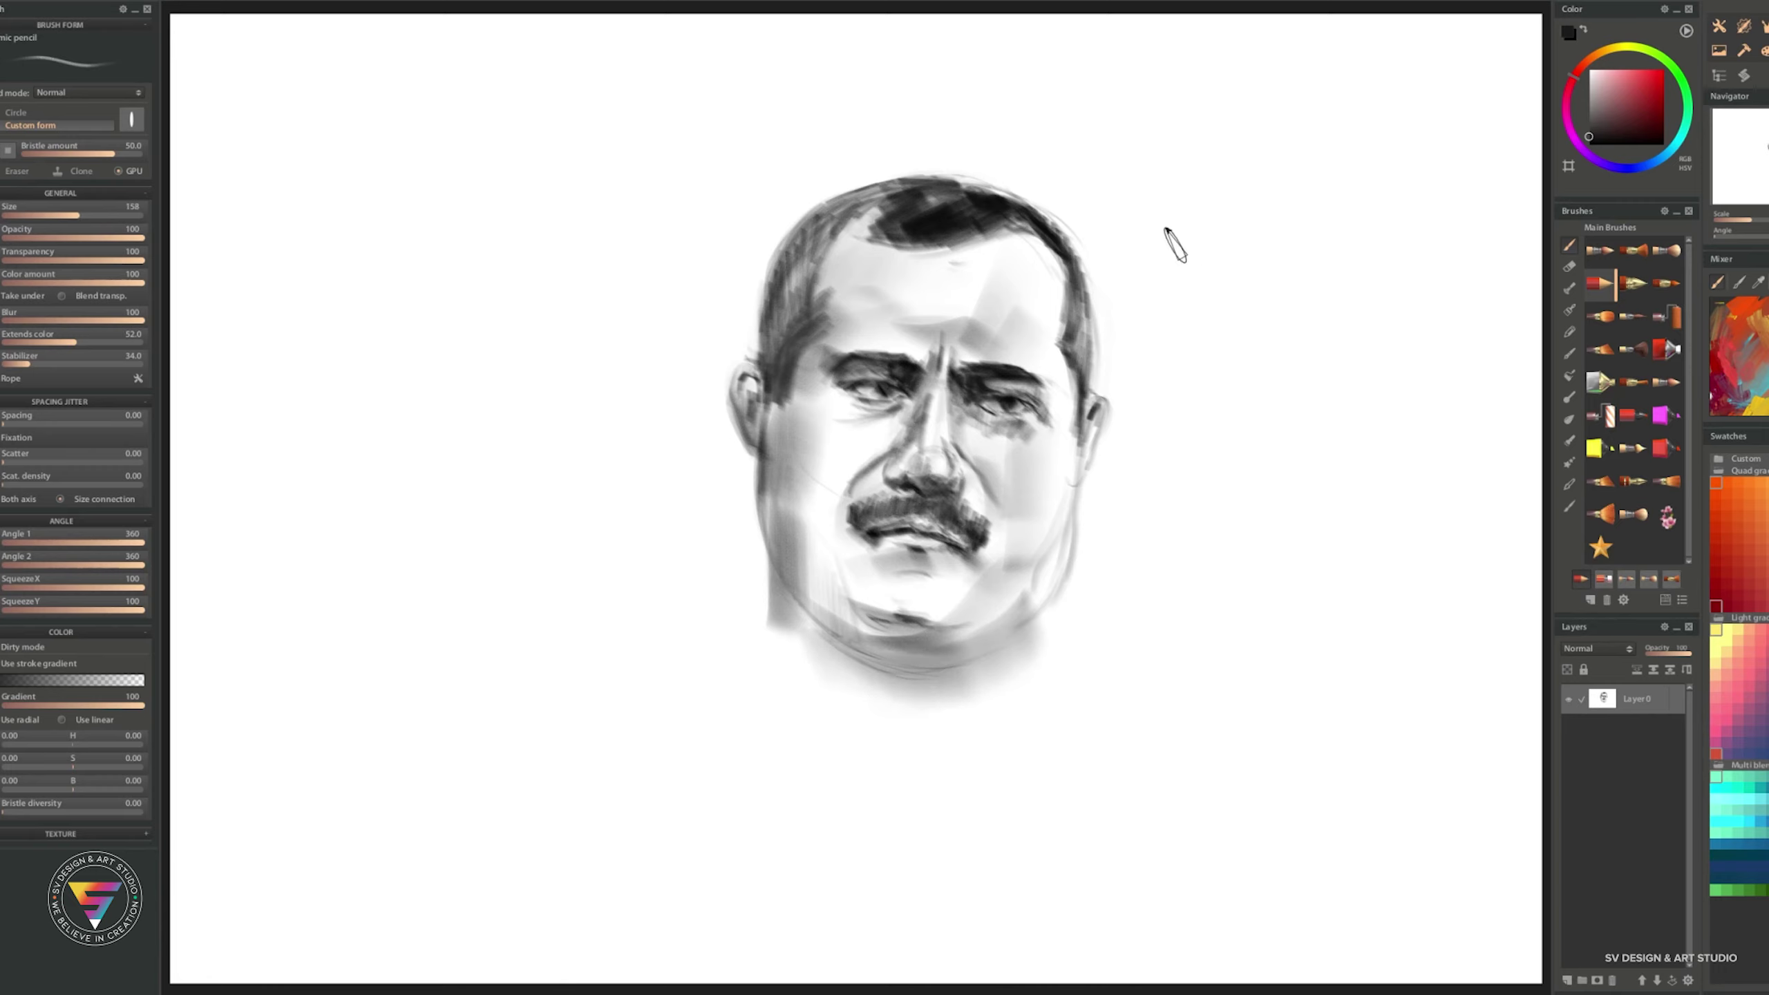
pyautogui.moveTo(1071, 359); pyautogui.dragTo(1086, 440)
pyautogui.press('x')
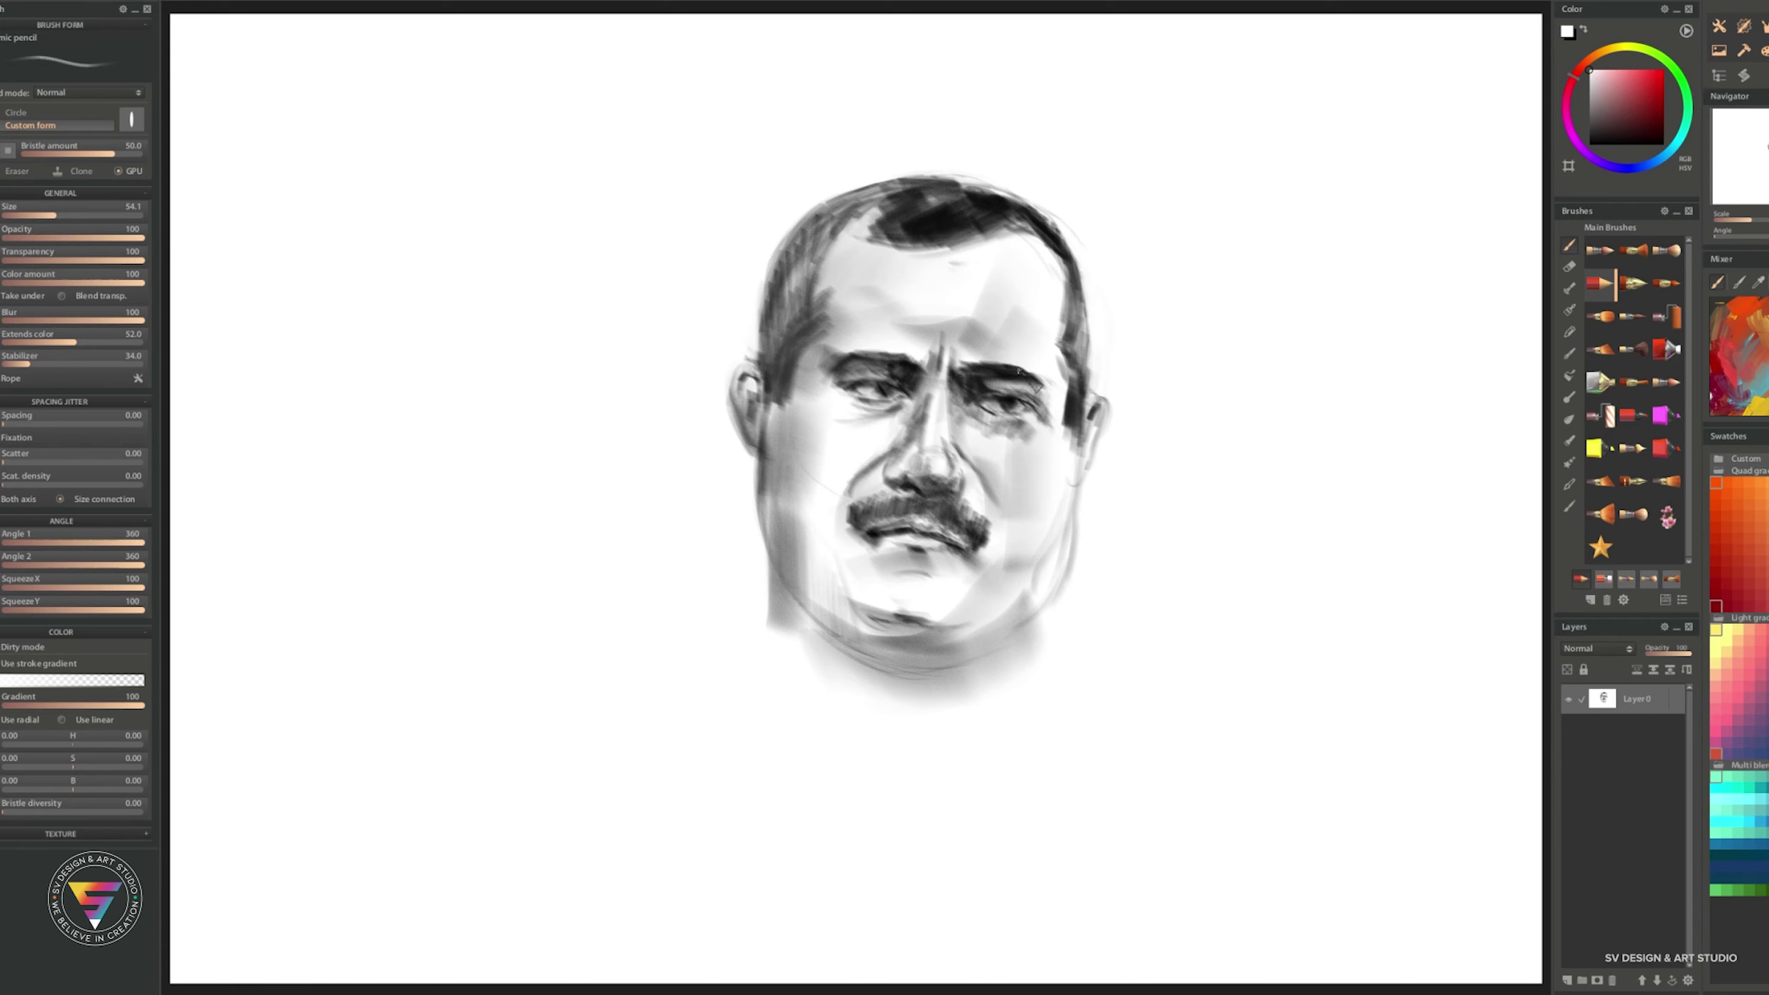
# - Darken the right eye area, return to black, and darken the shading along the right jawline
pyautogui.moveTo(1015, 397)
pyautogui.mouseDown()
pyautogui.moveTo(989, 419)
pyautogui.moveTo(1024, 418)
pyautogui.moveTo(1031, 445)
pyautogui.mouseUp()
pyautogui.keyDown('alt'); pyautogui.click(1038, 341); pyautogui.keyUp('alt')
pyautogui.press(']')
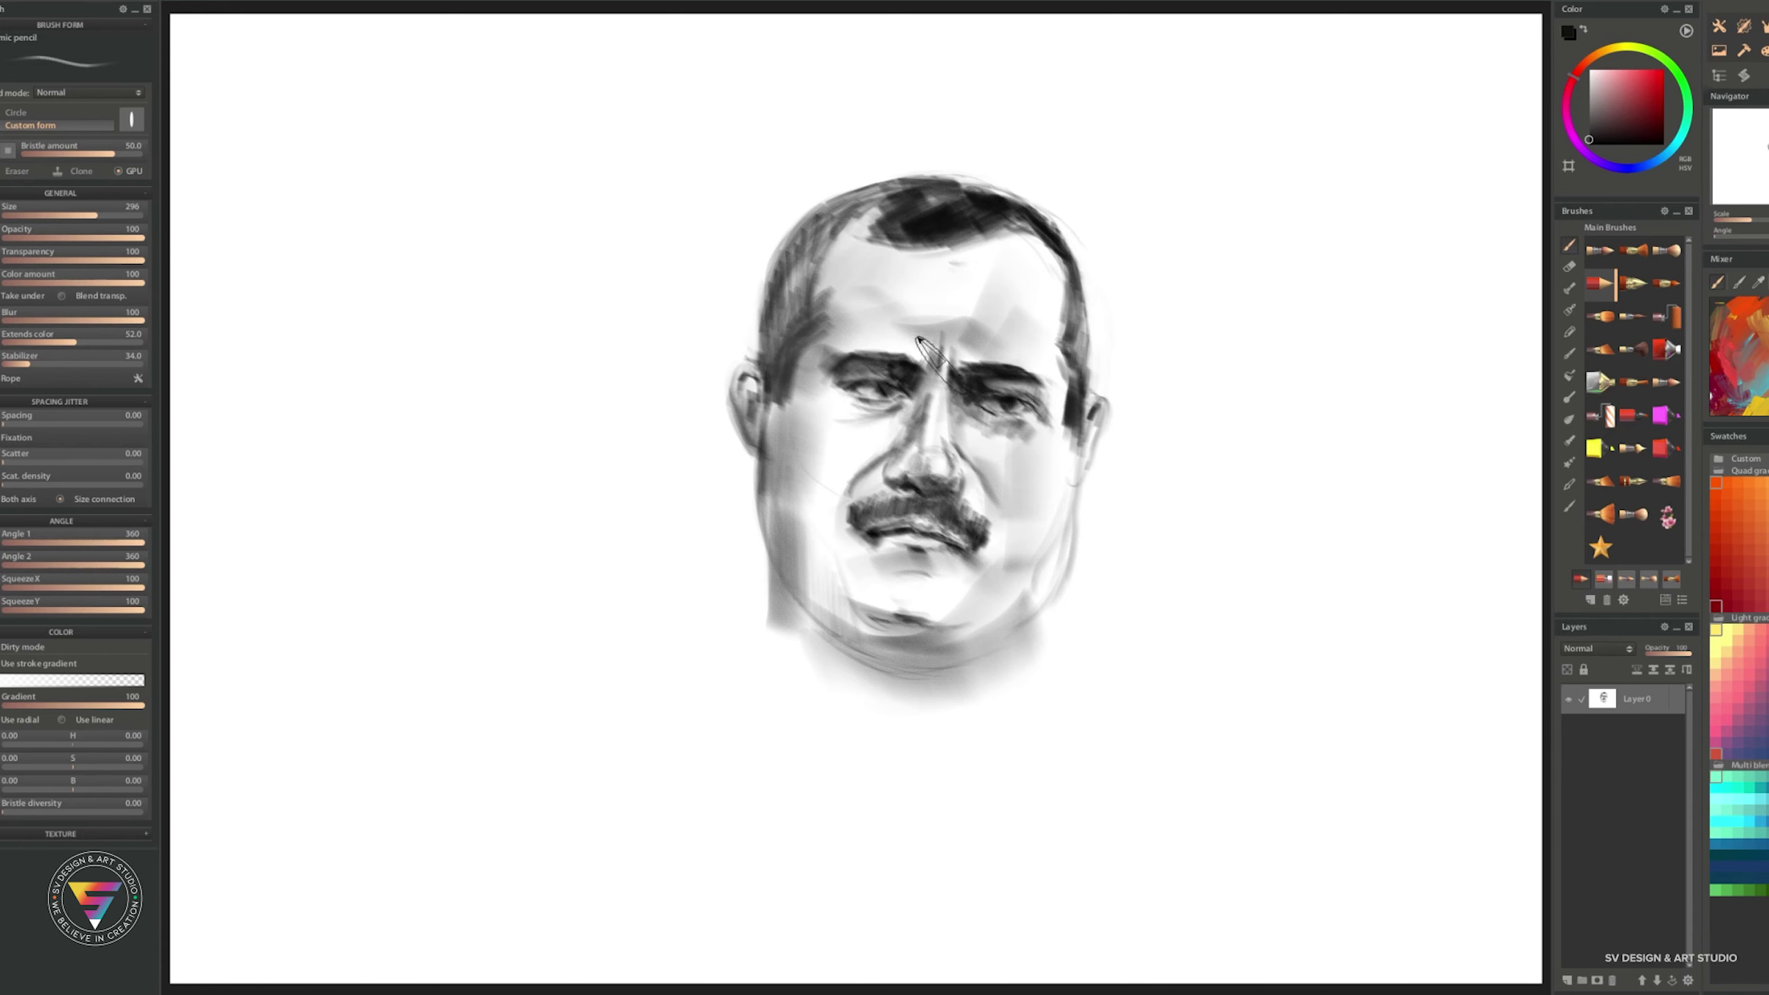
pyautogui.press('[')
pyautogui.press('[')
pyautogui.press('[')
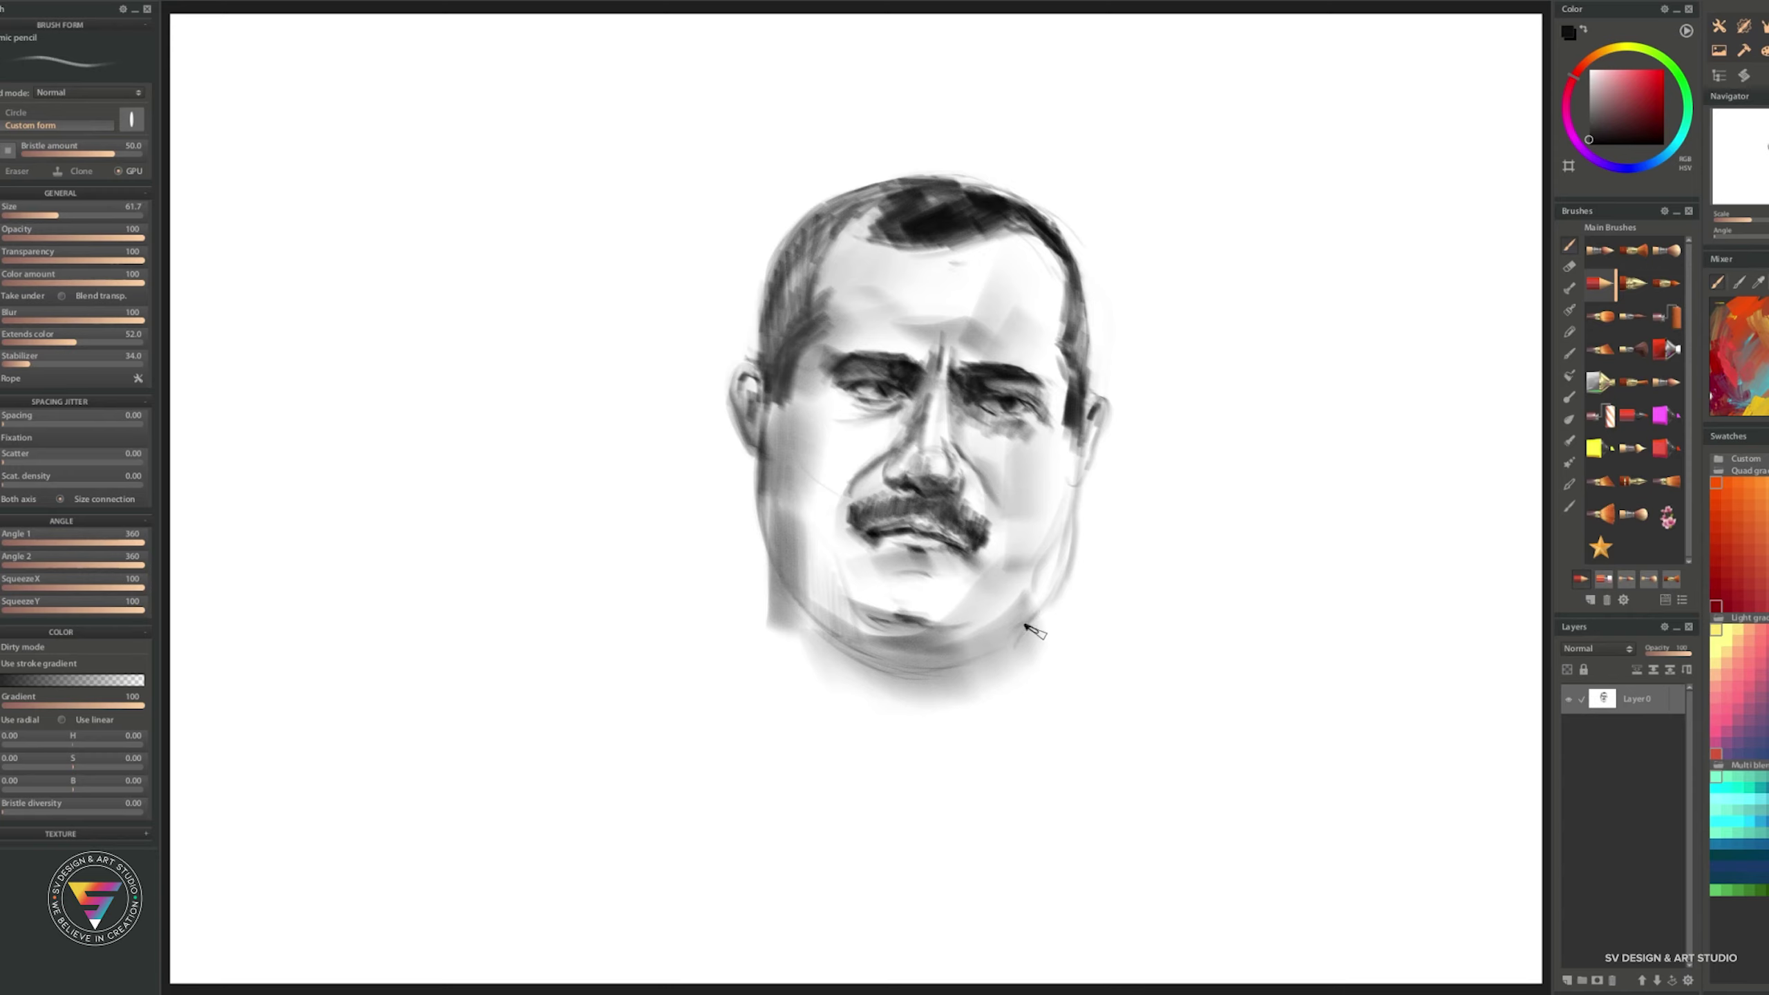
pyautogui.moveTo(1045, 614); pyautogui.dragTo(980, 677)
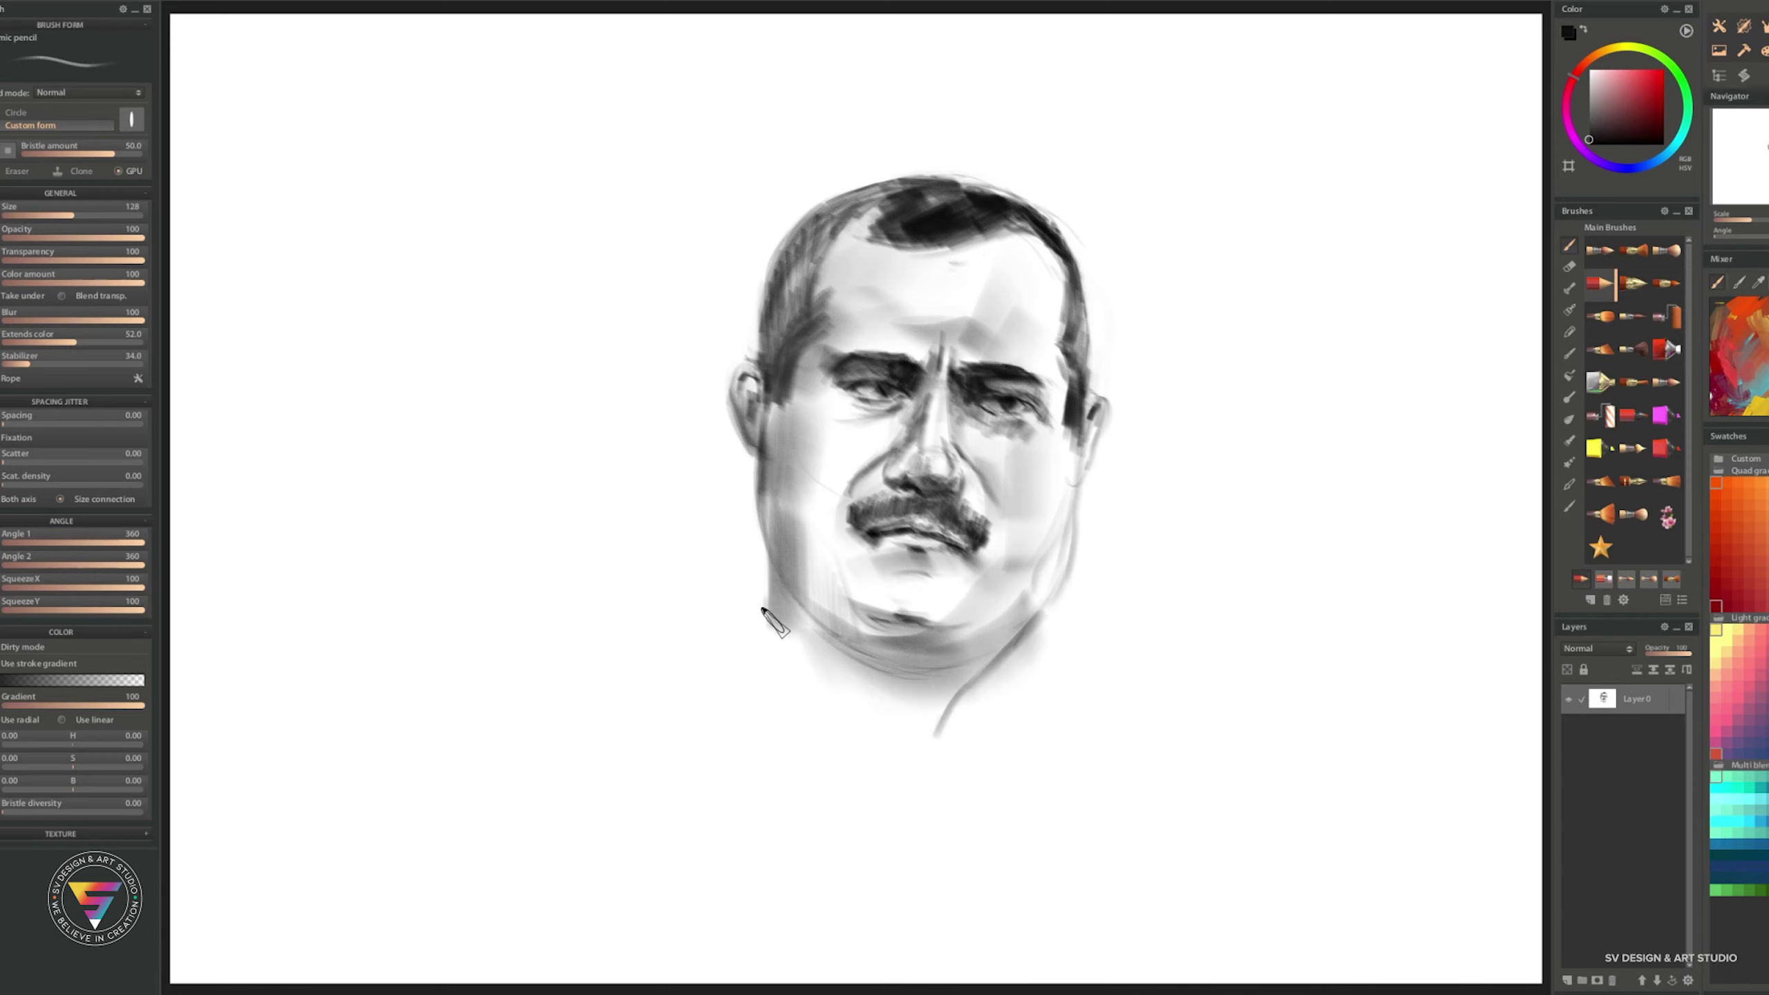
# - Paint the collar shading left of the jaw, the inner collar and the left shoulder
pyautogui.moveTo(732, 626); pyautogui.dragTo(761, 608)
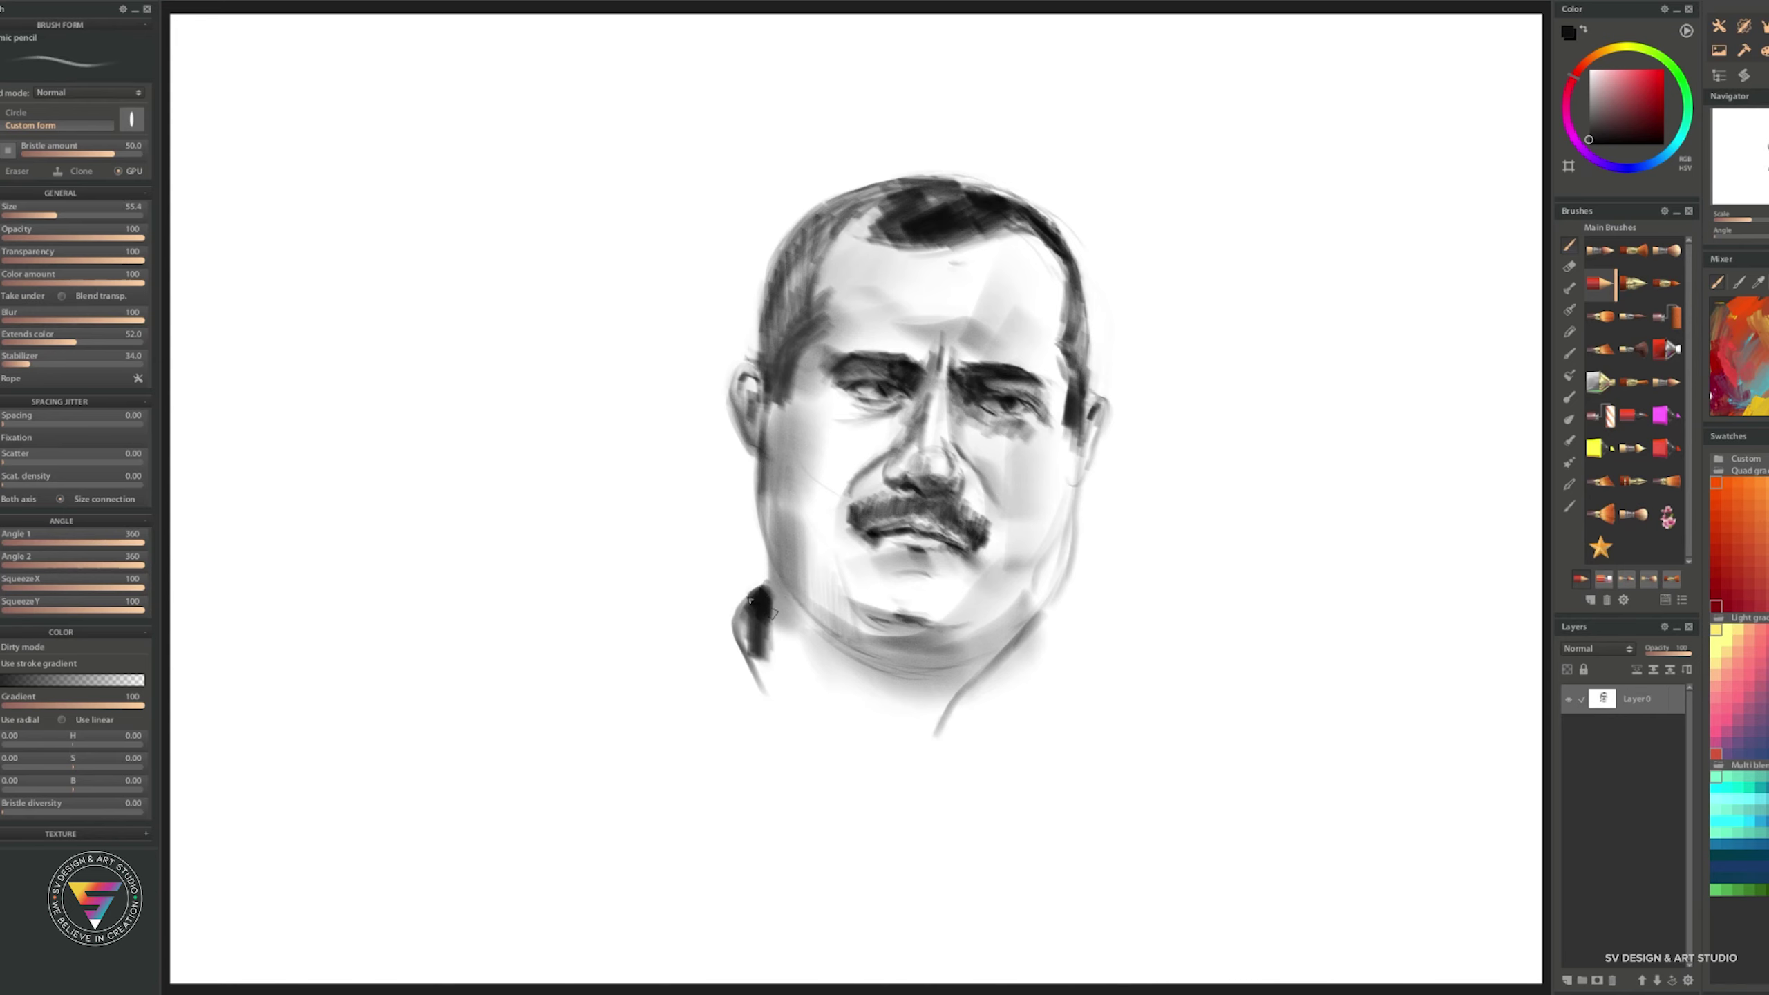
pyautogui.moveTo(749, 591)
pyautogui.mouseDown()
pyautogui.moveTo(696, 667)
pyautogui.moveTo(623, 696)
pyautogui.mouseUp()
pyautogui.moveTo(724, 742)
pyautogui.mouseDown()
pyautogui.moveTo(760, 756)
pyautogui.moveTo(790, 728)
pyautogui.moveTo(857, 743)
pyautogui.mouseUp()
pyautogui.moveTo(769, 646); pyautogui.dragTo(803, 683)
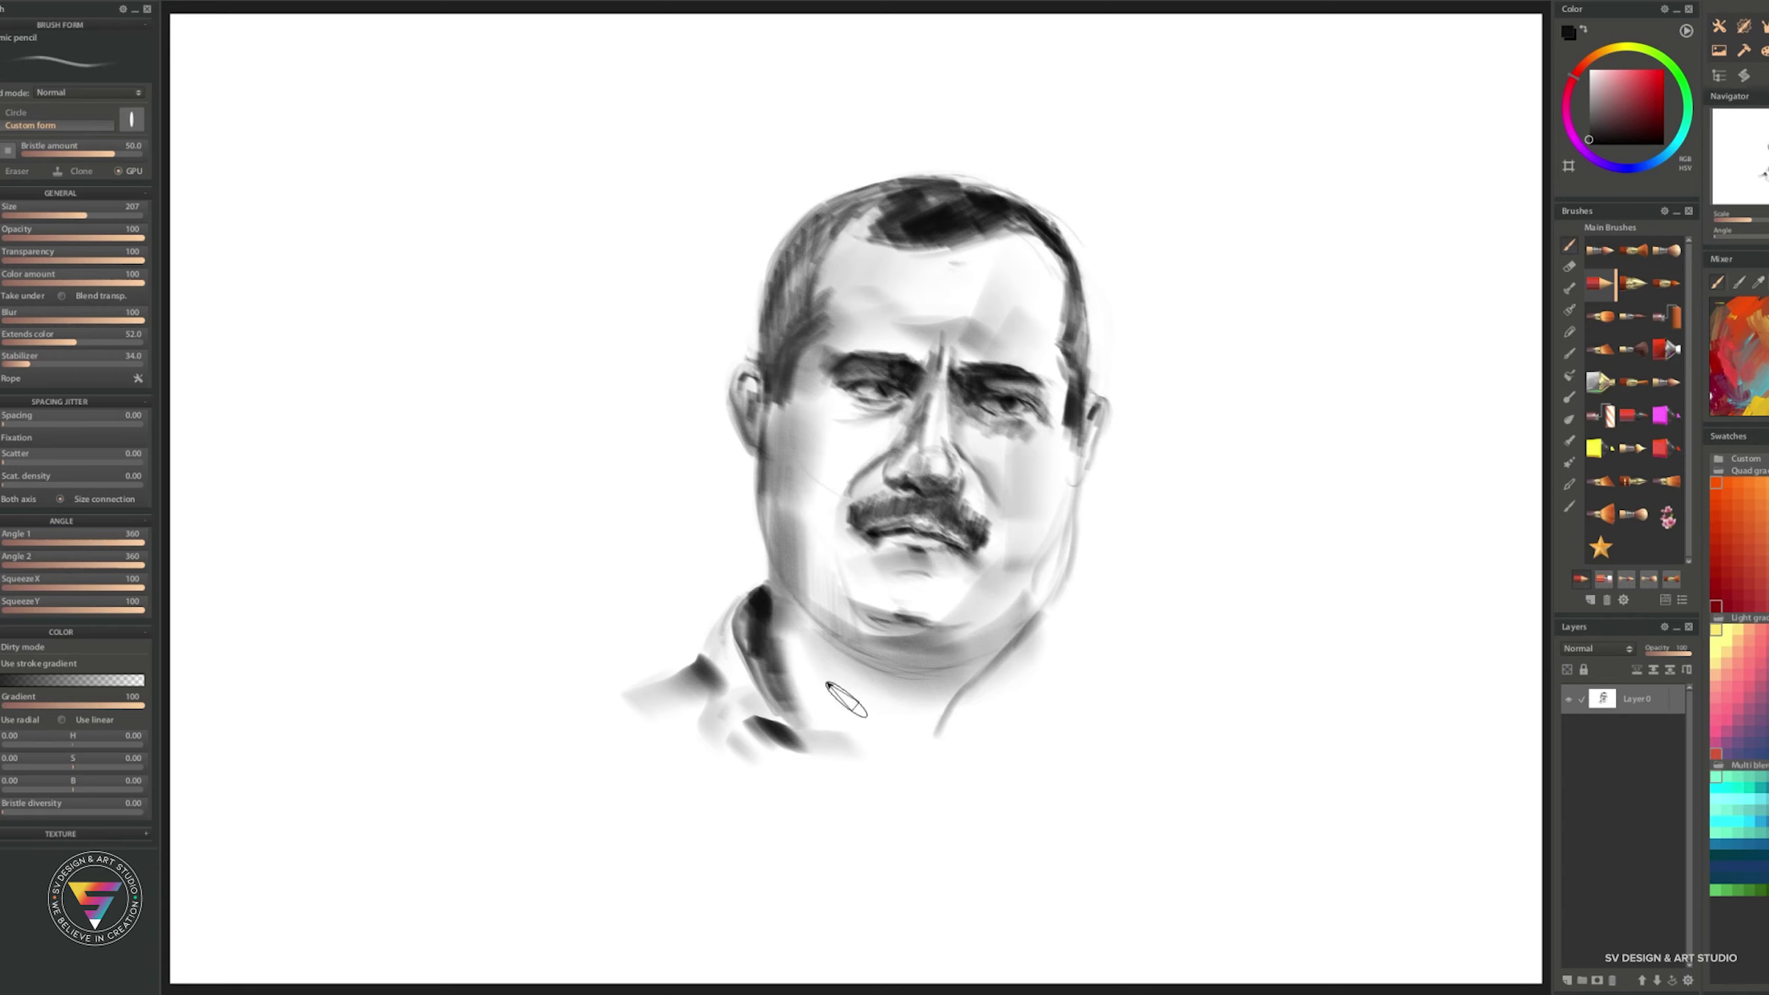
# - With a large brush, blend grey shading along the jaw and neck and soften the chin
pyautogui.moveTo(829, 686); pyautogui.dragTo(1045, 668)
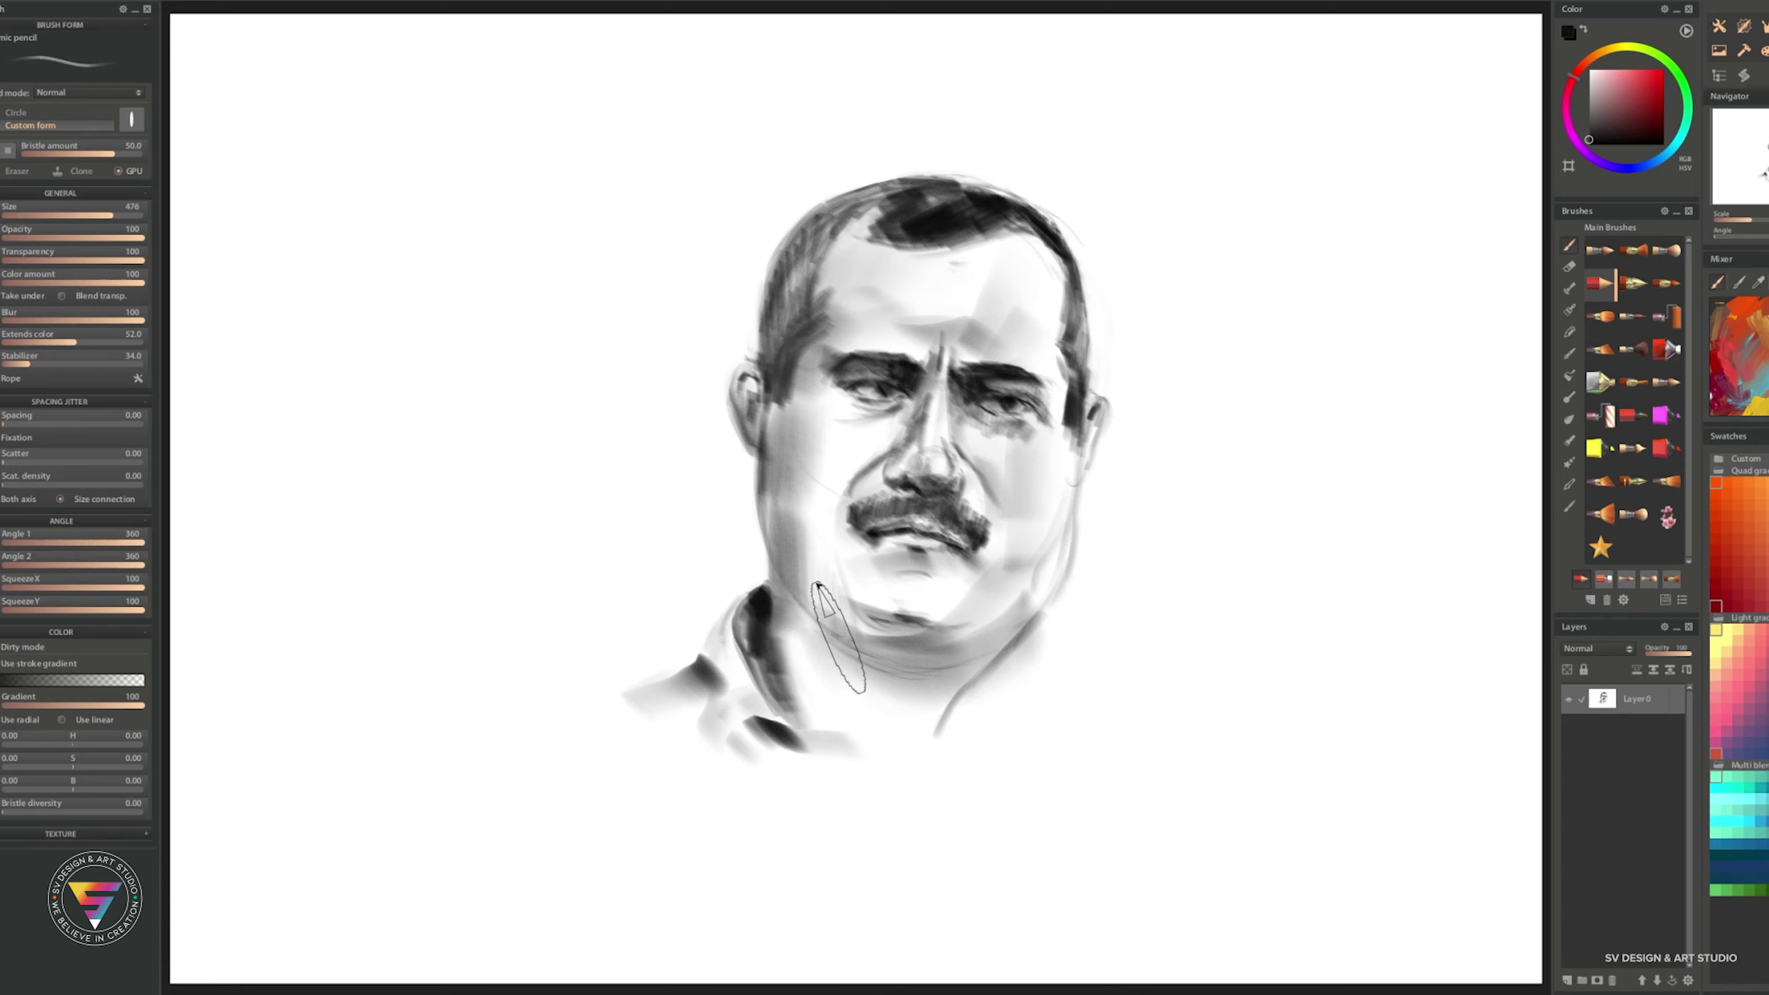
pyautogui.moveTo(818, 584); pyautogui.dragTo(934, 628)
pyautogui.moveTo(801, 613); pyautogui.dragTo(926, 682)
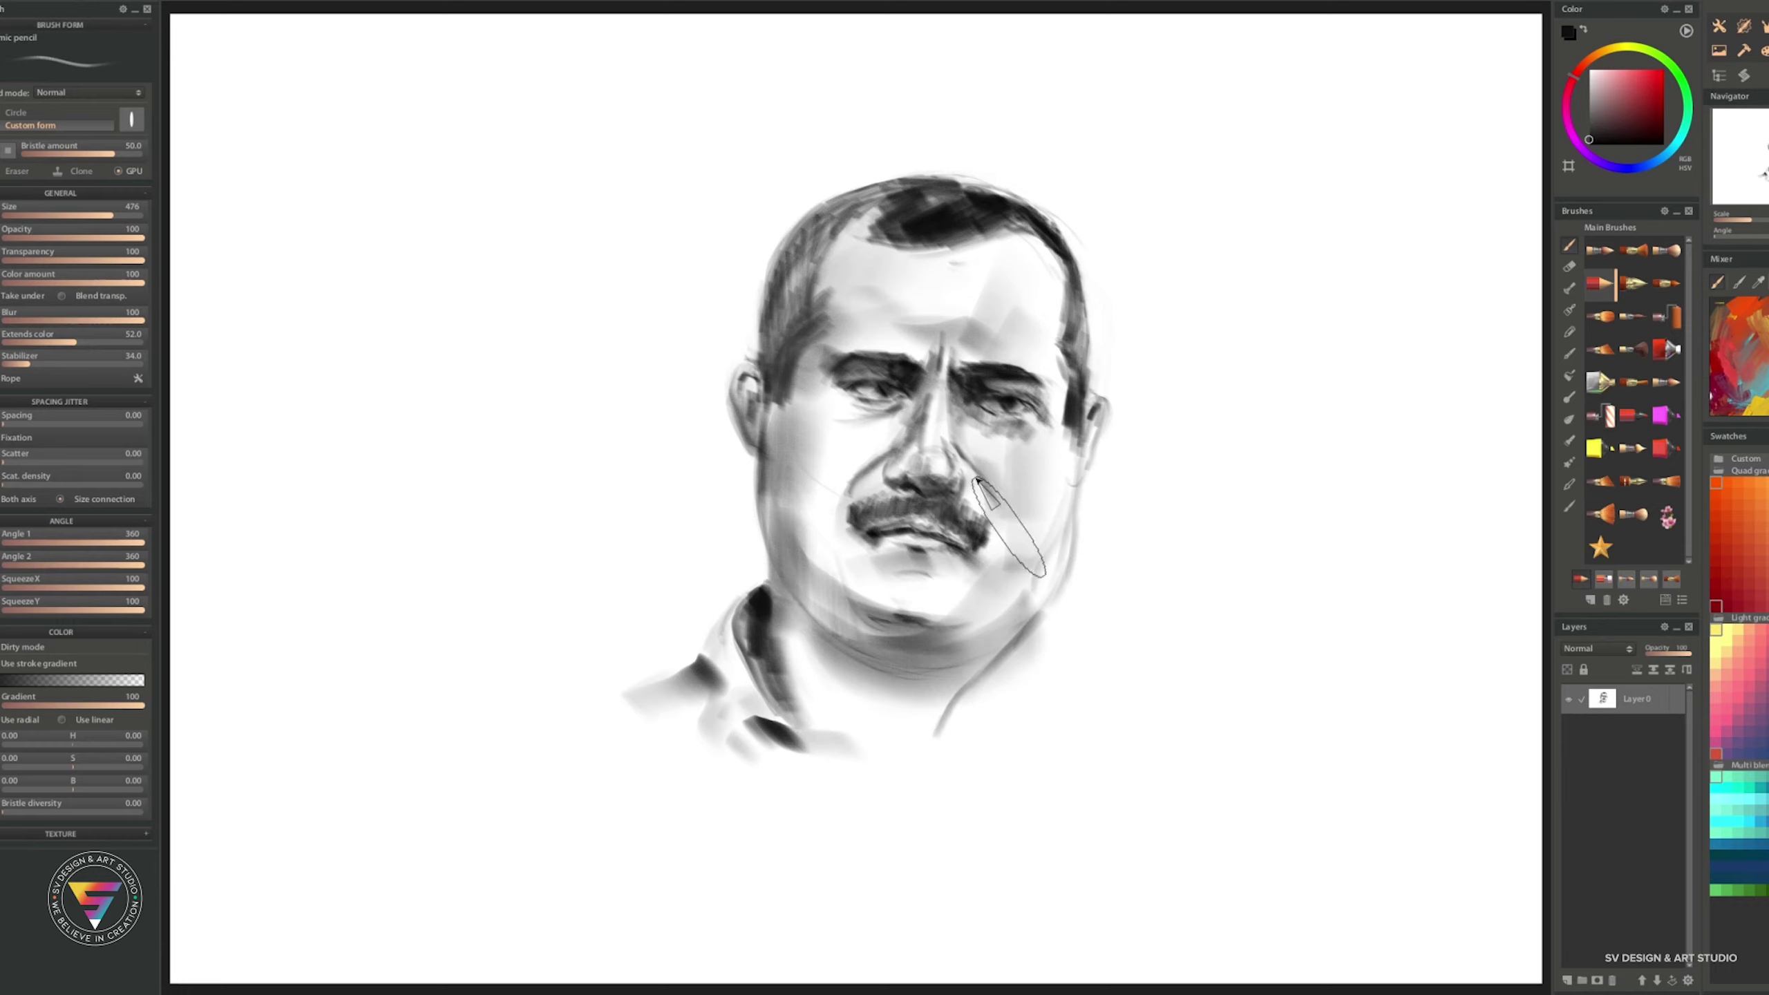
pyautogui.moveTo(891, 491); pyautogui.dragTo(811, 529)
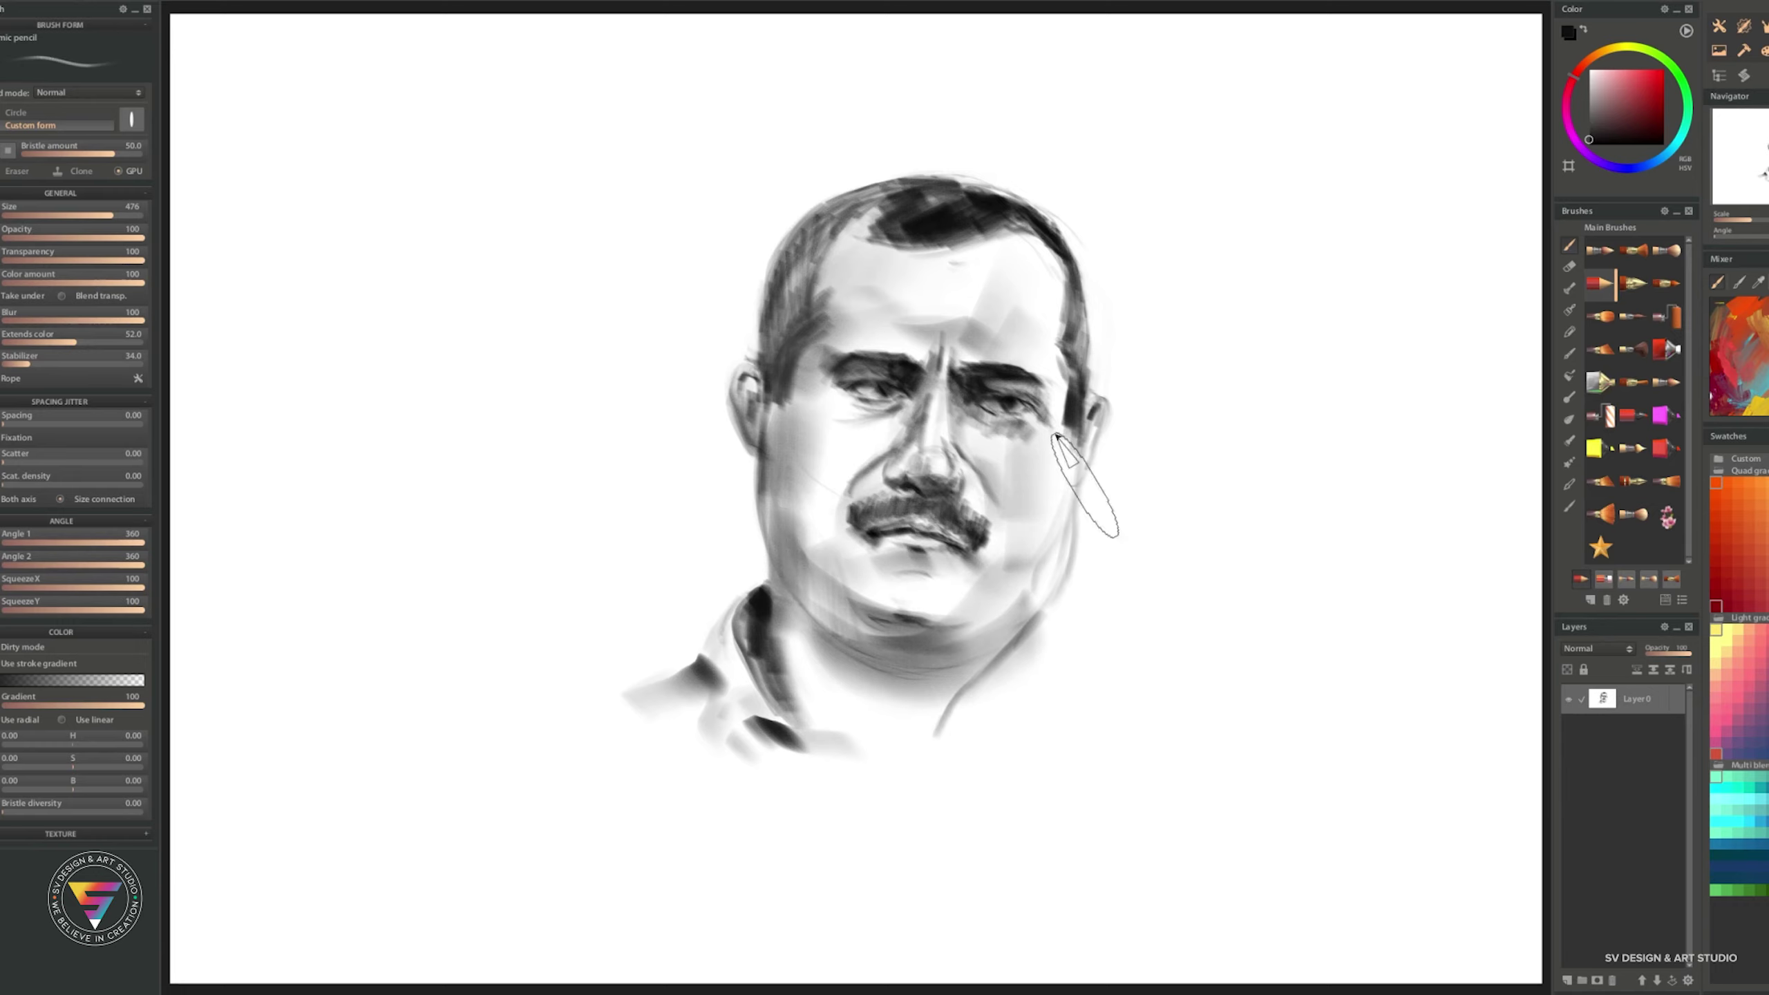
# - Resize the brush for broad strokes and darken the shading along the left jaw and neck
pyautogui.moveTo(1056, 436); pyautogui.dragTo(912, 394)
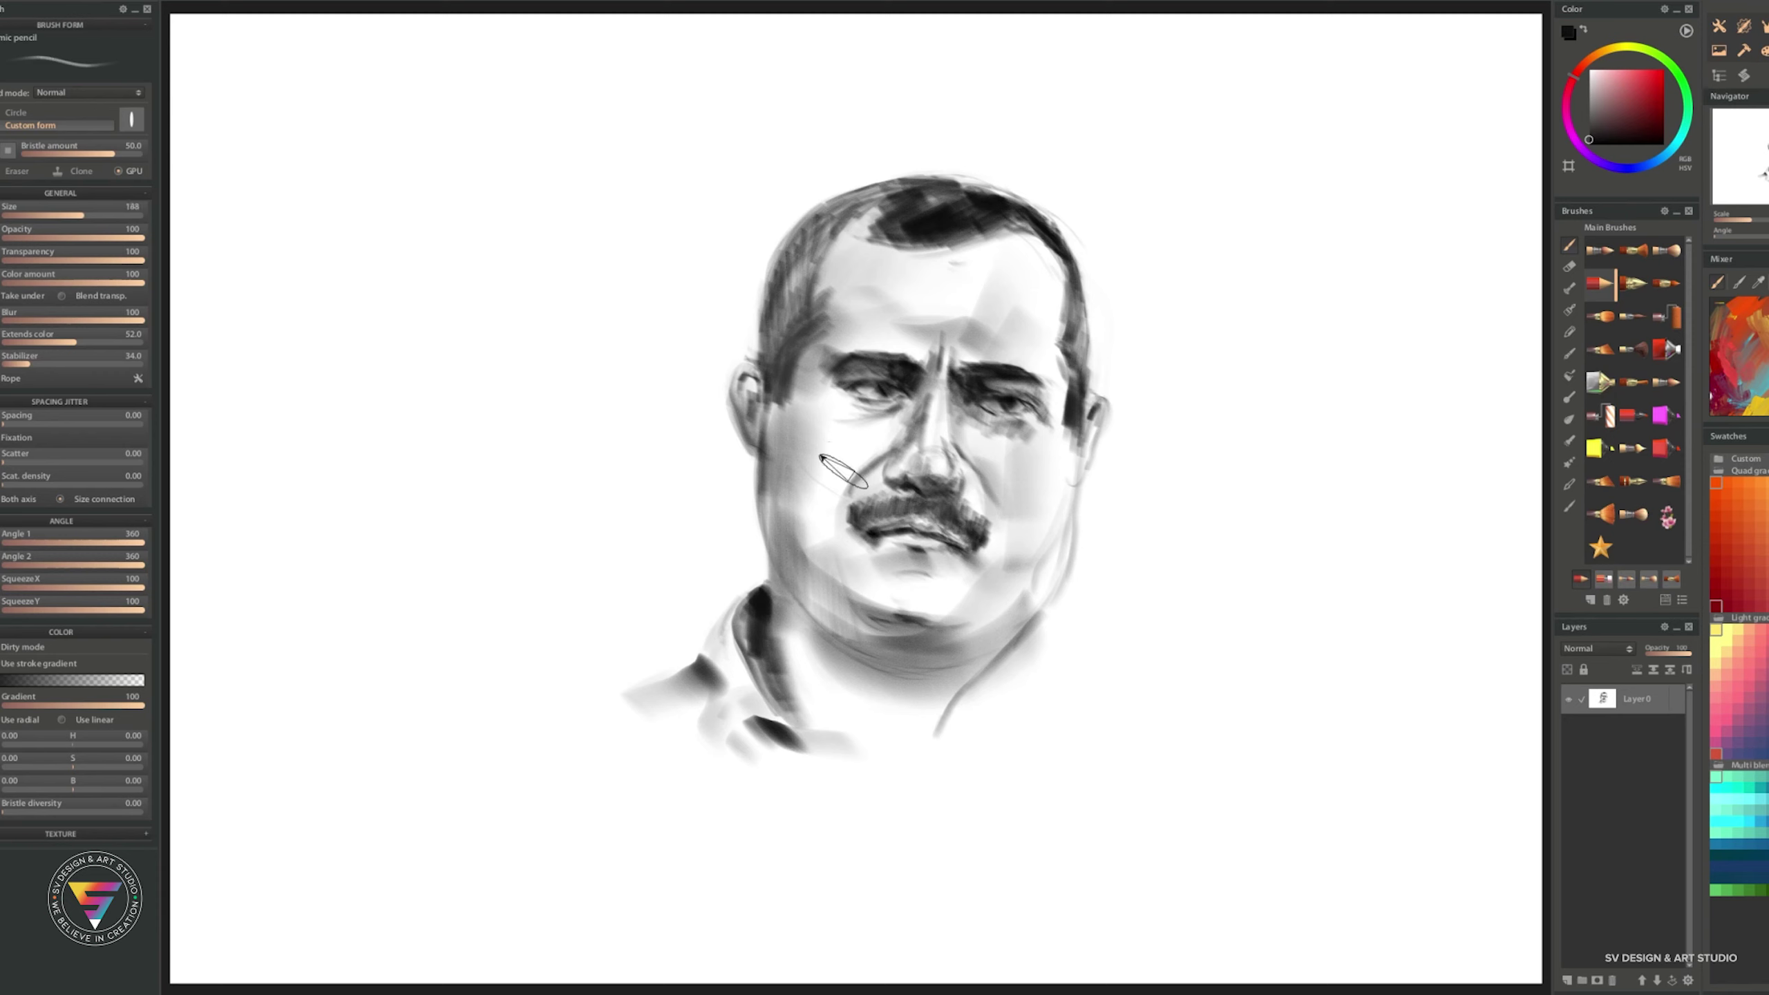
pyautogui.moveTo(822, 460); pyautogui.dragTo(905, 446)
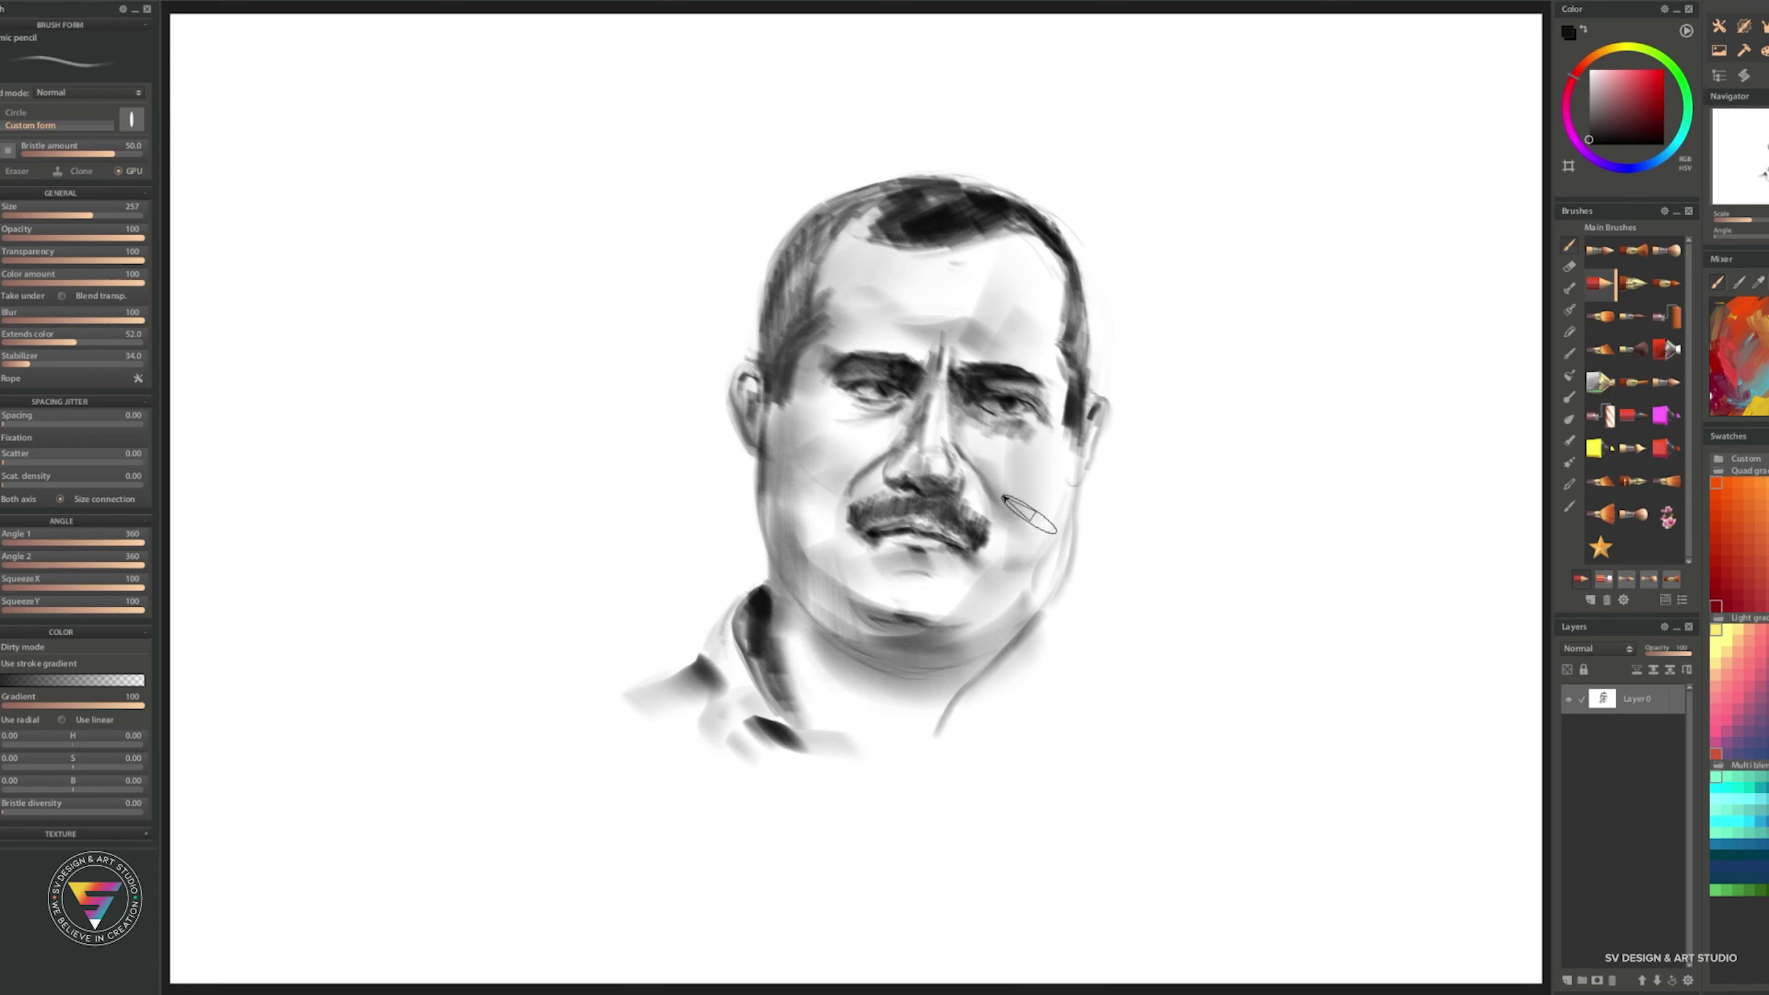
pyautogui.moveTo(808, 550); pyautogui.dragTo(864, 548)
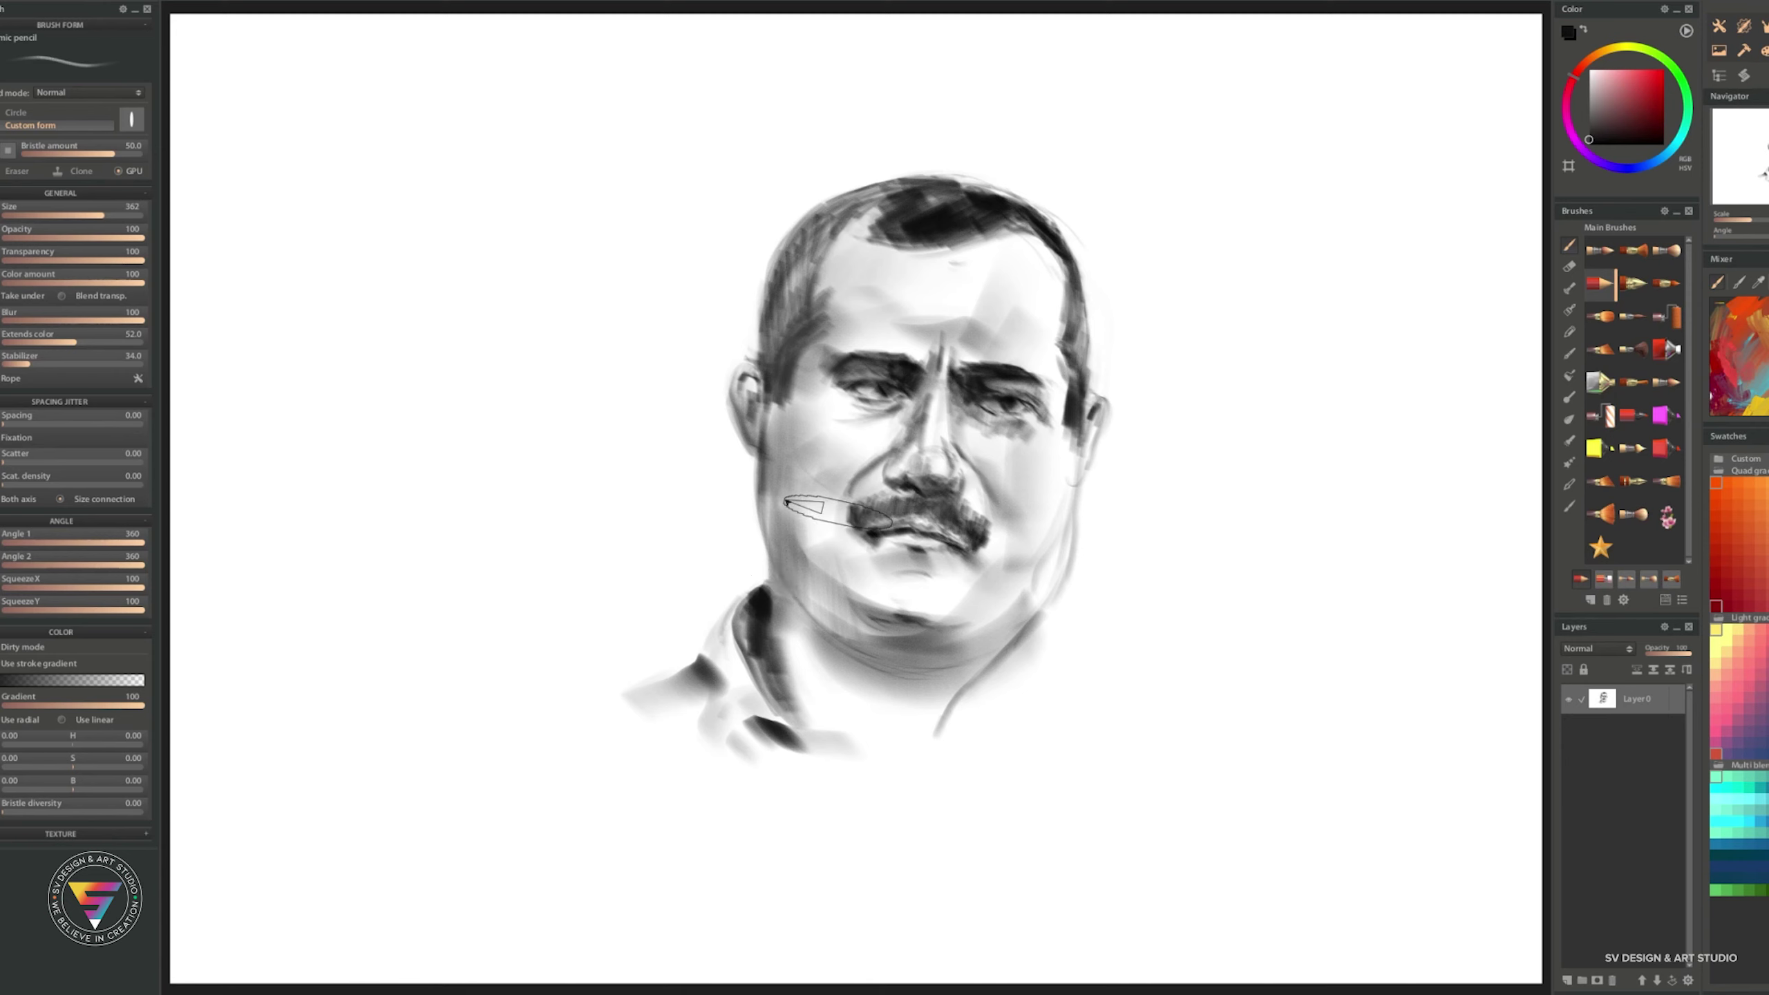
pyautogui.moveTo(787, 502); pyautogui.dragTo(850, 487)
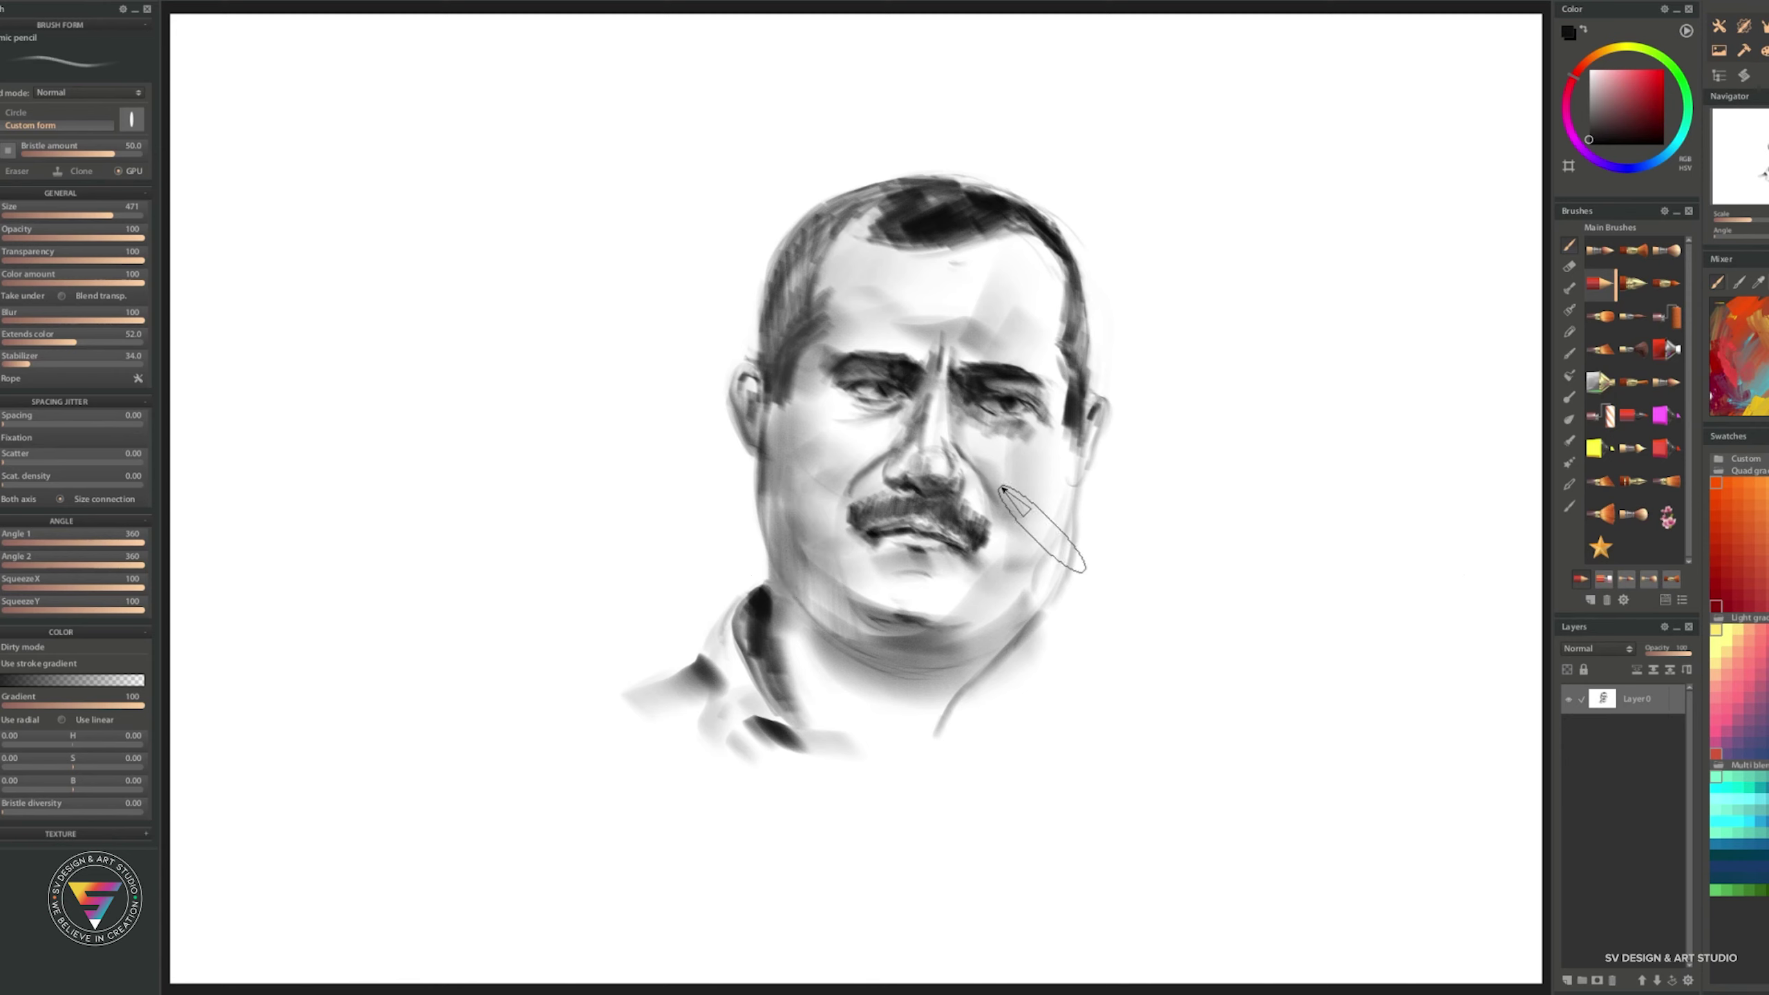
pyautogui.moveTo(783, 509); pyautogui.dragTo(792, 713)
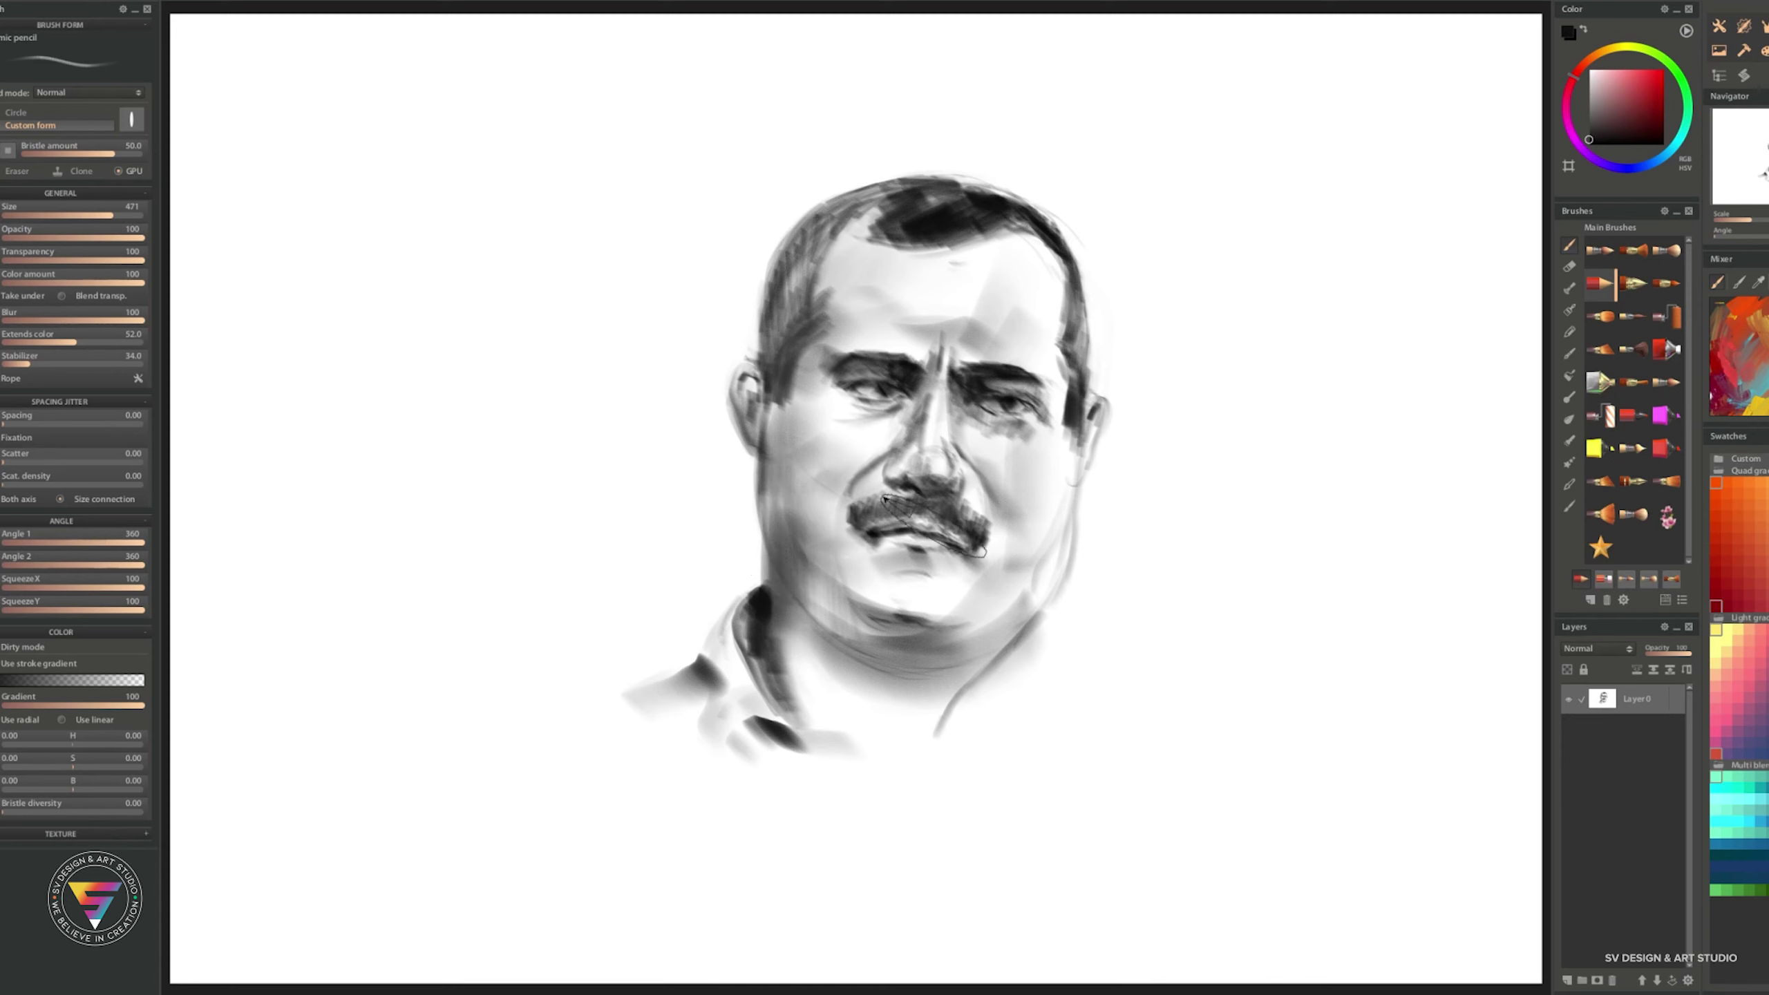
# - With a smaller brush, shade the right ear, right jawline, shadow under the chin and forehead
pyautogui.moveTo(1108, 515); pyautogui.dragTo(1062, 500)
pyautogui.moveTo(1084, 409); pyautogui.dragTo(1084, 461)
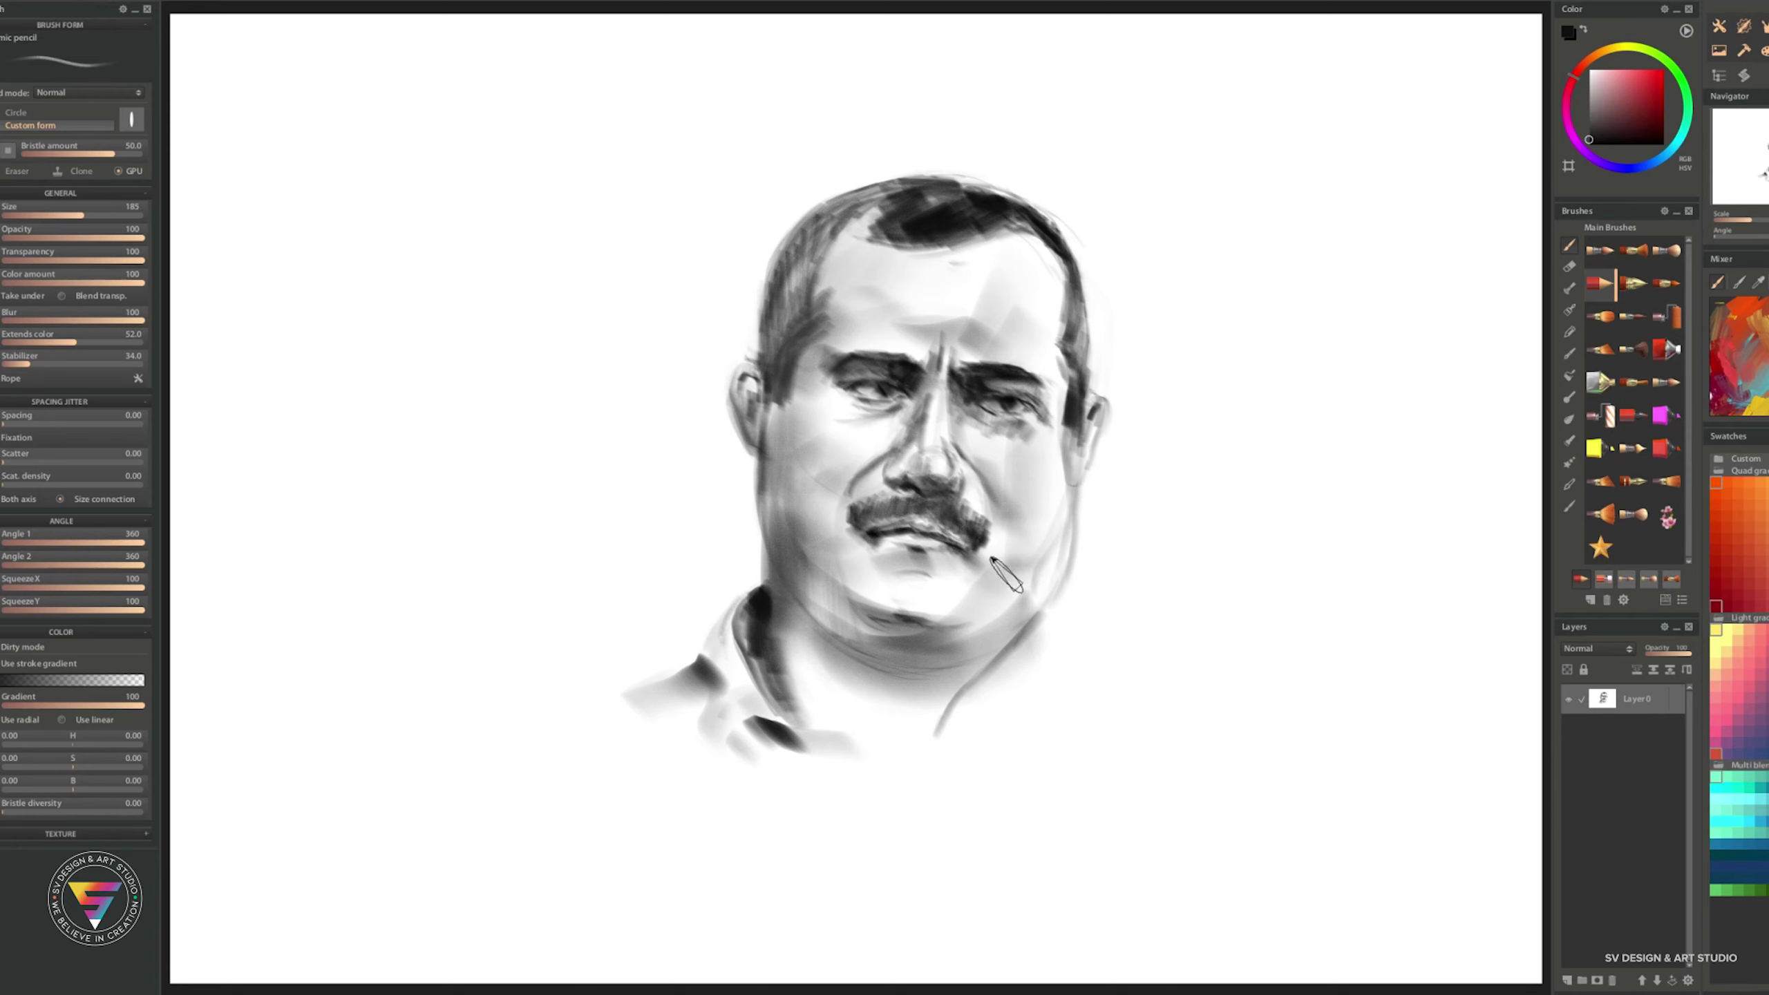
pyautogui.moveTo(1057, 600)
pyautogui.mouseDown()
pyautogui.moveTo(1078, 533)
pyautogui.moveTo(988, 676)
pyautogui.mouseUp()
pyautogui.moveTo(898, 630); pyautogui.dragTo(982, 624)
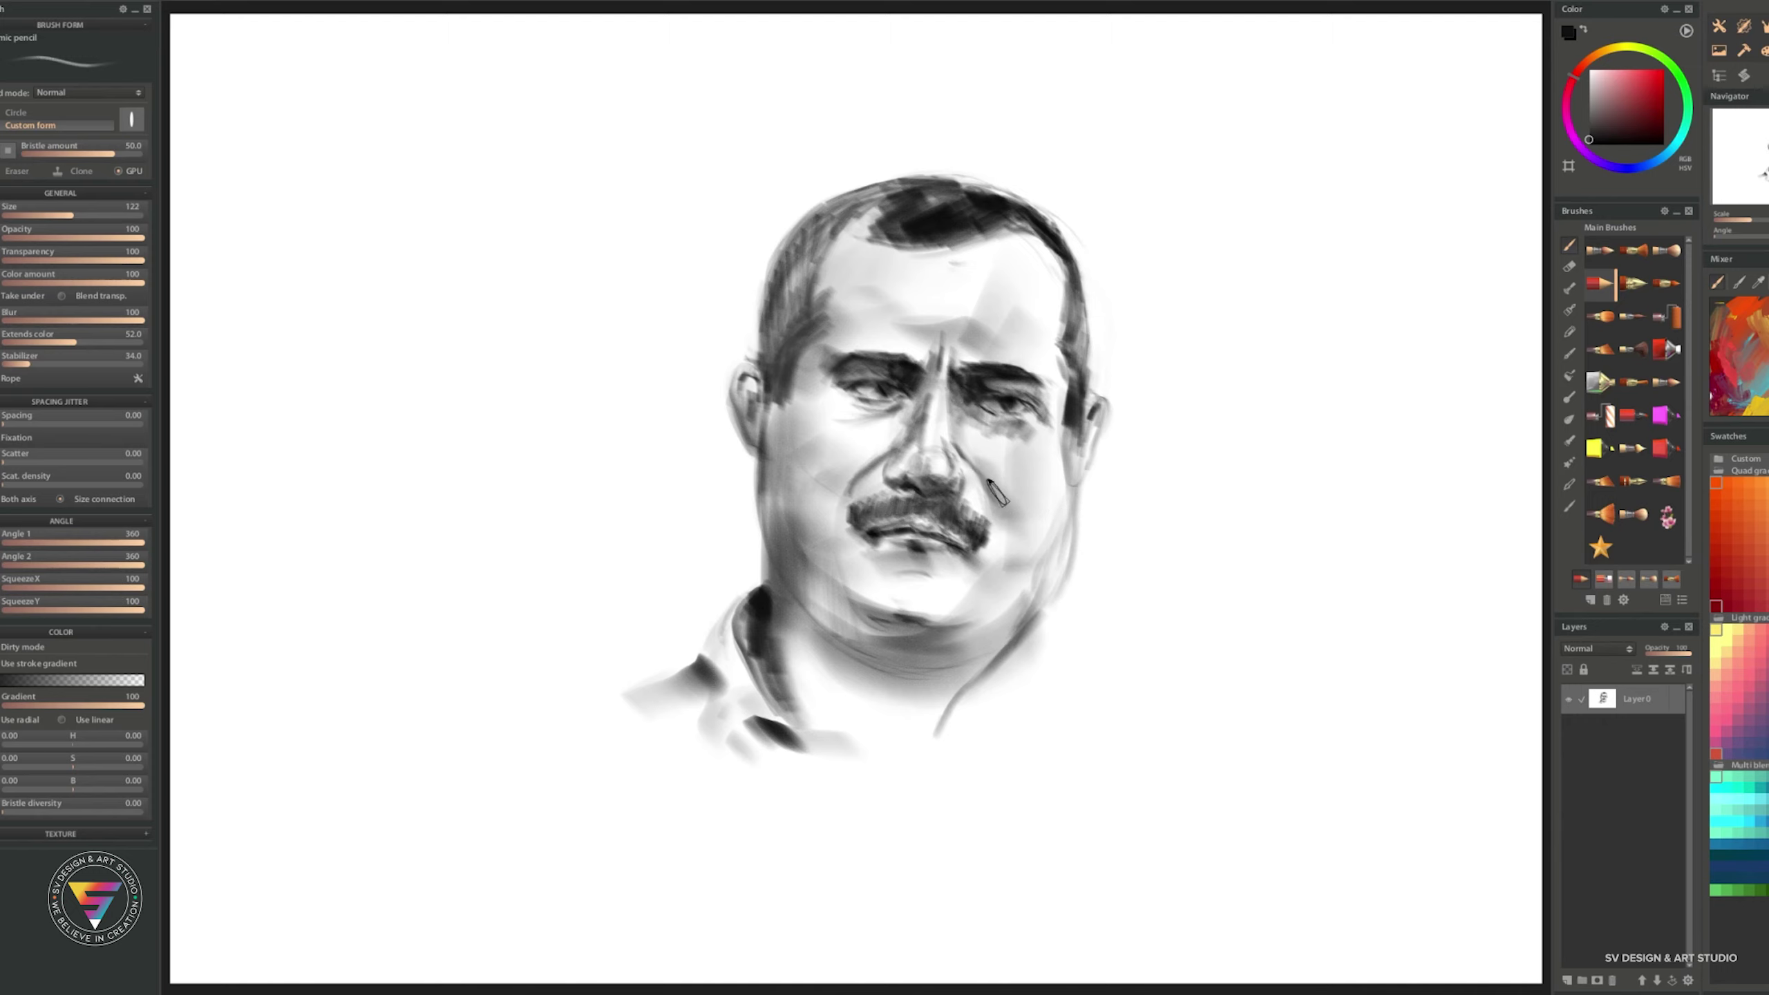
pyautogui.moveTo(862, 325); pyautogui.dragTo(995, 331)
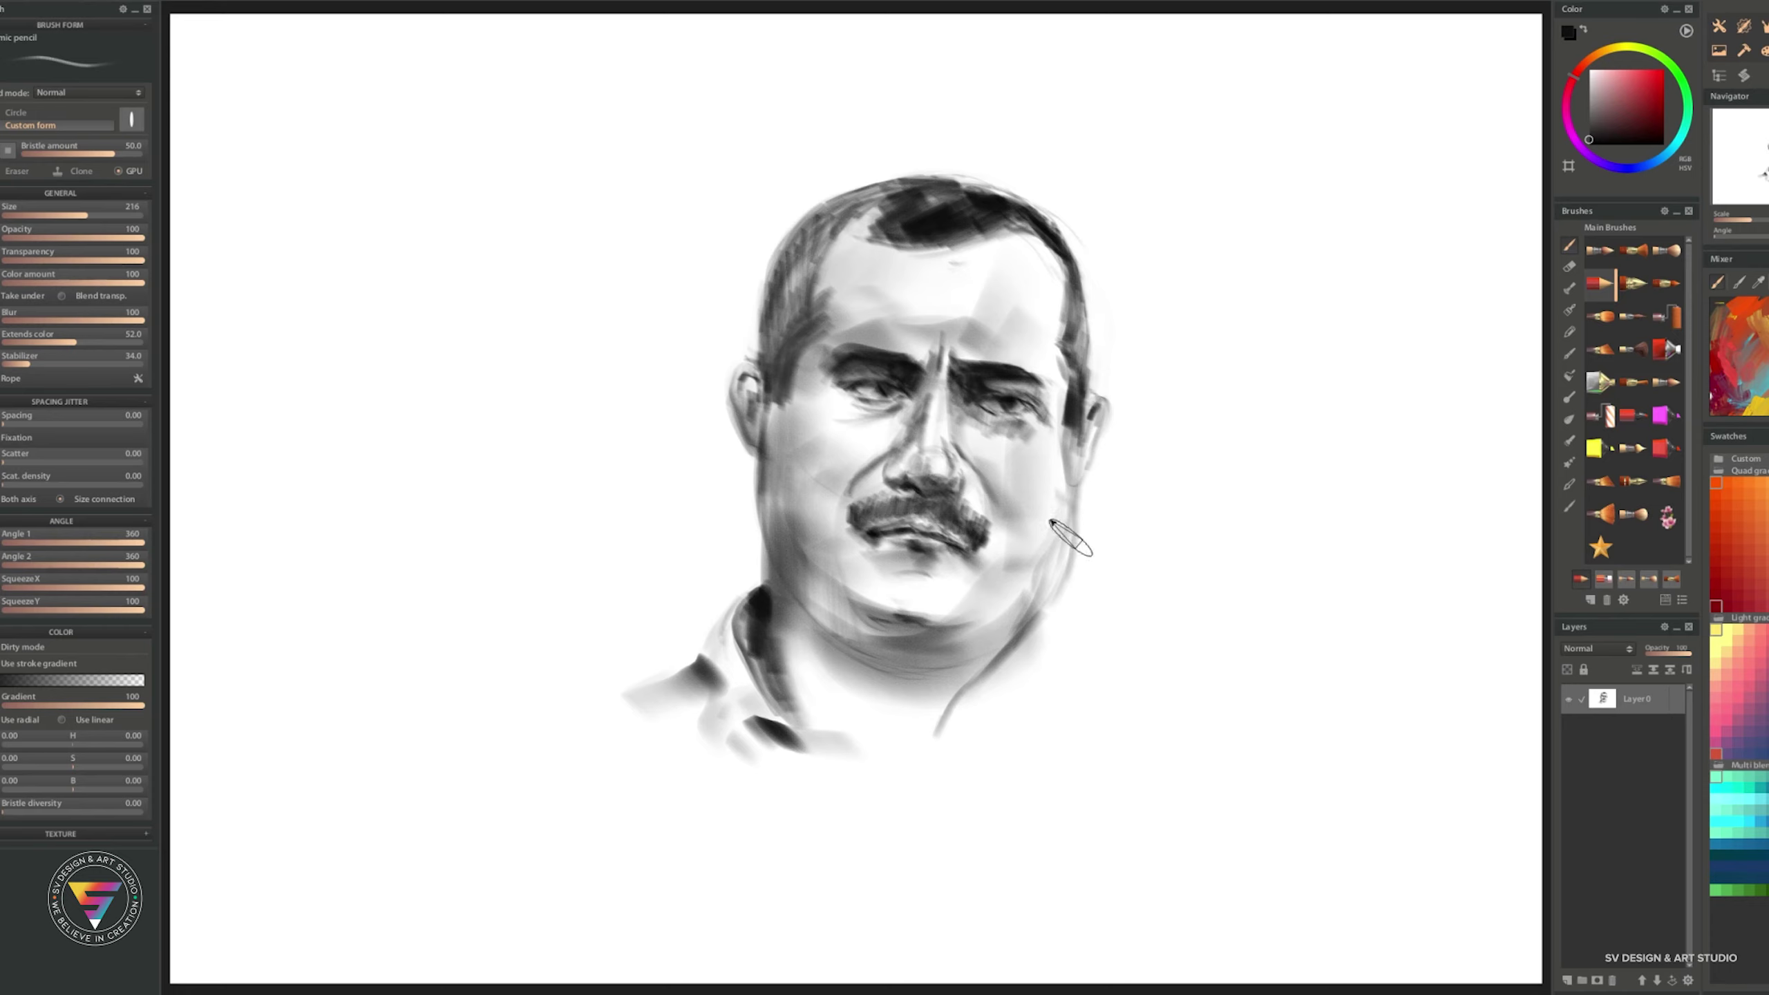
# - Reinforce the right jawline, sketch the right shoulder and collar, and paint the mustache solid black
pyautogui.moveTo(1019, 599); pyautogui.dragTo(1066, 505)
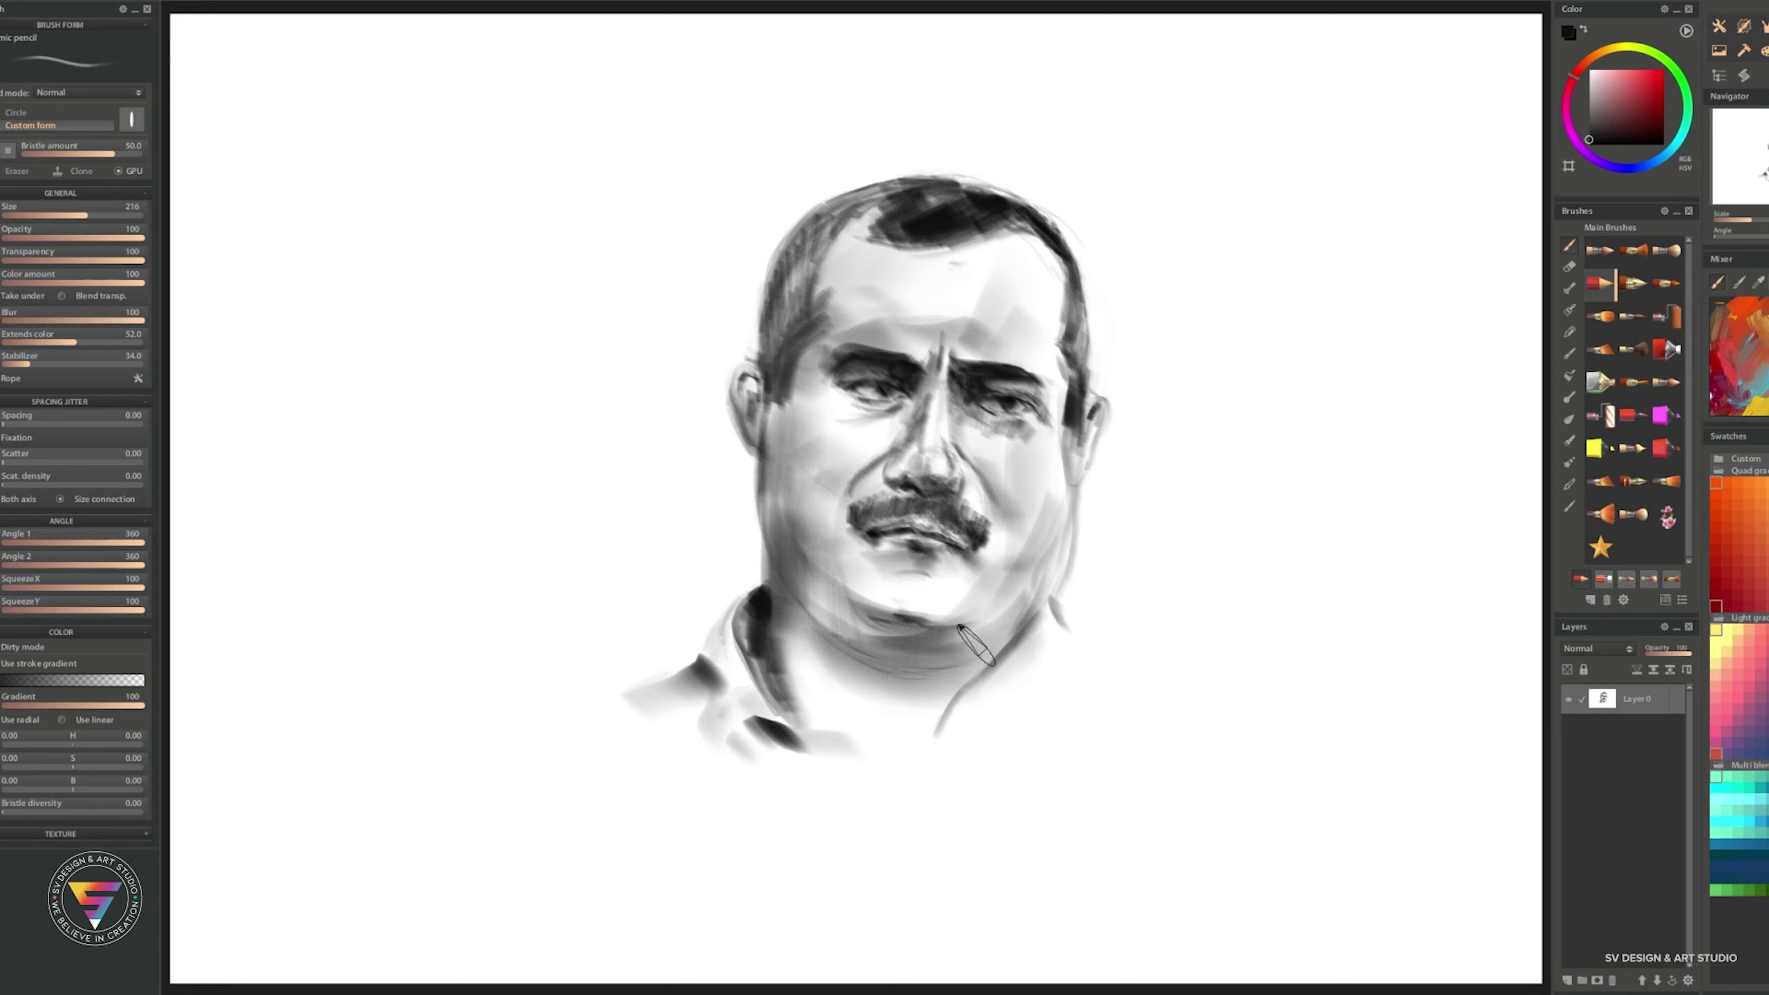
pyautogui.moveTo(1048, 662); pyautogui.dragTo(932, 743)
pyautogui.moveTo(1051, 600); pyautogui.dragTo(1100, 669)
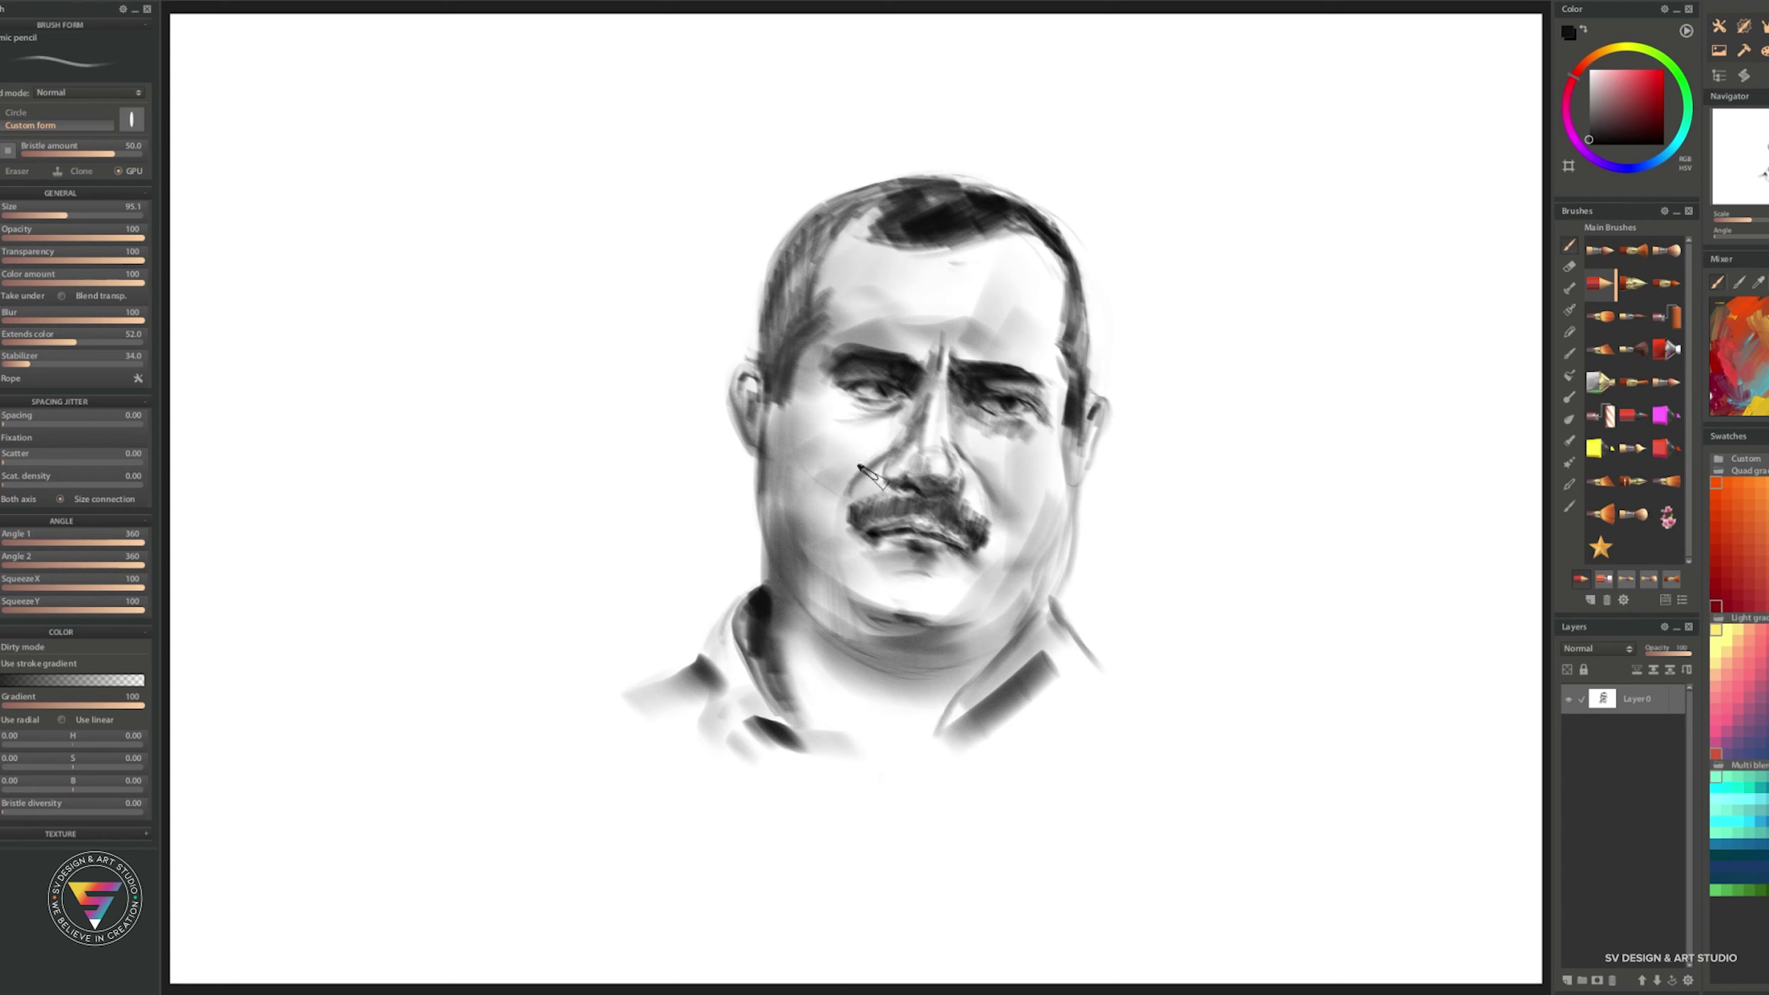
pyautogui.moveTo(853, 515); pyautogui.dragTo(919, 497)
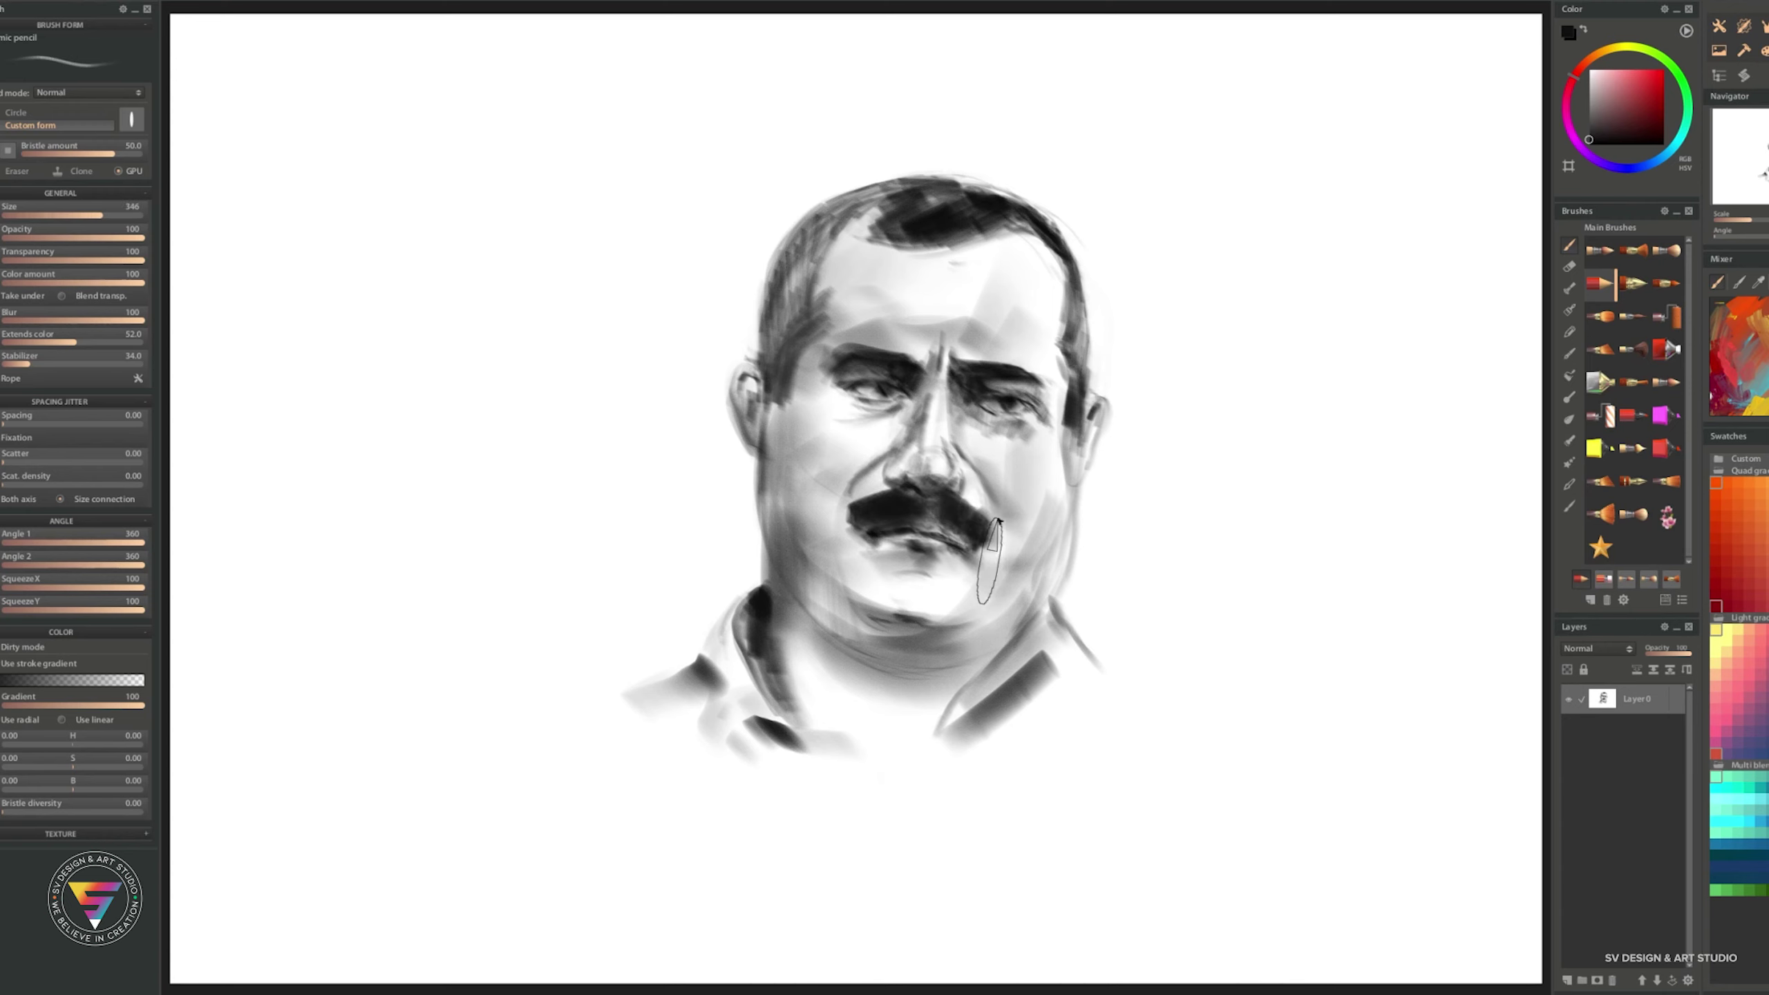
# - With a smaller brush, shade under both eyes, define the left eye, and darken both ears
pyautogui.press('[')
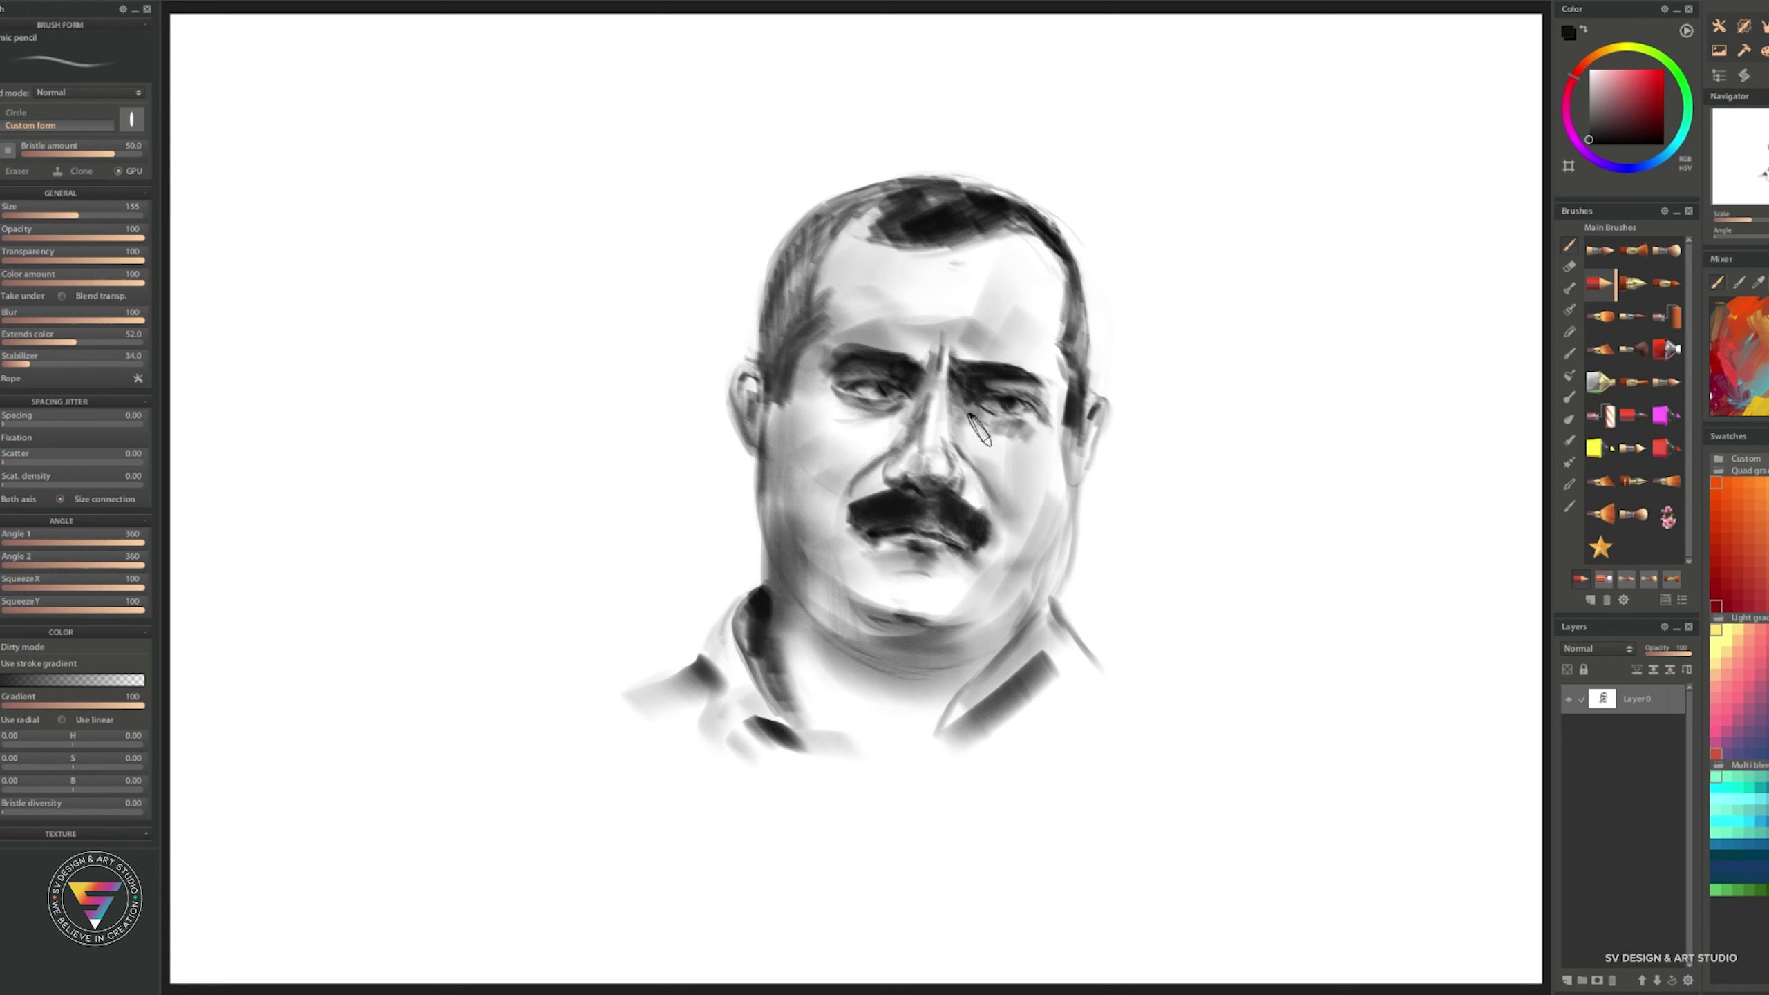
pyautogui.moveTo(1042, 432); pyautogui.dragTo(1005, 391)
pyautogui.moveTo(869, 401); pyautogui.dragTo(825, 418)
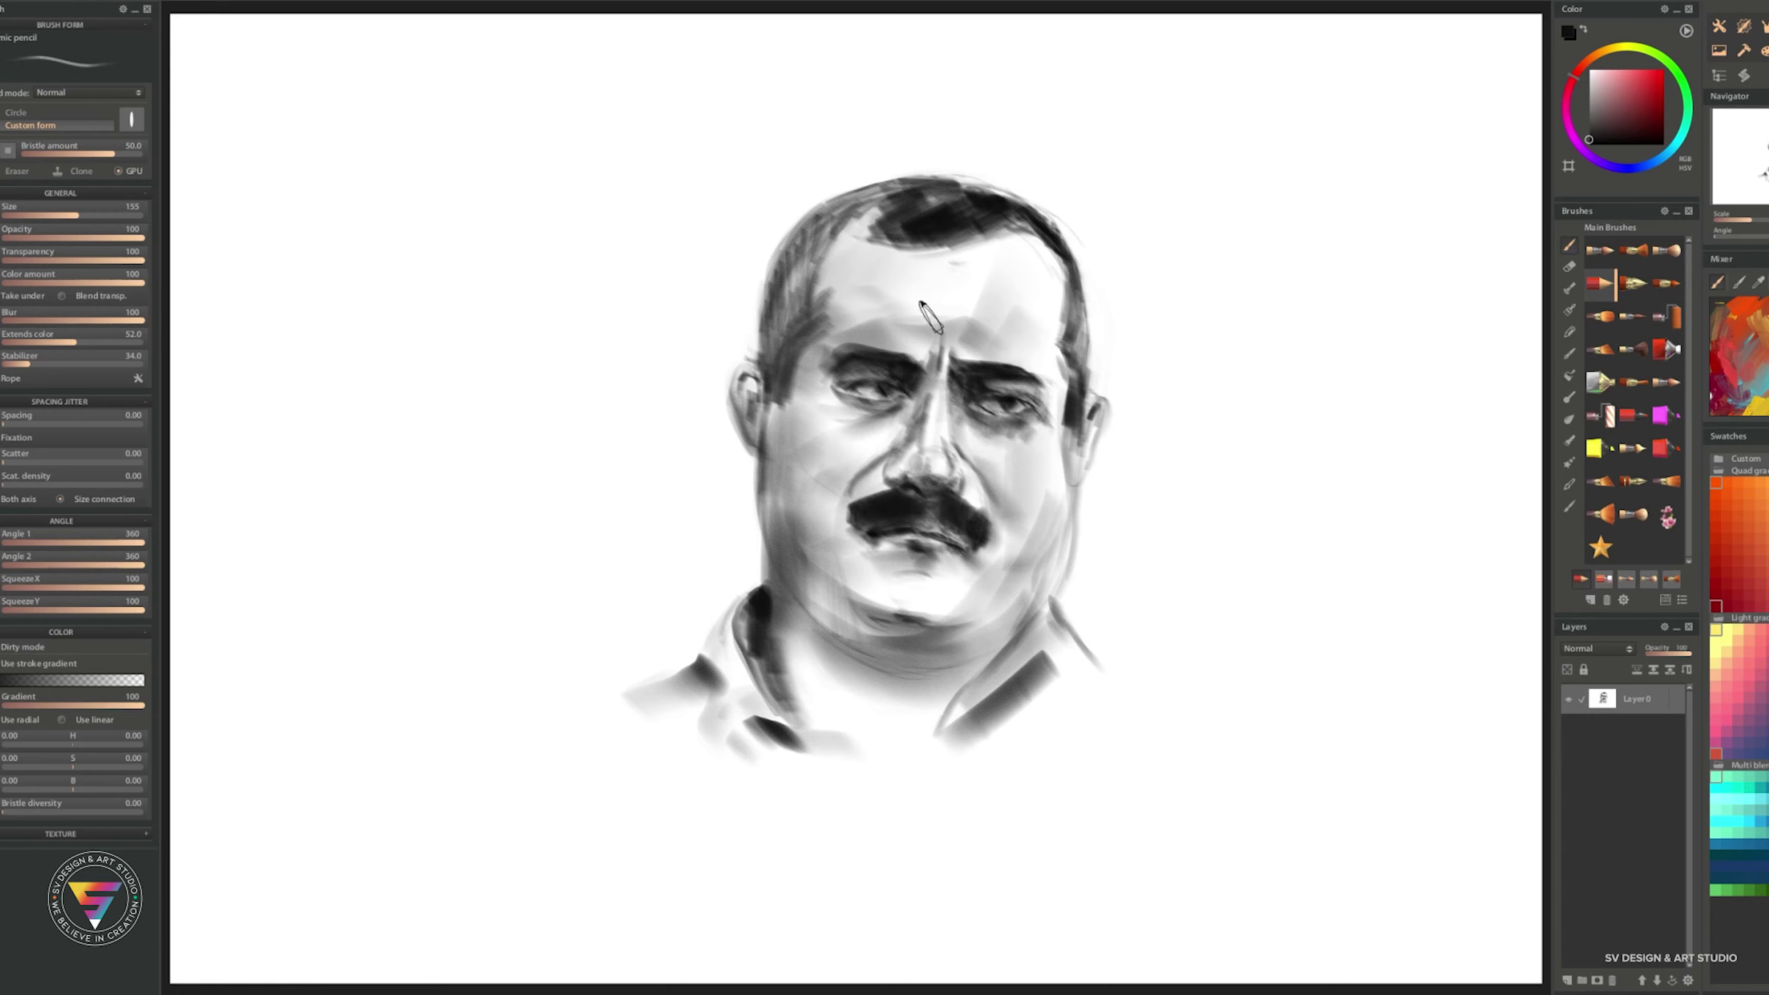
pyautogui.moveTo(872, 376); pyautogui.dragTo(895, 390)
pyautogui.moveTo(1107, 405); pyautogui.dragTo(1080, 457)
pyautogui.moveTo(745, 394); pyautogui.dragTo(752, 411)
# - Darken the hair at the left temple and top, and shade across the forehead
pyautogui.moveTo(809, 275); pyautogui.dragTo(770, 348)
pyautogui.moveTo(807, 240)
pyautogui.mouseDown()
pyautogui.moveTo(775, 359)
pyautogui.moveTo(767, 335)
pyautogui.moveTo(934, 188)
pyautogui.moveTo(794, 296)
pyautogui.mouseUp()
pyautogui.moveTo(822, 261); pyautogui.dragTo(753, 411)
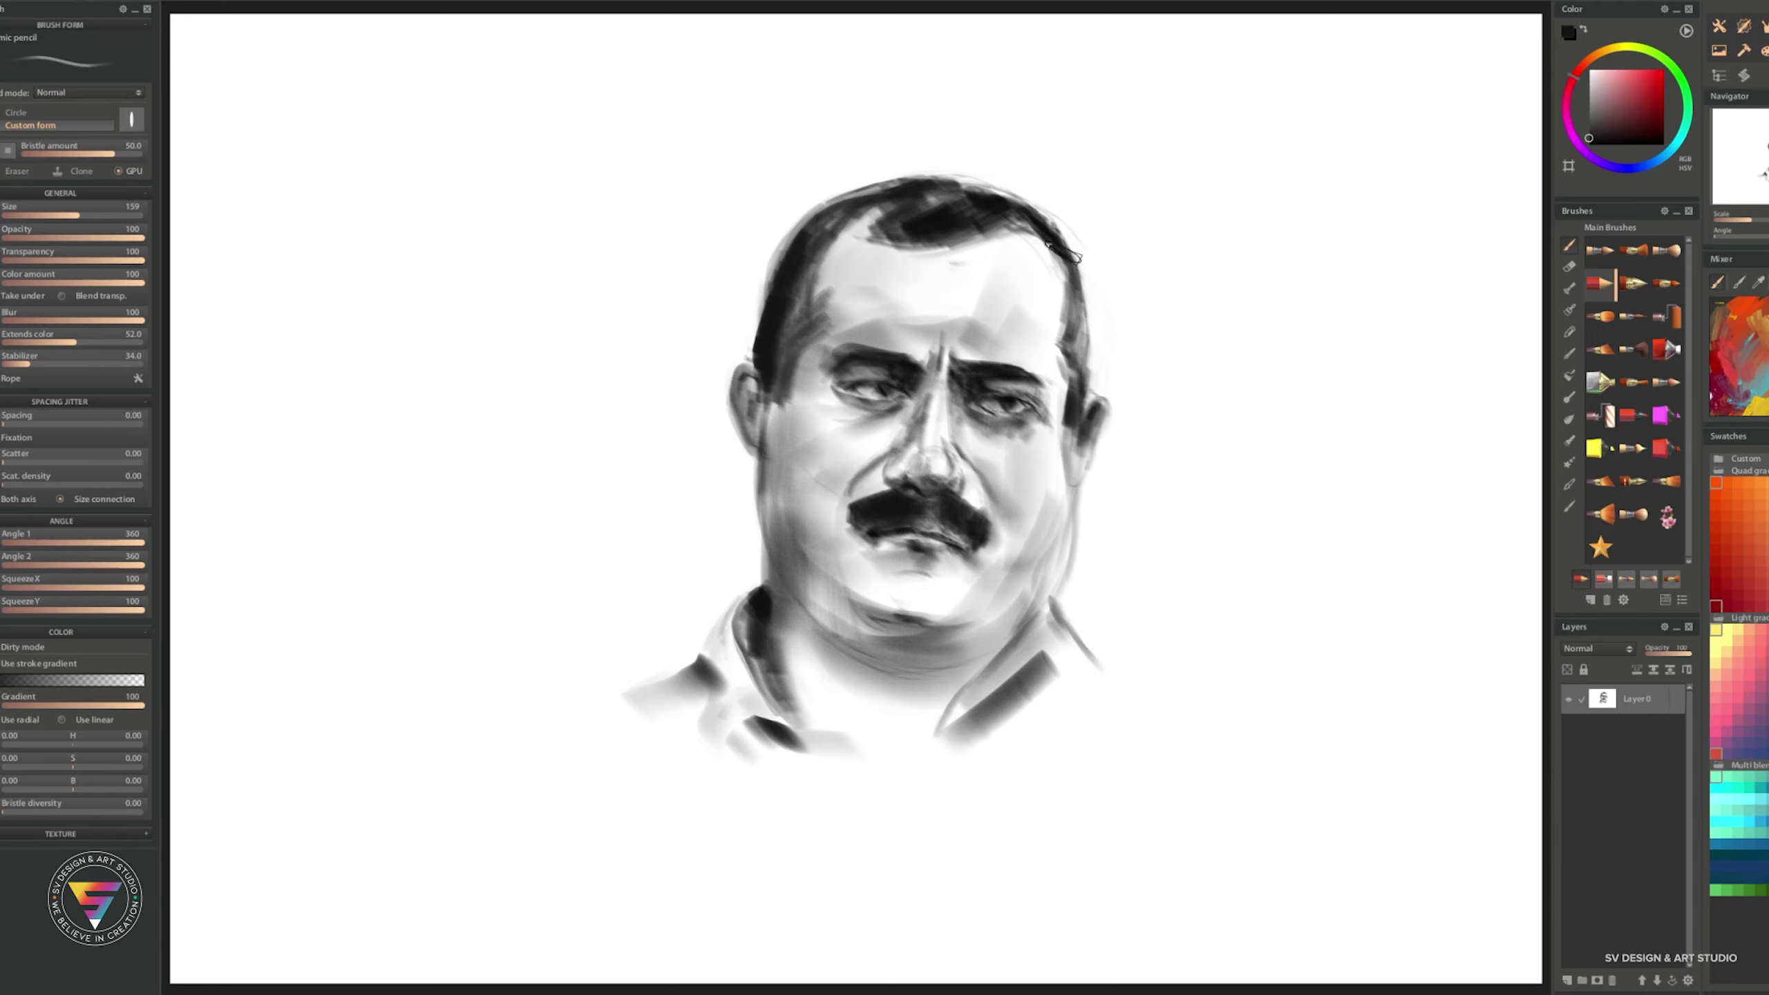
pyautogui.moveTo(1019, 245); pyautogui.dragTo(835, 335)
pyautogui.moveTo(975, 251); pyautogui.dragTo(866, 312)
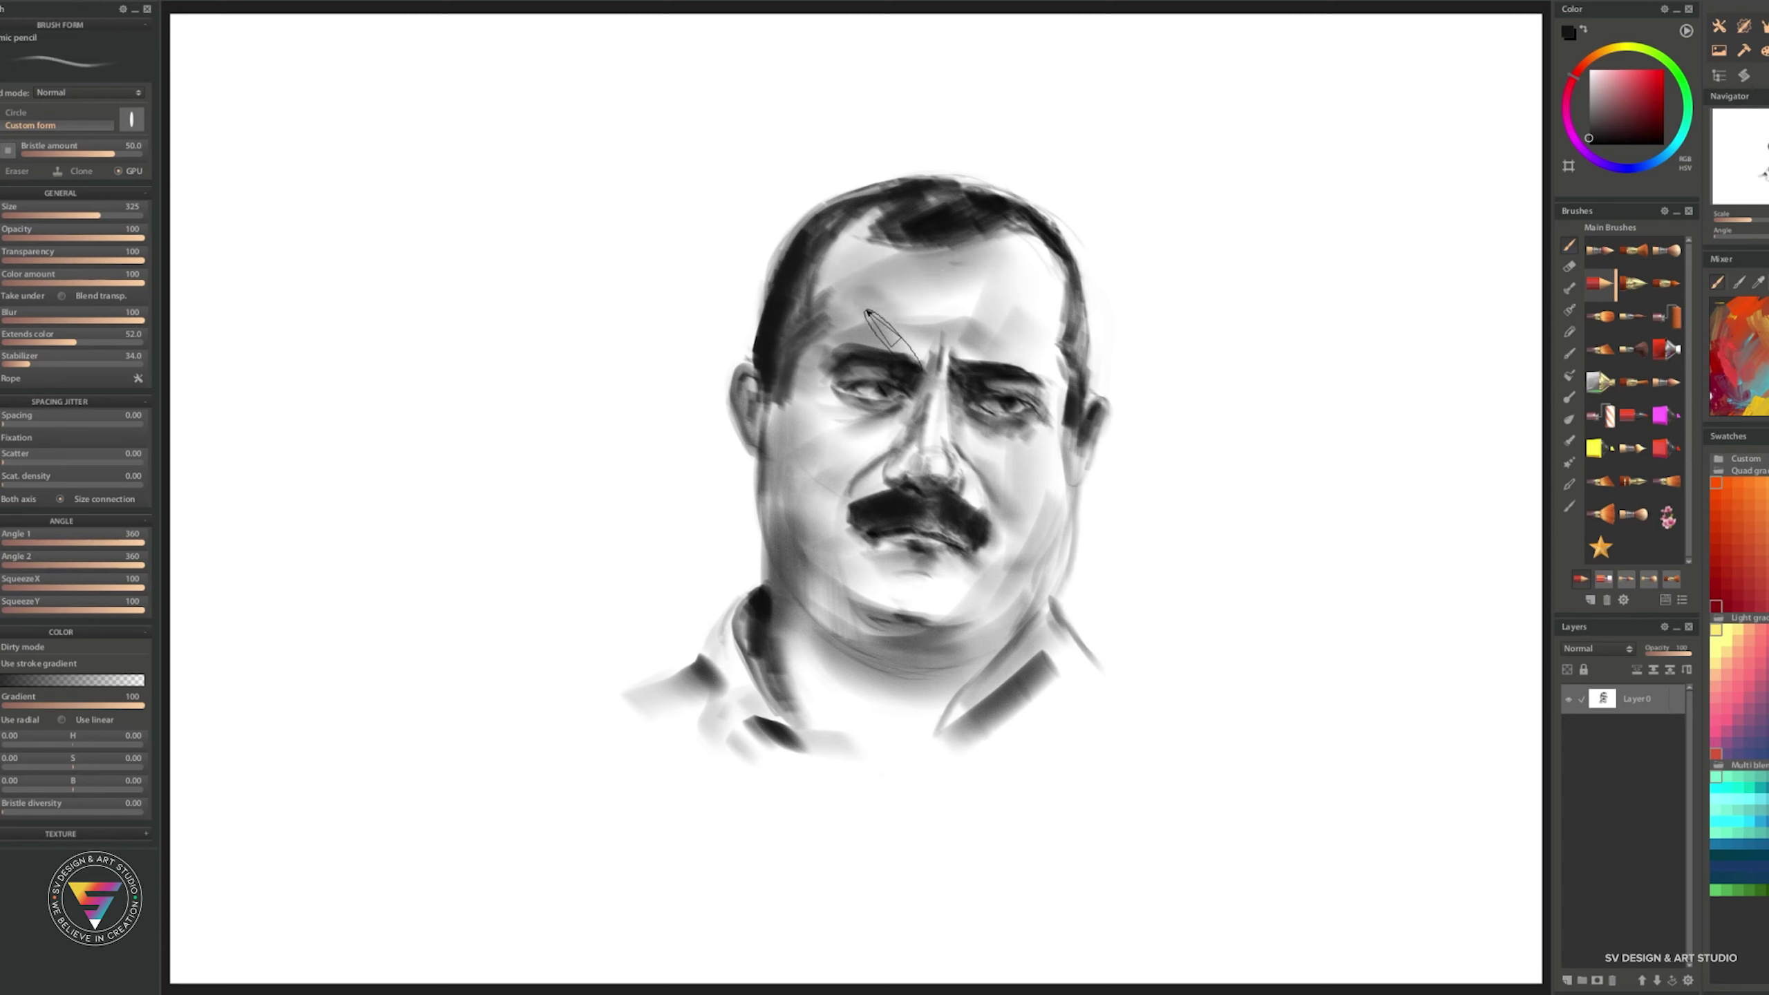
# - Shade the right temple, cheek, jawline and neck with a slightly smaller brush
pyautogui.moveTo(1041, 327); pyautogui.dragTo(1048, 418)
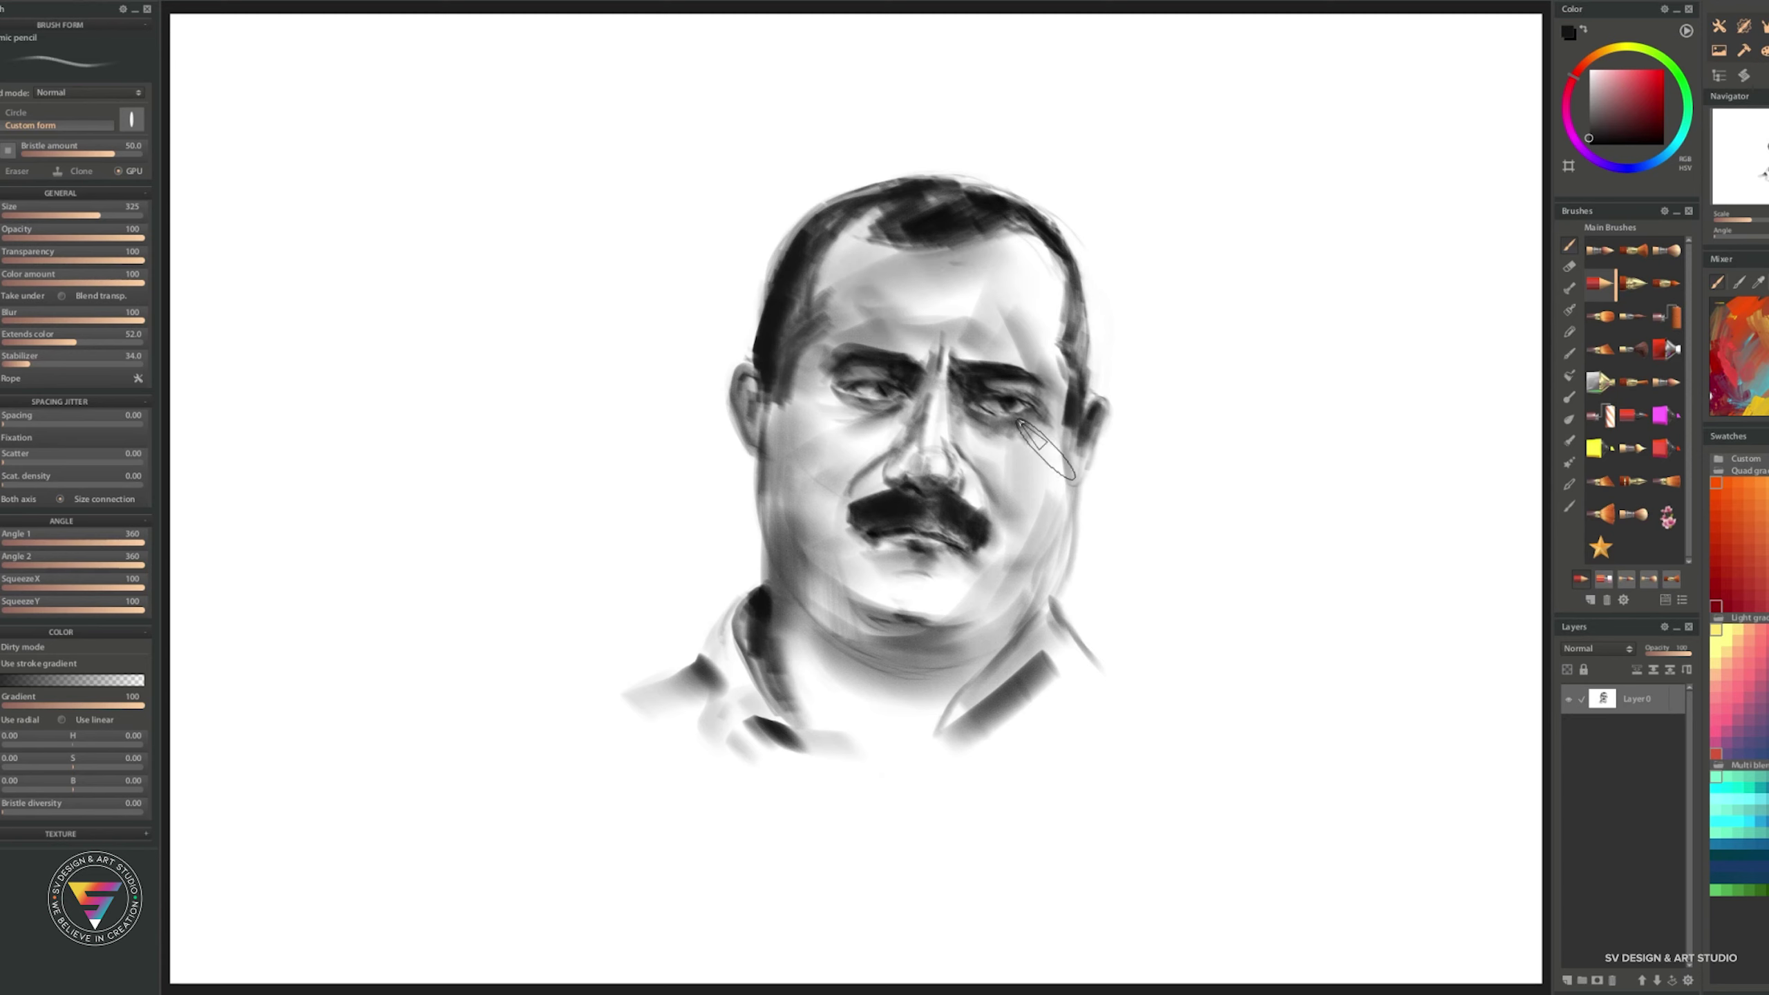
pyautogui.moveTo(1055, 439); pyautogui.dragTo(1024, 516)
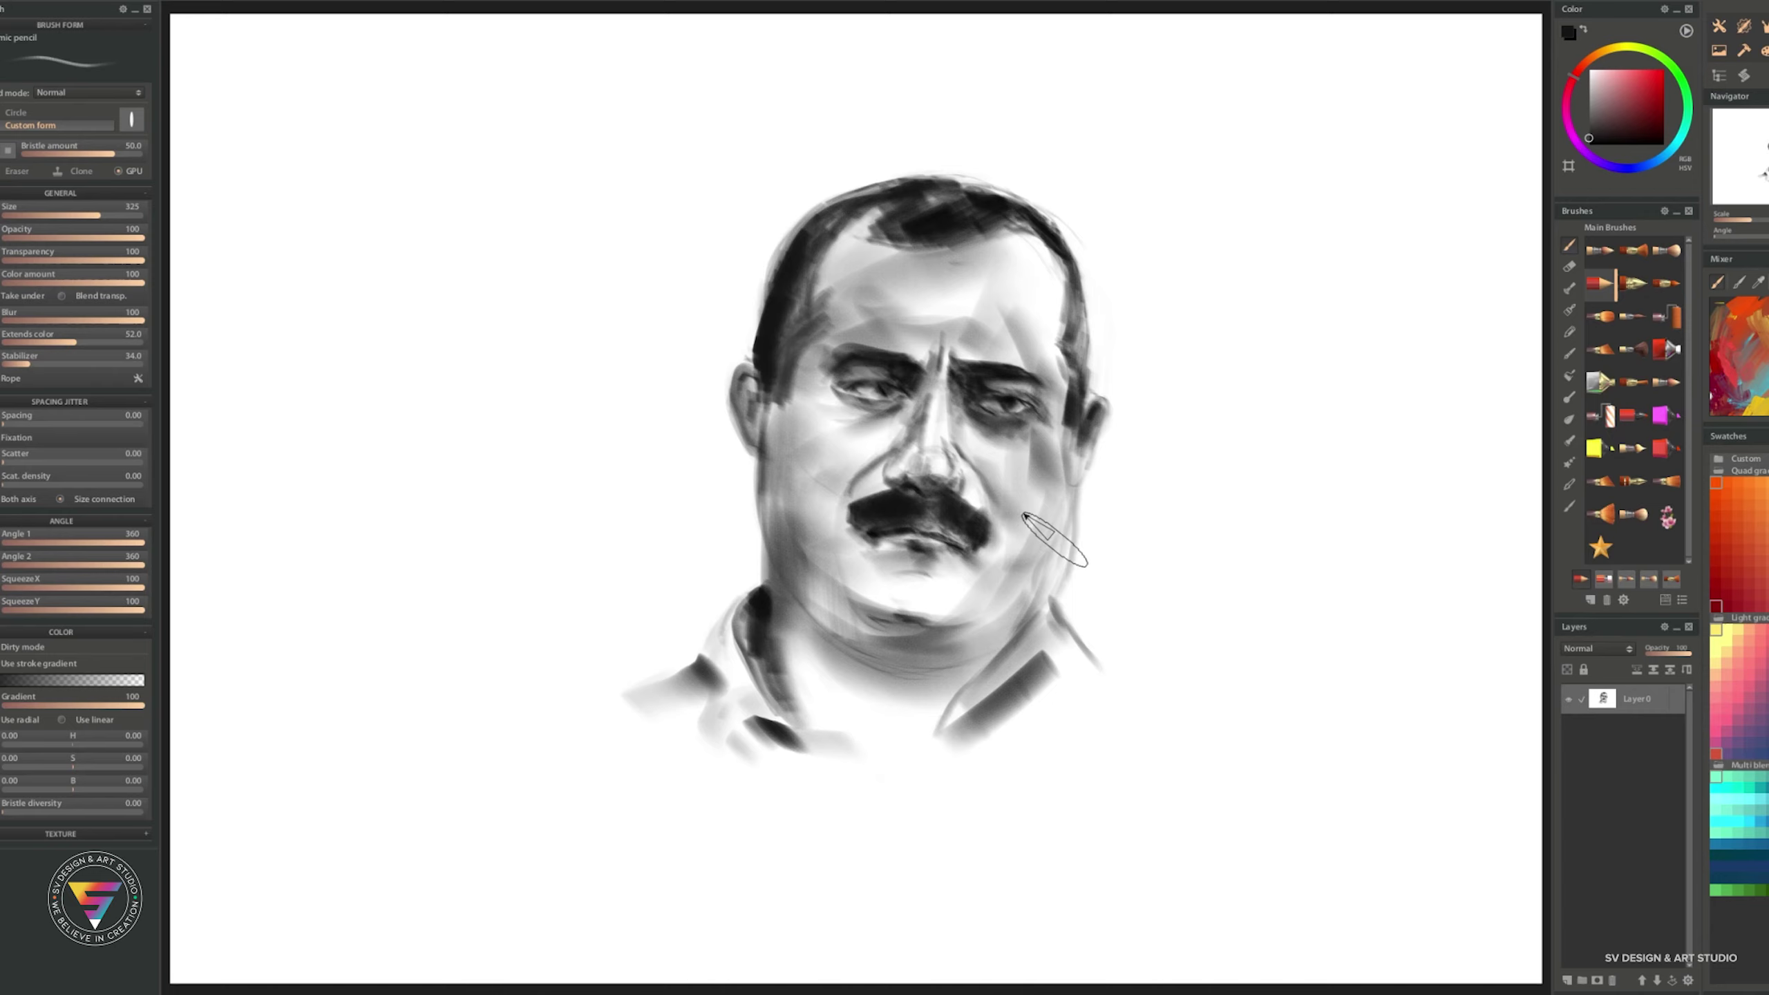
pyautogui.press('[')
pyautogui.press('[')
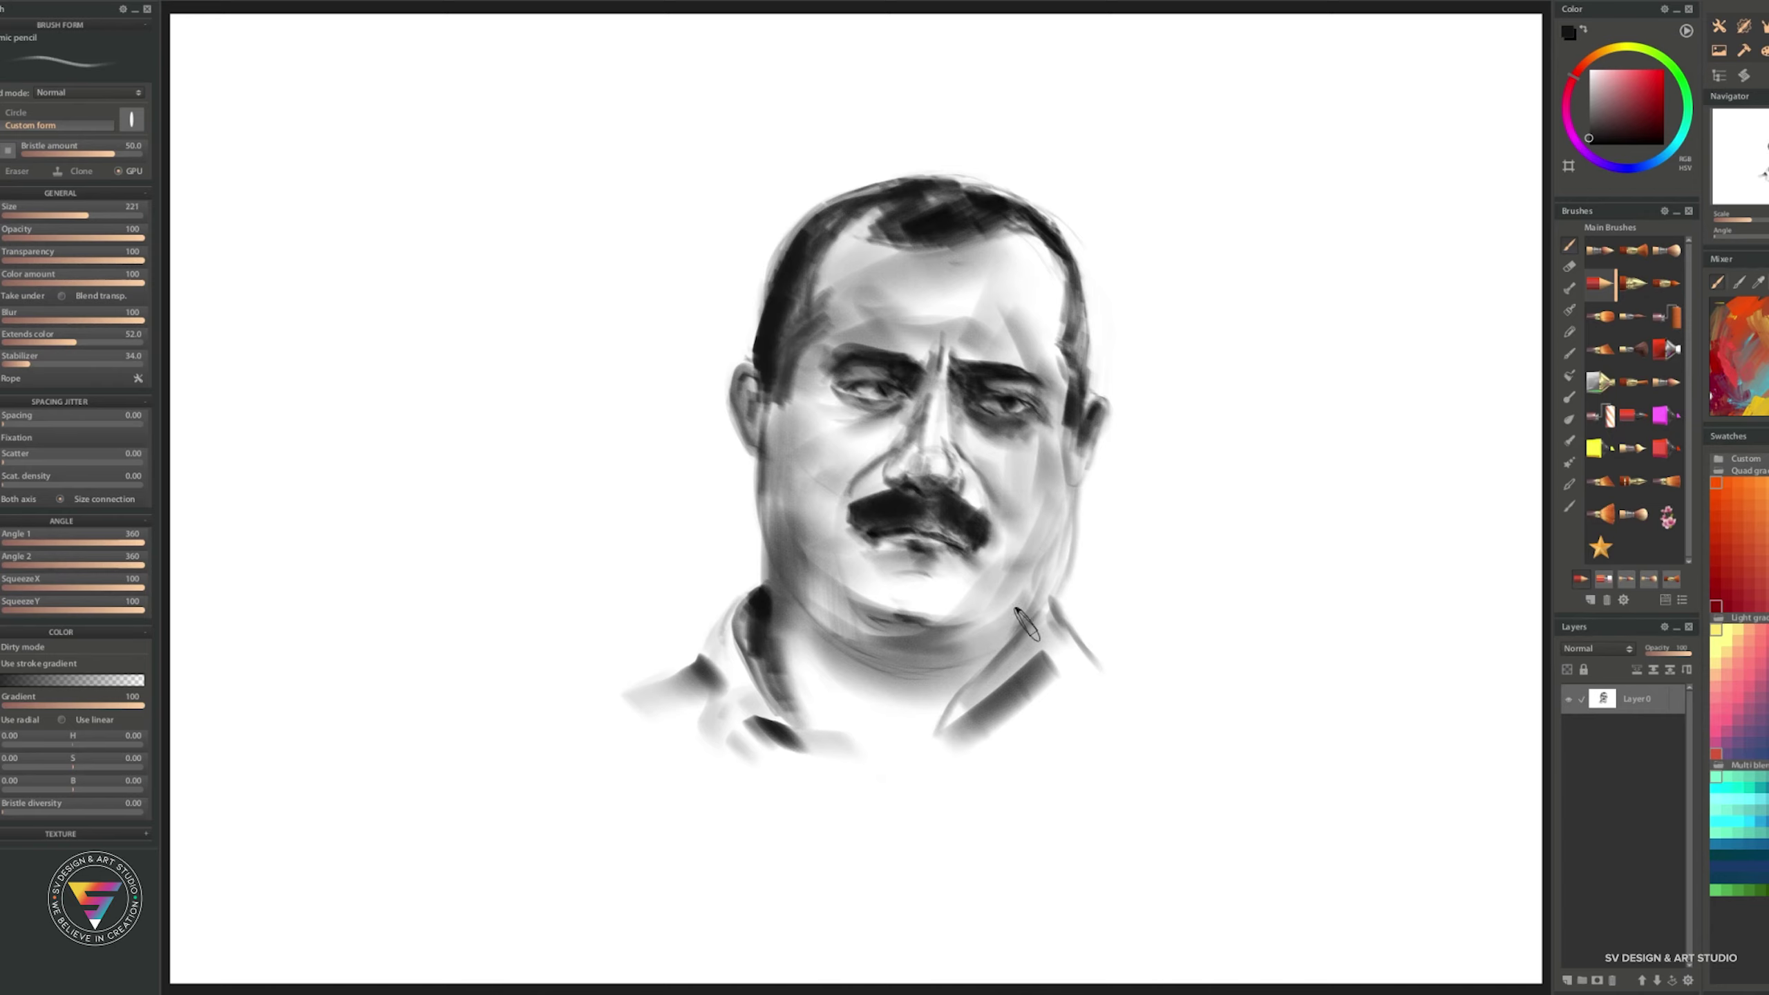
pyautogui.moveTo(1063, 487)
pyautogui.mouseDown()
pyautogui.moveTo(919, 723)
pyautogui.moveTo(801, 765)
pyautogui.moveTo(898, 800)
pyautogui.moveTo(896, 899)
pyautogui.mouseUp()
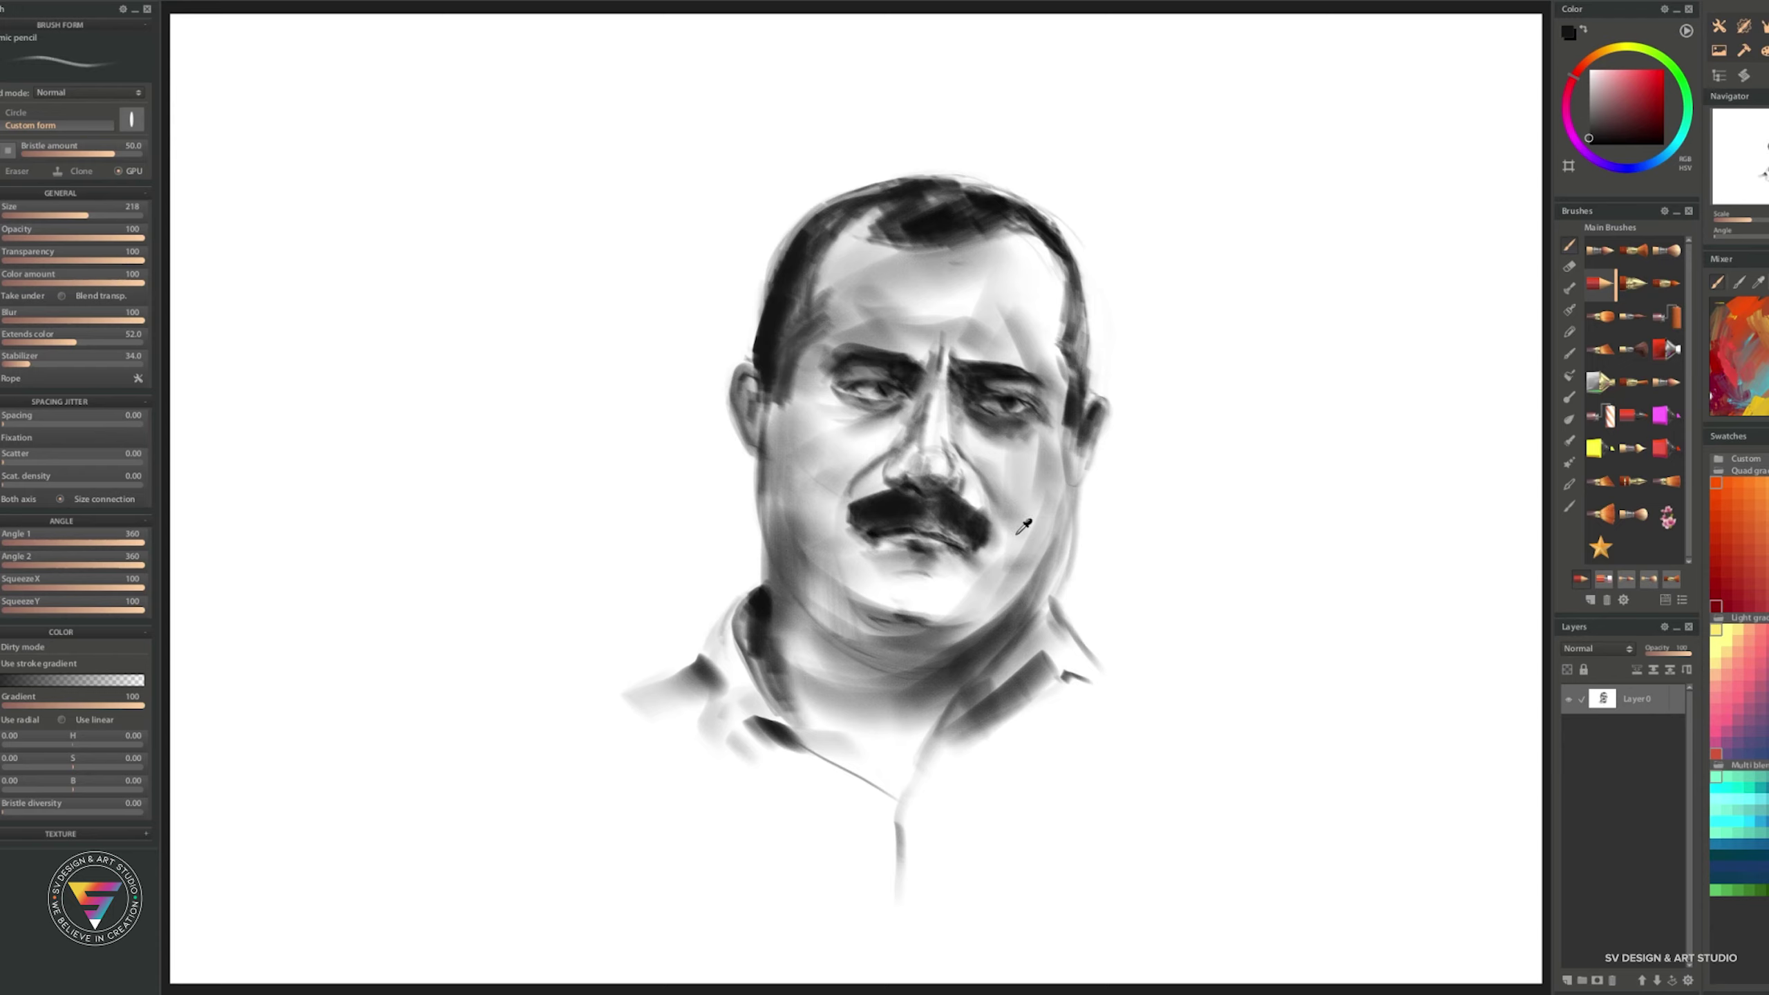
# - Switch to white and clean up, repaint and blend the top and right edges of the hair
pyautogui.press('[')
pyautogui.press('[')
pyautogui.press('[')
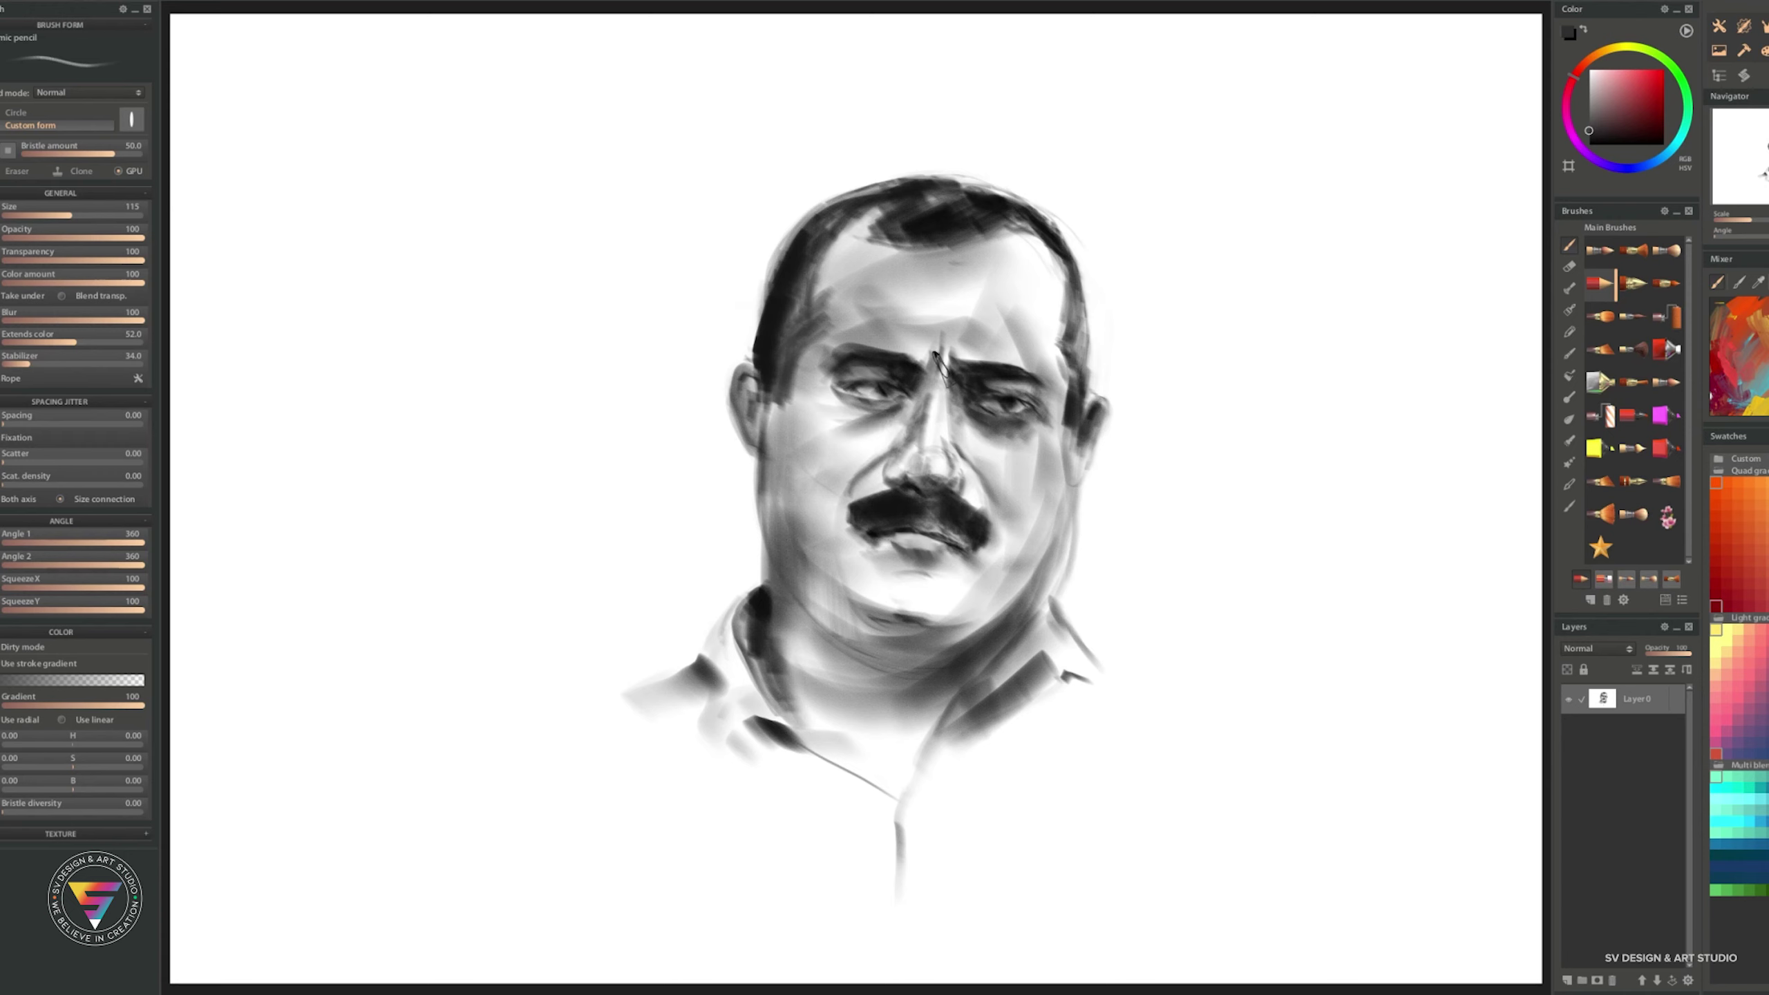
pyautogui.moveTo(815, 355); pyautogui.dragTo(857, 307)
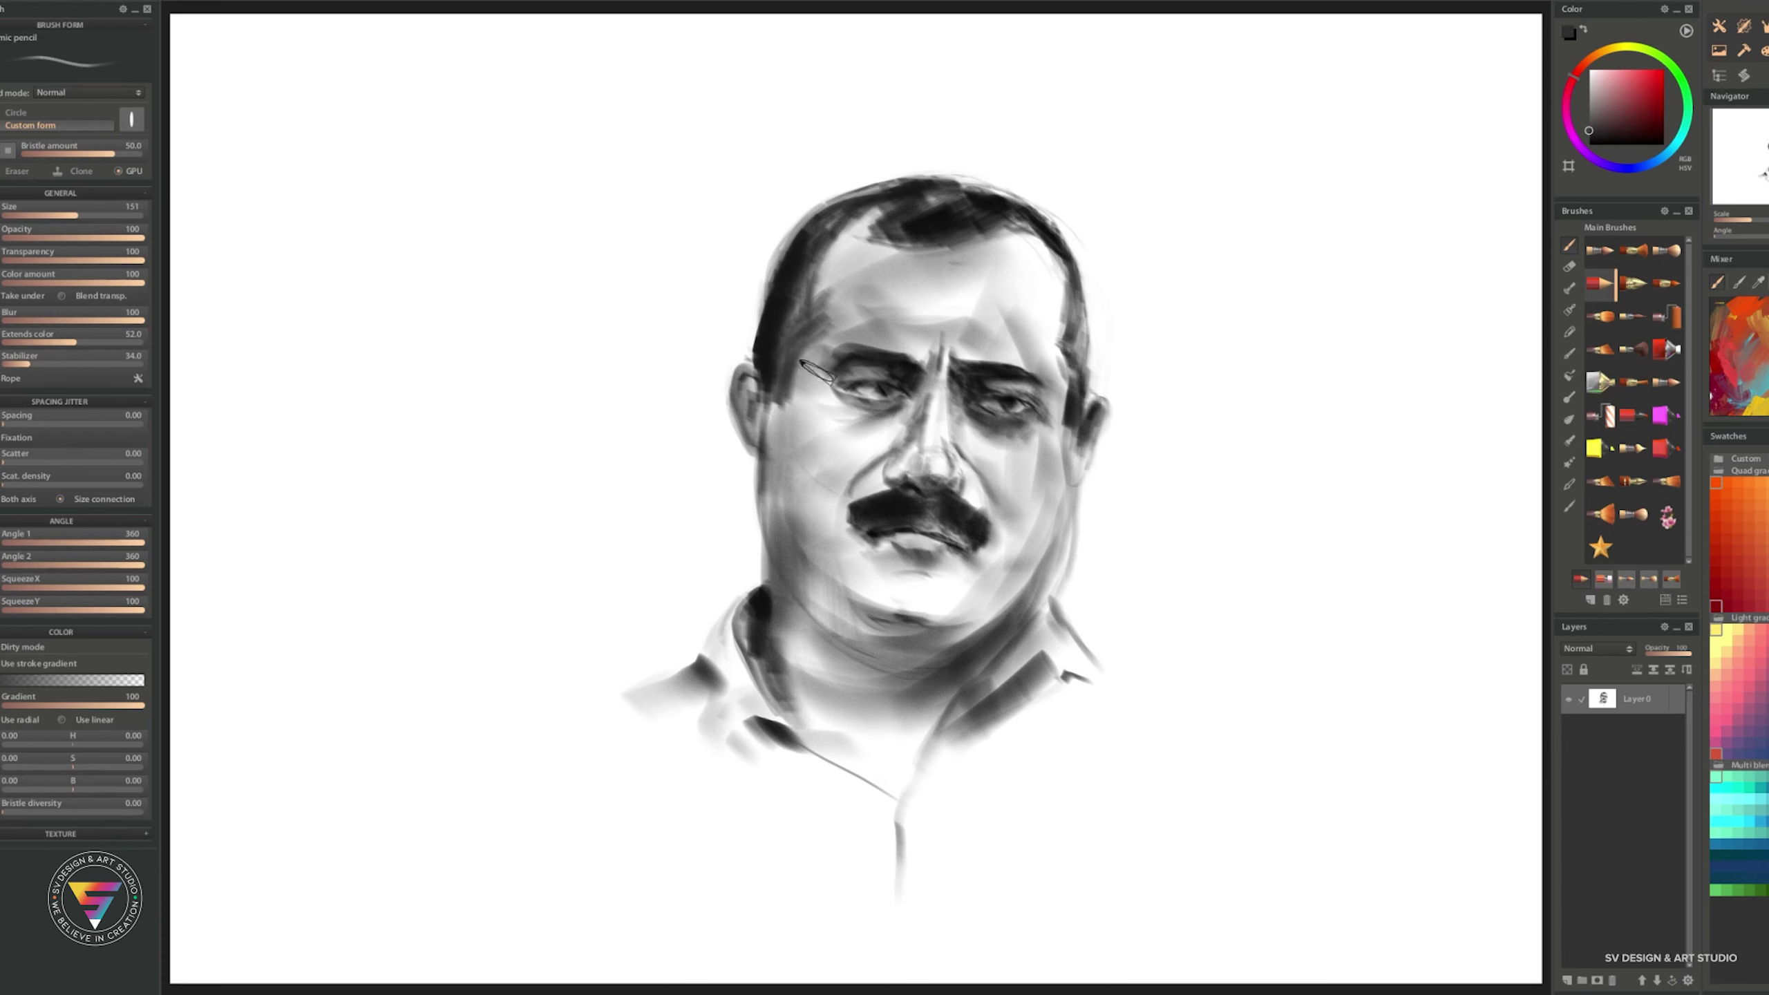
pyautogui.keyDown('alt'); pyautogui.click(851, 313); pyautogui.keyUp('alt')
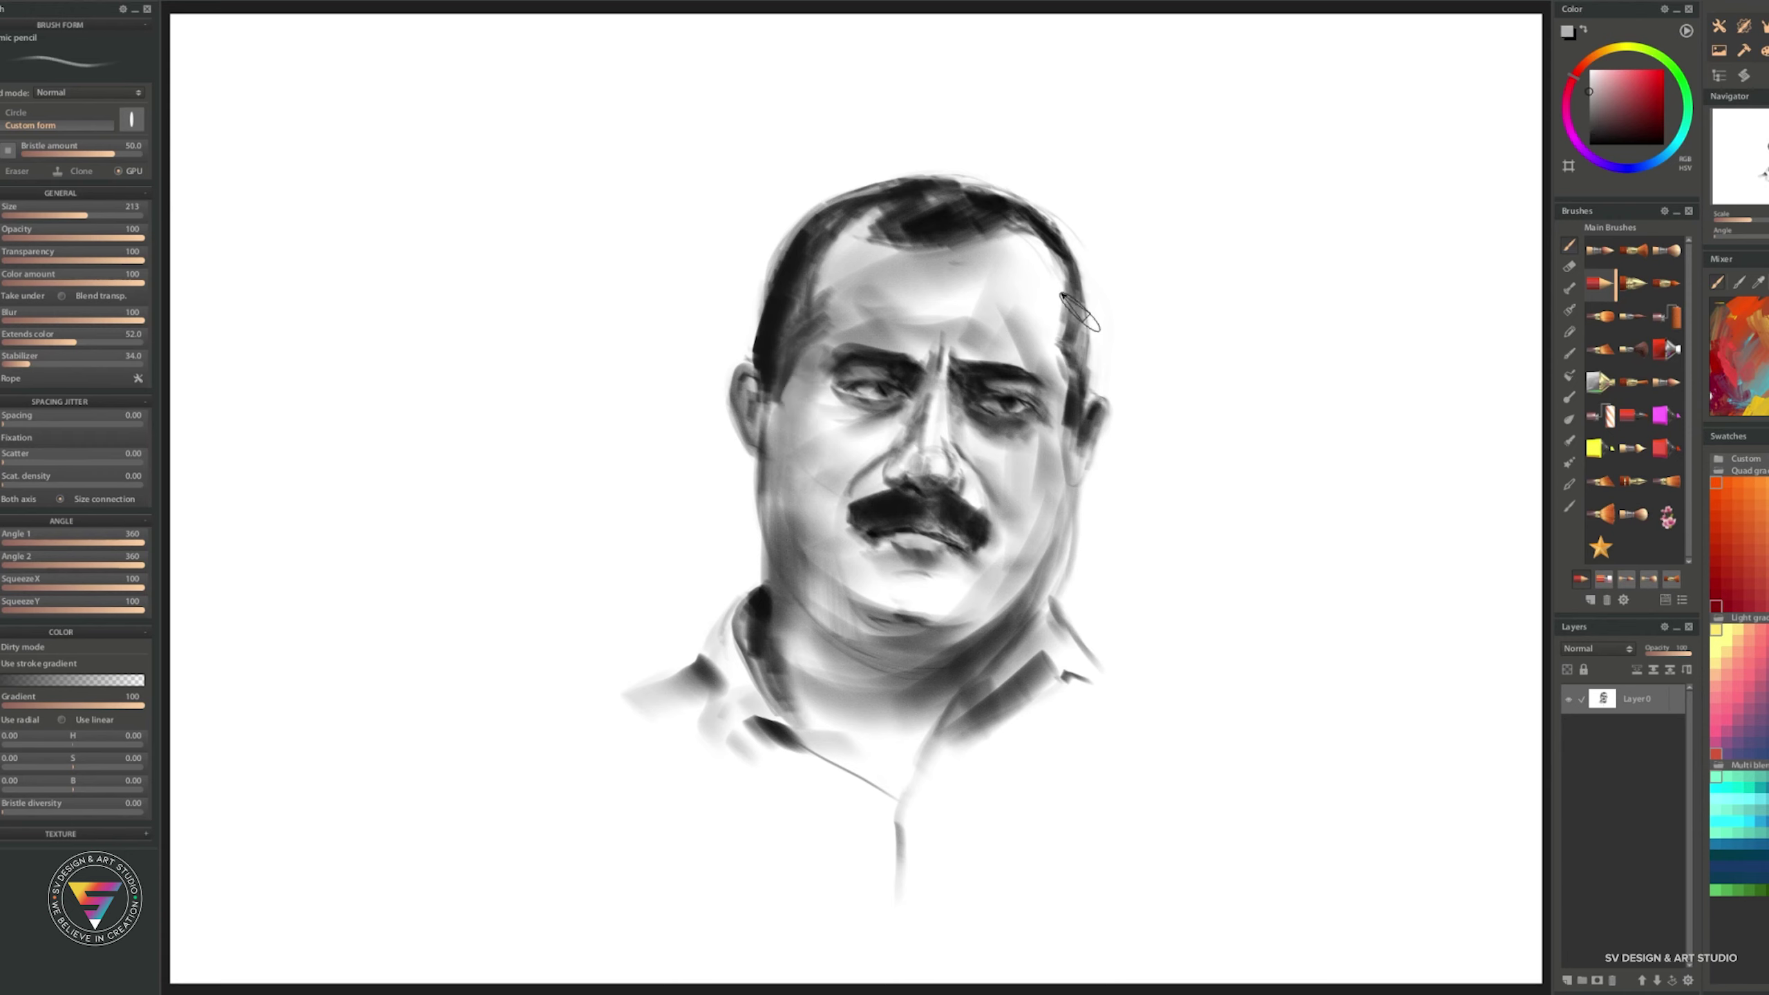
pyautogui.keyDown('alt'); pyautogui.click(1040, 133); pyautogui.keyUp('alt')
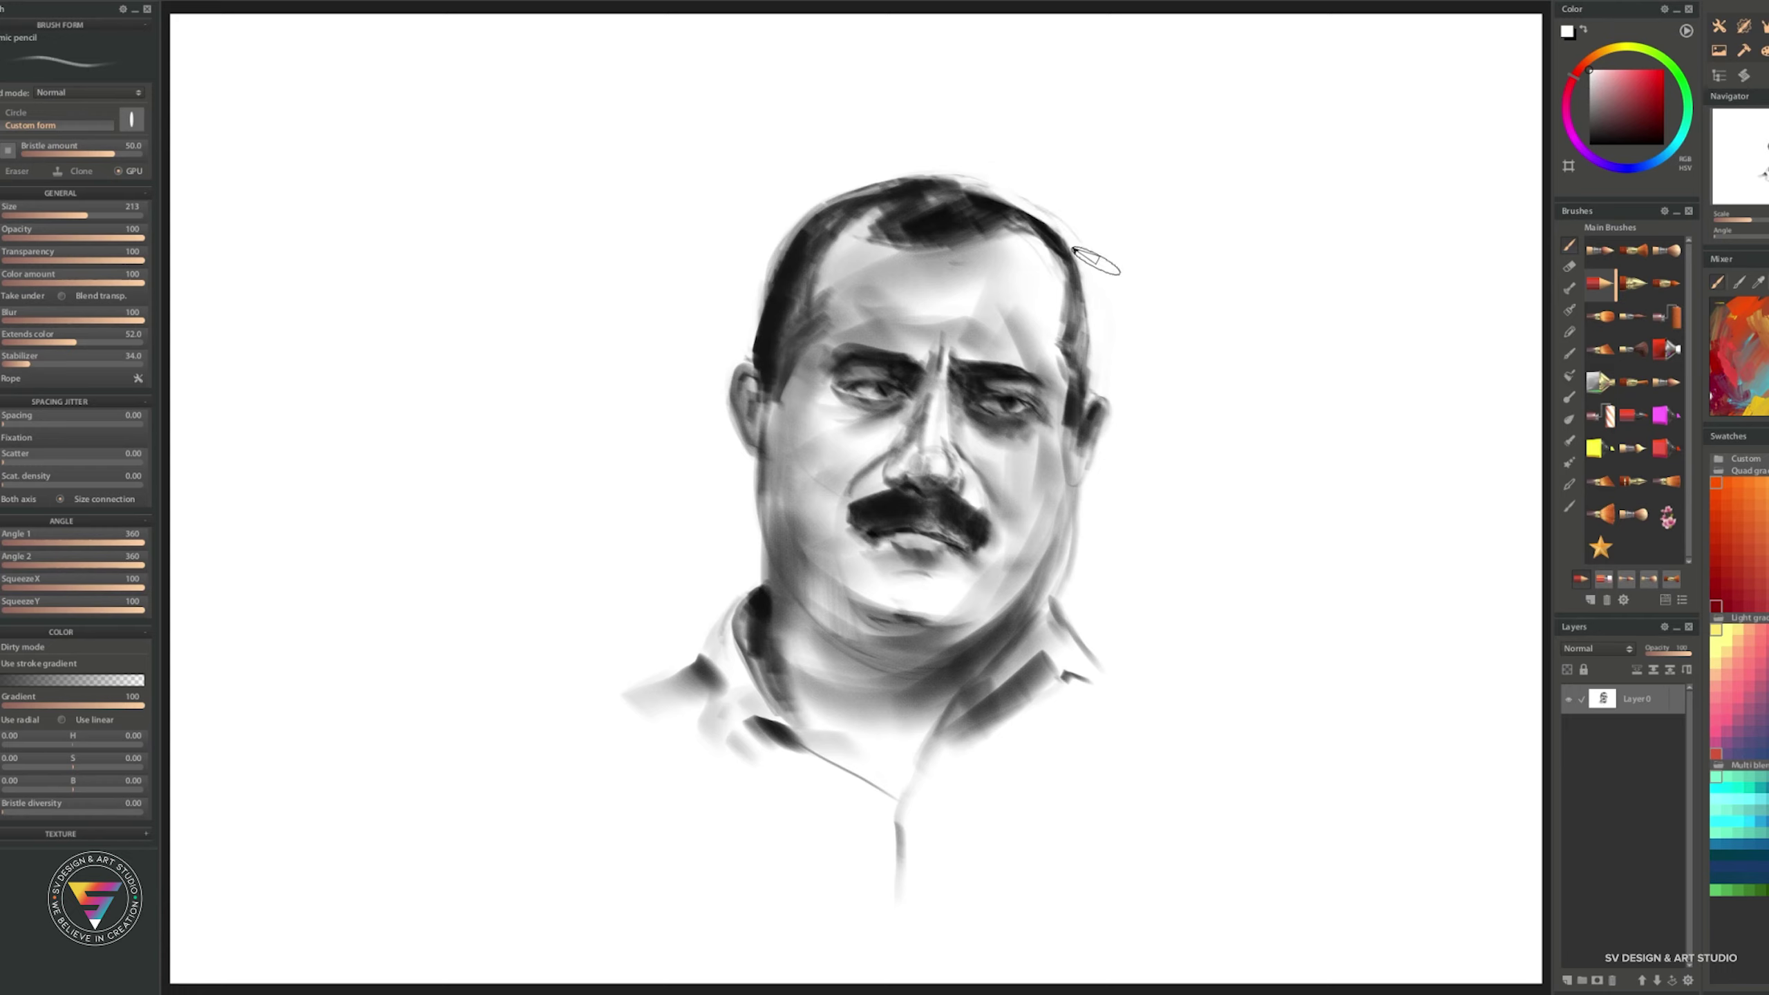
pyautogui.moveTo(961, 175)
pyautogui.mouseDown()
pyautogui.moveTo(936, 174)
pyautogui.moveTo(987, 189)
pyautogui.mouseUp()
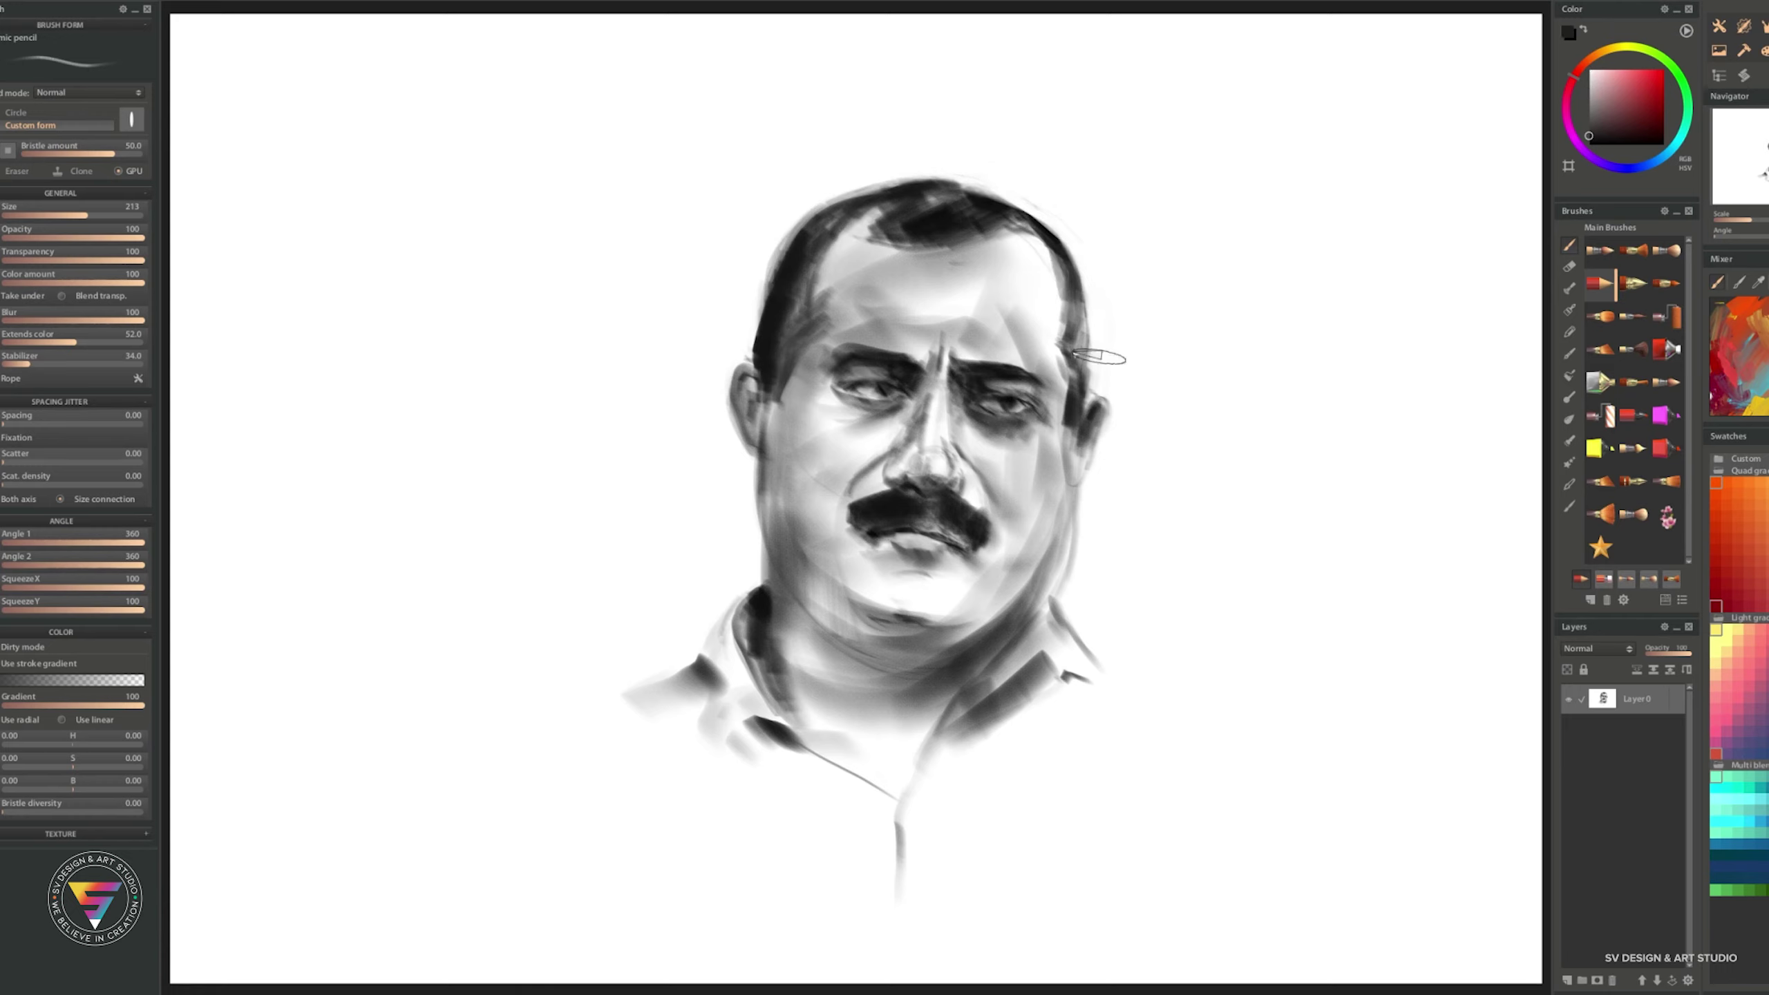
pyautogui.moveTo(1055, 258); pyautogui.dragTo(1079, 366)
pyautogui.moveTo(928, 220); pyautogui.dragTo(1034, 241)
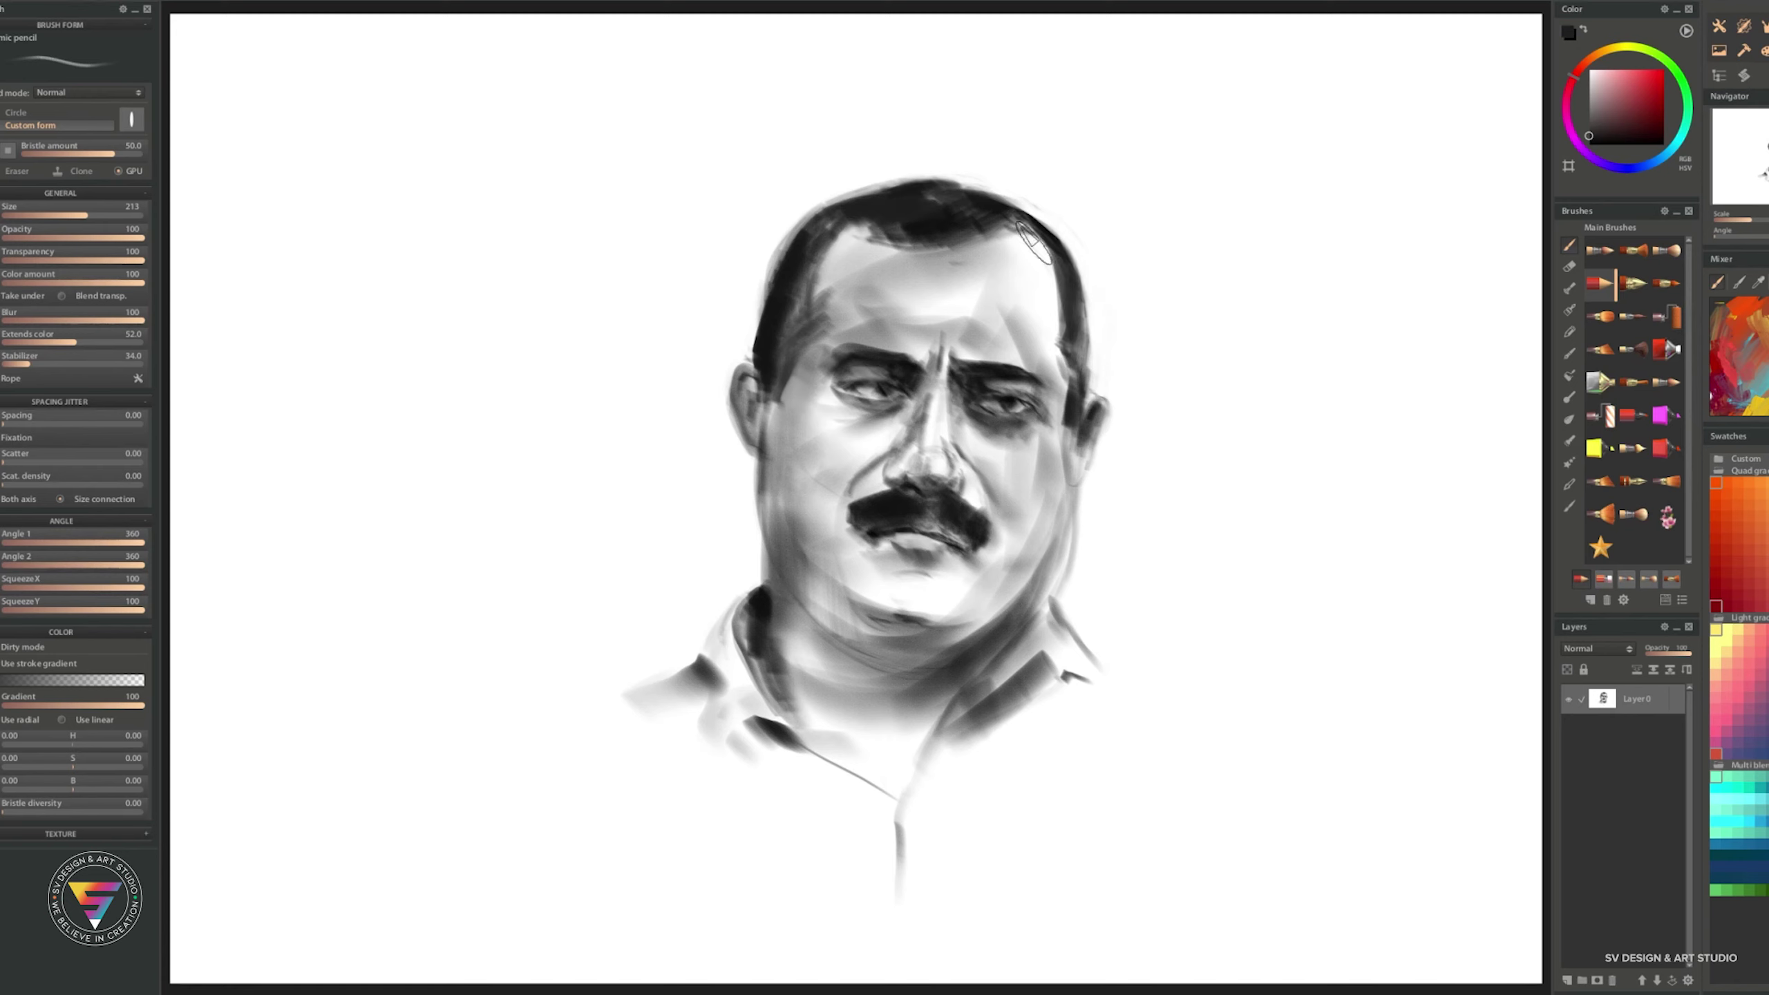
pyautogui.moveTo(849, 202)
pyautogui.mouseDown()
pyautogui.moveTo(1008, 218)
pyautogui.moveTo(905, 254)
pyautogui.mouseUp()
# - Paint dark strokes on the left shoulder and right collar, then a stroke down the jaw edge
pyautogui.moveTo(667, 701)
pyautogui.mouseDown()
pyautogui.moveTo(599, 766)
pyautogui.moveTo(679, 836)
pyautogui.mouseUp()
pyautogui.moveTo(1045, 686); pyautogui.dragTo(1042, 794)
pyautogui.moveTo(1093, 693); pyautogui.dragTo(1087, 735)
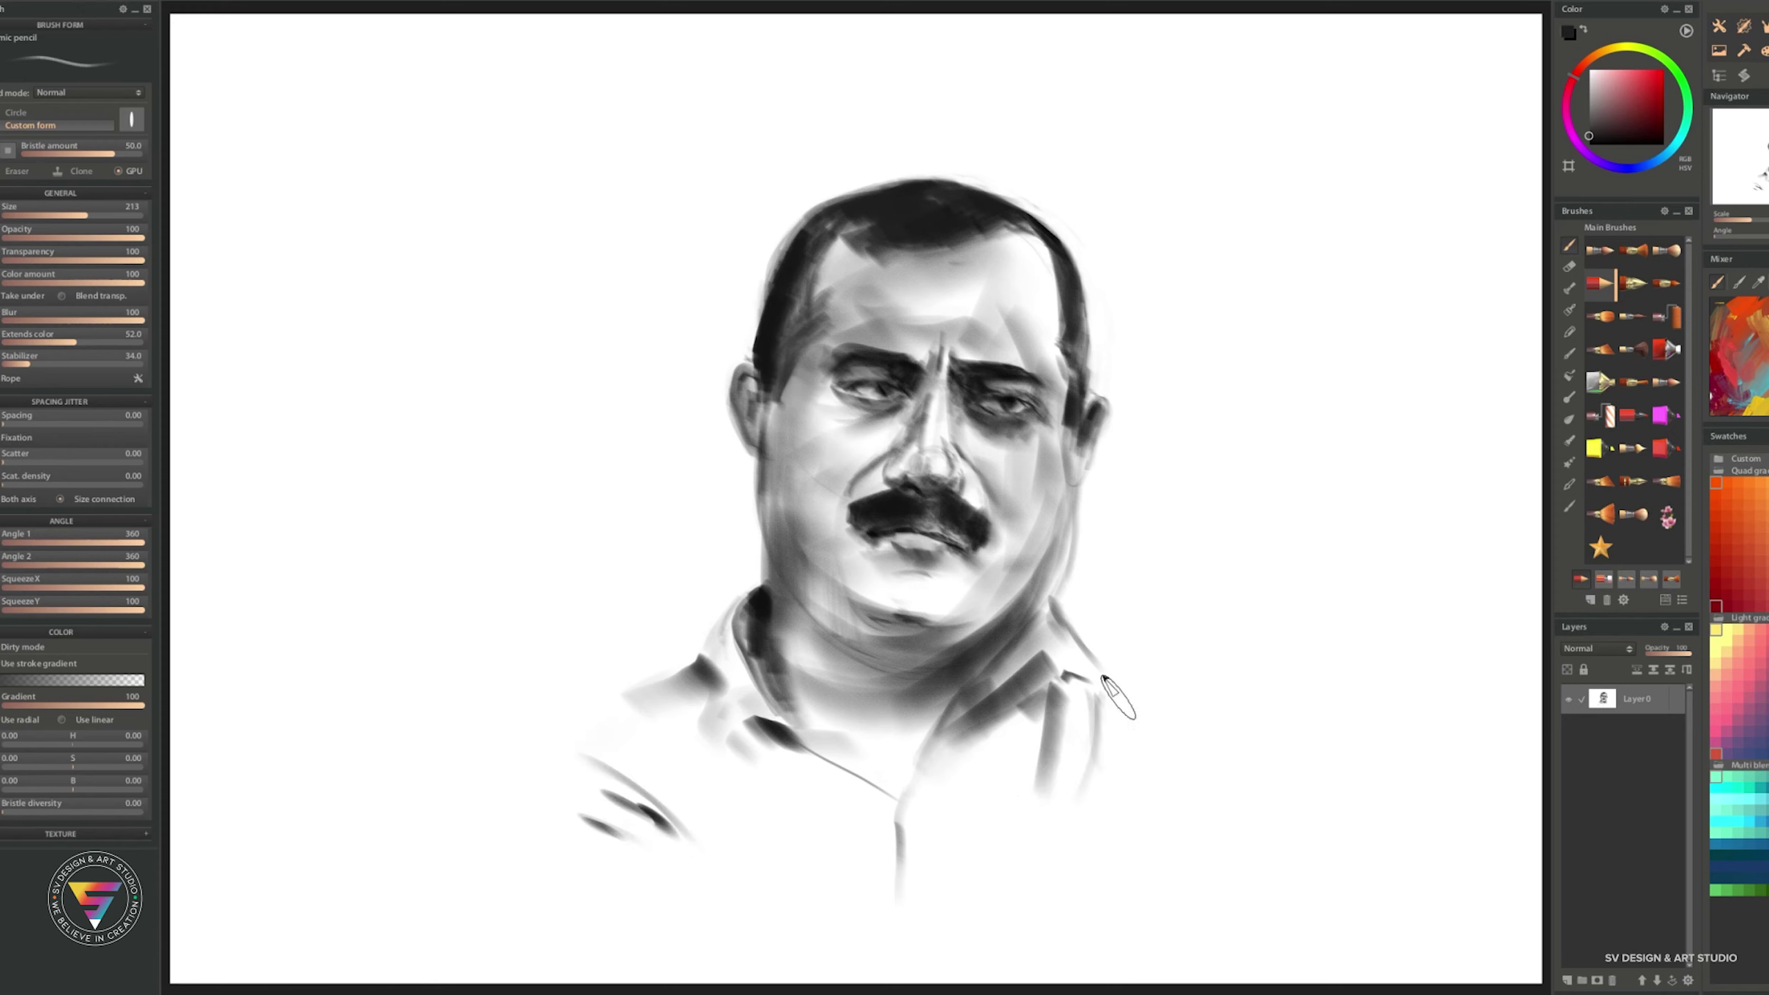
pyautogui.moveTo(1089, 613); pyautogui.dragTo(1129, 635)
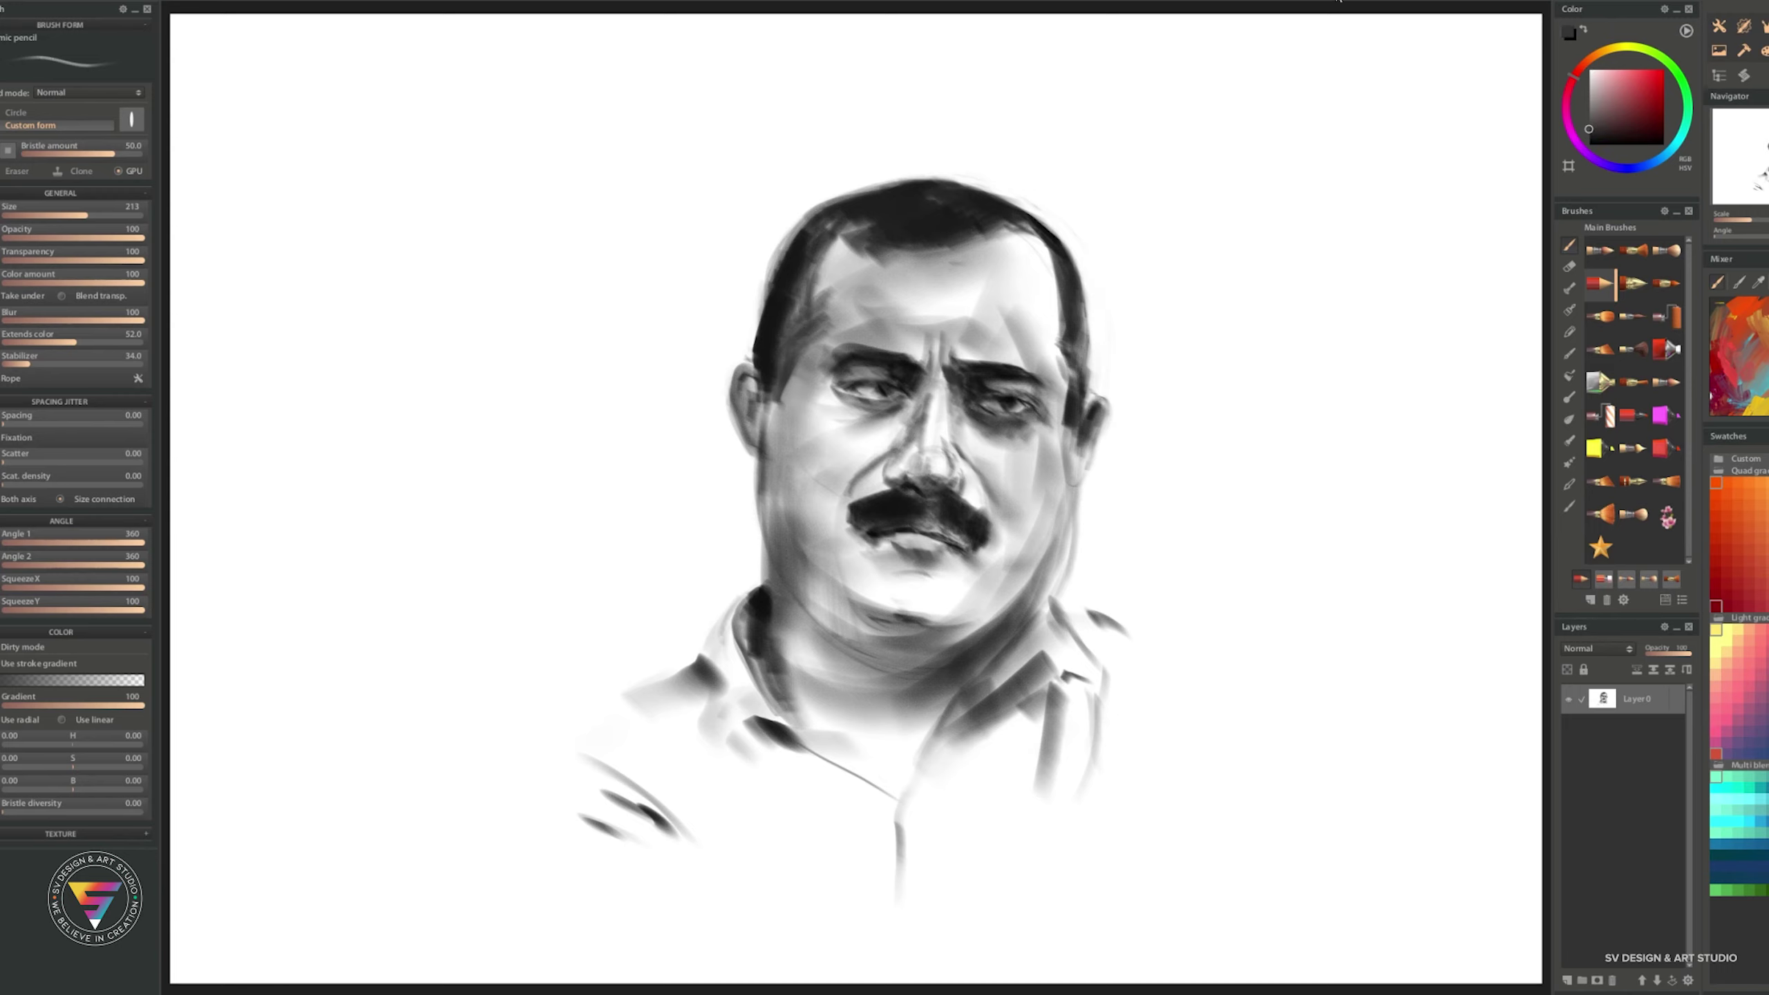
pyautogui.keyDown('alt'); pyautogui.click(756, 419); pyautogui.keyUp('alt')
pyautogui.moveTo(1076, 429); pyautogui.dragTo(1059, 599)
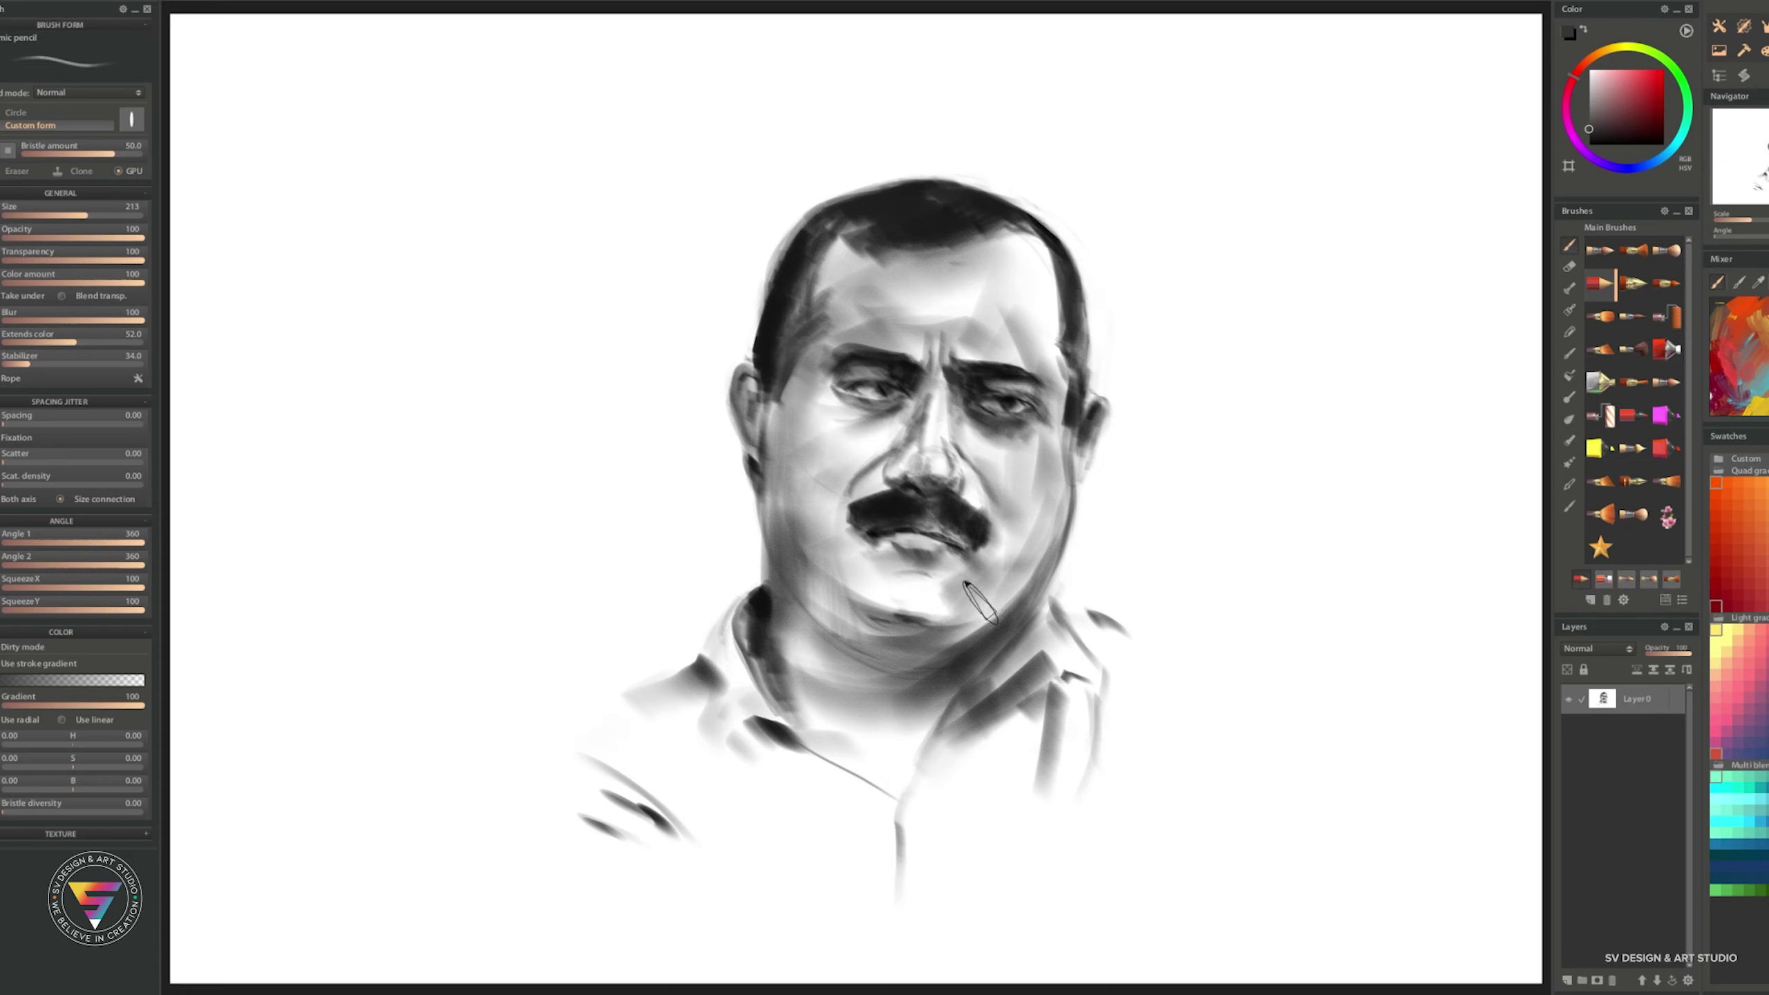
# - Lighten the chin, darken the left hairline, and brighten the right forehead with white
pyautogui.moveTo(937, 591); pyautogui.dragTo(816, 557)
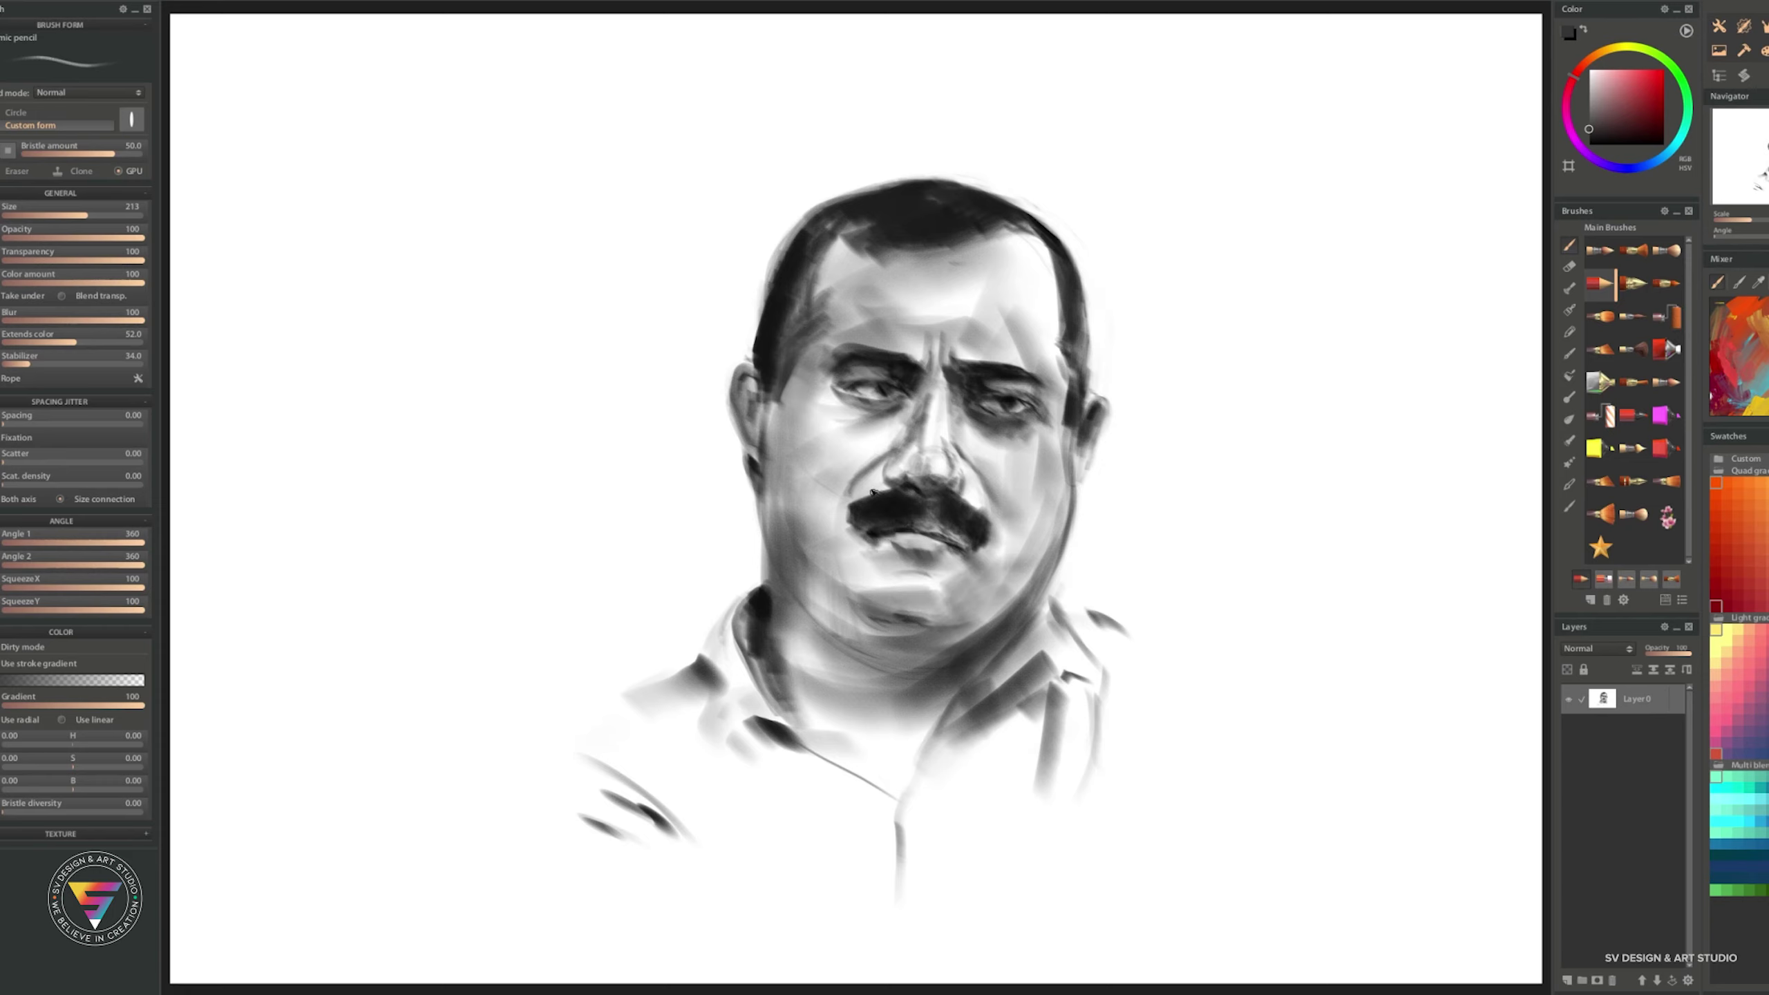
pyautogui.moveTo(804, 310)
pyautogui.mouseDown()
pyautogui.moveTo(872, 234)
pyautogui.moveTo(926, 334)
pyautogui.mouseUp()
pyautogui.keyDown('alt'); pyautogui.click(1132, 202); pyautogui.keyUp('alt')
pyautogui.moveTo(1038, 254); pyautogui.dragTo(996, 324)
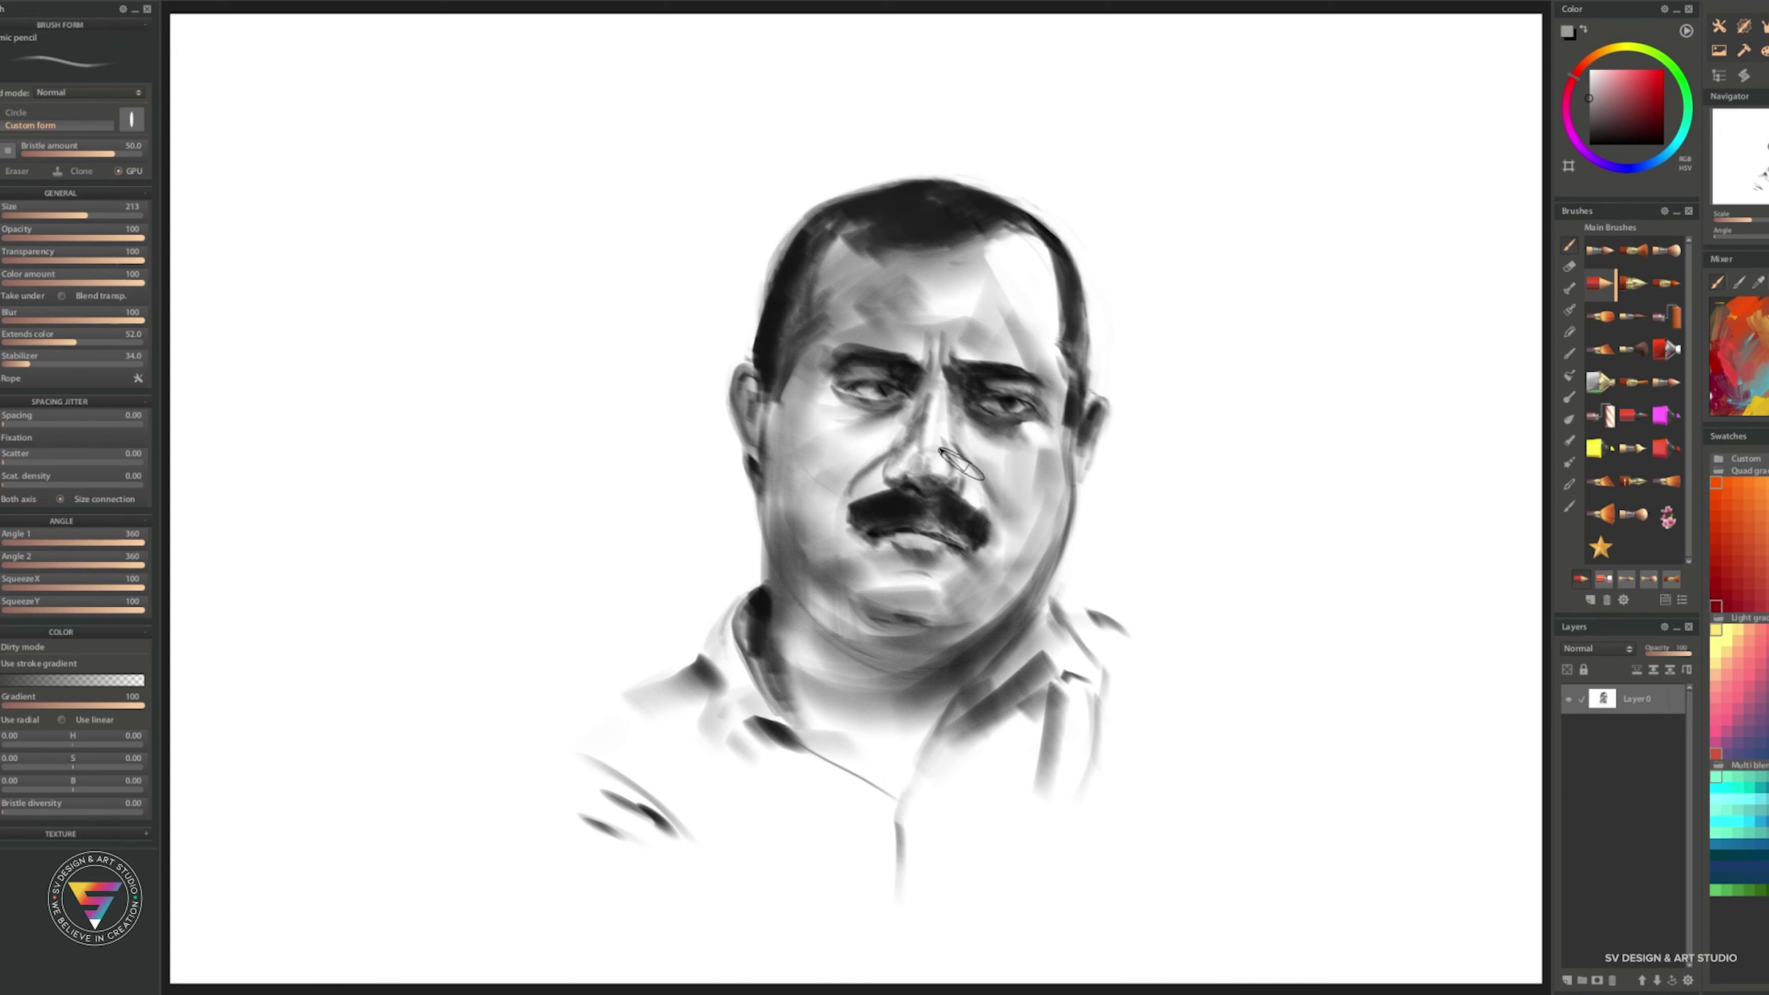
pyautogui.moveTo(942, 448); pyautogui.dragTo(944, 438)
# - Sample various greys from the nose and chin, and reduce the brush size to 151
pyautogui.keyDown('alt'); pyautogui.click(960, 506); pyautogui.keyUp('alt')
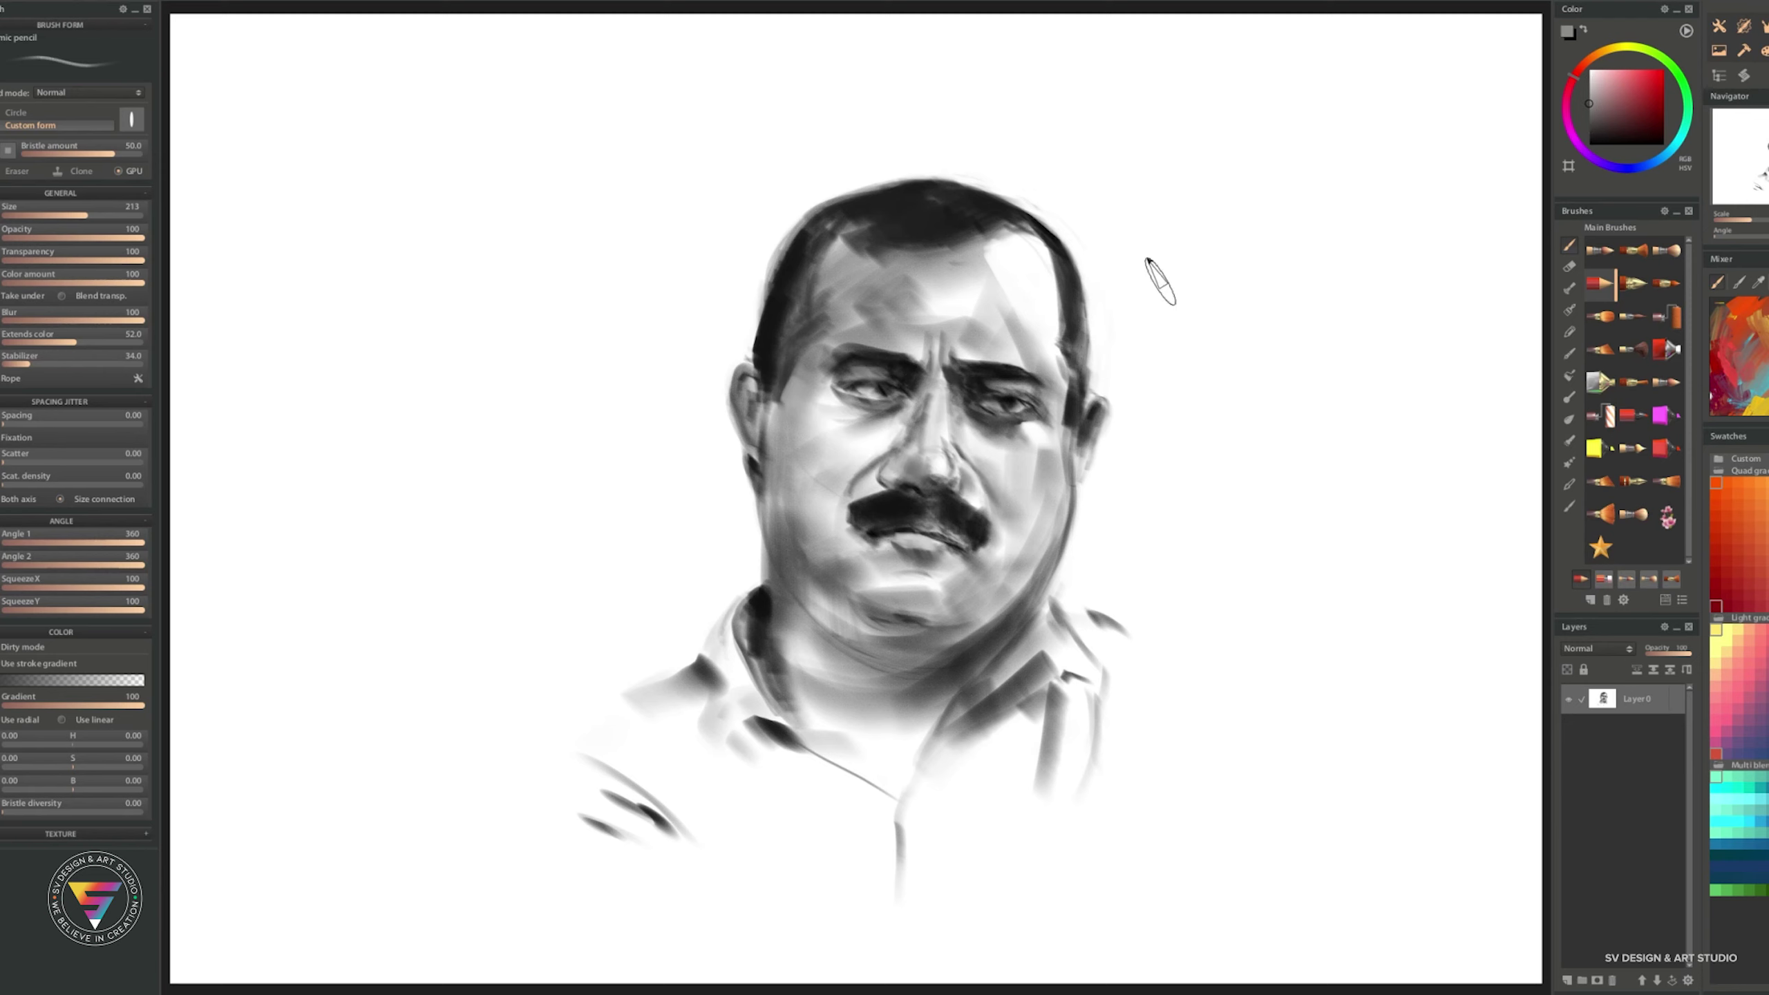
pyautogui.keyDown('alt'); pyautogui.click(958, 468); pyautogui.keyUp('alt')
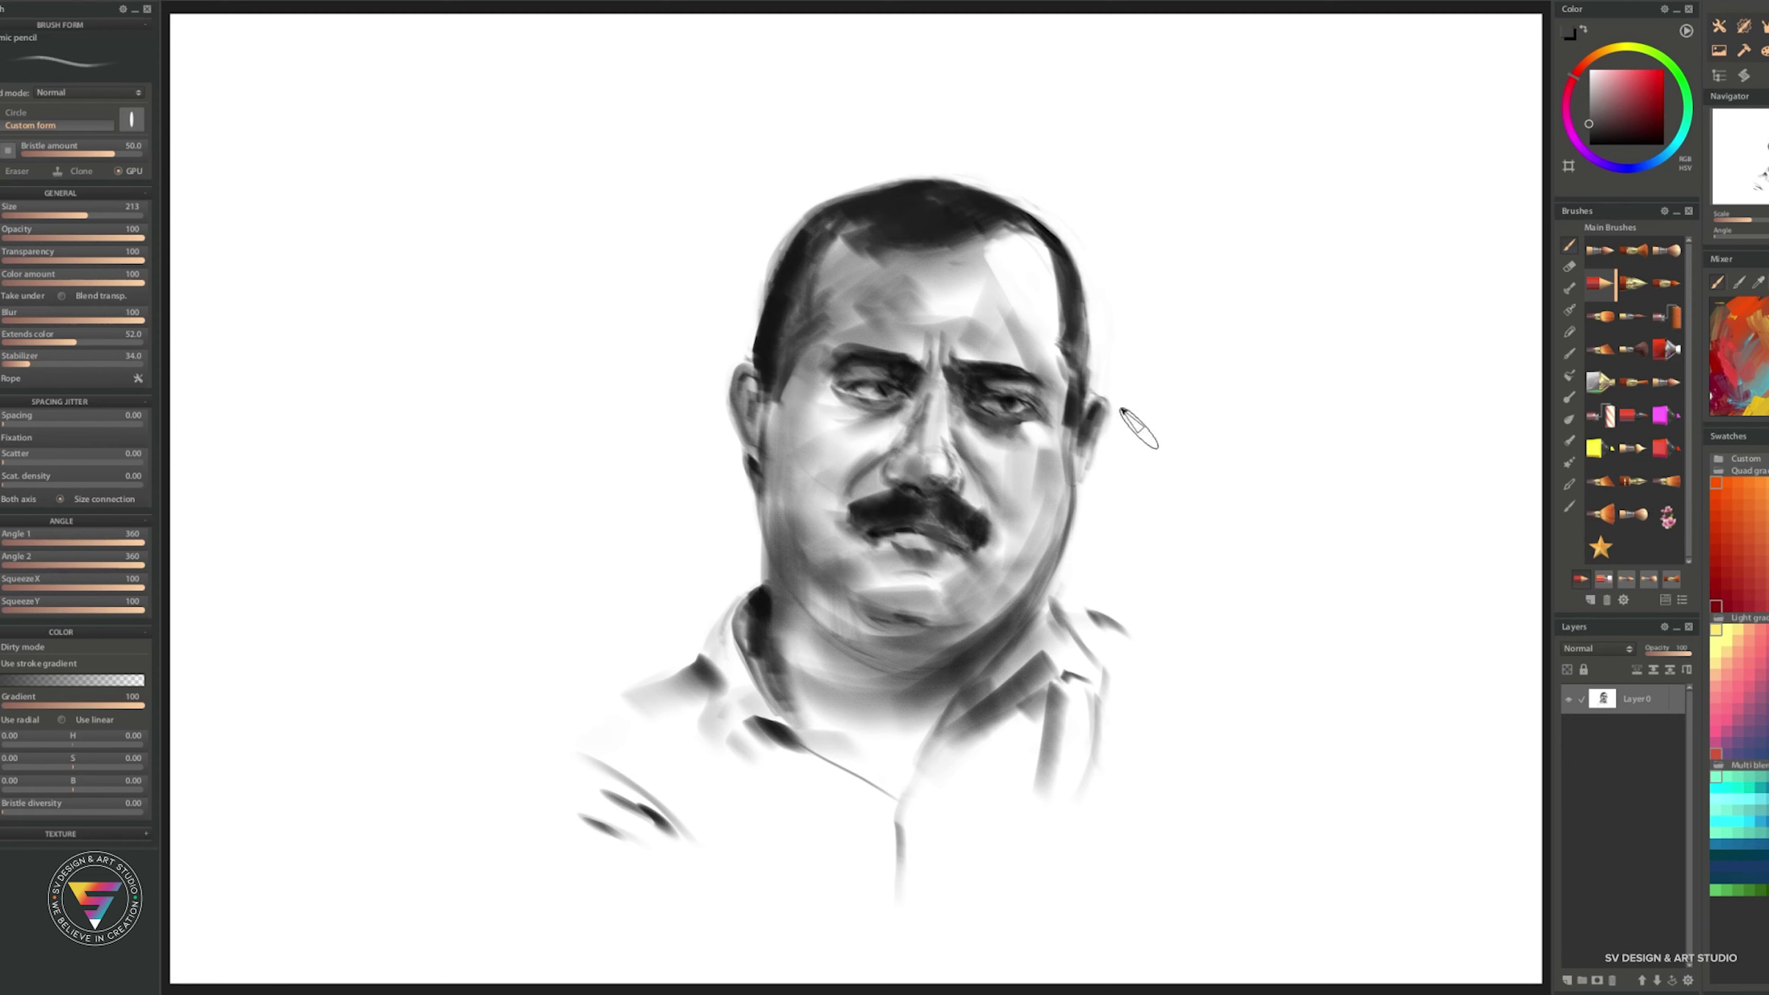
pyautogui.press('[')
pyautogui.press('[')
pyautogui.press('[')
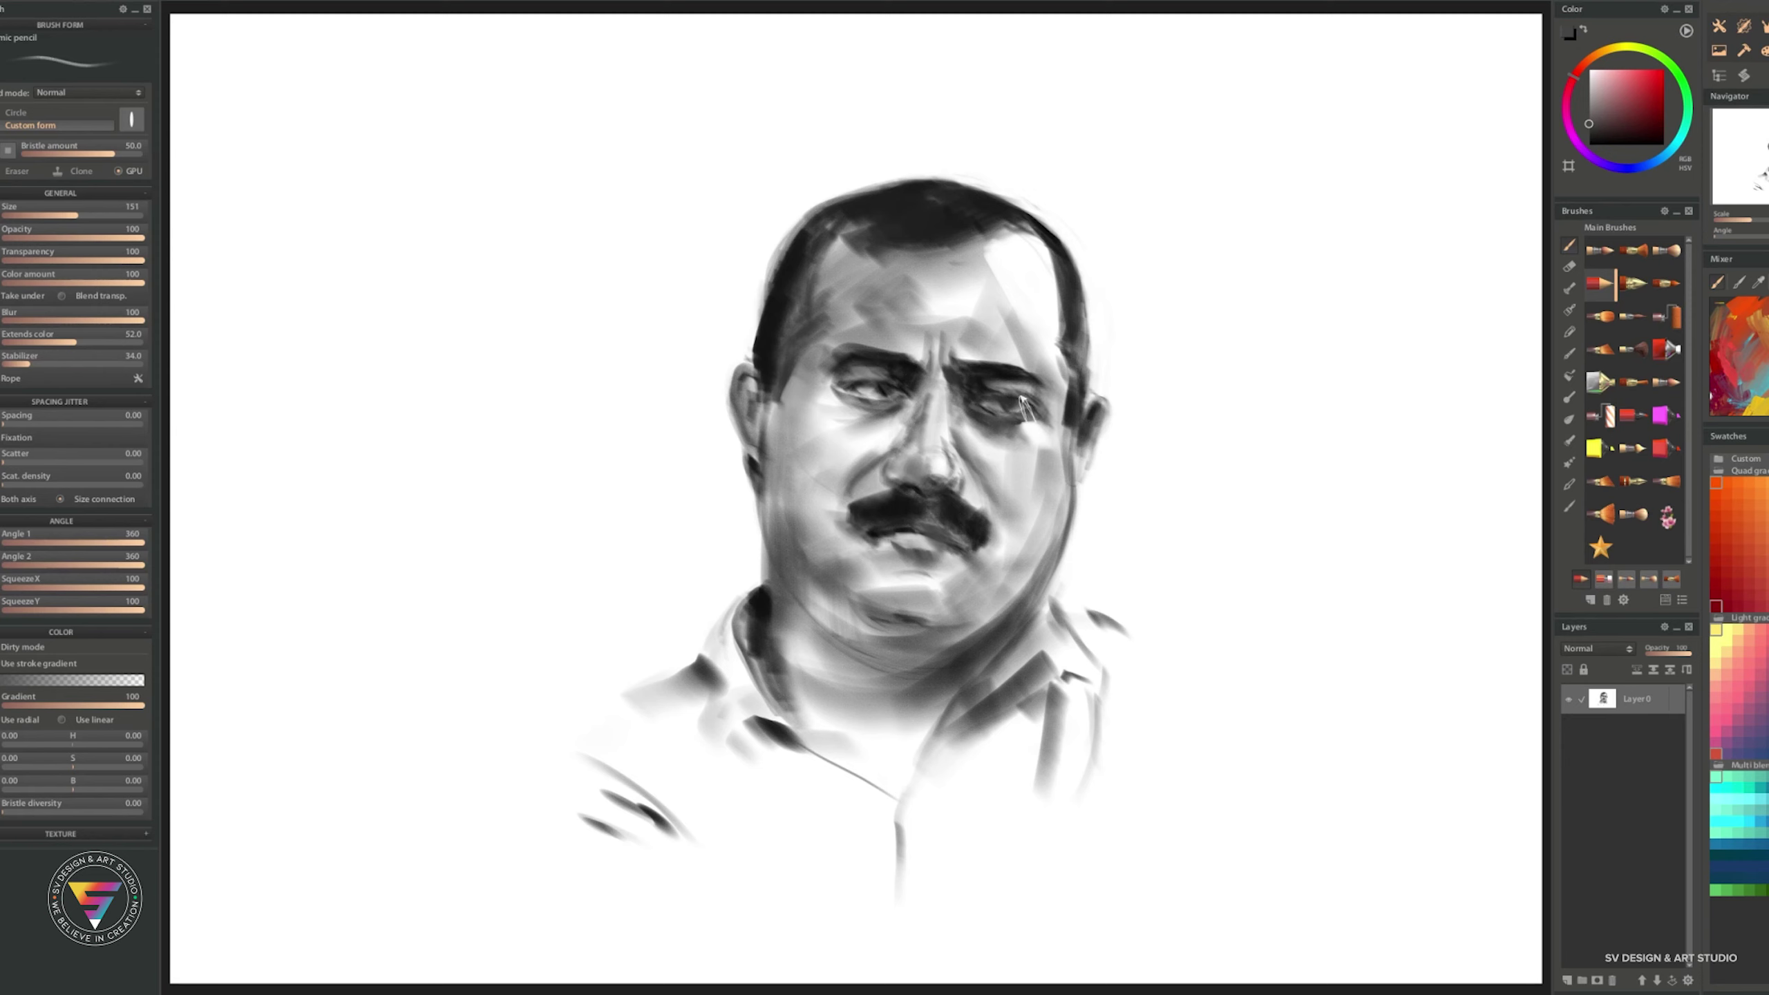
pyautogui.keyDown('alt'); pyautogui.click(1004, 411); pyautogui.keyUp('alt')
pyautogui.keyDown('alt'); pyautogui.click(936, 465); pyautogui.keyUp('alt')
pyautogui.keyDown('alt'); pyautogui.click(914, 369); pyautogui.keyUp('alt')
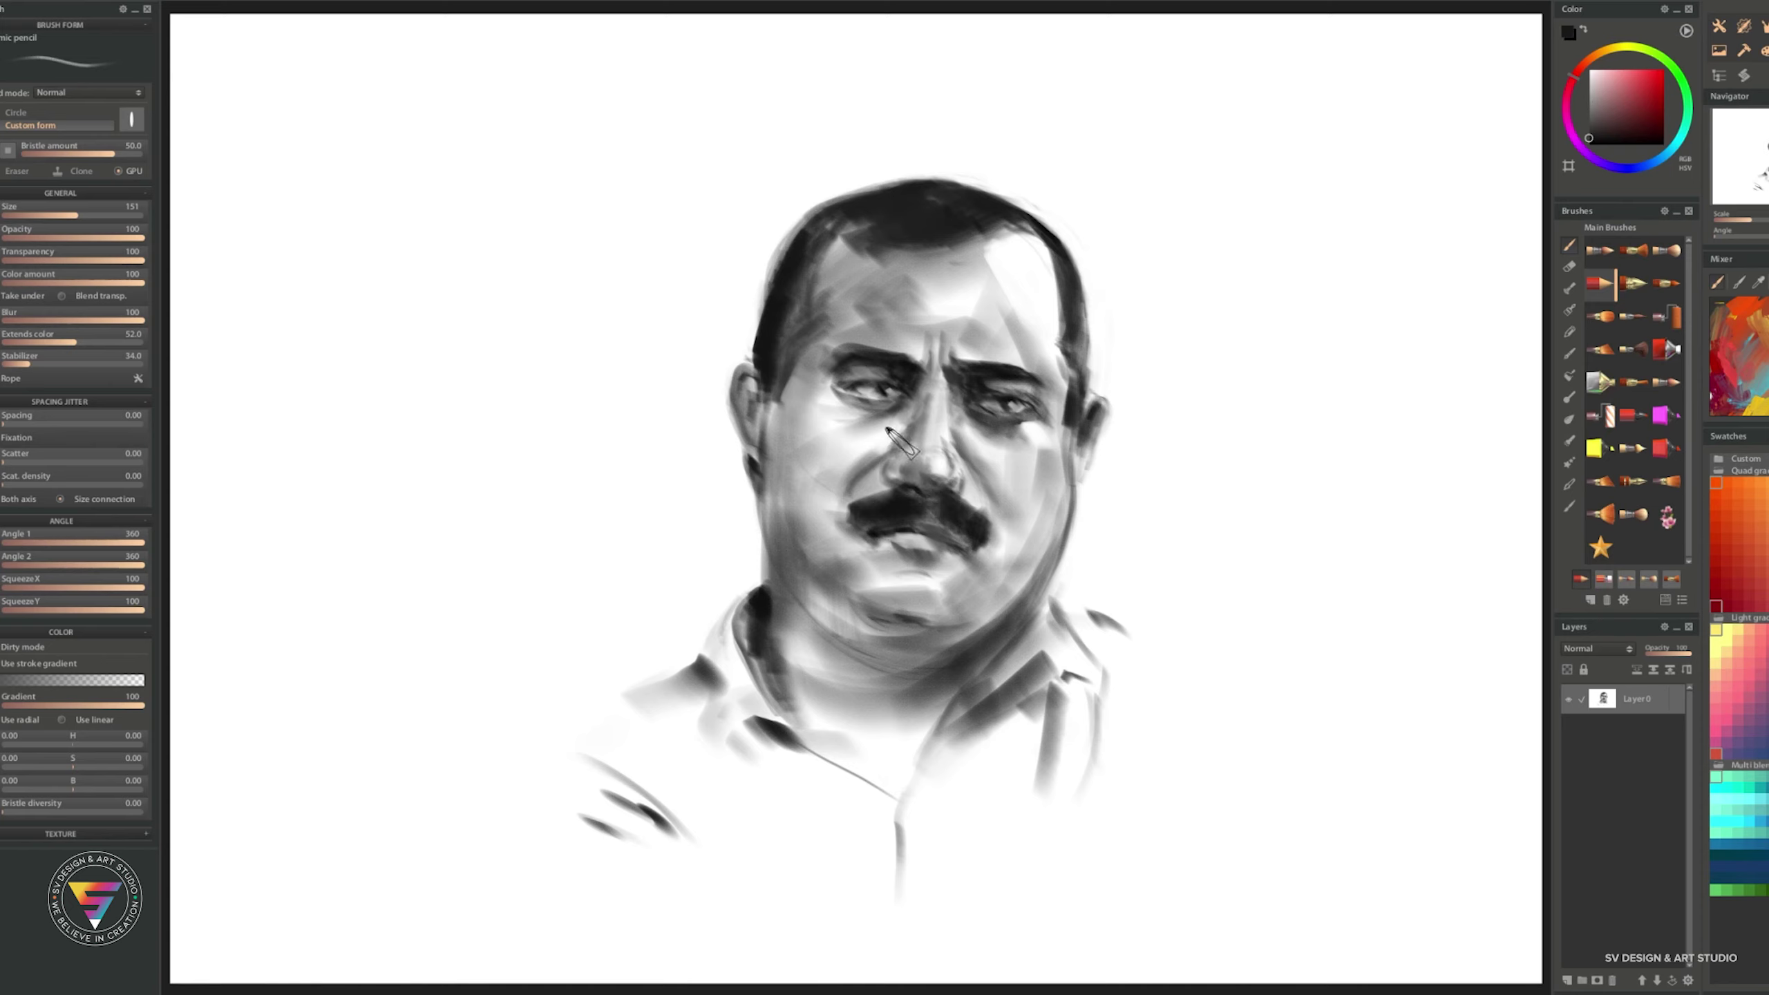
pyautogui.keyDown('alt'); pyautogui.click(931, 449); pyautogui.keyUp('alt')
pyautogui.keyDown('alt'); pyautogui.click(1219, 160); pyautogui.keyUp('alt')
pyautogui.keyDown('alt'); pyautogui.click(890, 595); pyautogui.keyUp('alt')
# - Shade the lower-left jaw, neck and throat in dark grey, then shrink the brush to 108
pyautogui.keyDown('alt'); pyautogui.click(1038, 597); pyautogui.keyUp('alt')
pyautogui.moveTo(801, 585); pyautogui.dragTo(898, 634)
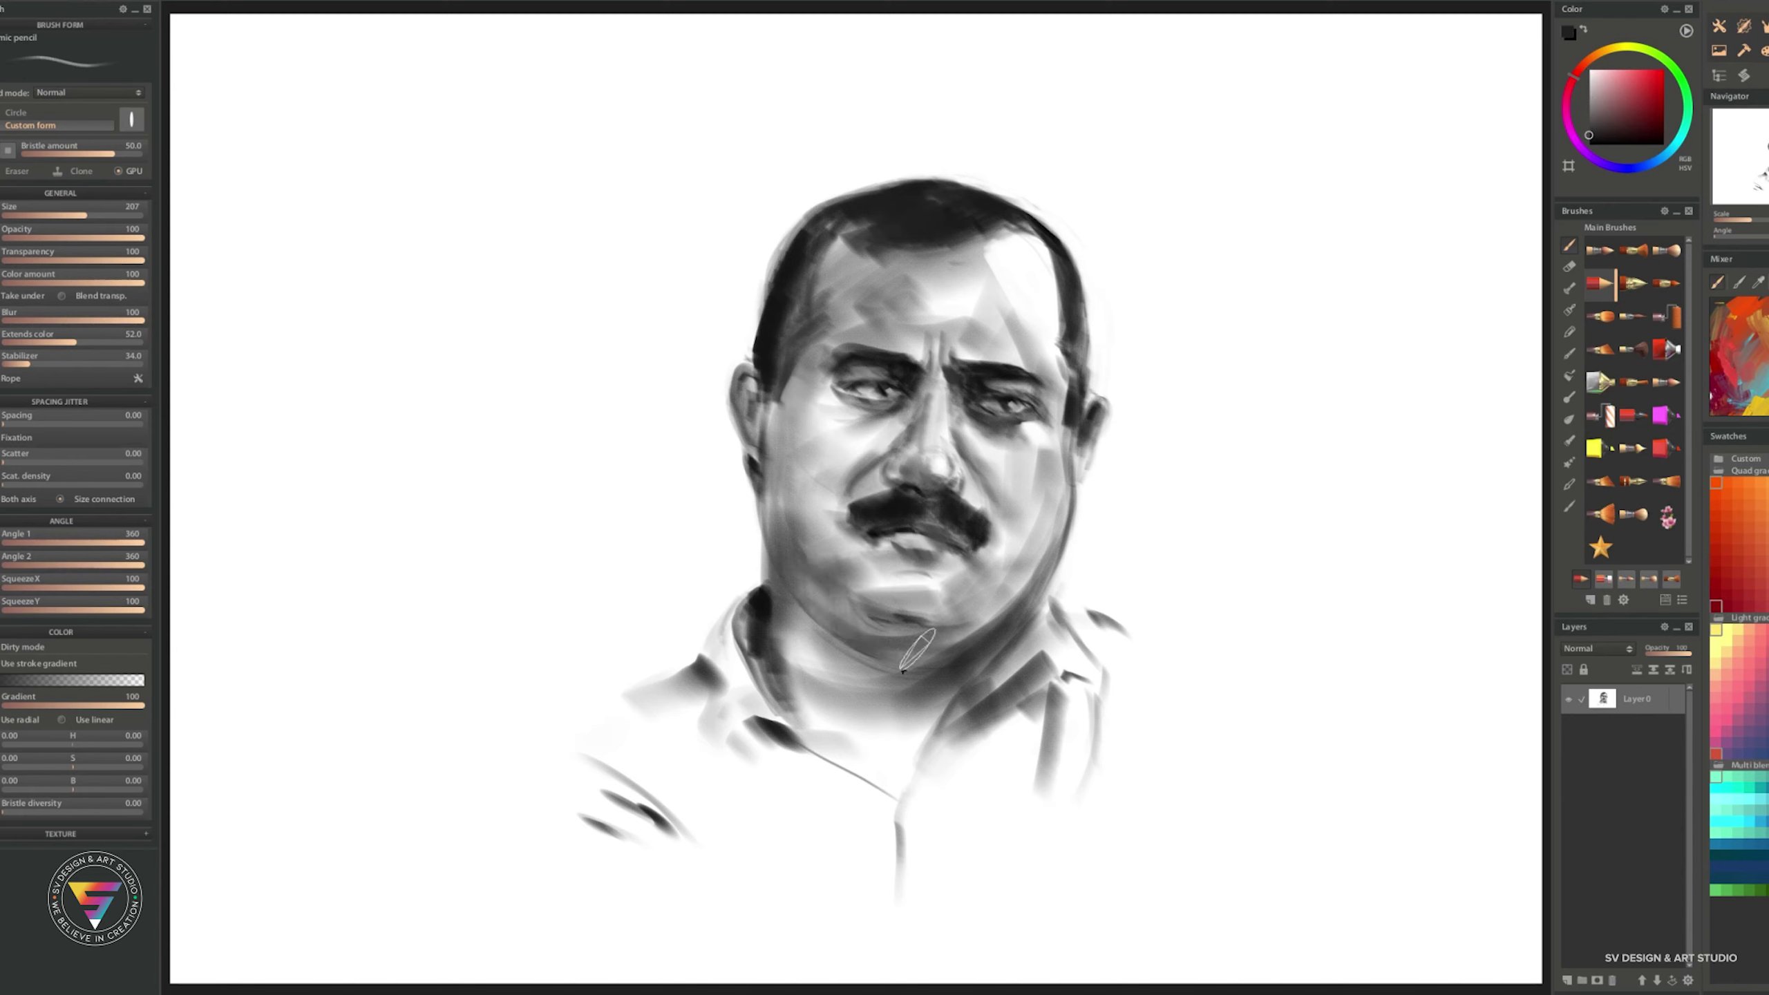
pyautogui.moveTo(798, 588); pyautogui.dragTo(926, 659)
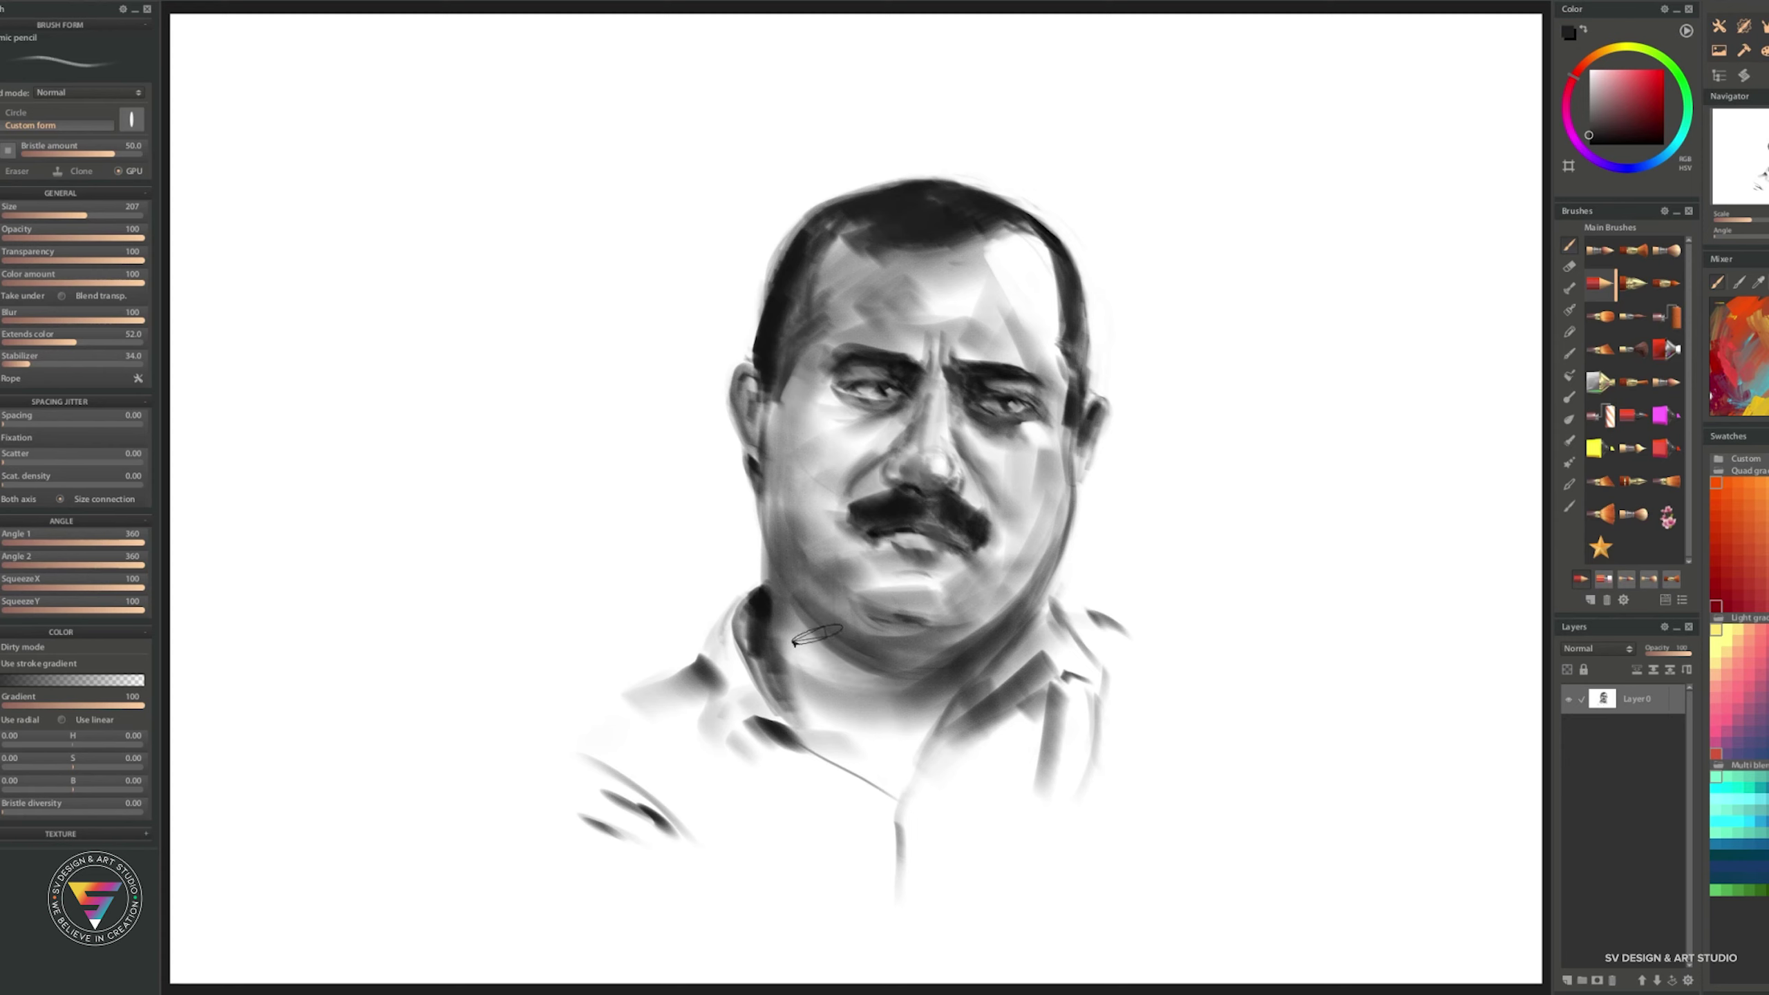
pyautogui.moveTo(794, 606); pyautogui.dragTo(898, 697)
pyautogui.moveTo(777, 689)
pyautogui.mouseDown()
pyautogui.moveTo(871, 755)
pyautogui.moveTo(944, 696)
pyautogui.mouseUp()
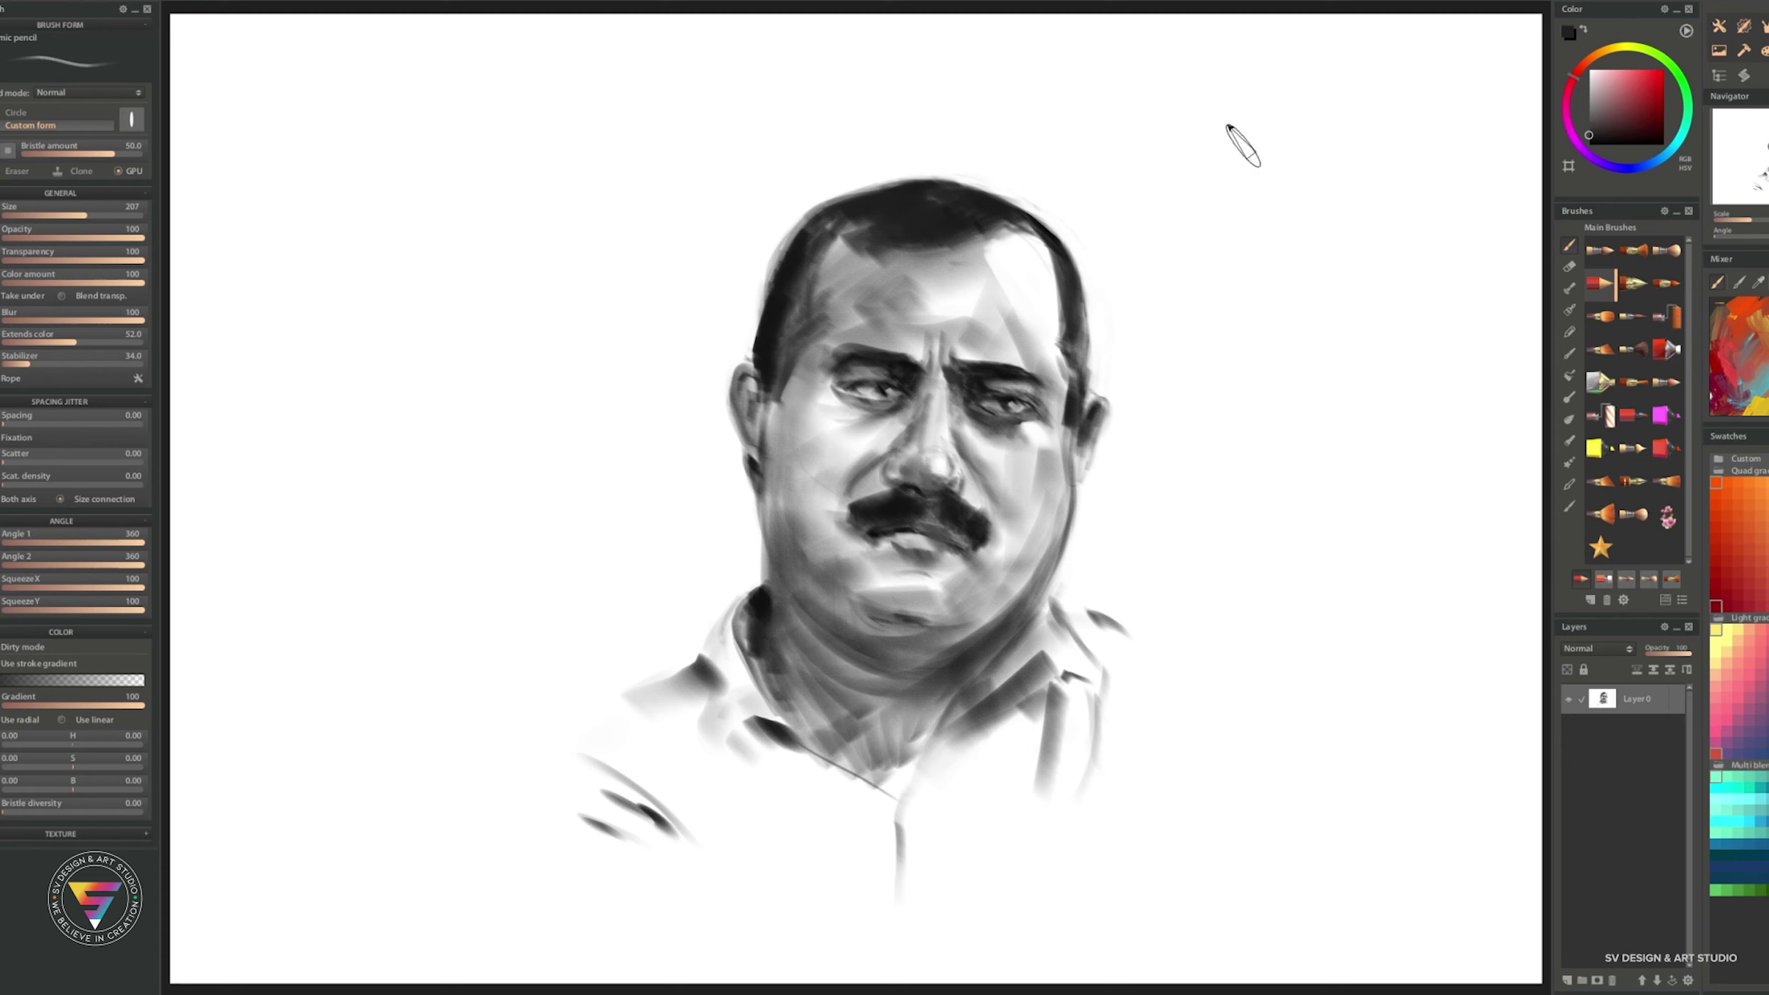
pyautogui.press('[')
pyautogui.press('[')
pyautogui.press('[')
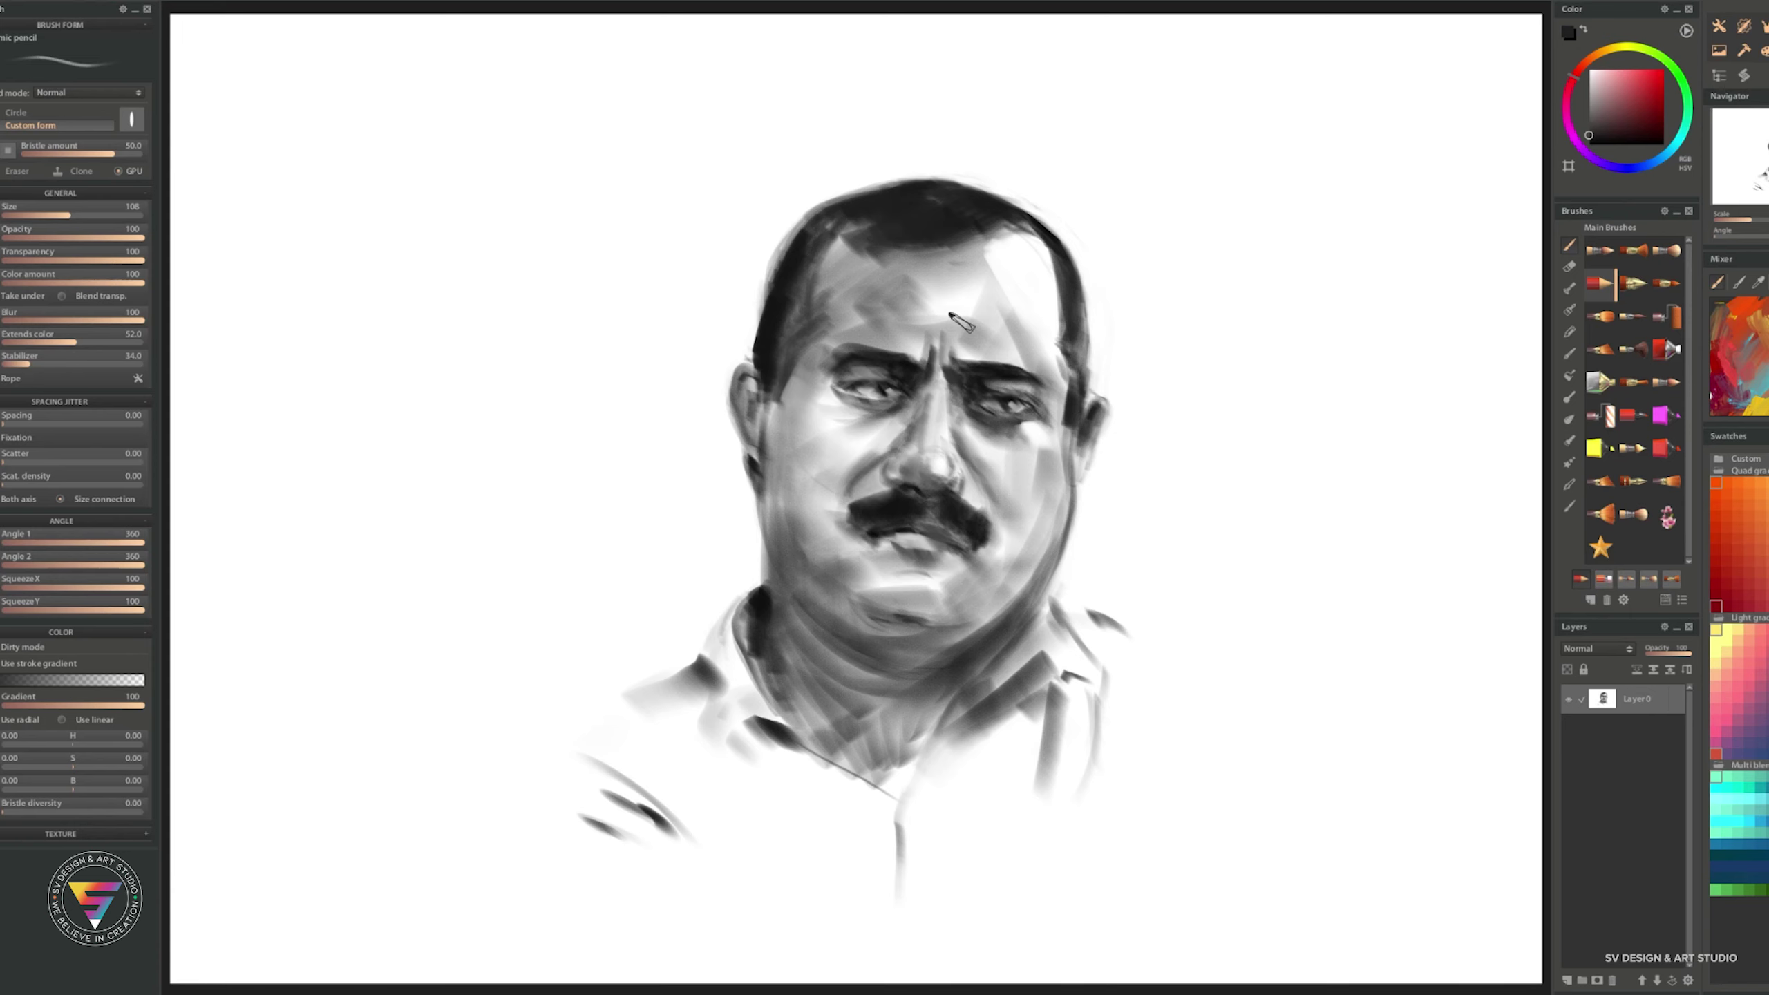
# - Add the brow crease and extend the sideburn, then shade the right jawline and temple at brush 198
pyautogui.moveTo(913, 323); pyautogui.dragTo(933, 365)
pyautogui.moveTo(778, 380); pyautogui.dragTo(783, 418)
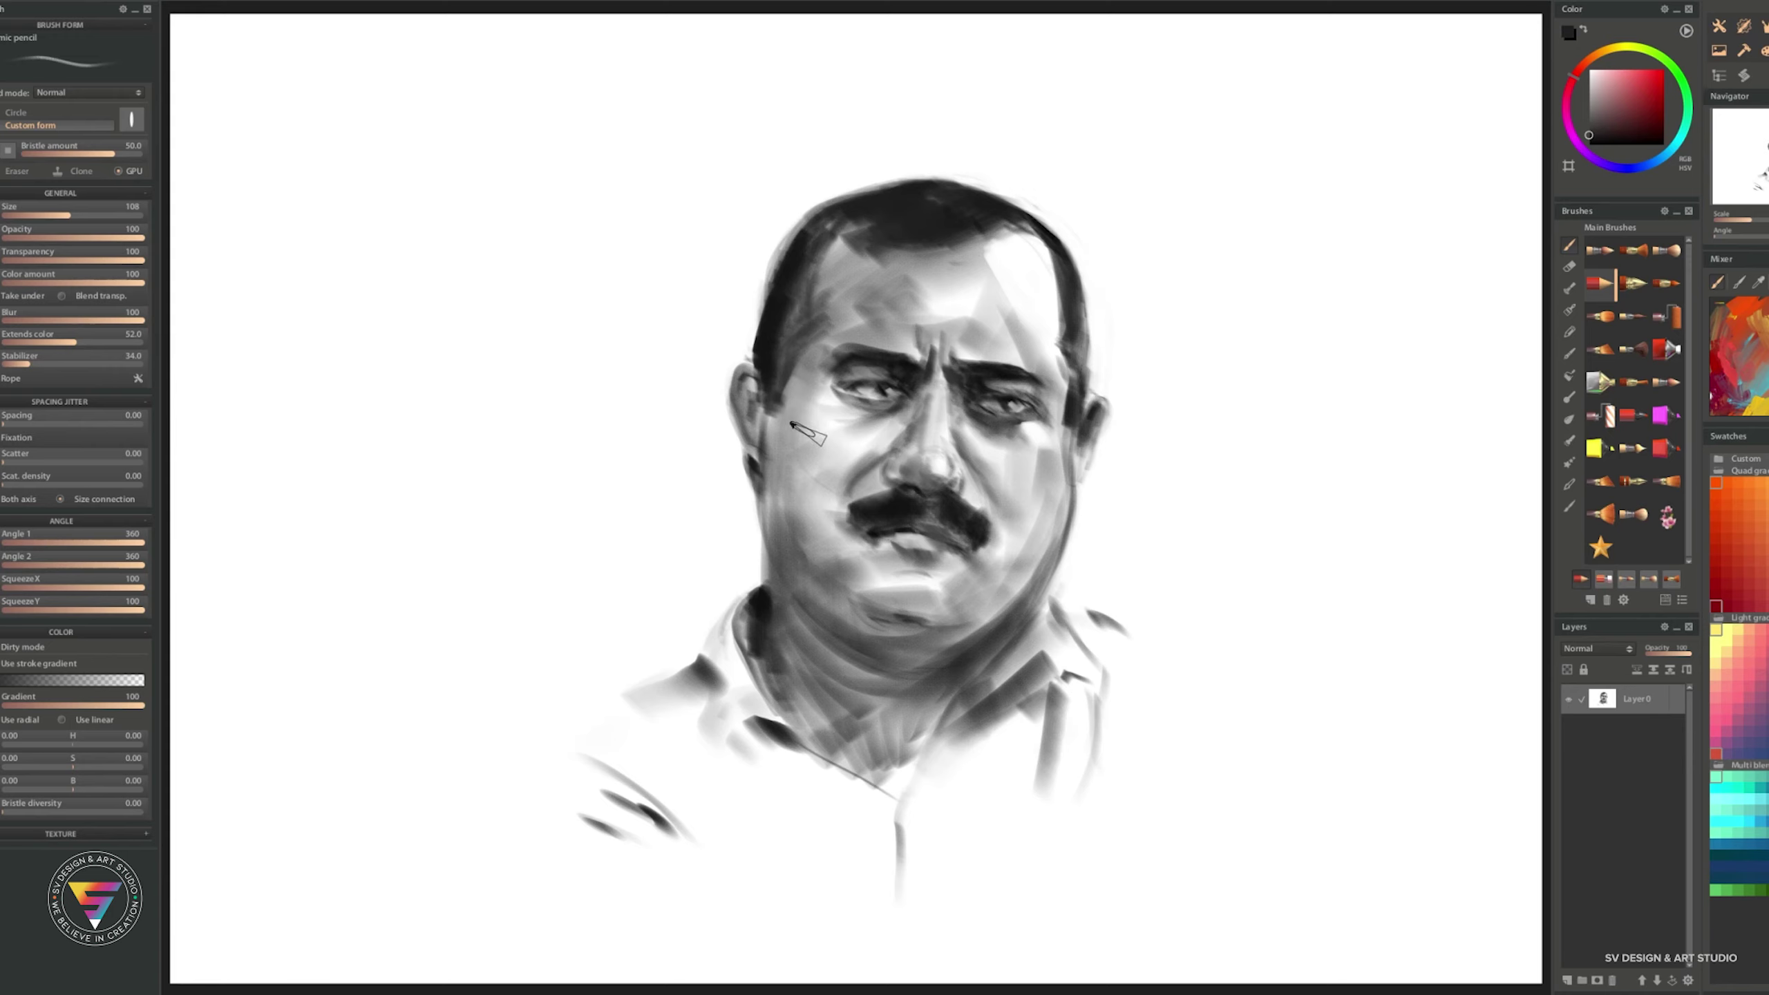
pyautogui.press(']')
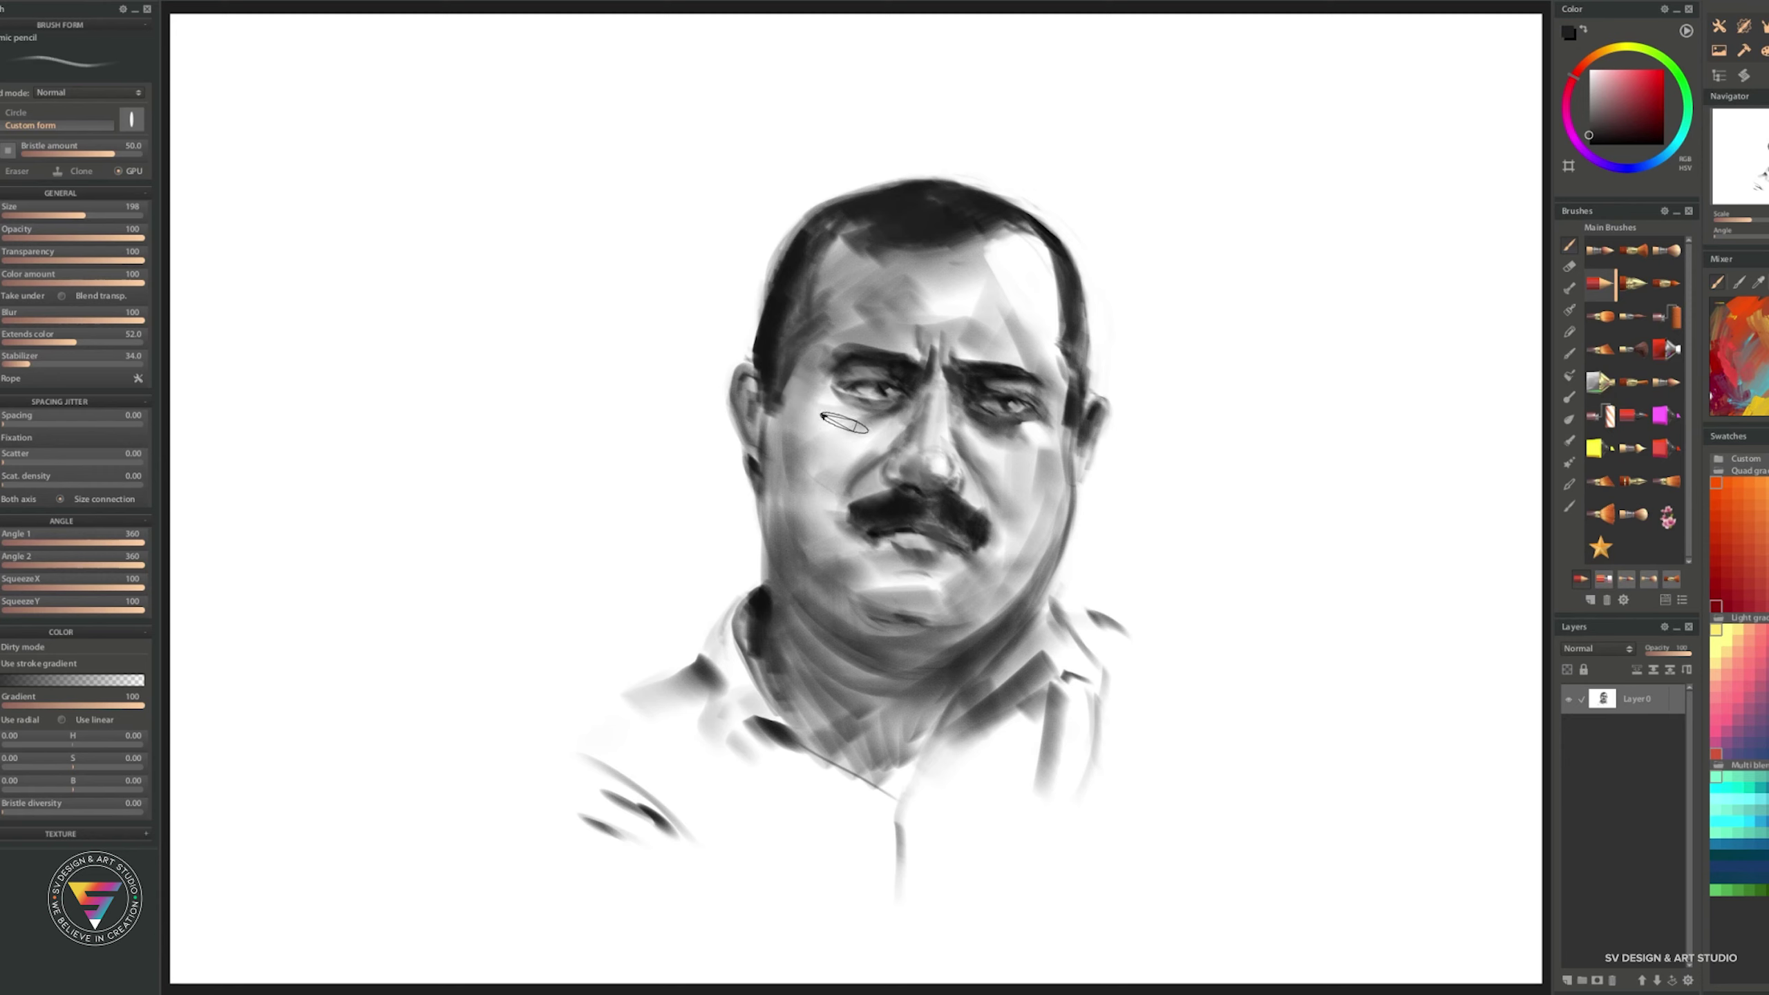
pyautogui.moveTo(1048, 461); pyautogui.dragTo(1006, 573)
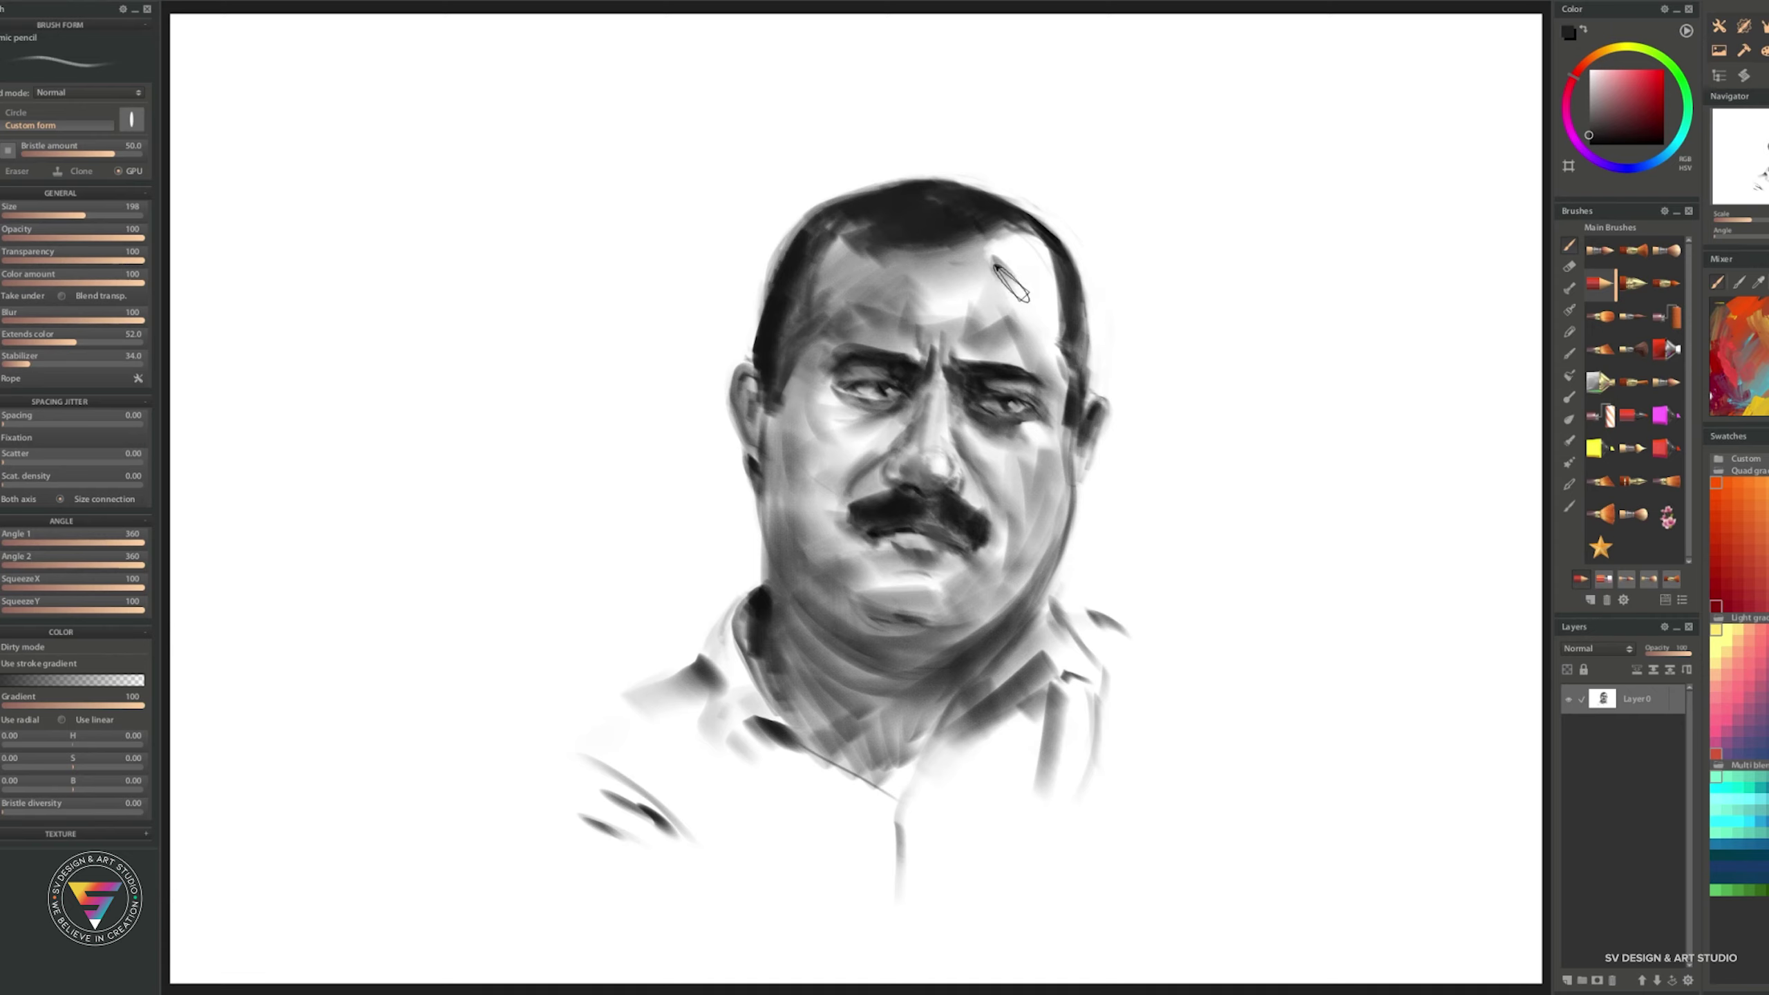
pyautogui.press('x')
pyautogui.press('x')
pyautogui.moveTo(1024, 244); pyautogui.dragTo(1062, 362)
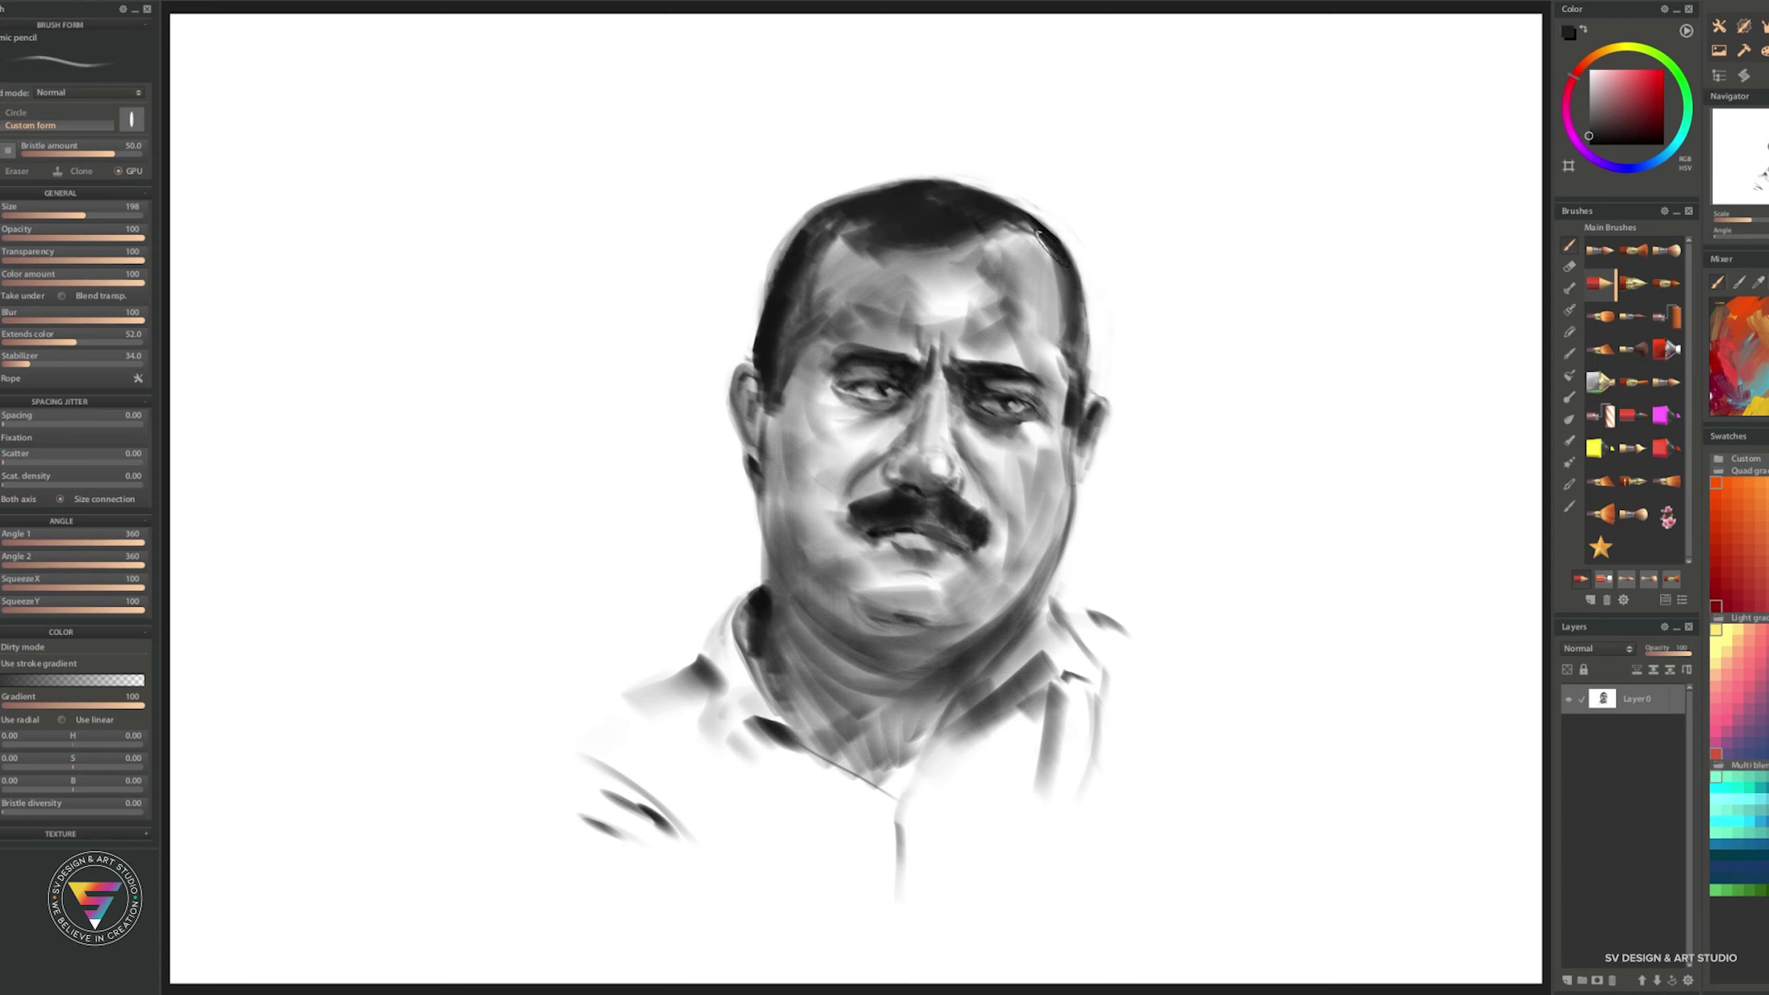
pyautogui.press('x')
pyautogui.moveTo(1042, 237); pyautogui.dragTo(1029, 277)
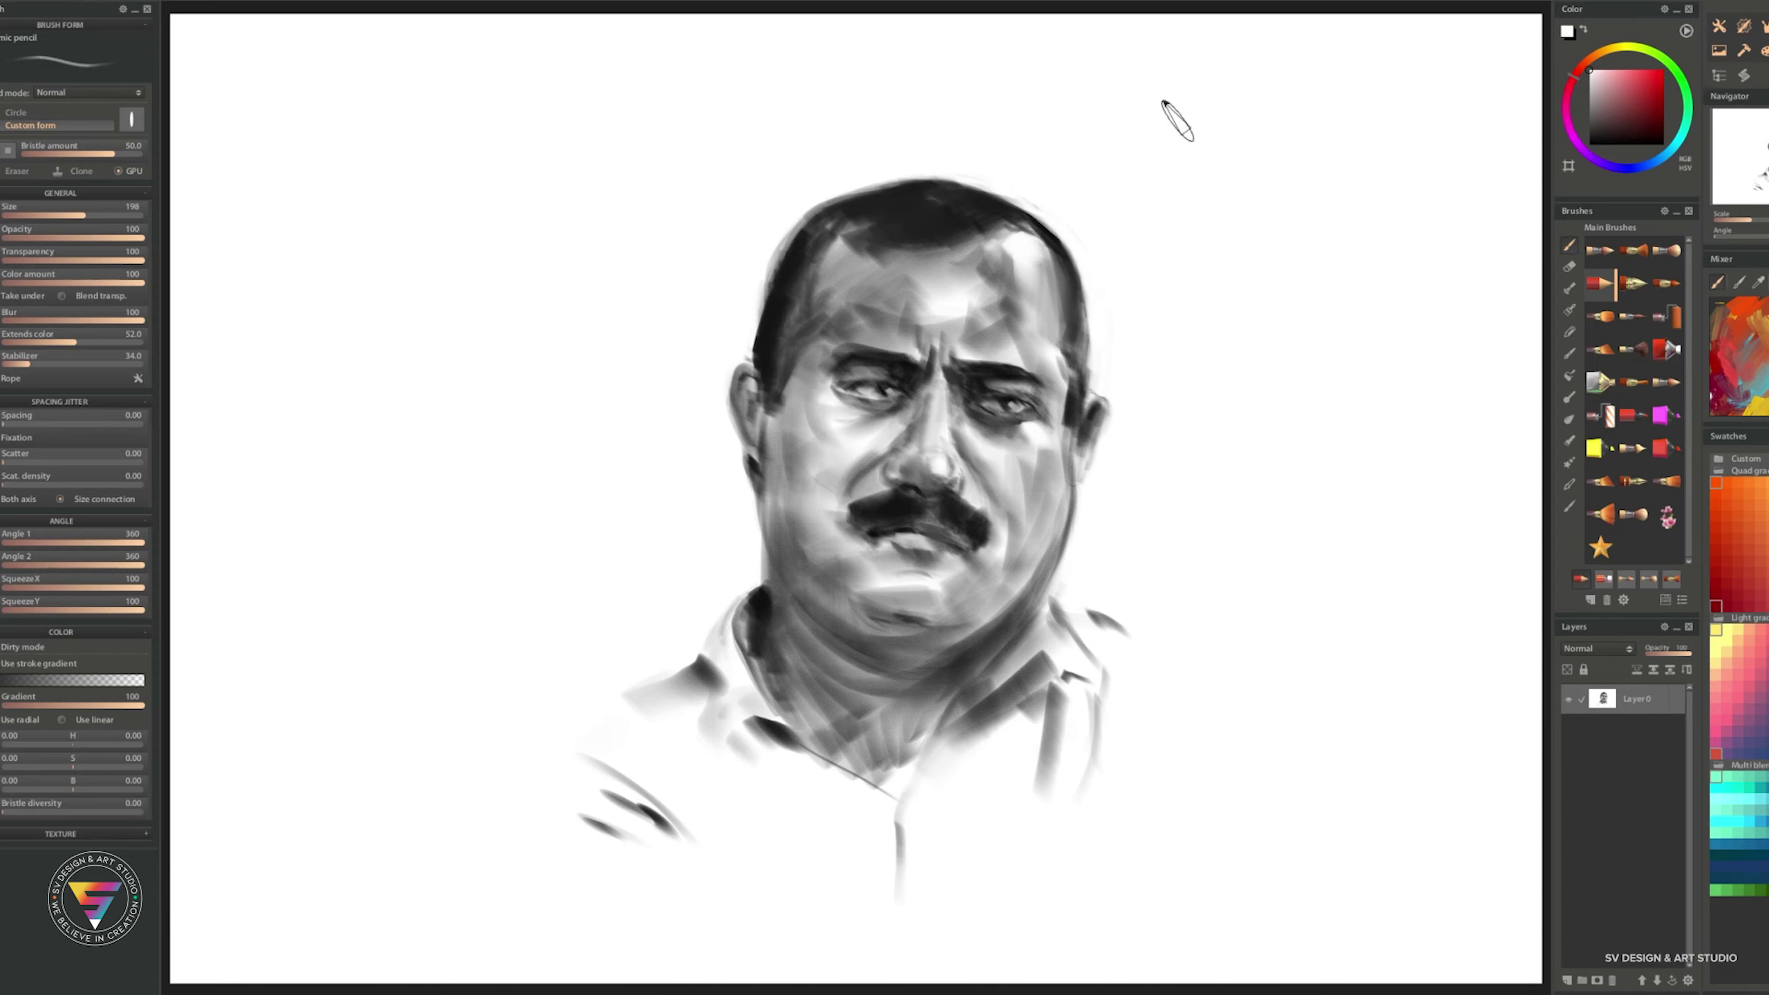
# - Darken the right neck, shoulder, collar and jawline curve, then resize the brush to 84.9
pyautogui.moveTo(1041, 617); pyautogui.dragTo(955, 719)
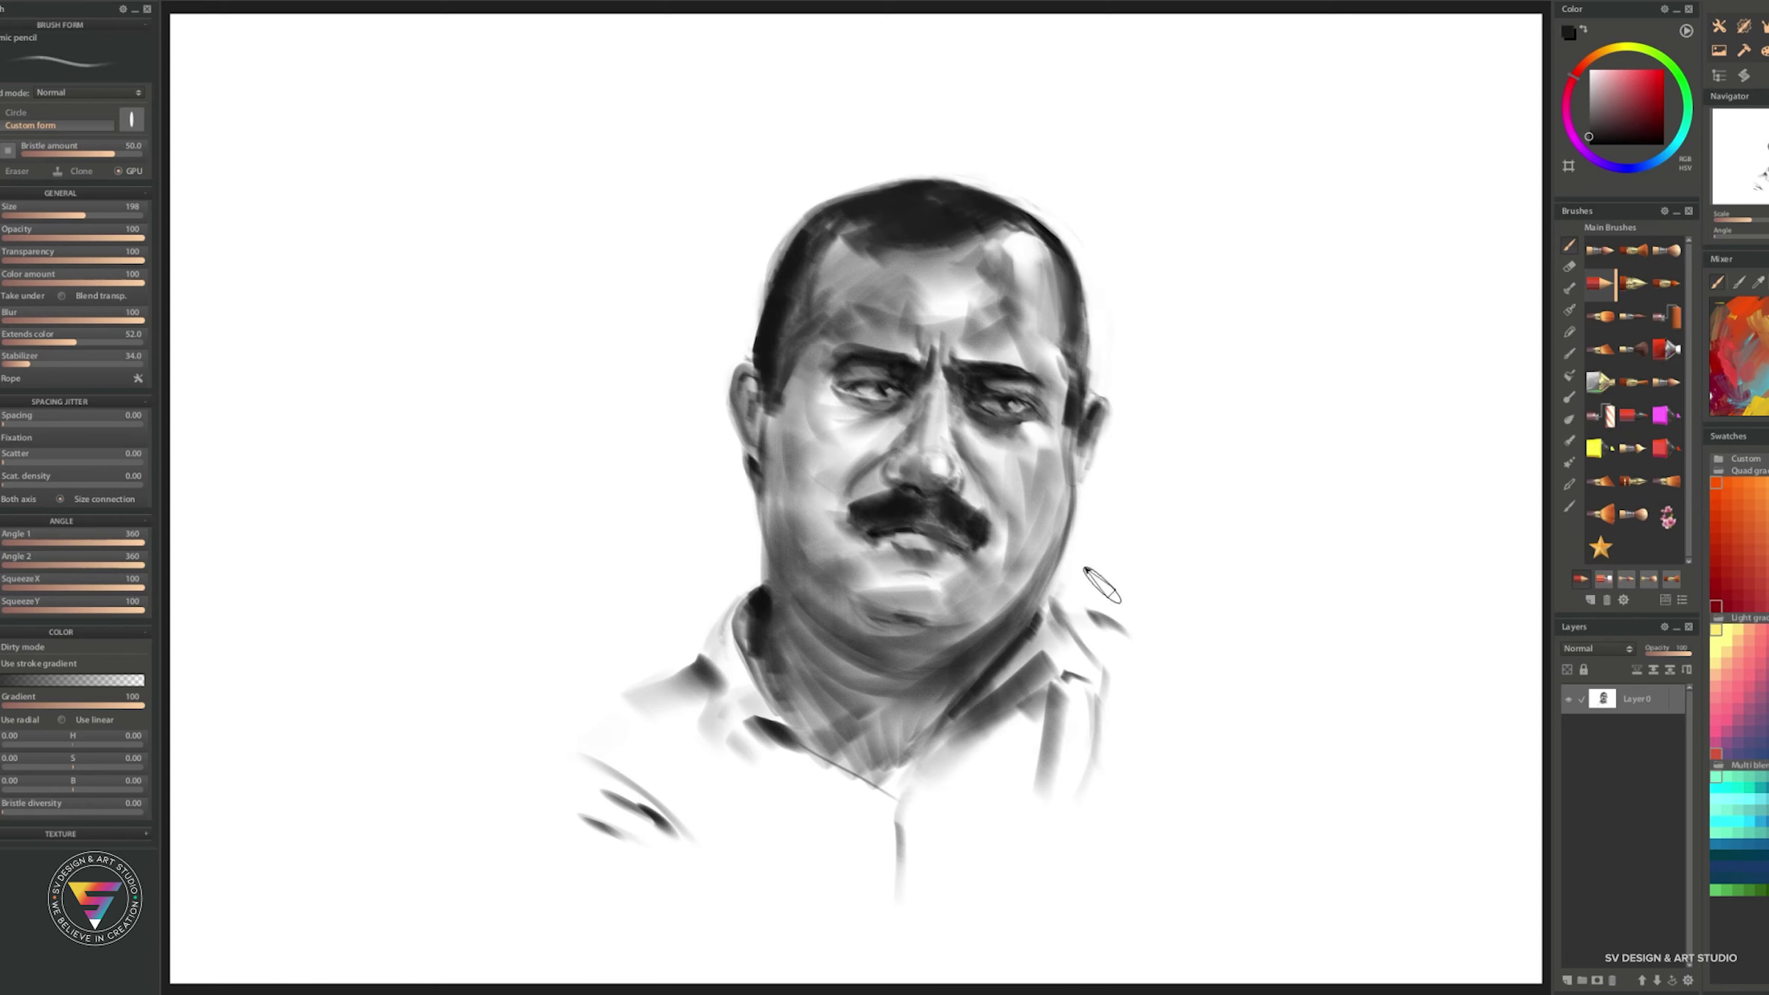
pyautogui.moveTo(1103, 631); pyautogui.dragTo(1045, 815)
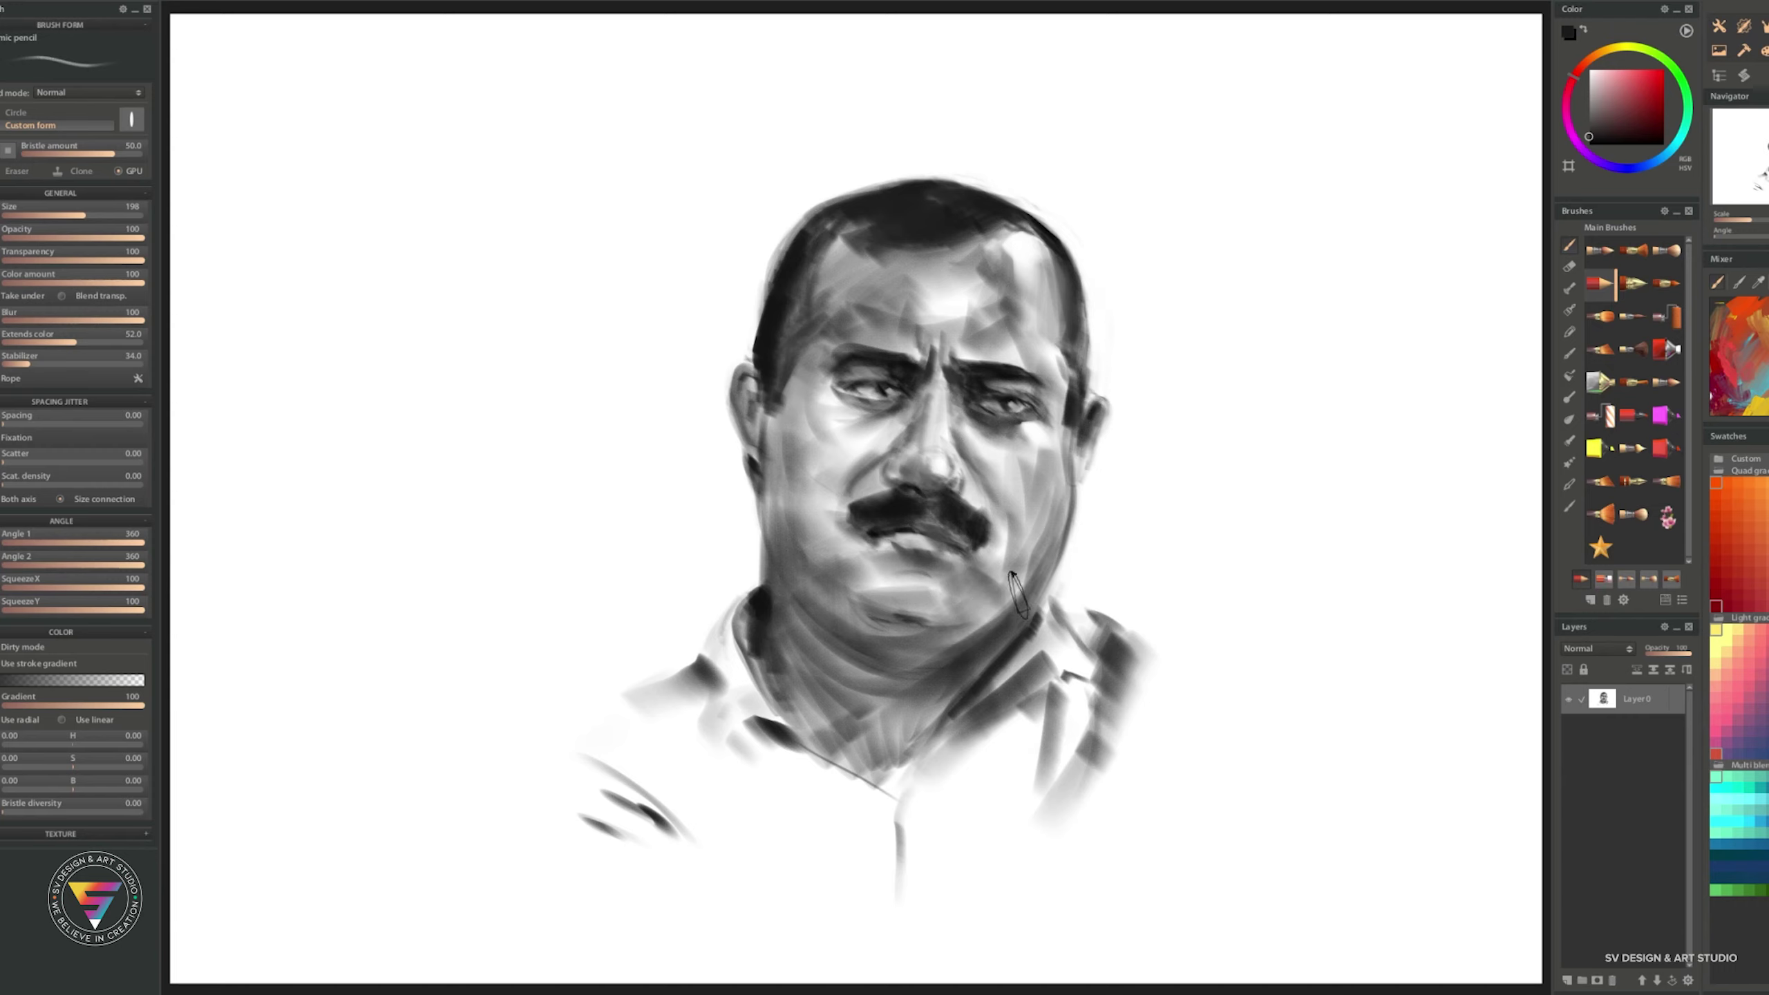
pyautogui.moveTo(1036, 526); pyautogui.dragTo(988, 624)
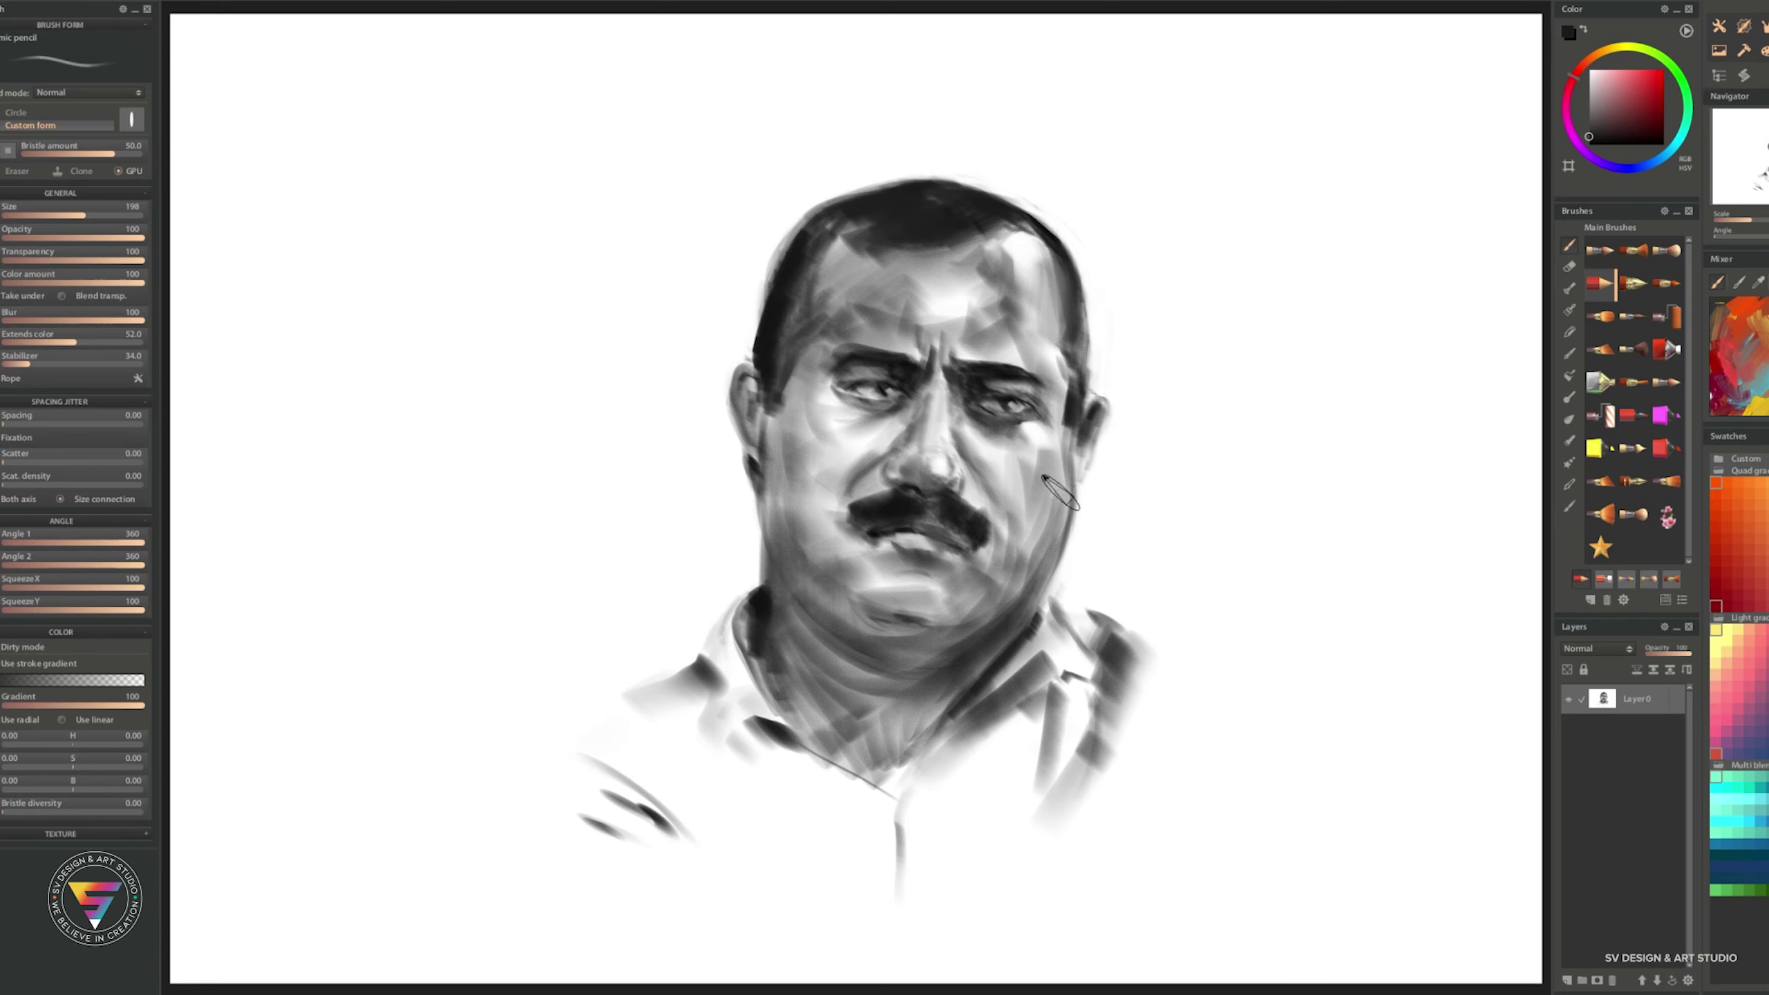
pyautogui.moveTo(1045, 485); pyautogui.dragTo(989, 624)
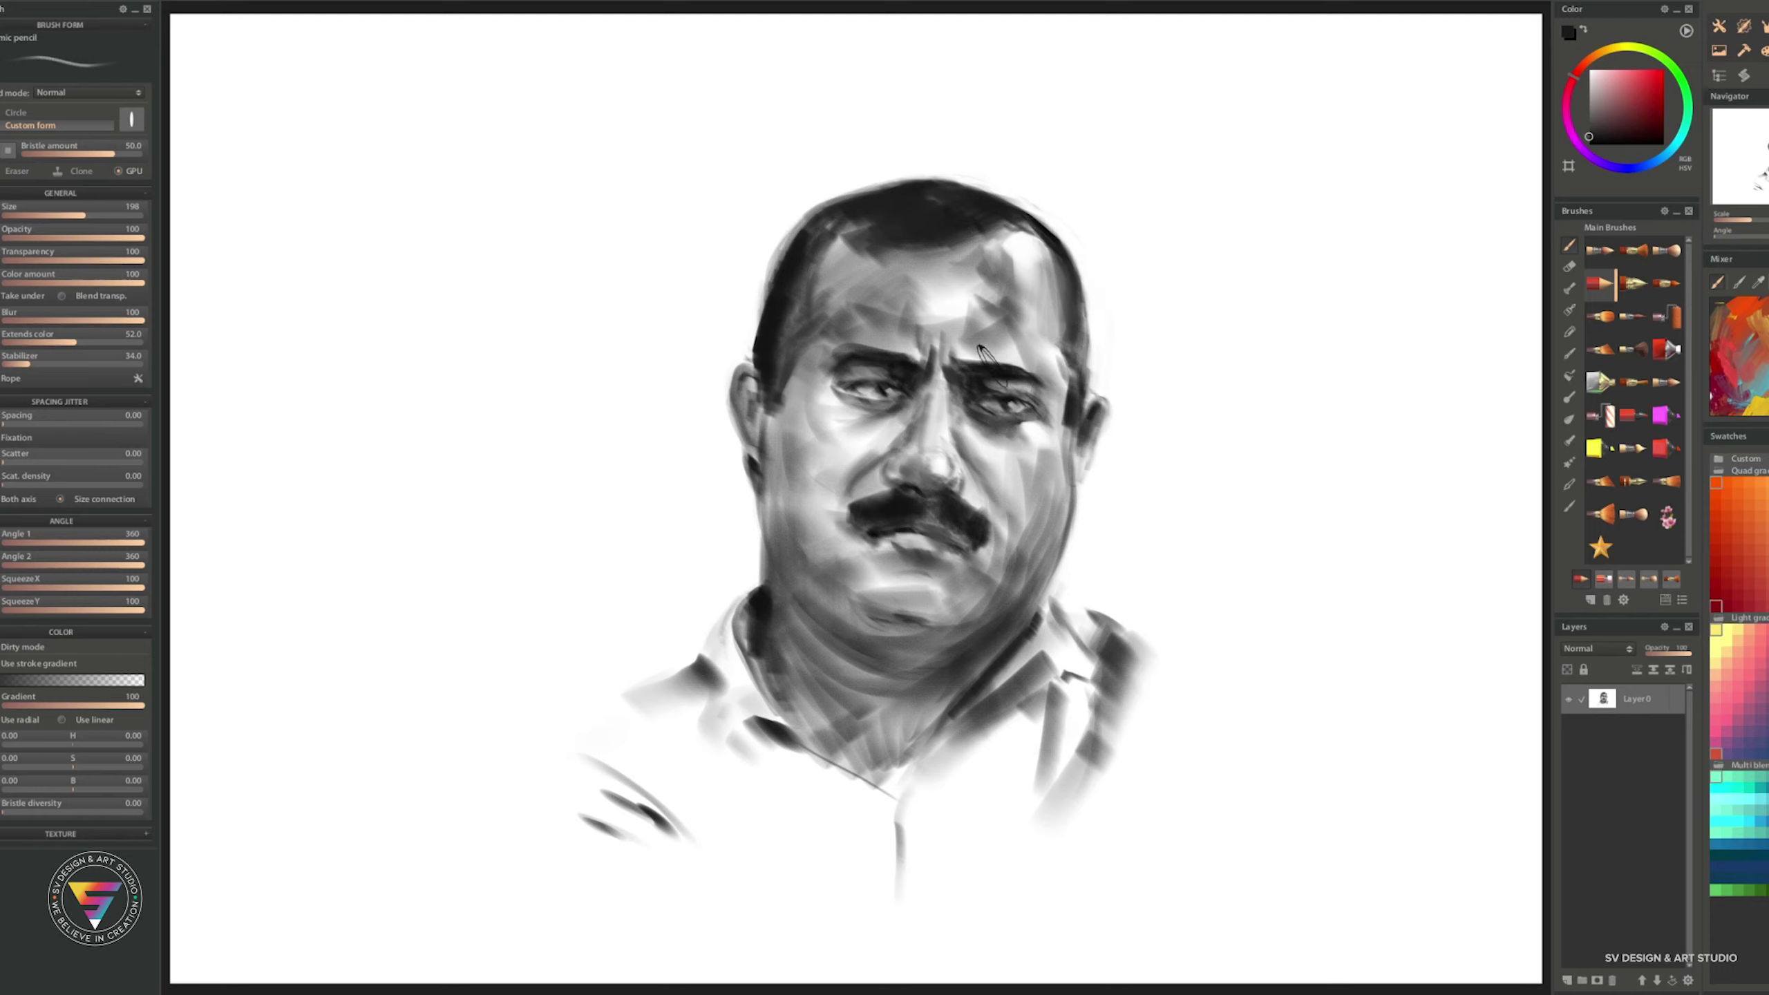
pyautogui.press(']')
pyautogui.press('[')
pyautogui.press('[')
pyautogui.press('[')
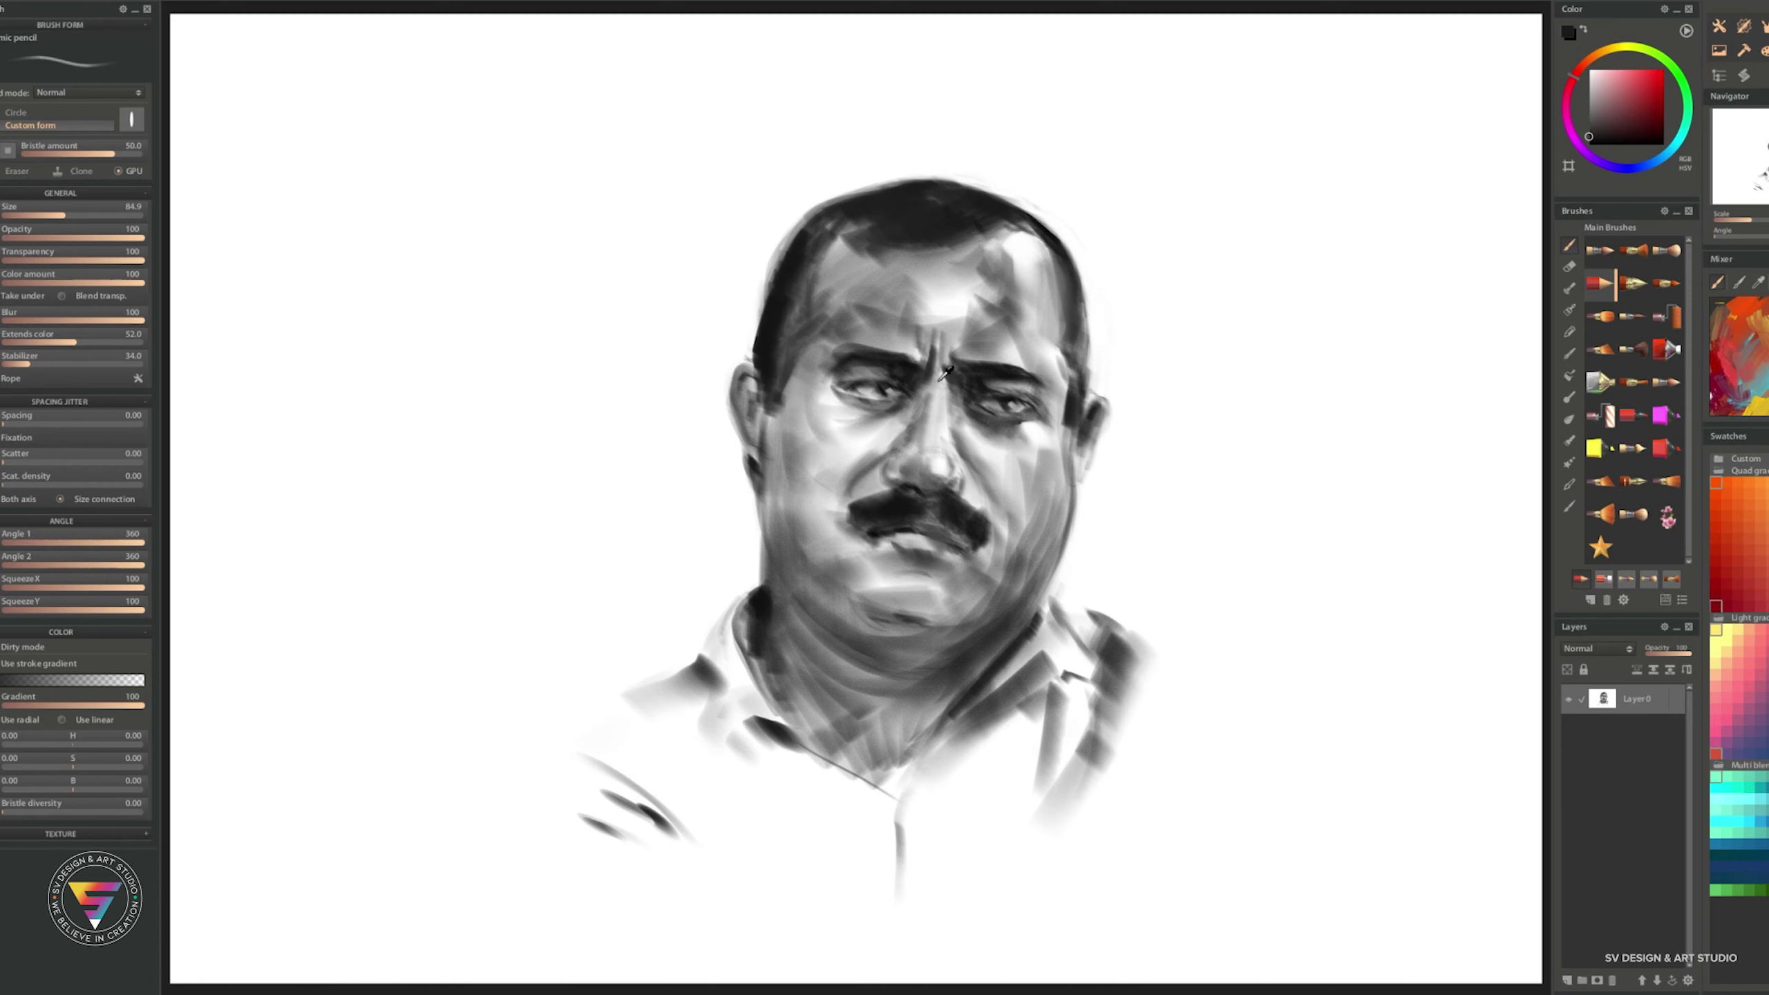
# - Sample greys, shade the shoulders and chest in one broad stroke, then select the fine round brush
pyautogui.keyDown('alt'); pyautogui.click(907, 358); pyautogui.keyUp('alt')
pyautogui.keyDown('alt'); pyautogui.click(954, 443); pyautogui.keyUp('alt')
pyautogui.keyDown('alt'); pyautogui.click(708, 662); pyautogui.keyUp('alt')
pyautogui.moveTo(624, 720)
pyautogui.mouseDown()
pyautogui.moveTo(835, 906)
pyautogui.moveTo(829, 927)
pyautogui.moveTo(1065, 769)
pyautogui.moveTo(1121, 629)
pyautogui.moveTo(1006, 849)
pyautogui.moveTo(1114, 871)
pyautogui.mouseUp()
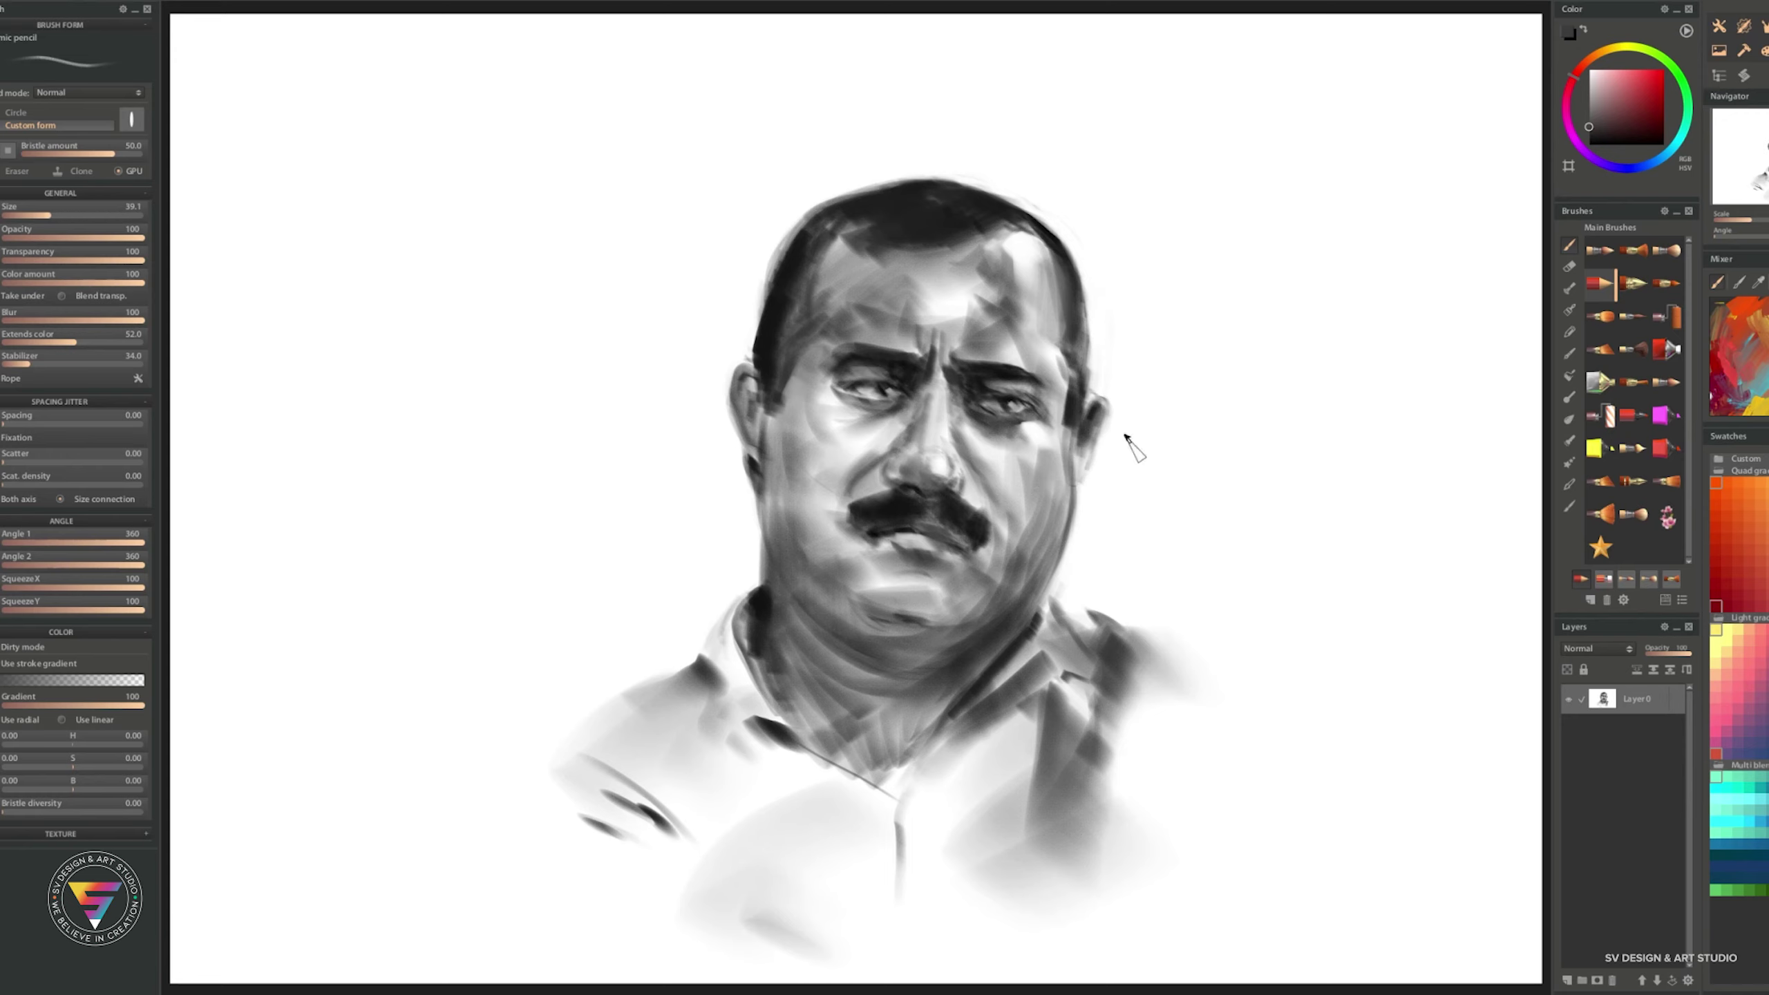
pyautogui.keyDown('alt'); pyautogui.click(906, 538); pyautogui.keyUp('alt')
pyautogui.click(1600, 250)
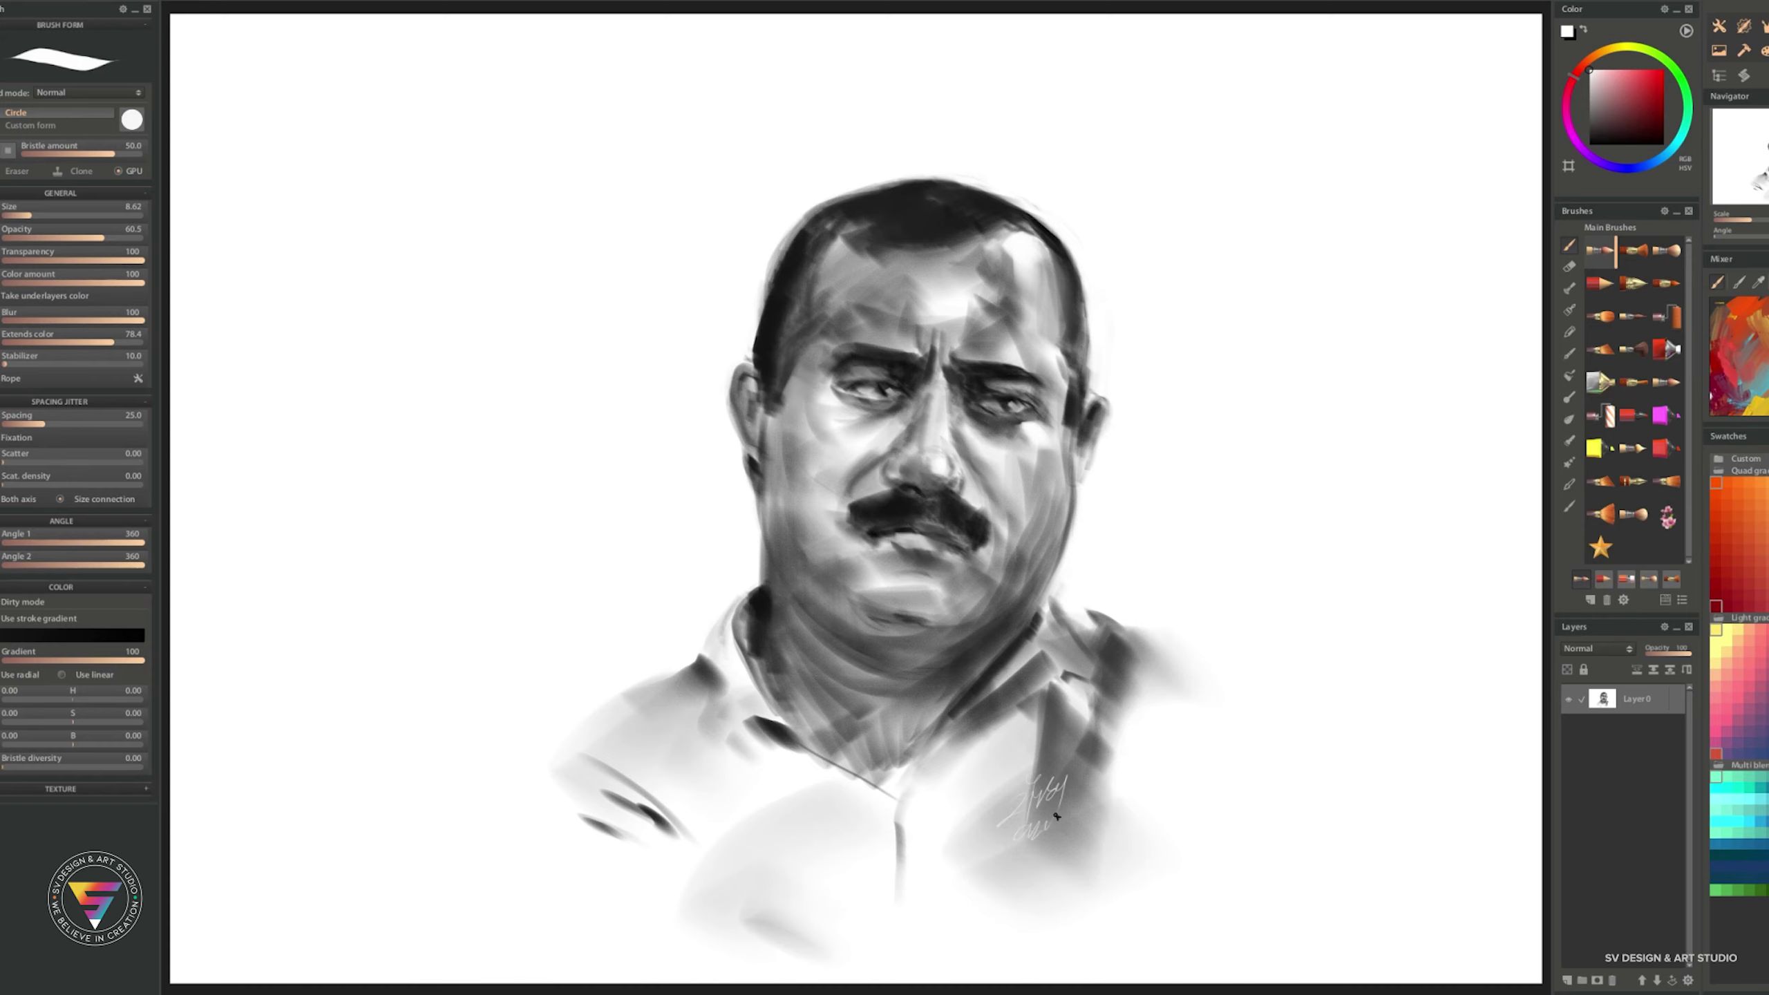
# - Undo the botched white signature strokes with Ctrl+Z
pyautogui.hotkey('ctrl', 'z')
pyautogui.hotkey('ctrl', 'z')
pyautogui.hotkey('ctrl', 'z')
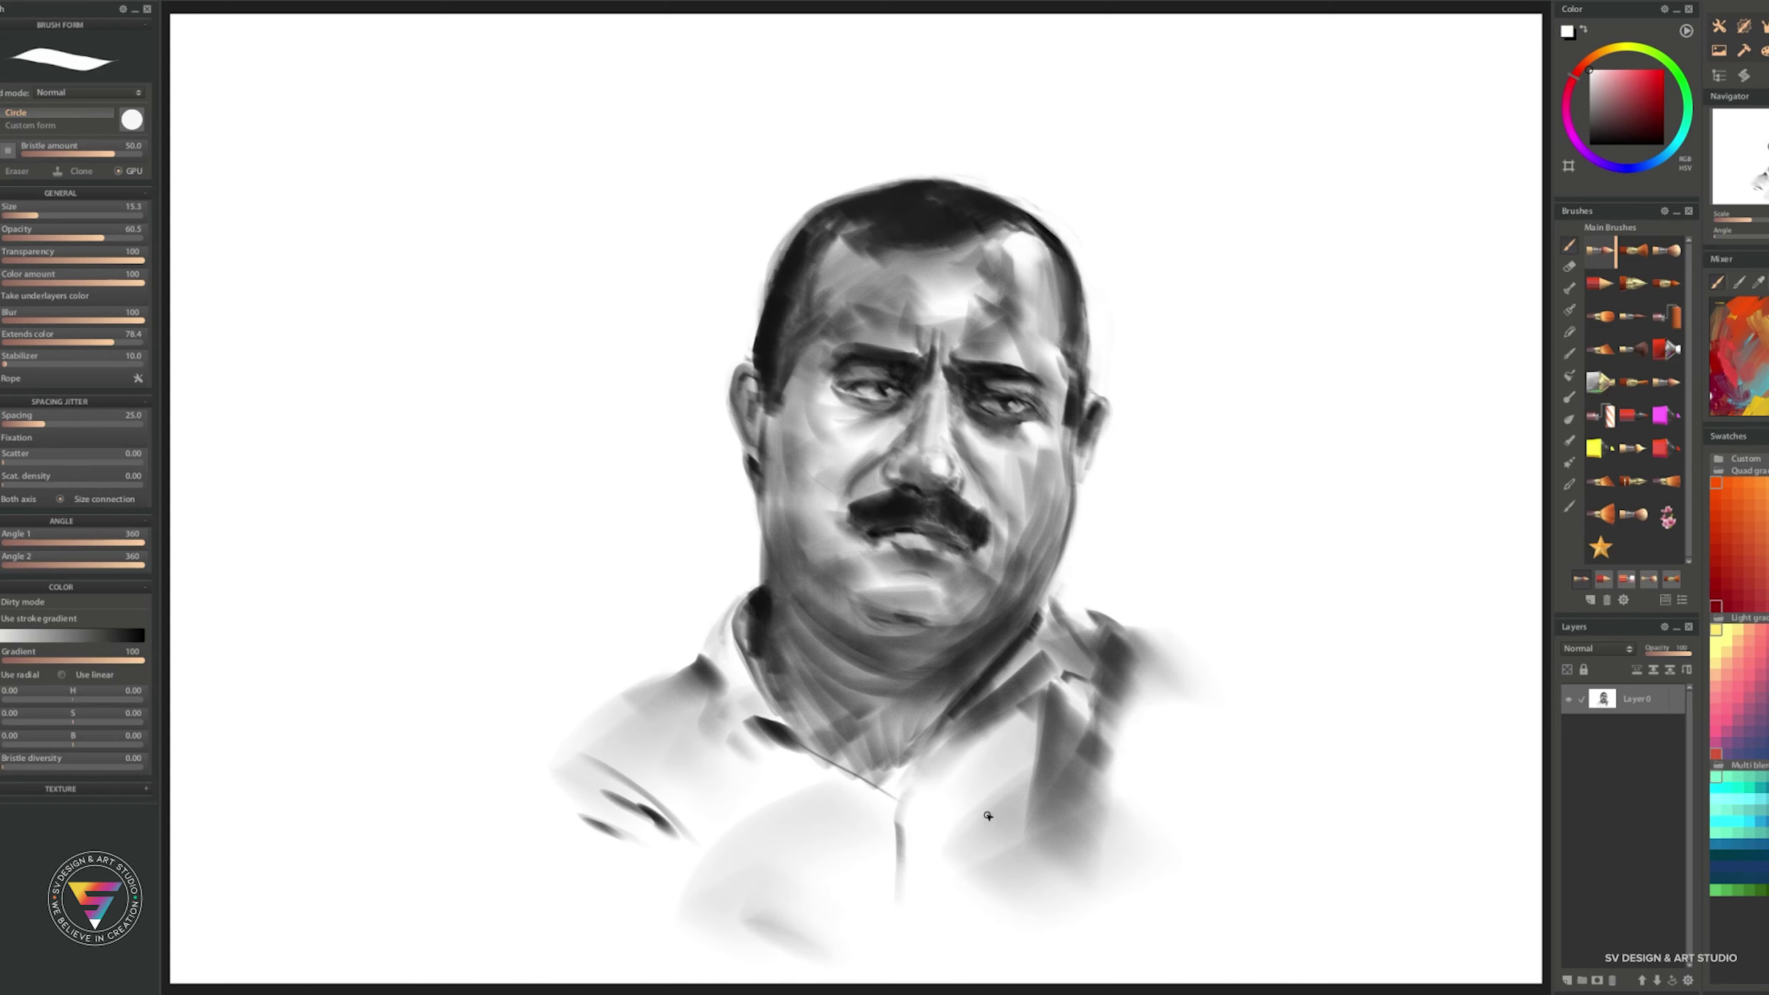